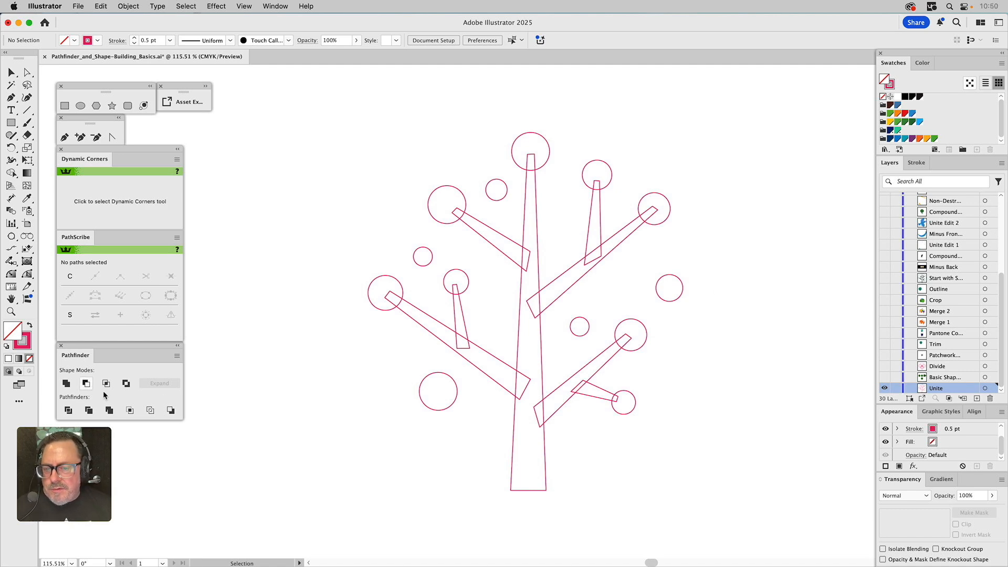
Undock the Pathfinder panel into a floating panel and collapse the Dynamic Corners and PathScribe panels
{"action": "left_click_drag", "start_coordinate": [99, 345], "coordinate": [272, 127]}
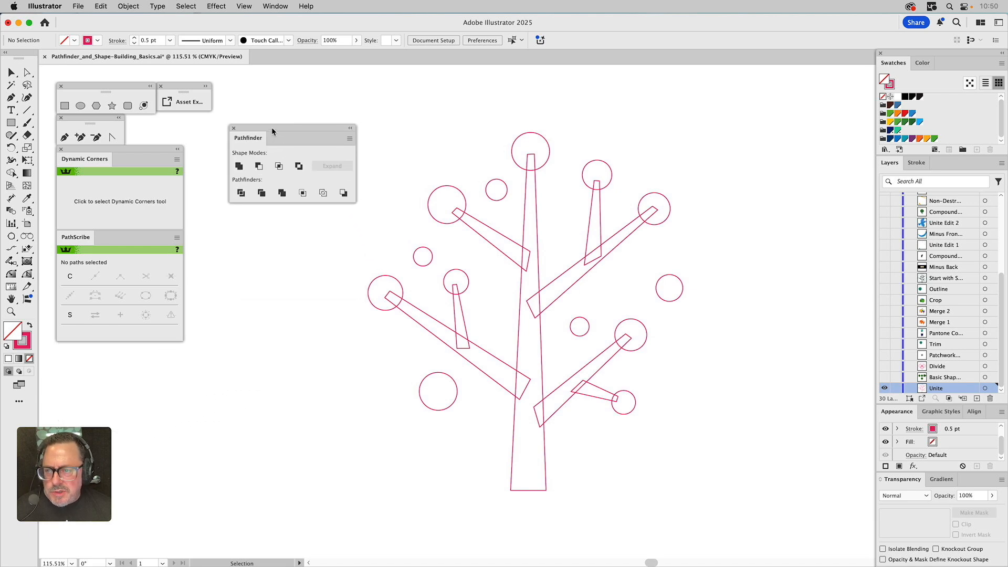
{"action": "left_click", "coordinate": [178, 150]}
{"action": "left_click_drag", "start_coordinate": [285, 128], "coordinate": [233, 141]}
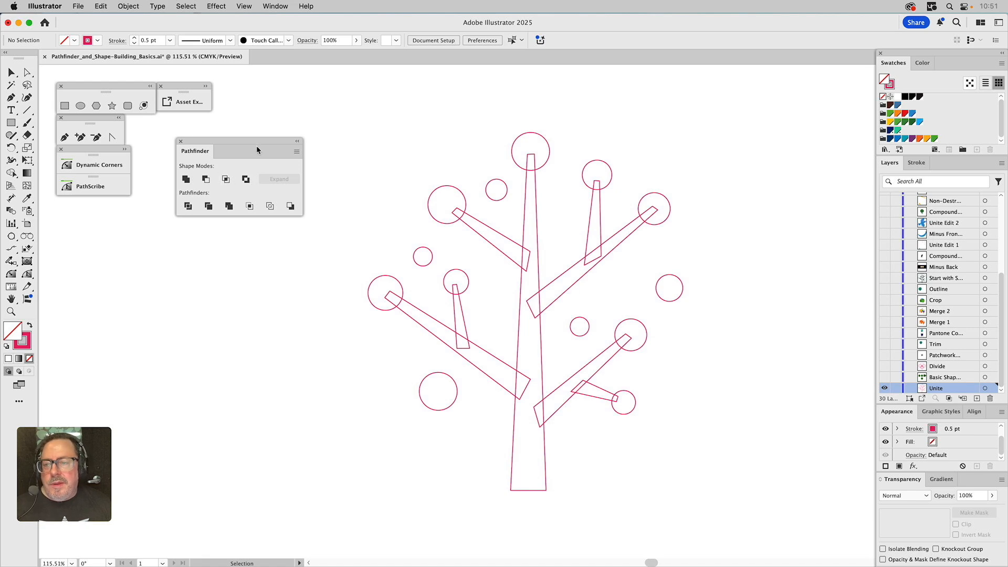
Turn on Show Tool Tips in the General preferences
{"action": "left_click", "coordinate": [45, 5]}
{"action": "mouse_move", "coordinate": [47, 54]}
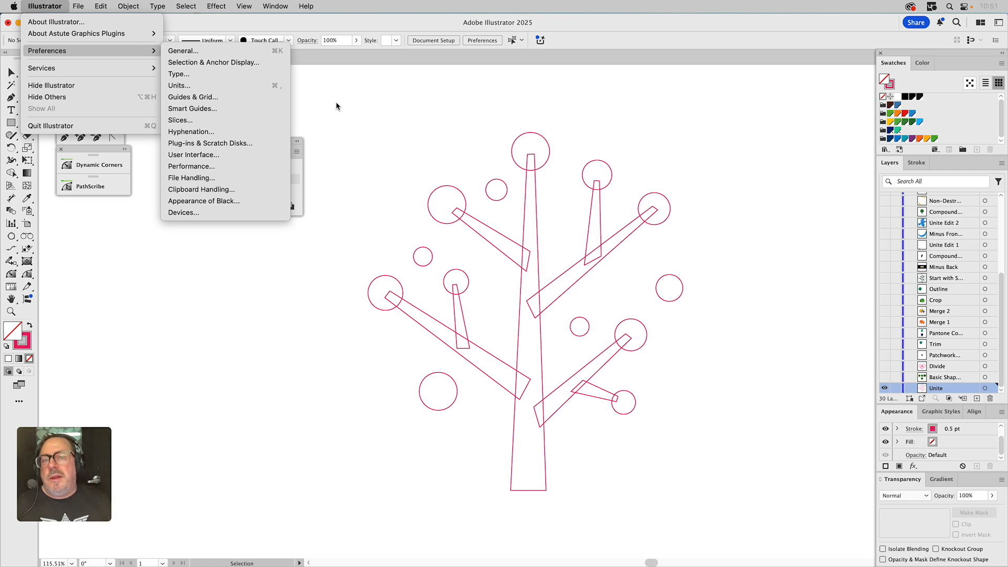
{"action": "left_click", "coordinate": [198, 51]}
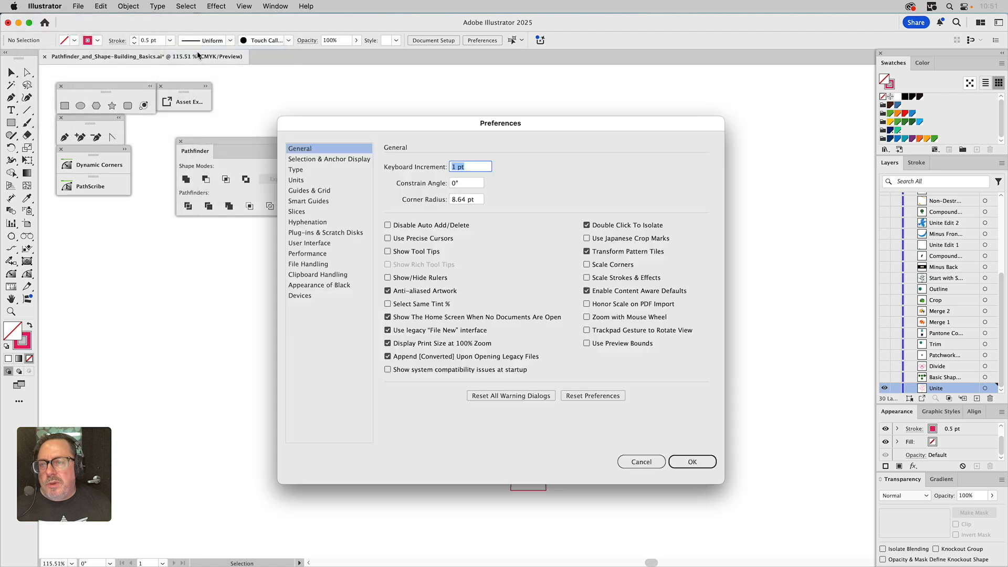
{"action": "left_click", "coordinate": [397, 252]}
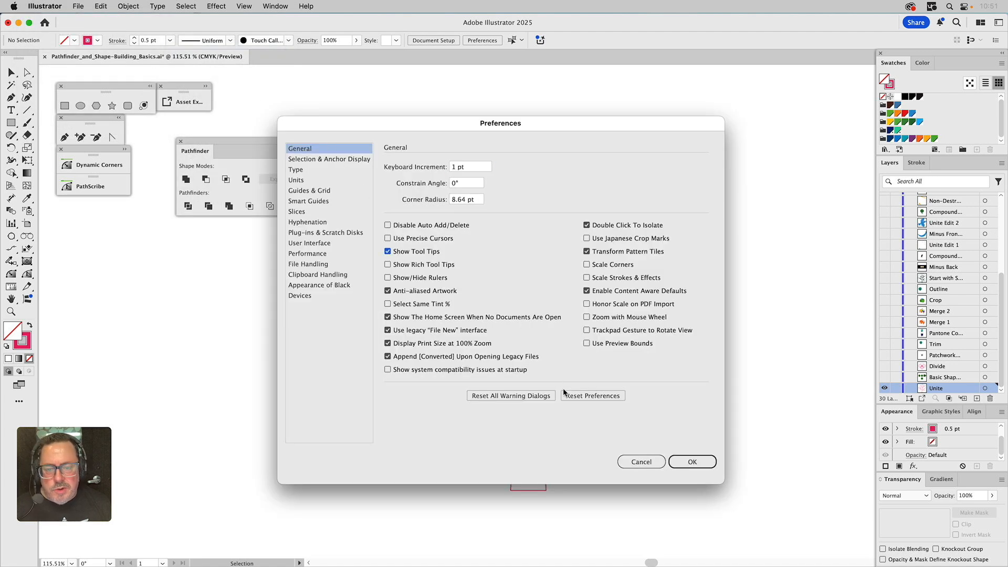
{"action": "left_click", "coordinate": [676, 463]}
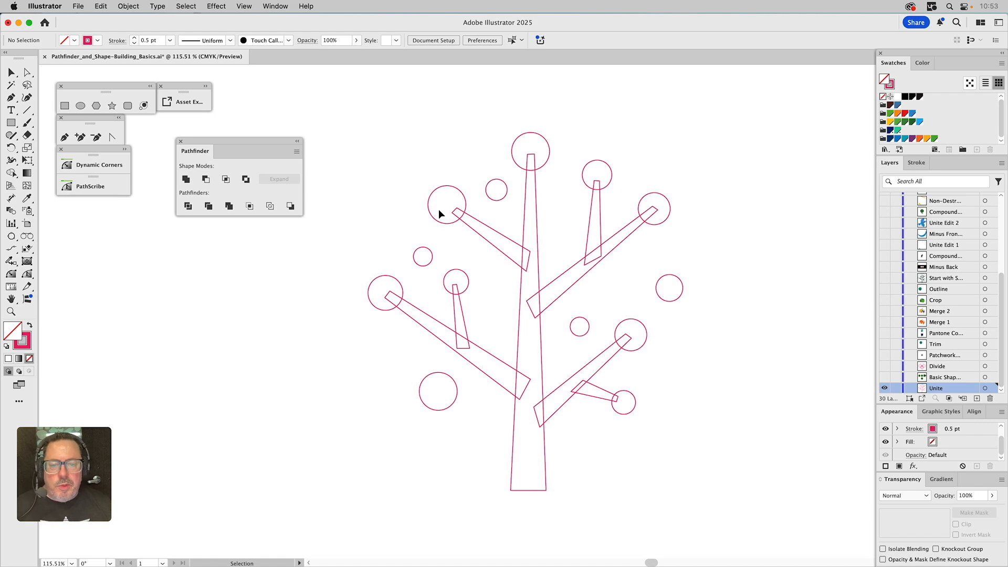
Select individual branches and circles to examine them as separate shapes
{"action": "left_click", "coordinate": [487, 226]}
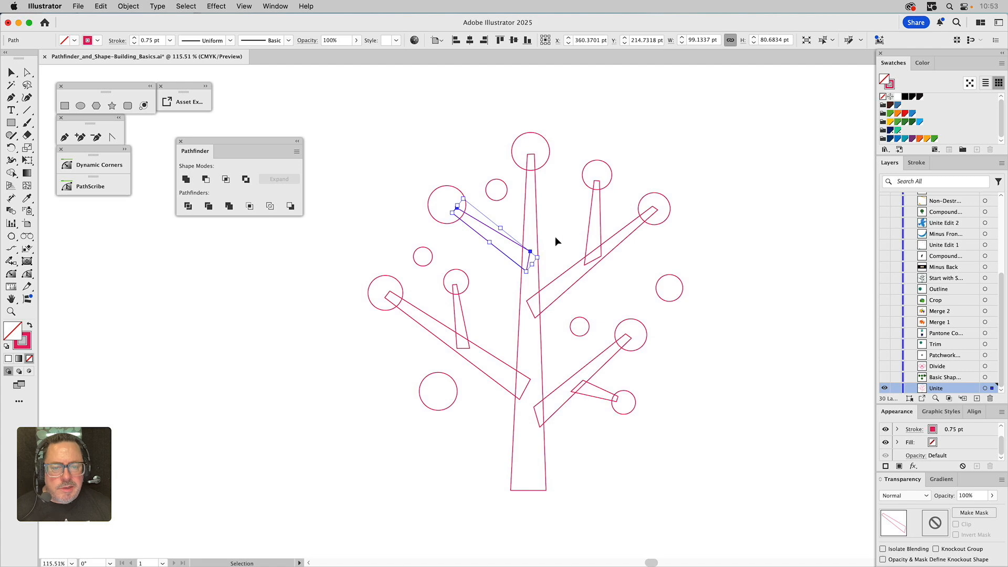
{"action": "left_click", "coordinate": [607, 166]}
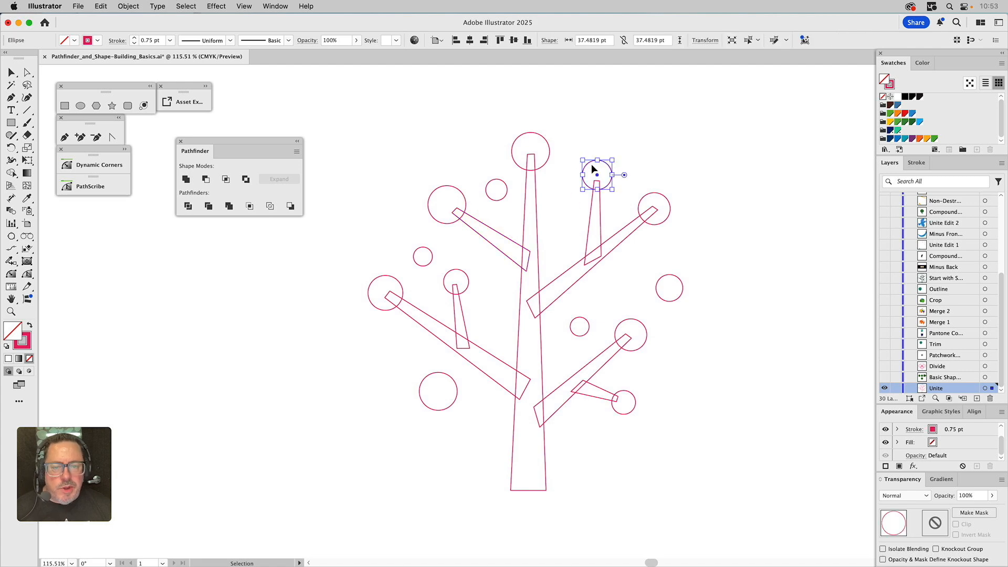
{"action": "left_click", "coordinate": [427, 374]}
{"action": "left_click", "coordinate": [660, 288]}
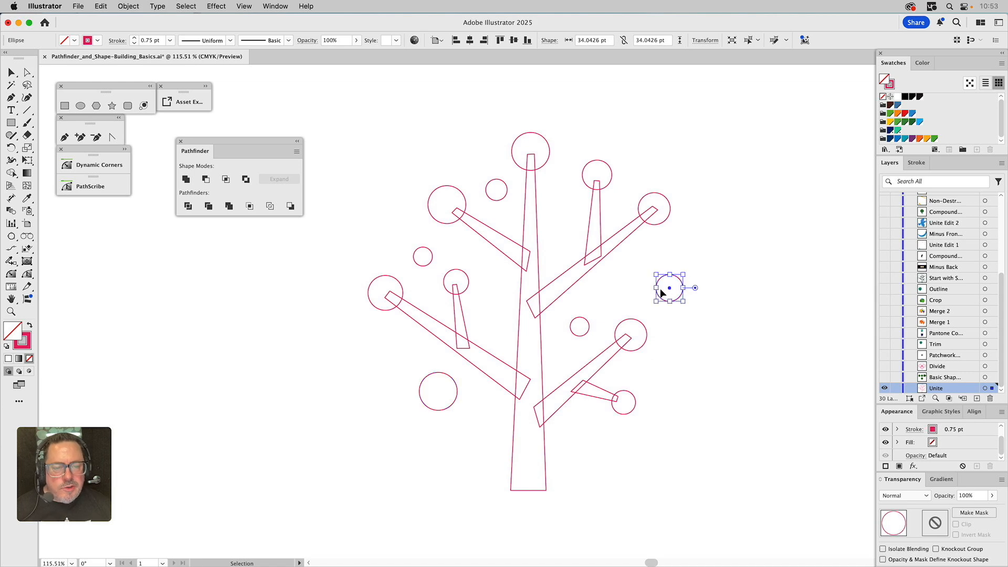
Select all the tree shapes and give them a black fill with no stroke
{"action": "left_click_drag", "start_coordinate": [361, 118], "coordinate": [717, 525]}
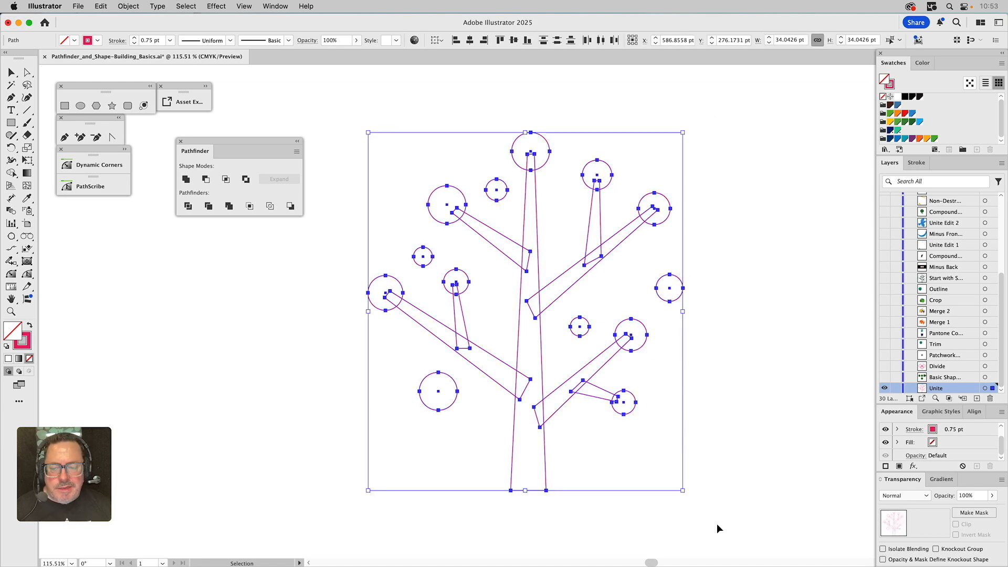
{"action": "left_click", "coordinate": [882, 97]}
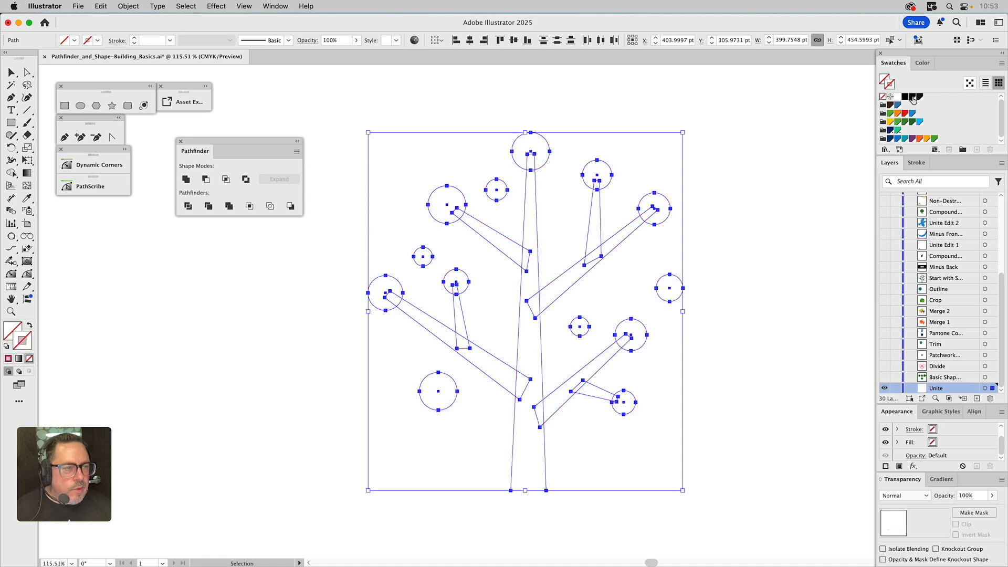
{"action": "key", "text": "x"}
{"action": "left_click", "coordinate": [913, 97]}
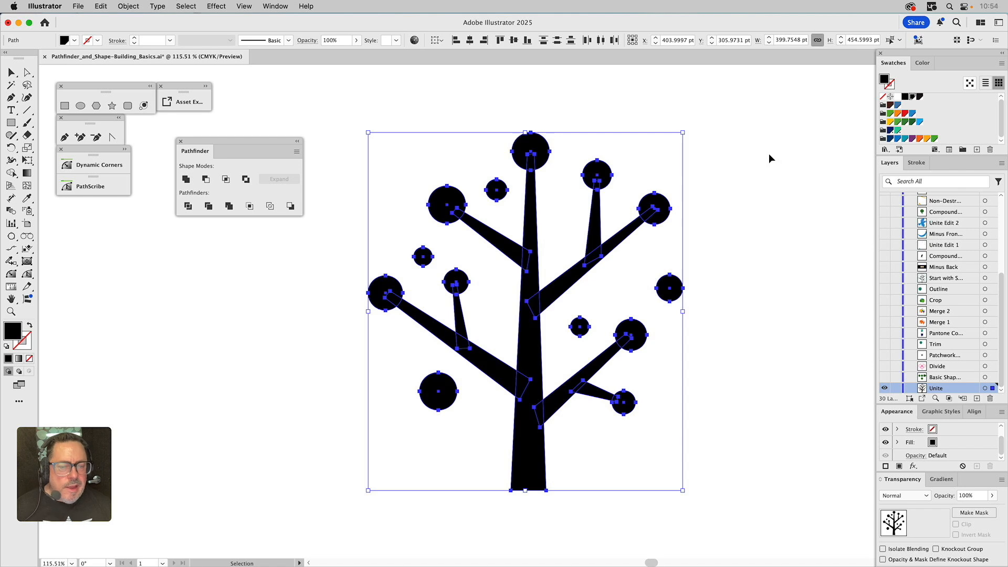
Unite the selected shapes with Pathfinder and review the merged path's anchors in Outline view
{"action": "left_click", "coordinate": [187, 179]}
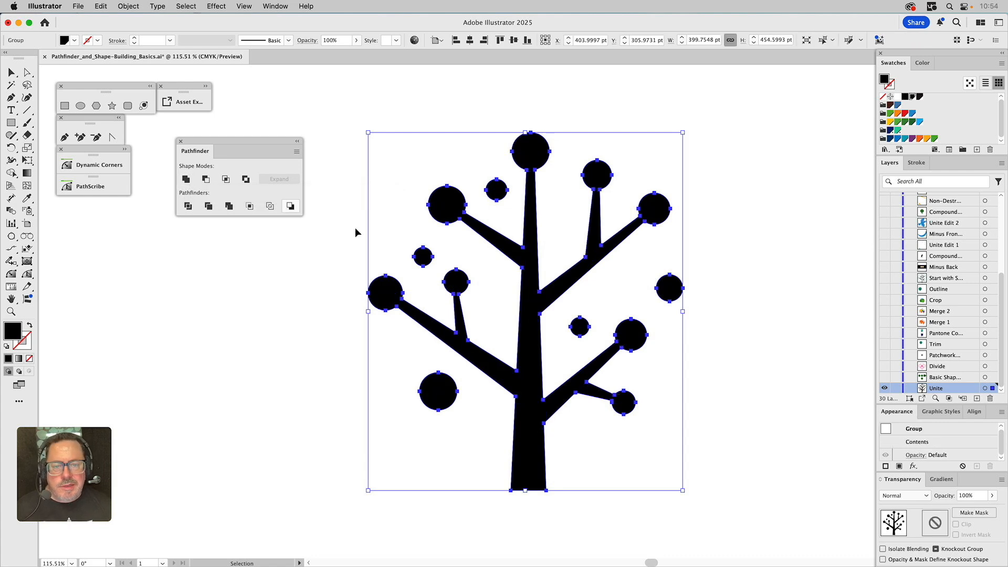
{"action": "key", "text": "a"}
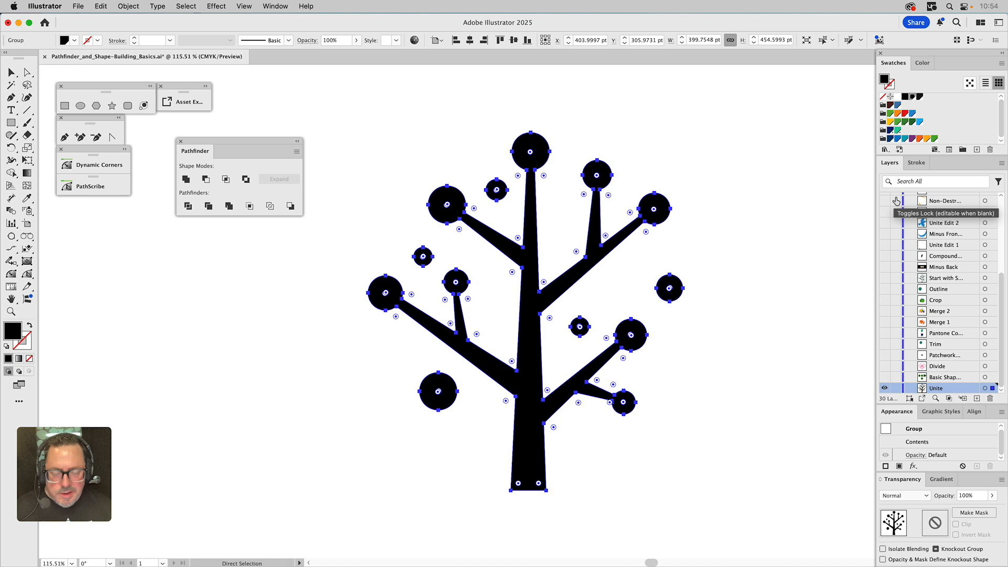
{"action": "key", "text": "super+y"}
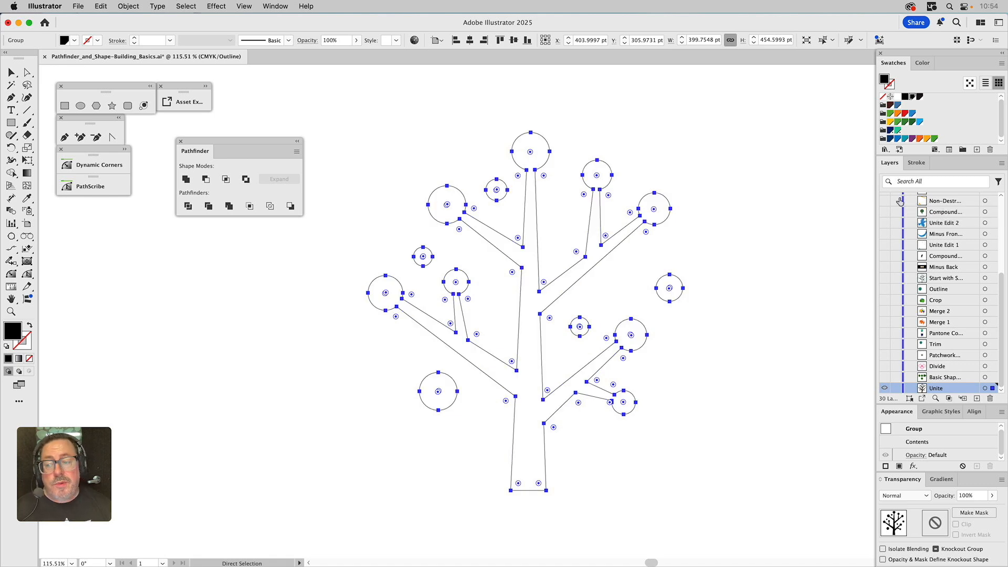
{"action": "key", "text": "super+y"}
{"action": "key", "text": "v"}
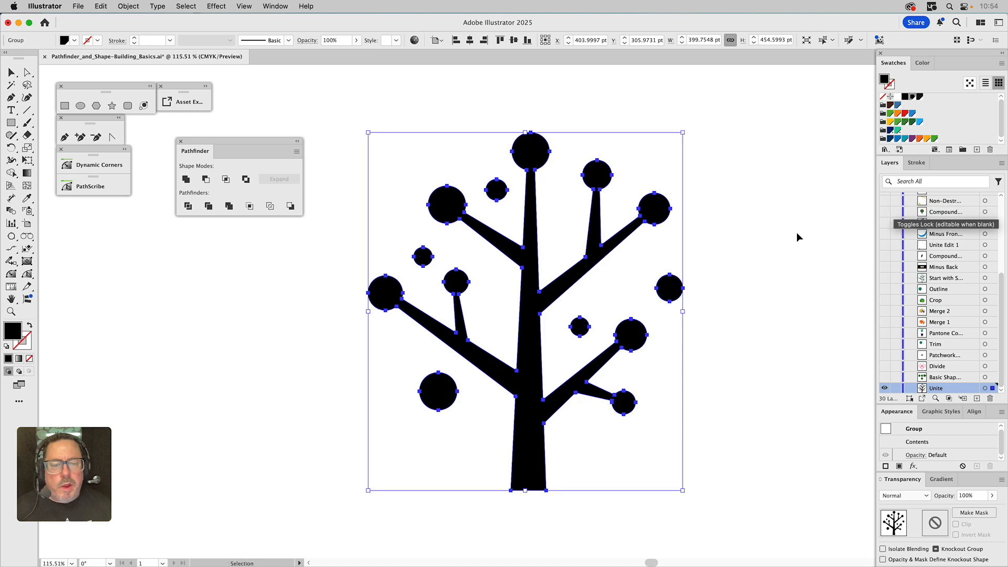
Drag the united tree to the right, then undo the move
{"action": "left_click", "coordinate": [738, 206]}
{"action": "left_click", "coordinate": [662, 209]}
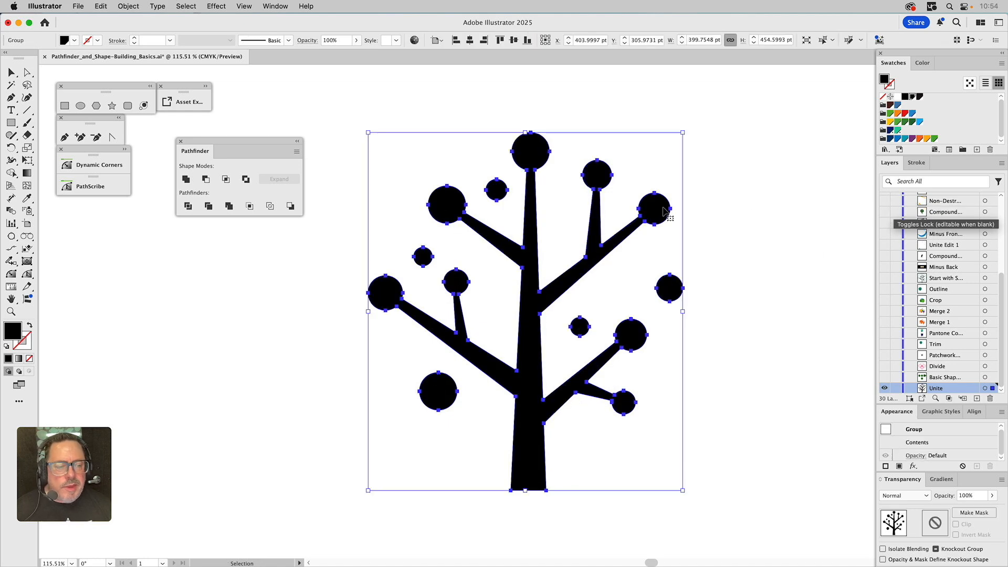
{"action": "left_click_drag", "start_coordinate": [662, 212], "coordinate": [727, 209]}
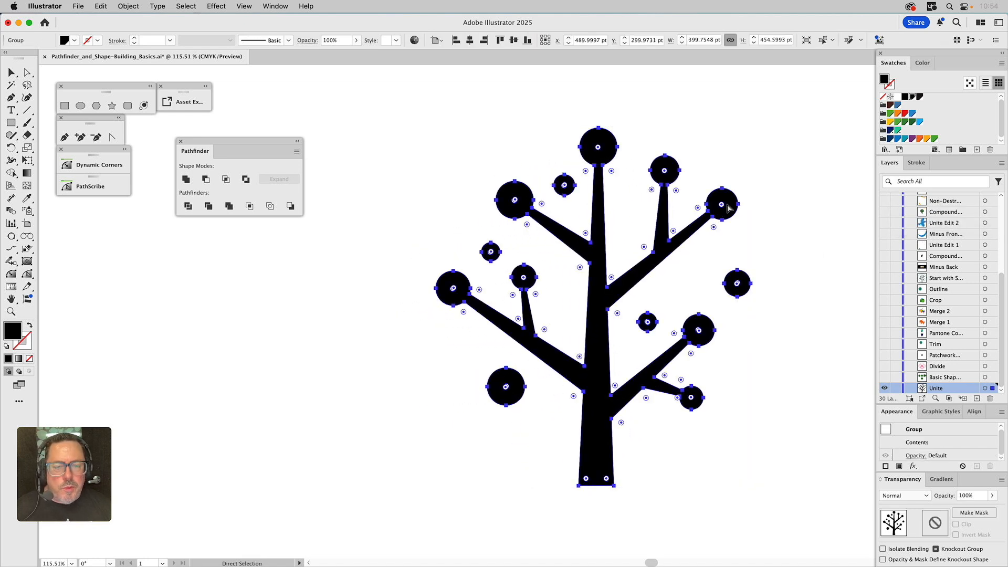
{"action": "key", "text": "super+z"}
{"action": "key", "text": "v"}
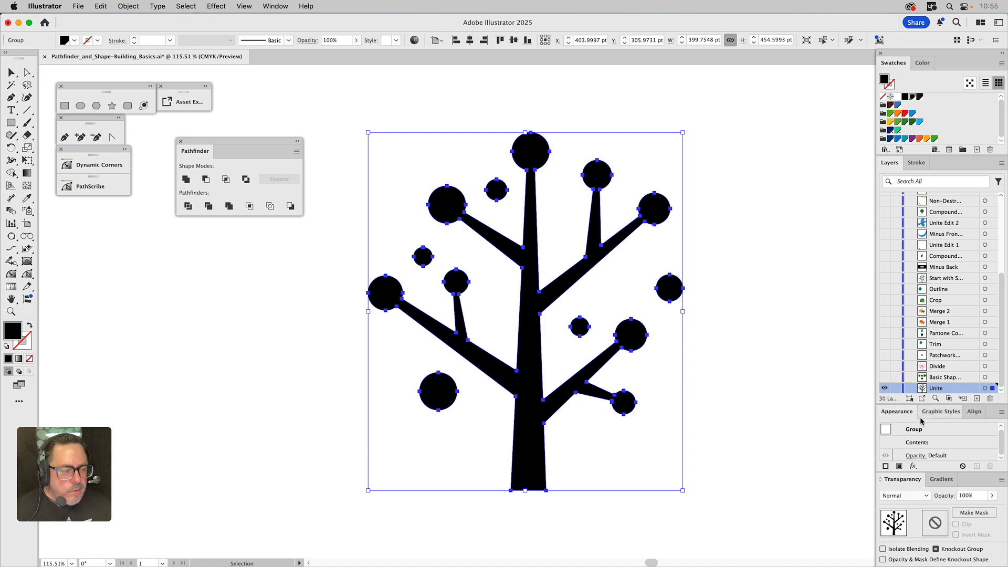
Open the united group's contents, then undo back to the separate filled shapes
{"action": "double_click", "coordinate": [928, 441]}
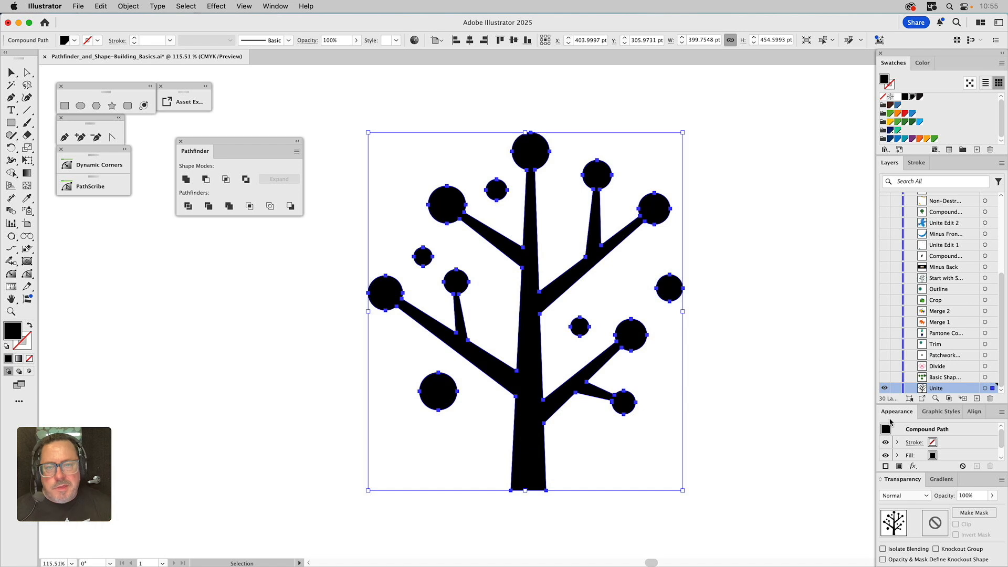
{"action": "key", "text": "a"}
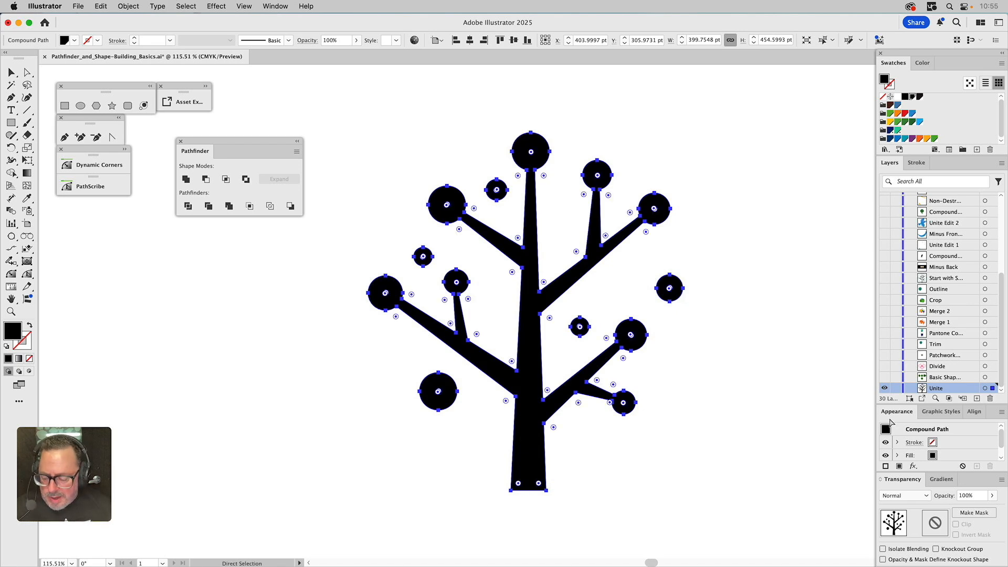
{"action": "key", "text": "super+z"}
{"action": "key", "text": "super+z"}
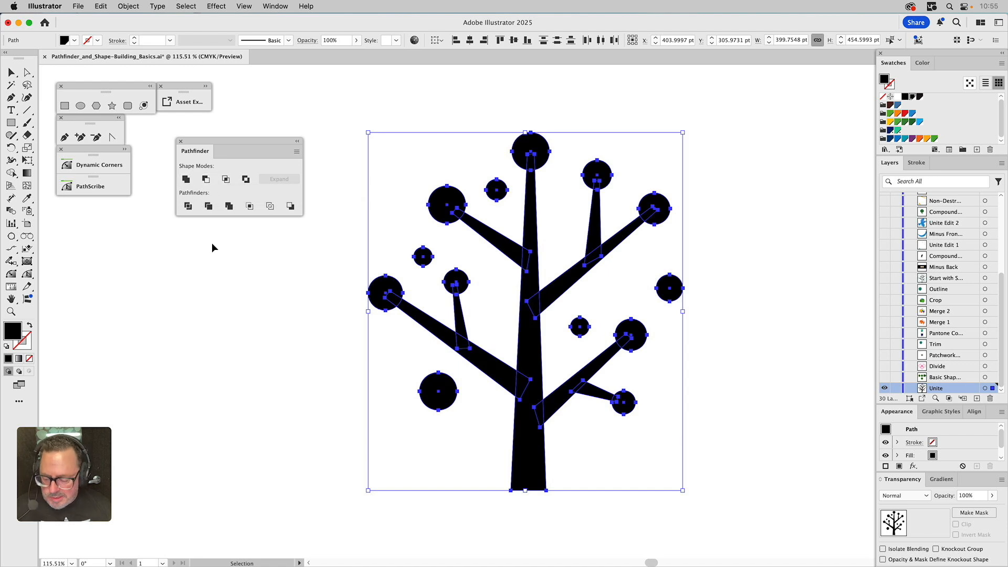
Combine the shapes into a live compound shape with Unite and deselect it
{"action": "left_click", "coordinate": [187, 180], "text": "alt"}
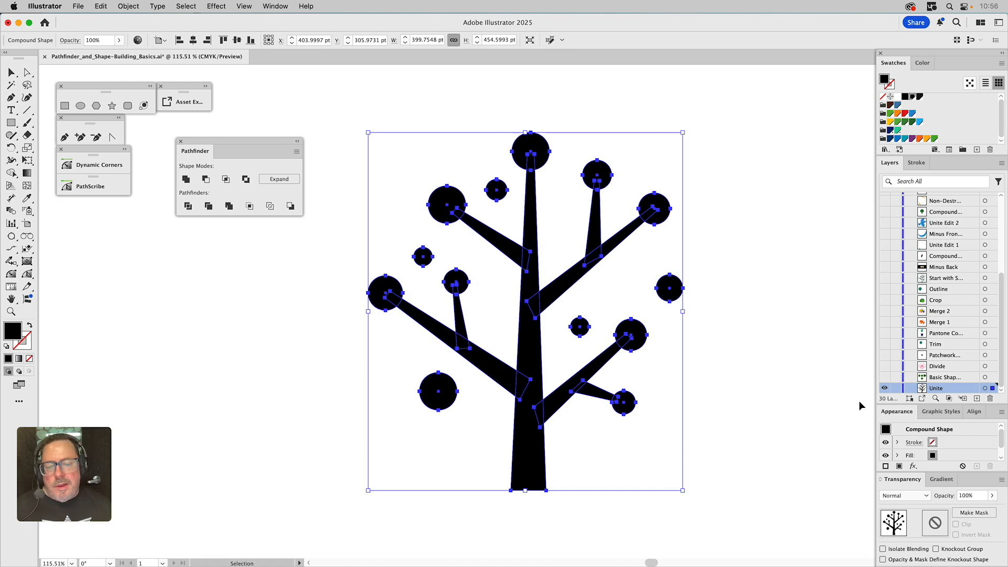
{"action": "left_click", "coordinate": [755, 351]}
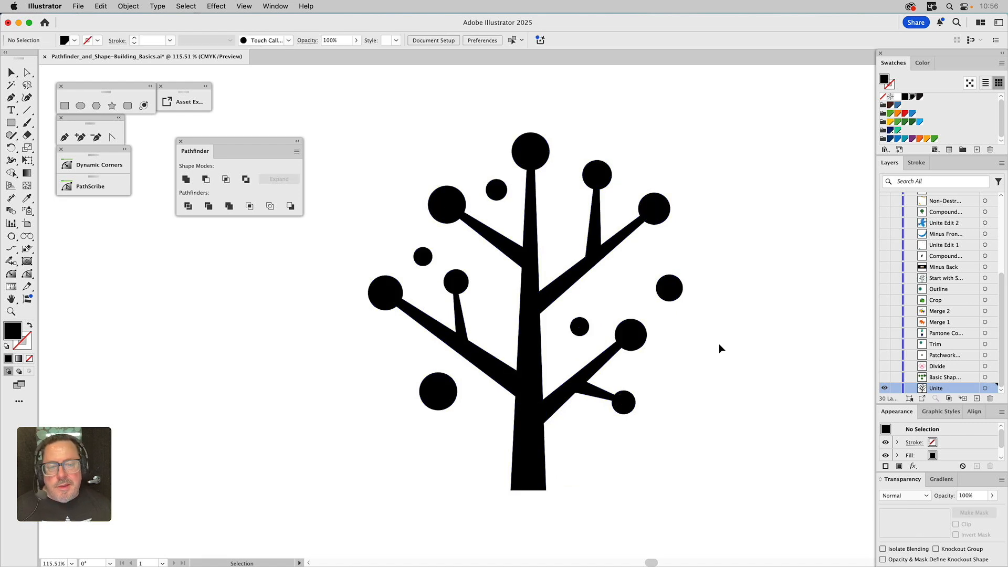
Inside the compound shape, move the small upper branch with its circle down and to the left
{"action": "left_click", "coordinate": [598, 208]}
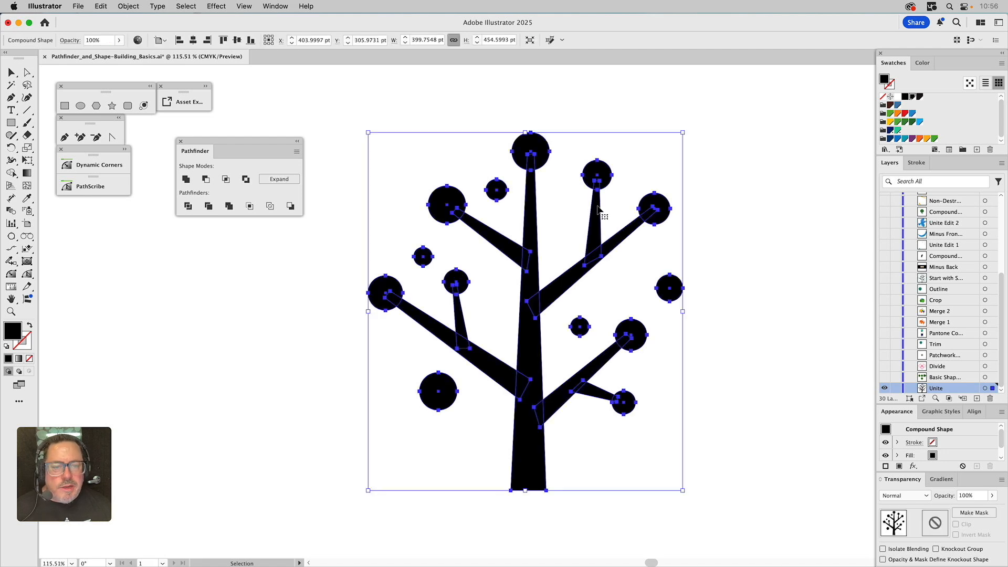
{"action": "double_click", "coordinate": [598, 208]}
{"action": "left_click", "coordinate": [598, 210]}
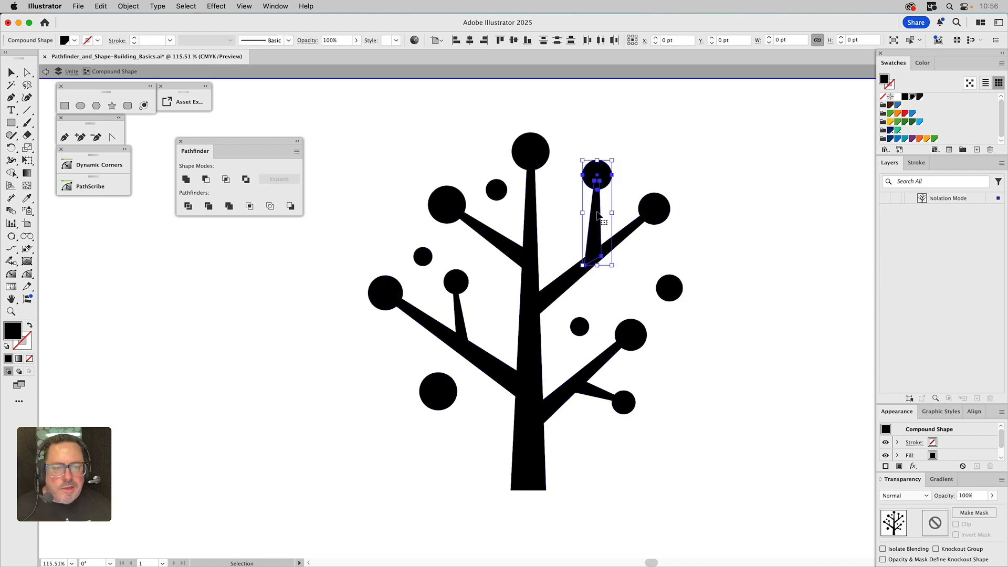
{"action": "left_click_drag", "start_coordinate": [597, 212], "coordinate": [579, 228]}
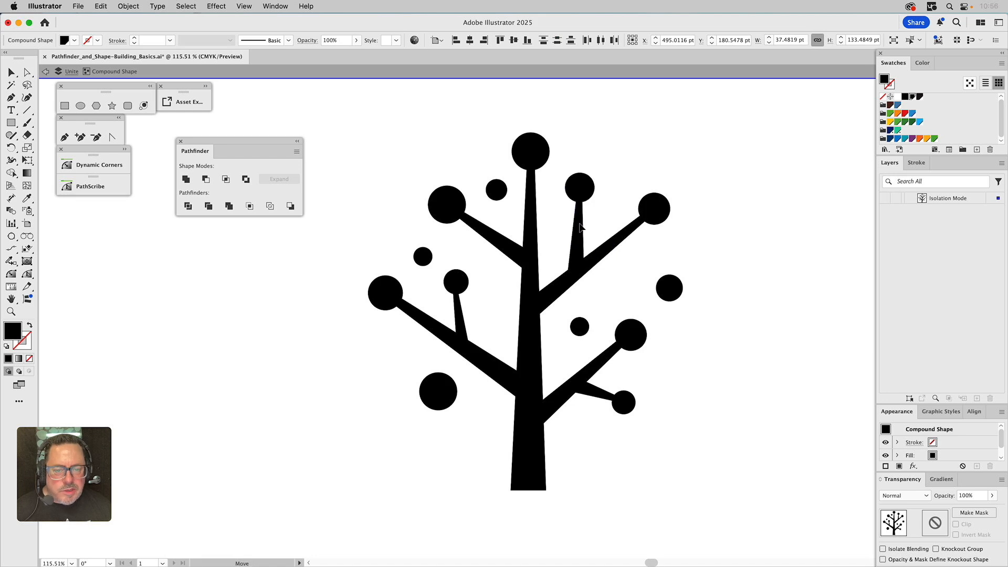
{"action": "left_click", "coordinate": [628, 168]}
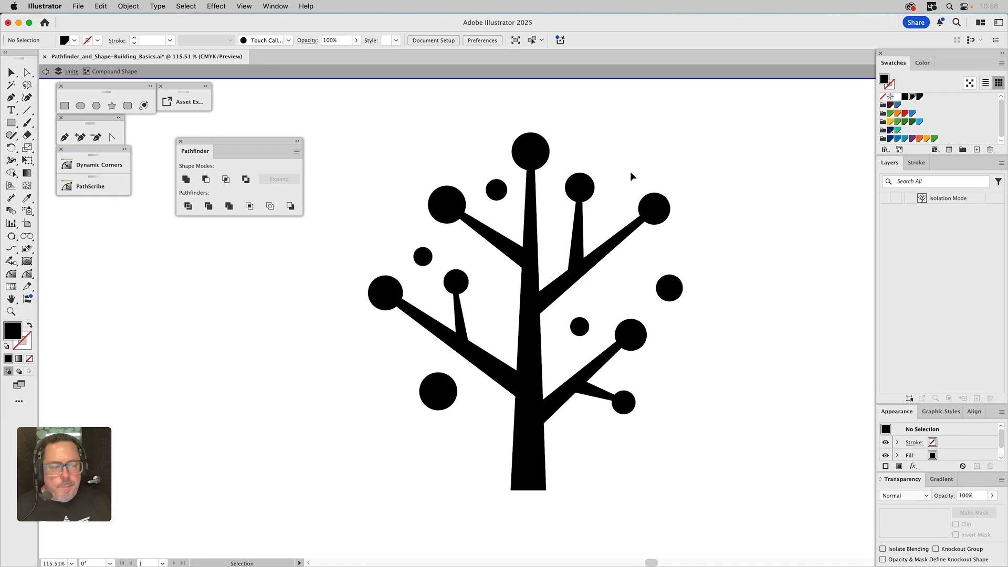
{"action": "double_click", "coordinate": [626, 134]}
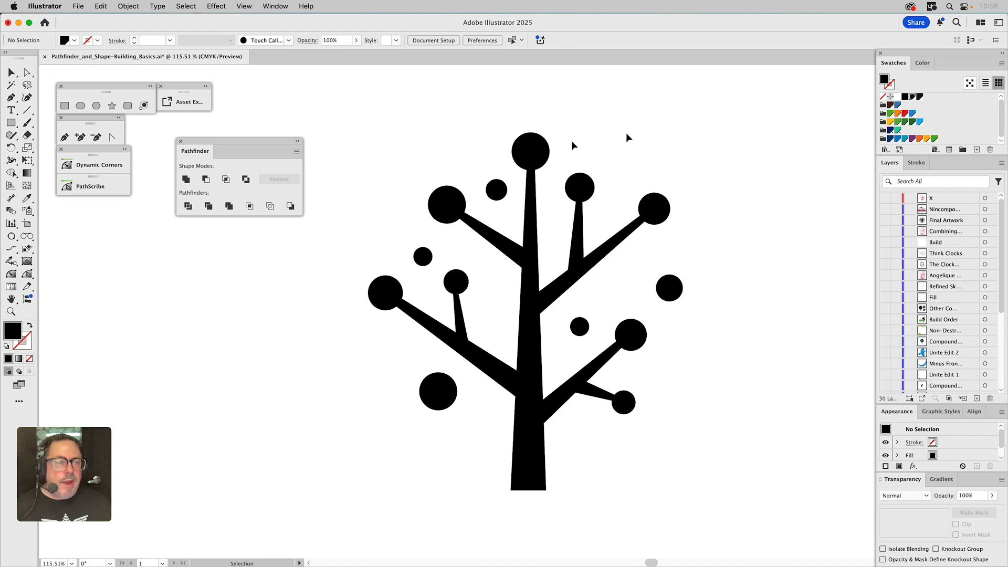
Try to apply Unite again to the selected compound shape
{"action": "left_click", "coordinate": [580, 195]}
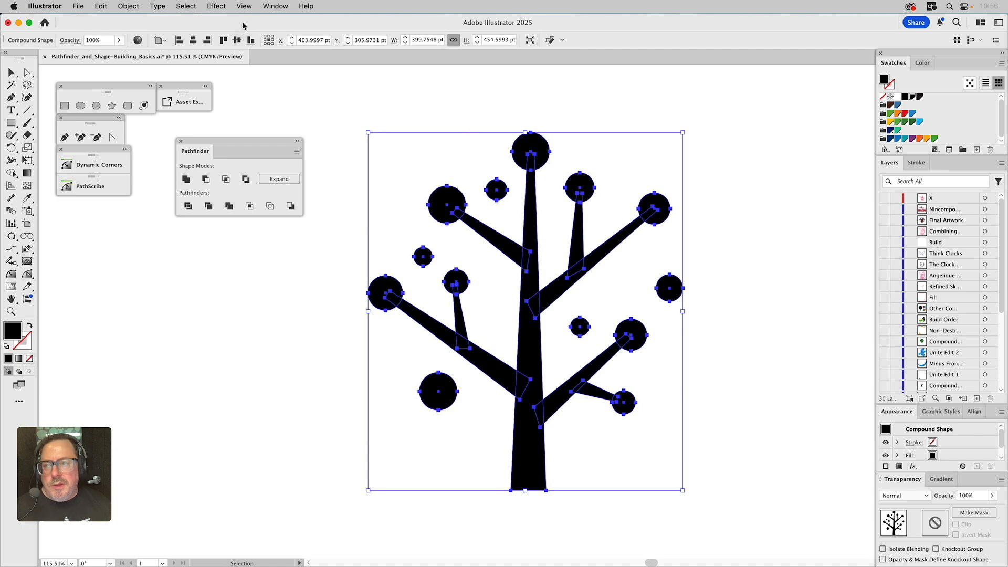
{"action": "left_click", "coordinate": [188, 180]}
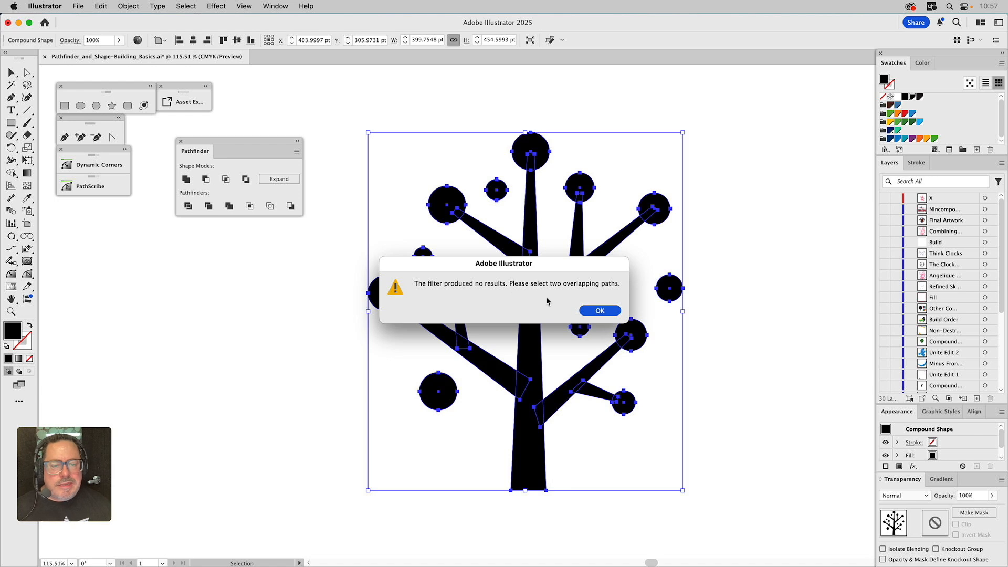
{"action": "left_click", "coordinate": [598, 312]}
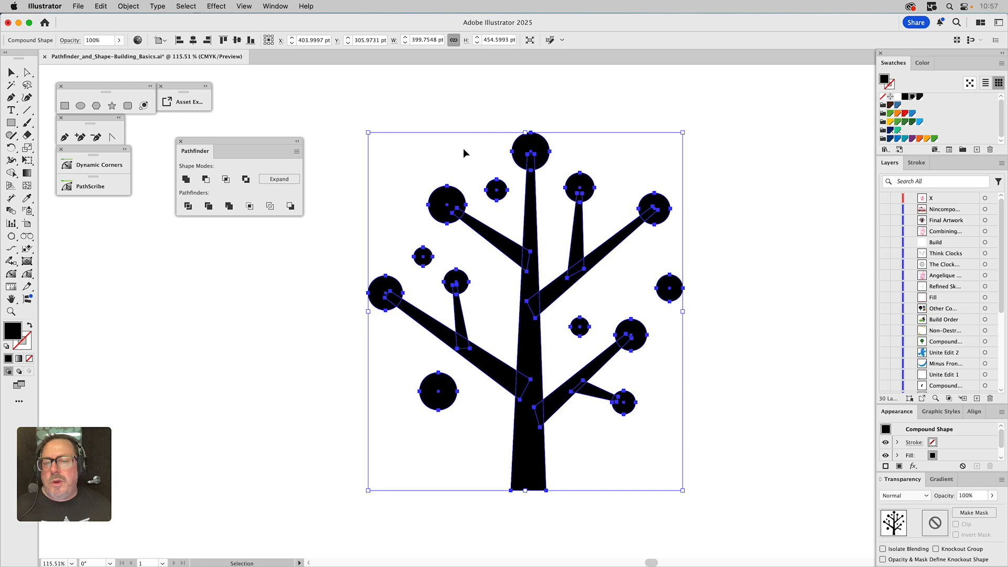
Expand the compound shape's appearance and turn the result into a compound path
{"action": "left_click", "coordinate": [129, 6]}
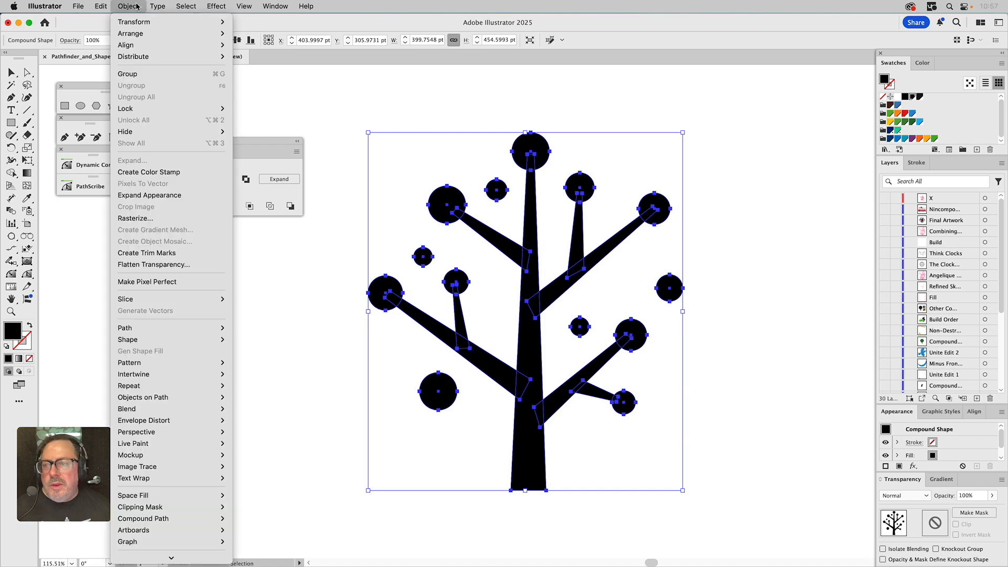
{"action": "left_click", "coordinate": [126, 197]}
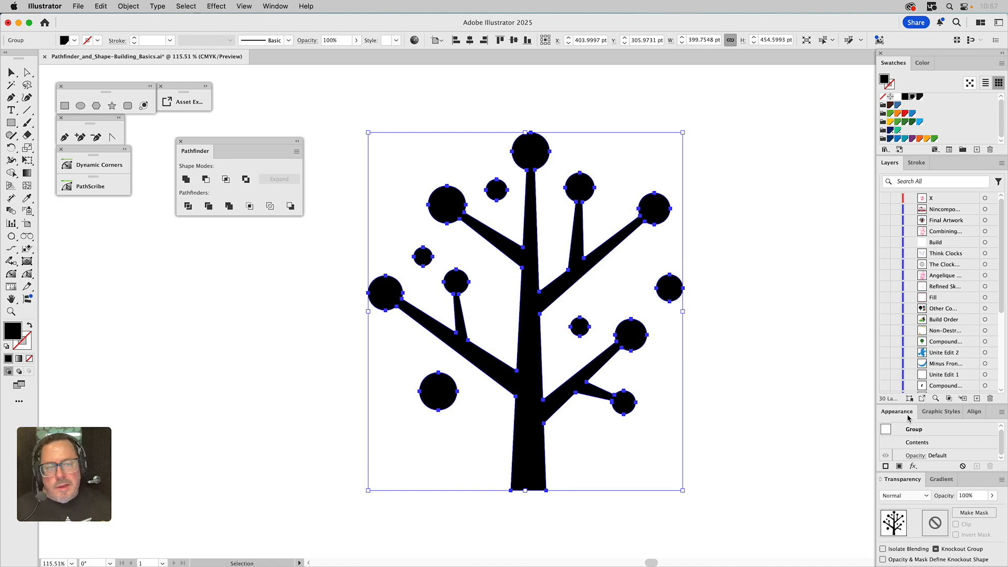
{"action": "key", "text": "super+8"}
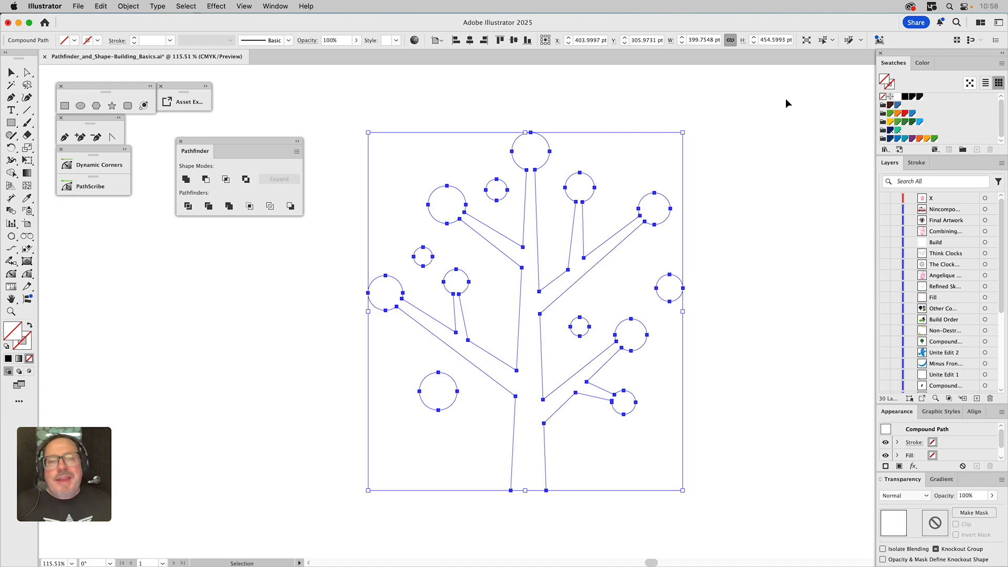
Fill the tree compound path with black and deselect it
{"action": "left_click", "coordinate": [913, 97]}
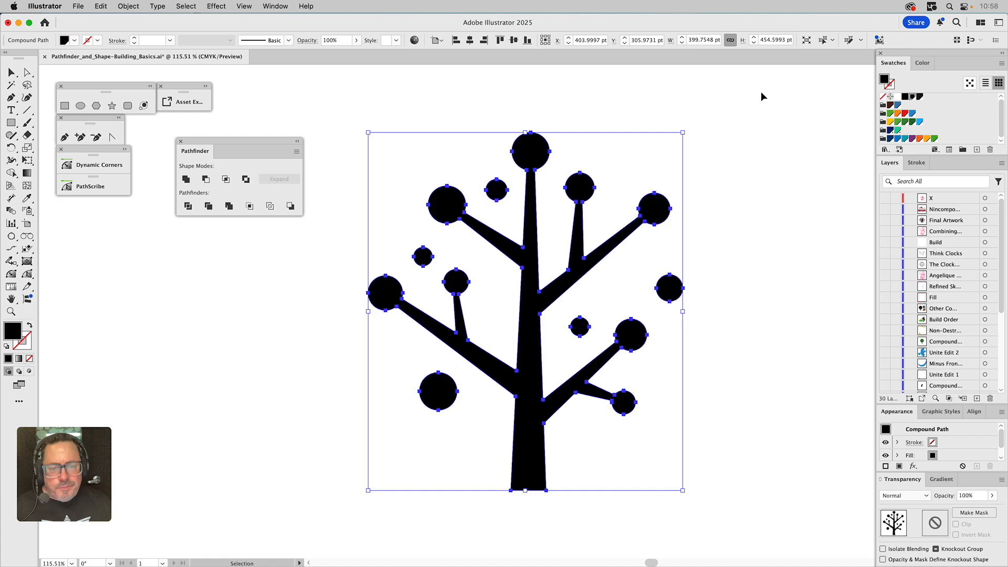
{"action": "left_click", "coordinate": [692, 98]}
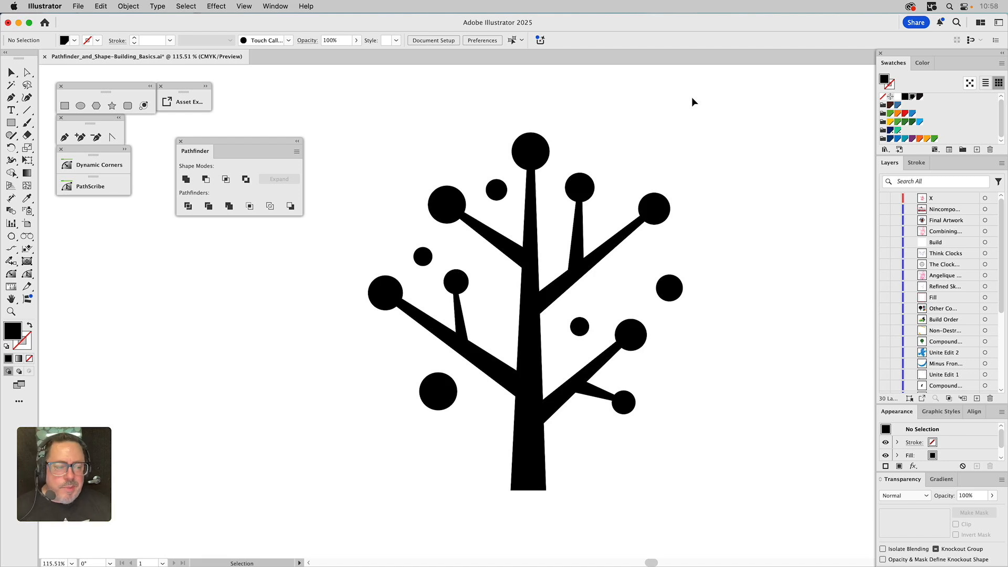
Make the Basic Shape Models layer visible to show the green circle tree designs
{"action": "scroll", "coordinate": [897, 340], "scroll_direction": "down", "scroll_amount": 5}
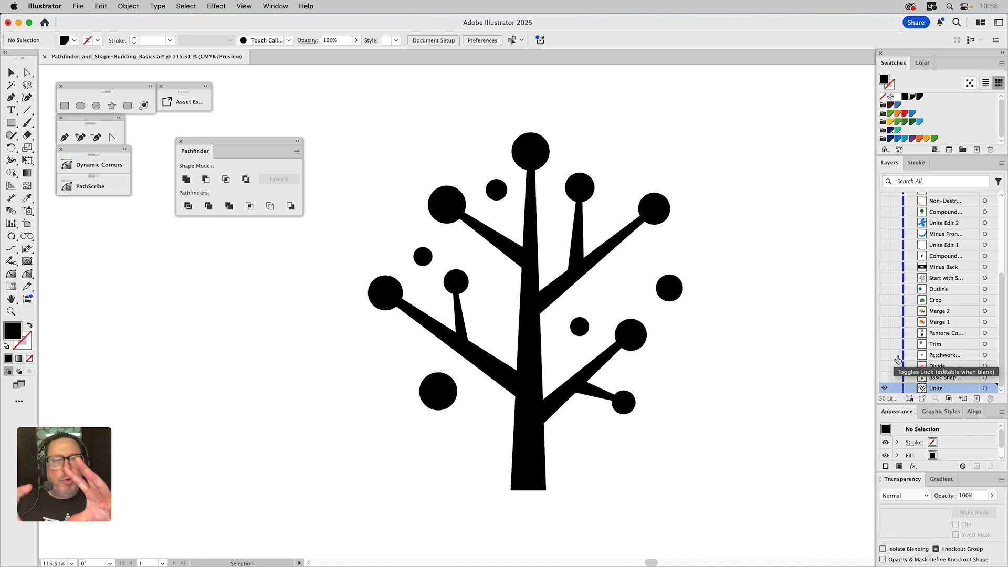
{"action": "left_click", "coordinate": [678, 289]}
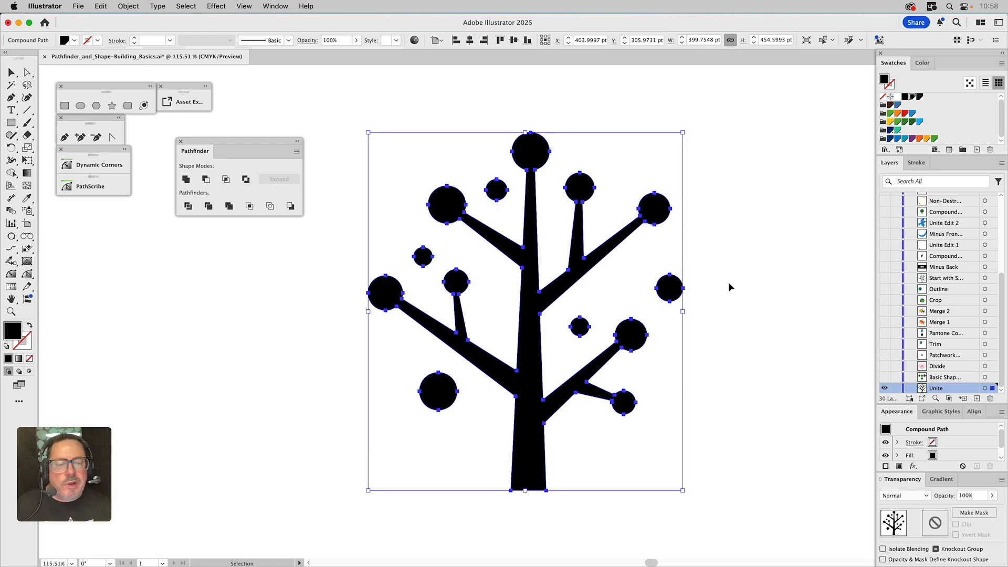
{"action": "left_click", "coordinate": [710, 270]}
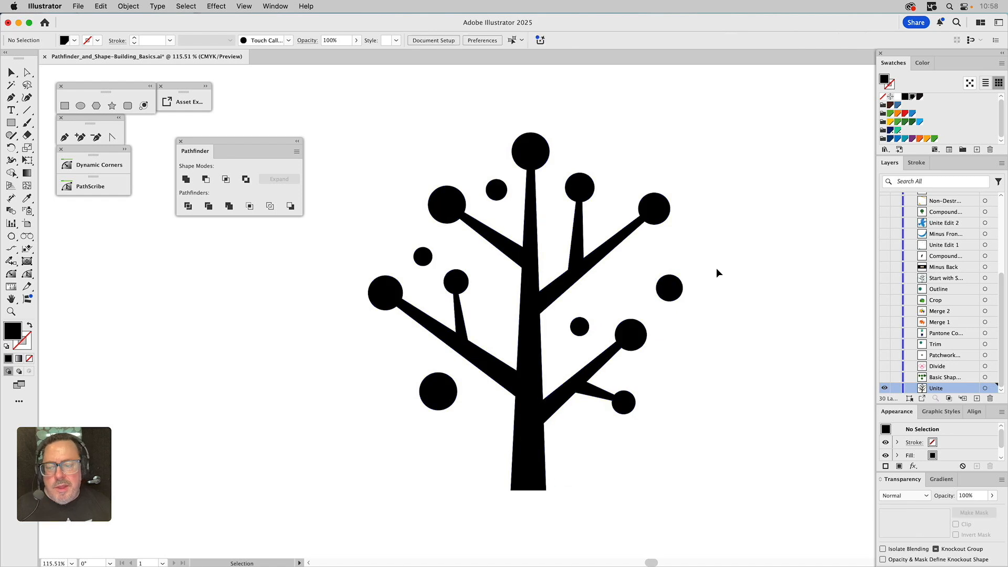
{"action": "left_click", "coordinate": [884, 378]}
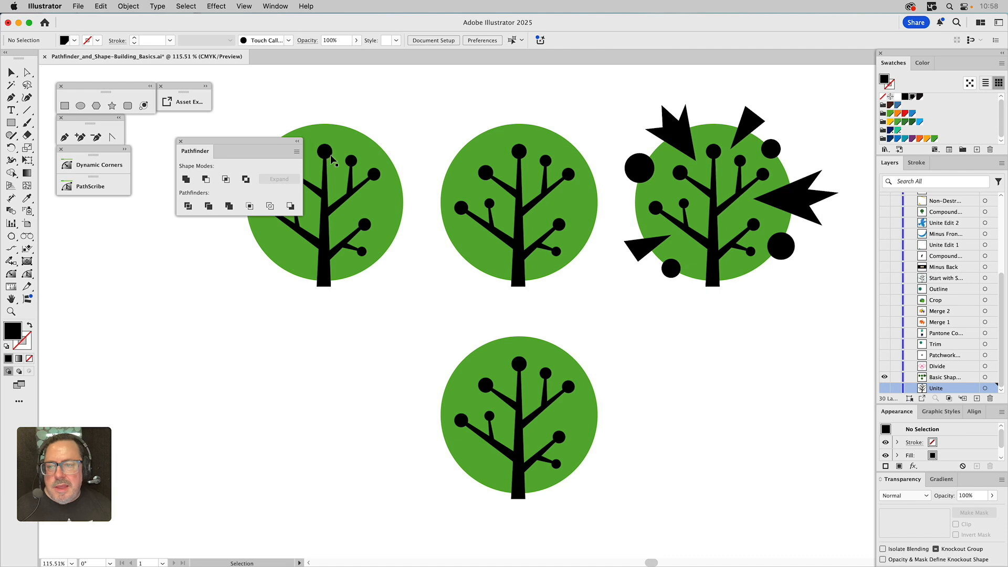
Subtract the first tree from its green circle with Minus Front, leaving the tree cut out
{"action": "left_click_drag", "start_coordinate": [238, 137], "coordinate": [141, 245]}
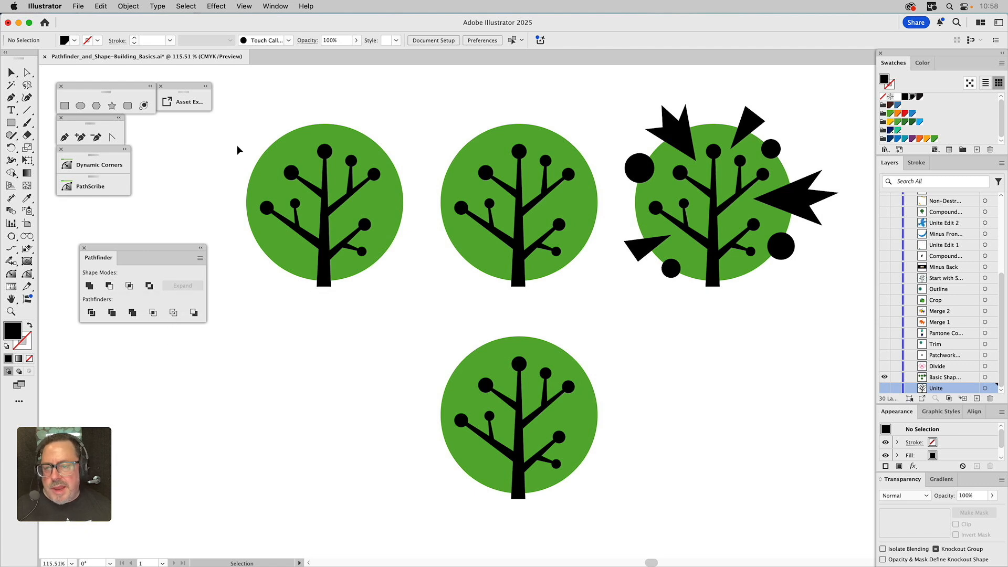
{"action": "left_click_drag", "start_coordinate": [244, 118], "coordinate": [396, 301]}
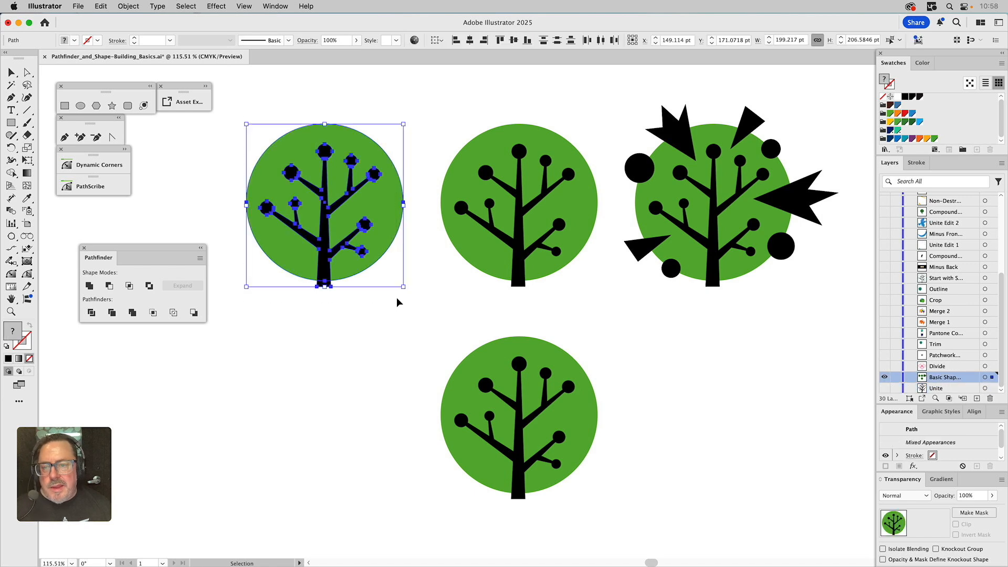
{"action": "left_click", "coordinate": [110, 285]}
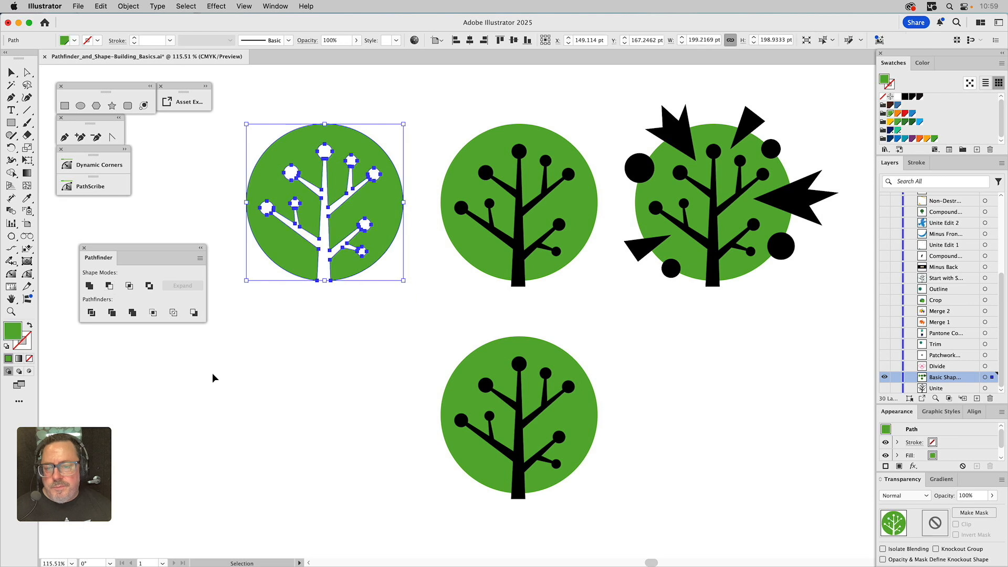
{"action": "left_click", "coordinate": [292, 363]}
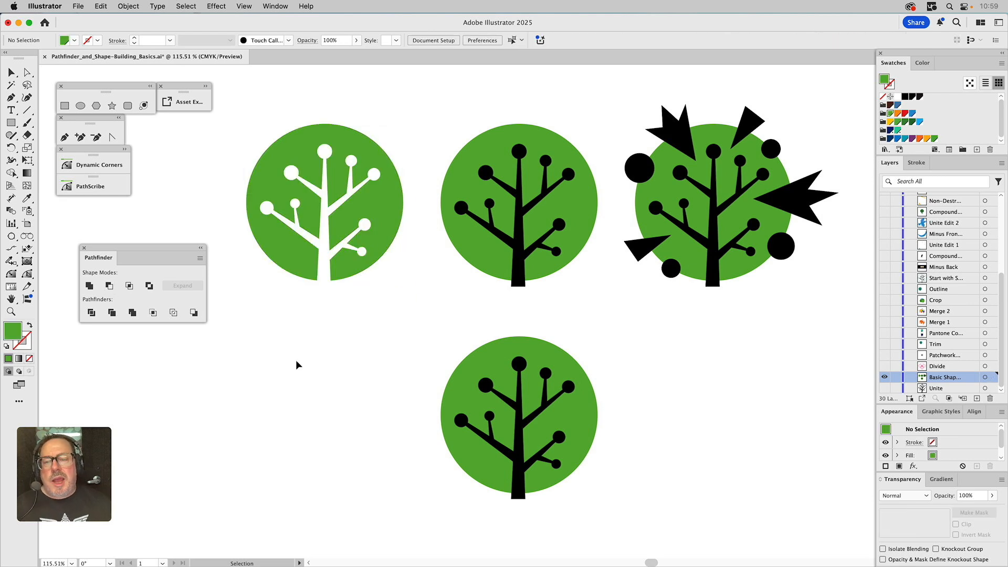
{"action": "left_click", "coordinate": [337, 148]}
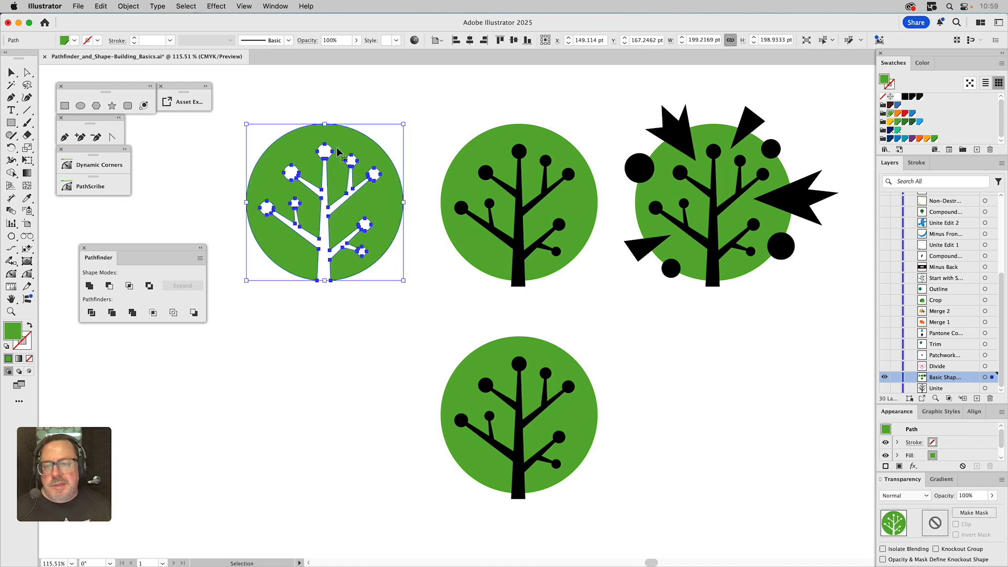
{"action": "left_click", "coordinate": [390, 96]}
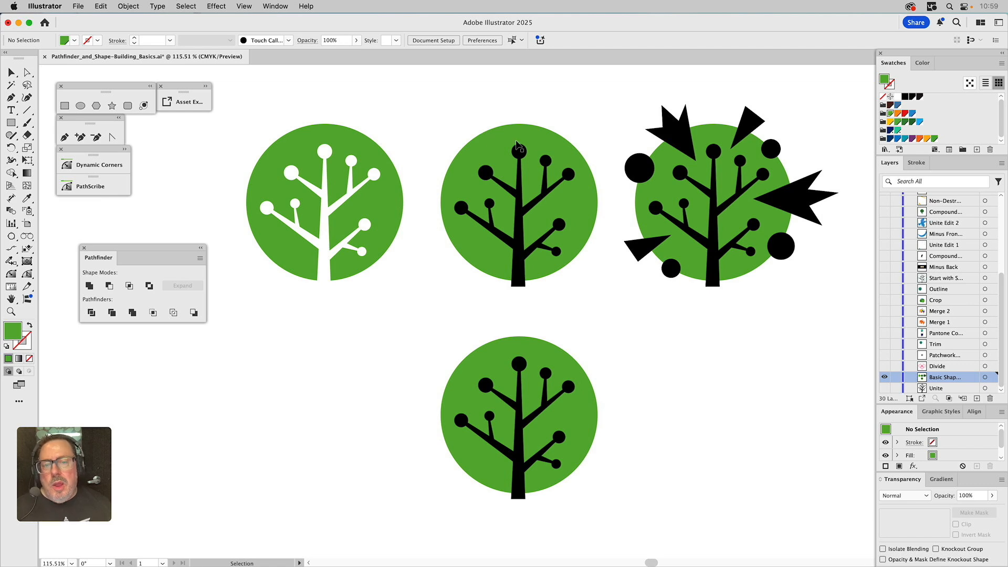
Try intersecting the second tree with its green circle, then undo the Intersect
{"action": "left_click_drag", "start_coordinate": [462, 115], "coordinate": [543, 218]}
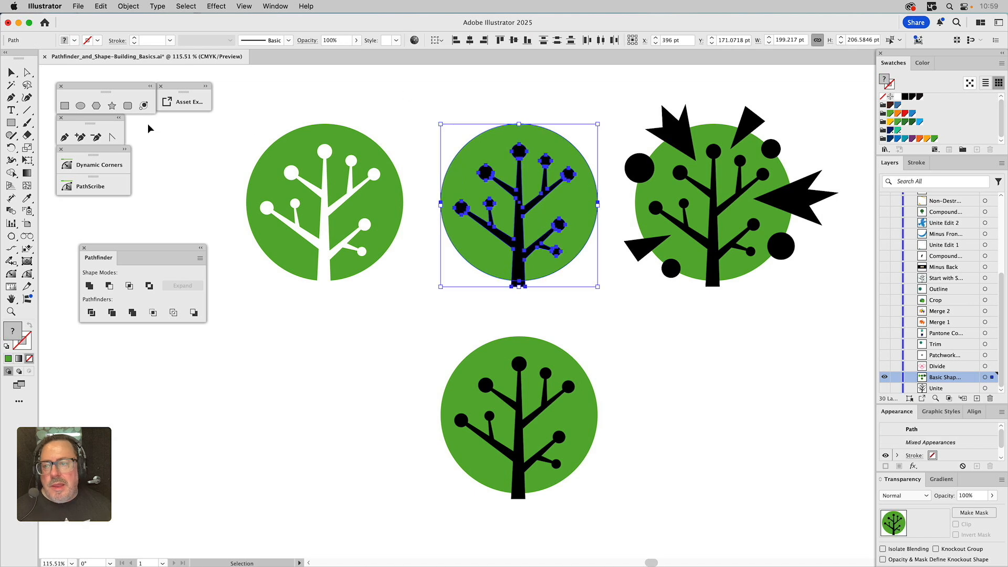
{"action": "left_click", "coordinate": [130, 286]}
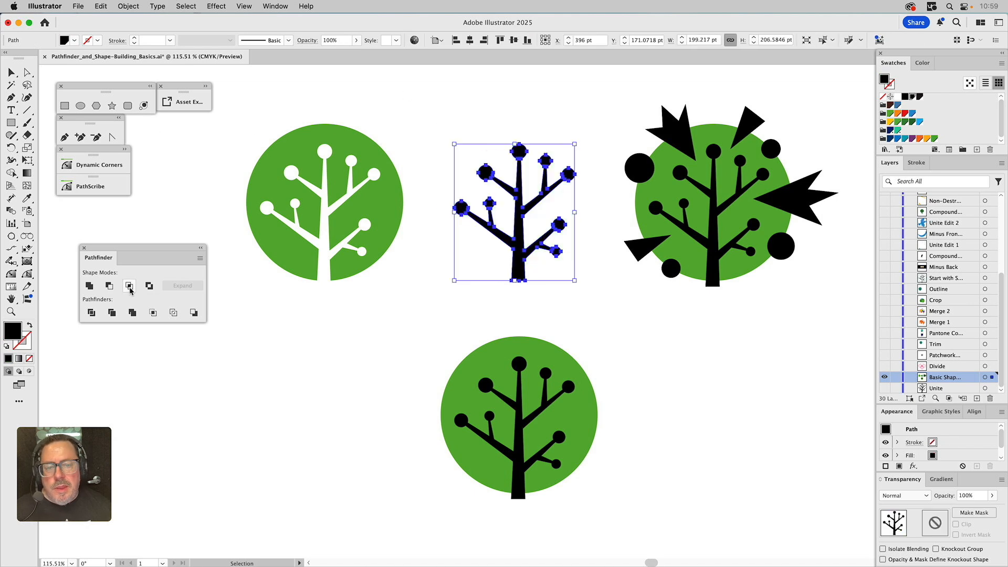
{"action": "left_click", "coordinate": [387, 309]}
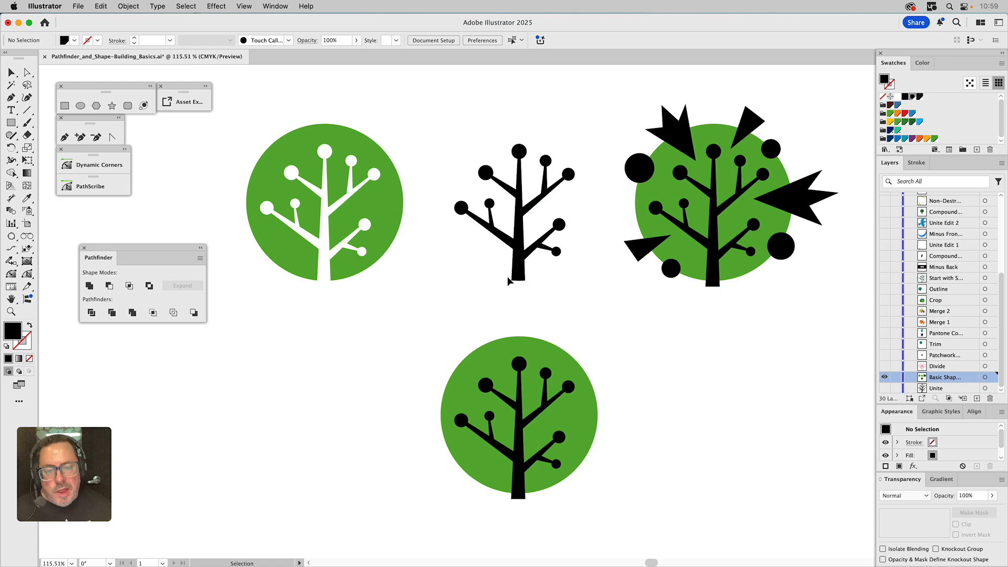
{"action": "key", "text": "super+z"}
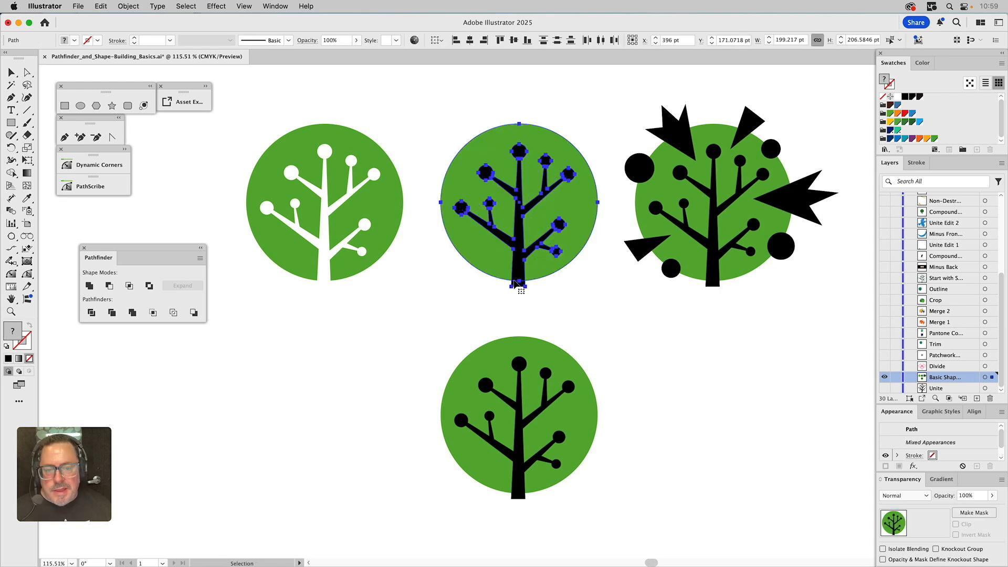
Bring the second green circle in front of its tree and intersect the two with Intersect
{"action": "left_click", "coordinate": [461, 114]}
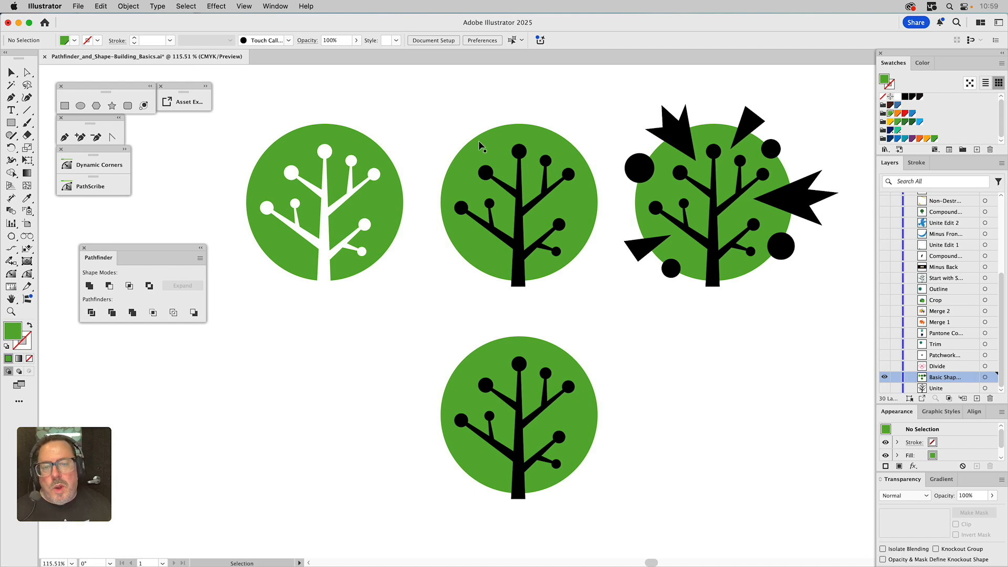
{"action": "left_click", "coordinate": [475, 146]}
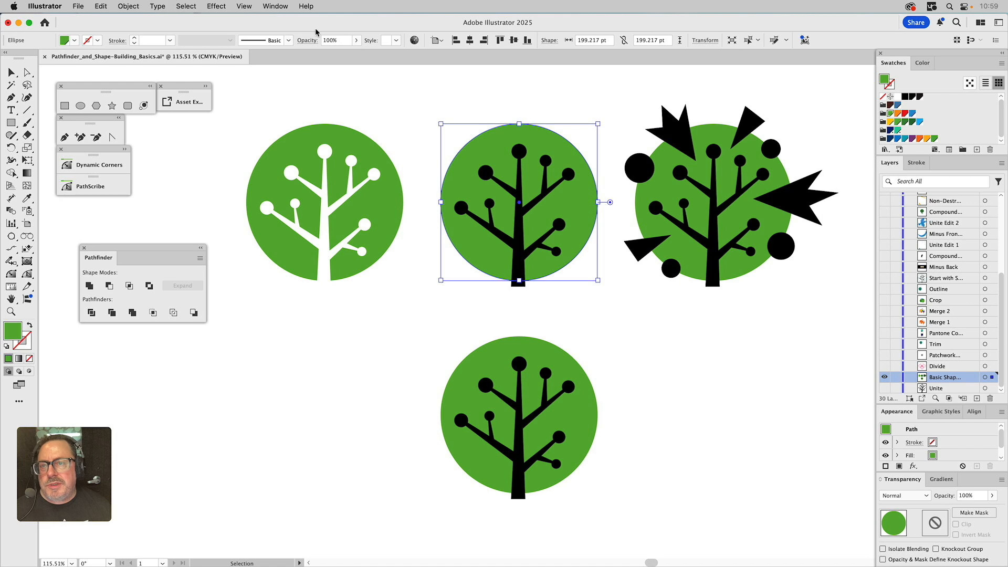
{"action": "left_click", "coordinate": [279, 6]}
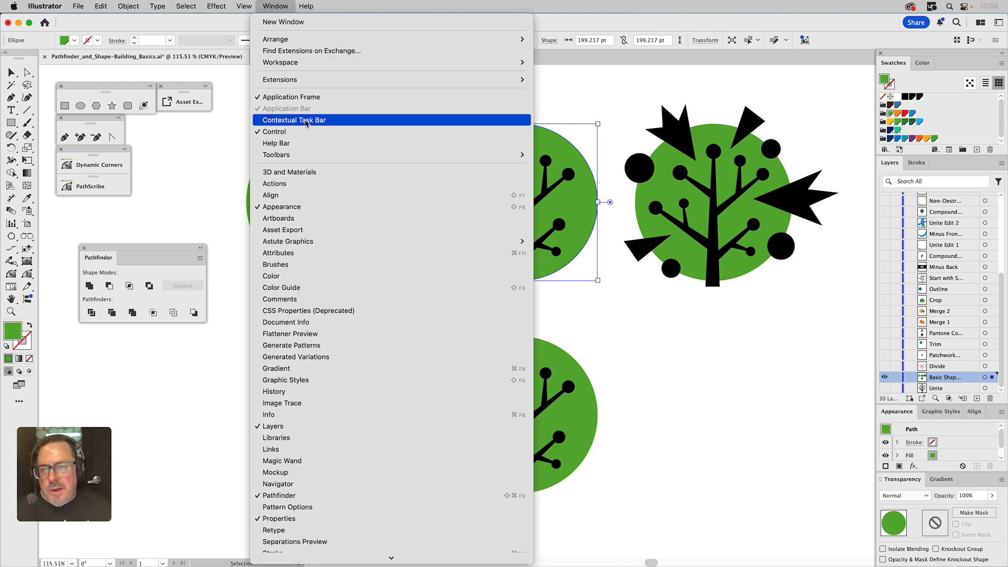
{"action": "left_click", "coordinate": [273, 6]}
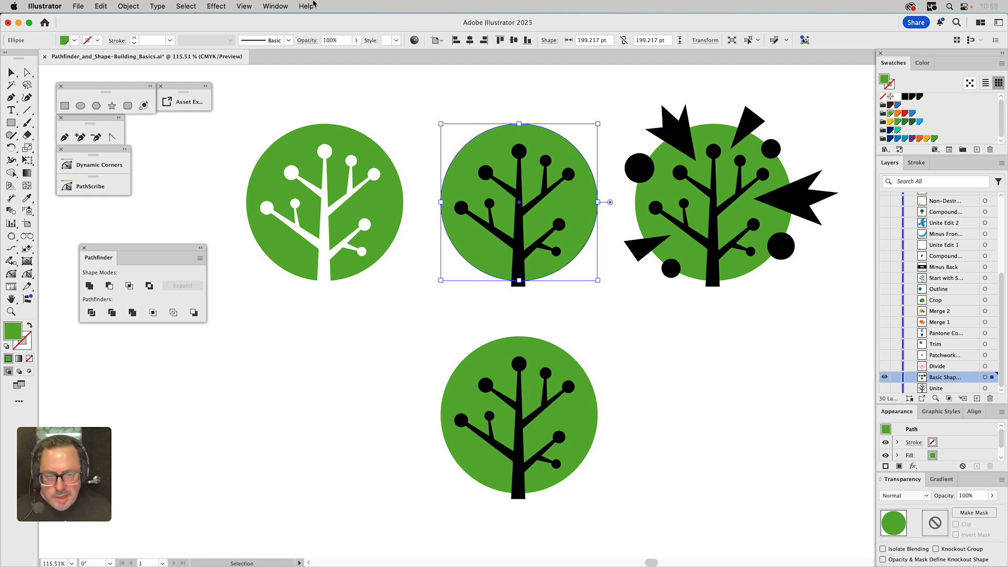
{"action": "key", "text": "super+shift+bracketright"}
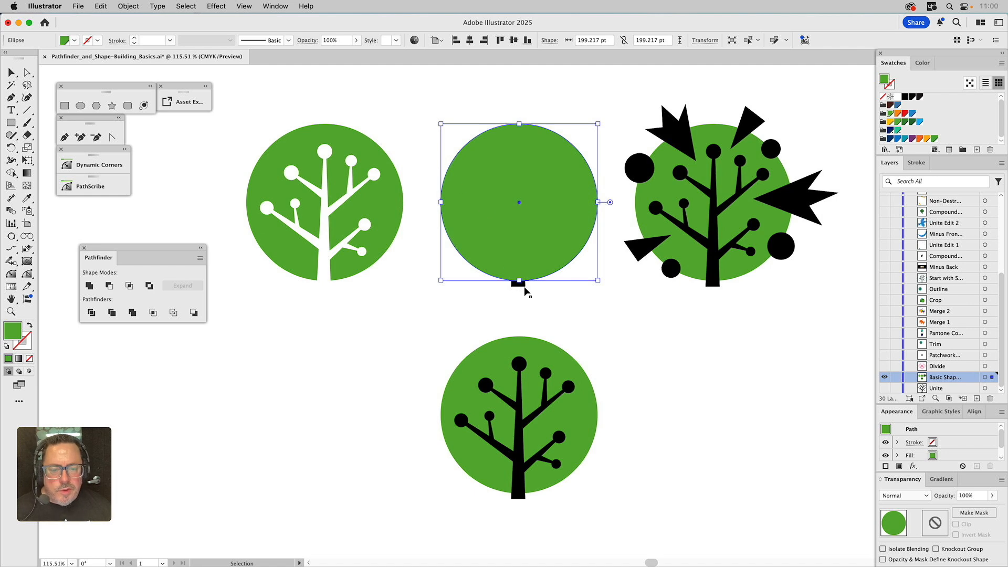
{"action": "left_click", "coordinate": [524, 288], "text": "shift"}
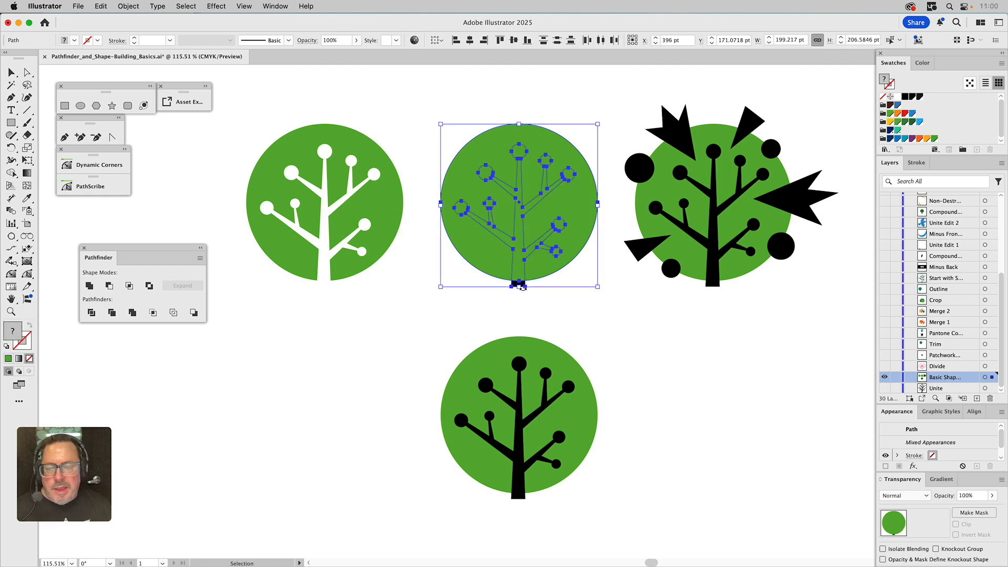
{"action": "left_click", "coordinate": [130, 286]}
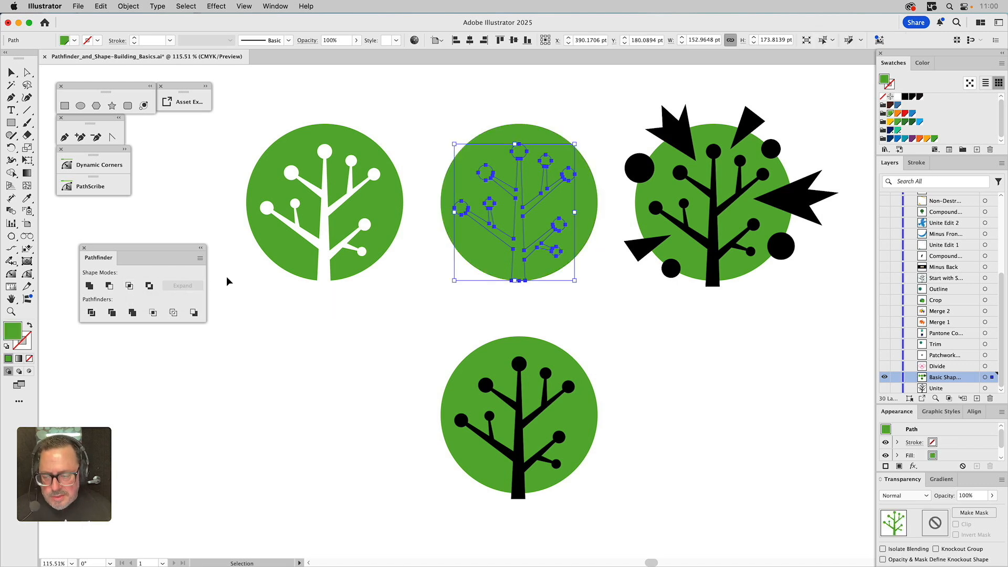
Apply the black fill from the third design to the intersected second tree with the Eyedropper
{"action": "key", "text": "i"}
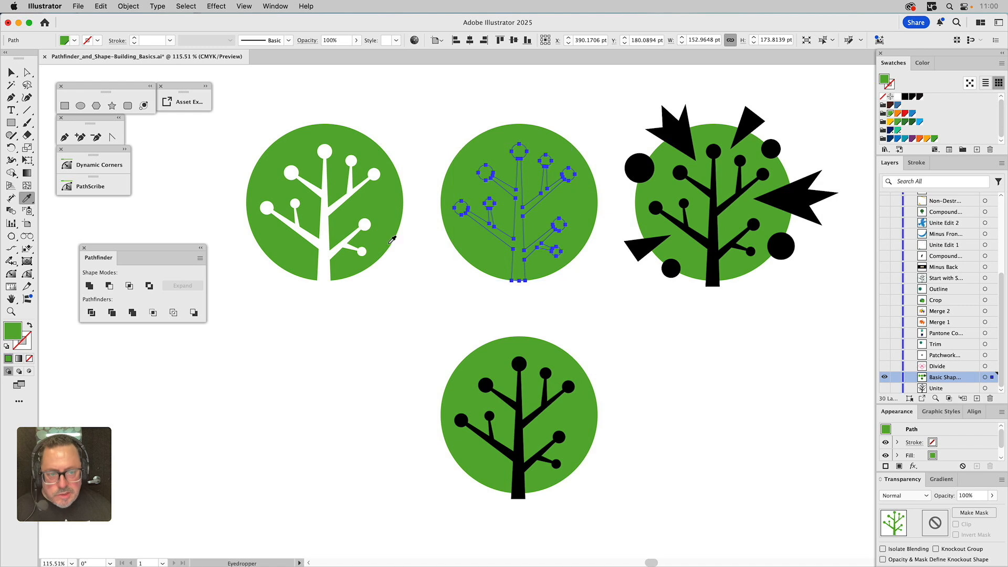
{"action": "left_click", "coordinate": [633, 160]}
{"action": "key", "text": "super+shift+a"}
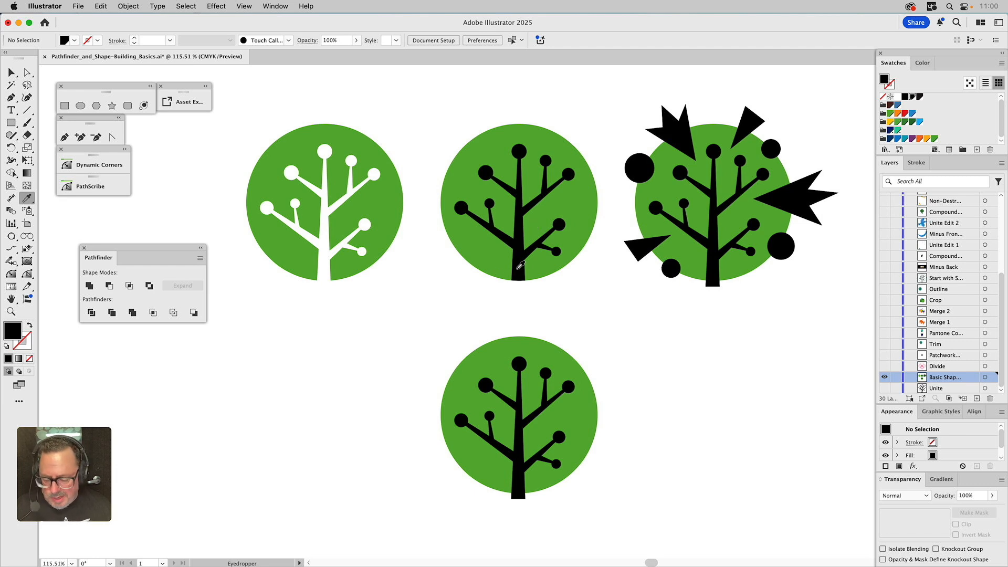
{"action": "key", "text": "v"}
{"action": "left_click", "coordinate": [535, 279]}
{"action": "key", "text": "ctrl+z"}
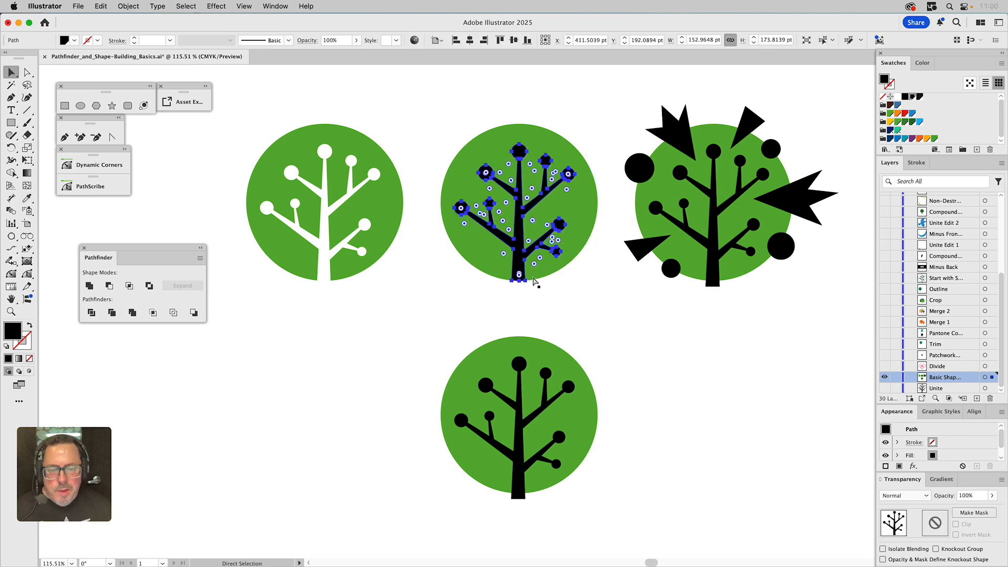
{"action": "left_click", "coordinate": [523, 294]}
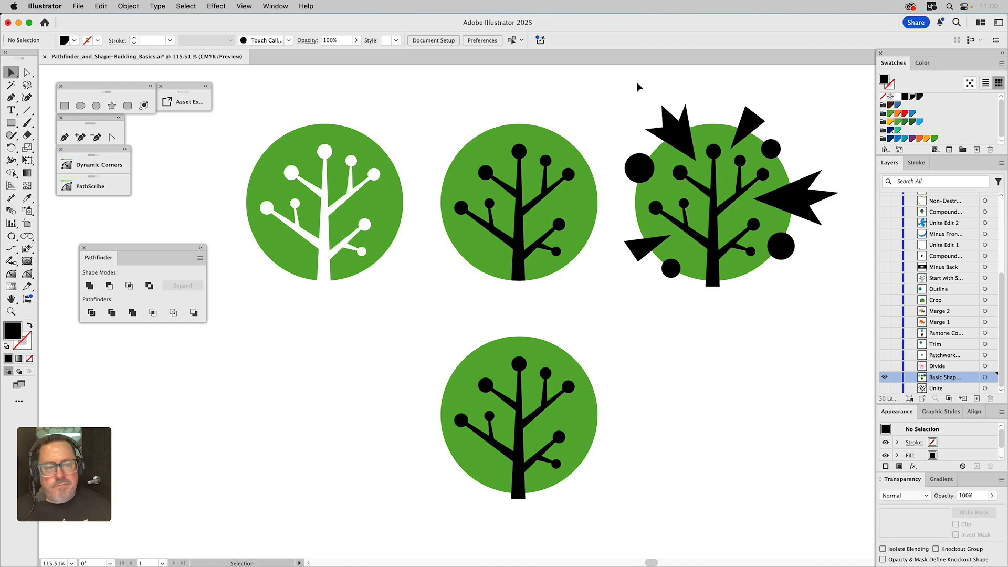
Combine the third tree, circle and spiky shapes into a live Exclude compound shape and deselect
{"action": "left_click_drag", "start_coordinate": [631, 89], "coordinate": [849, 314]}
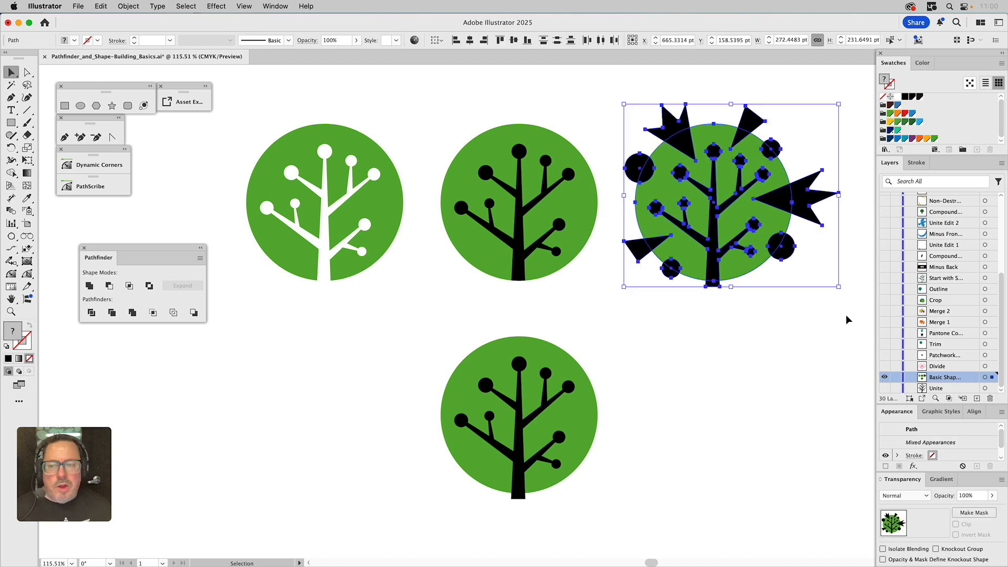
{"action": "left_click", "coordinate": [149, 286], "text": "alt"}
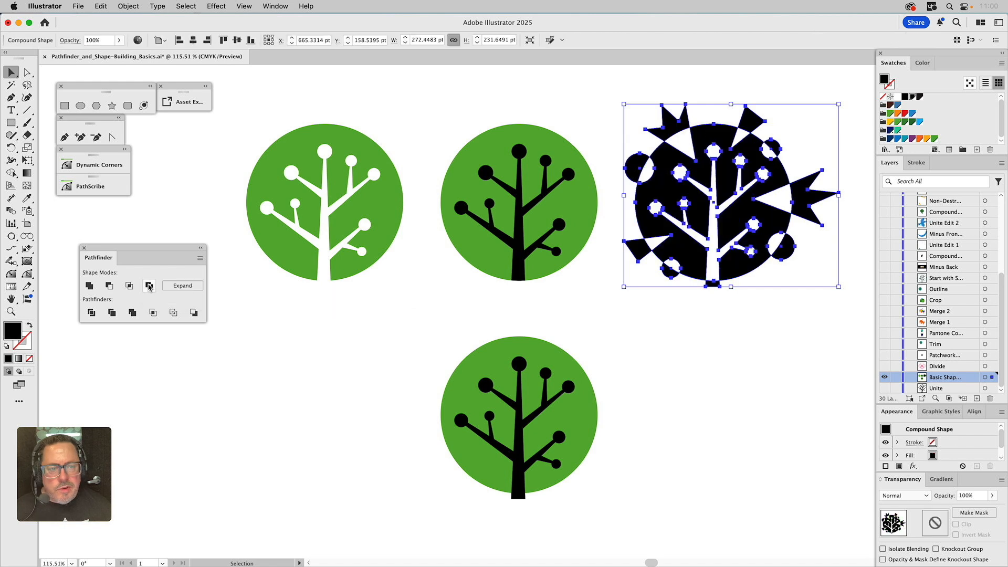
{"action": "left_click", "coordinate": [618, 352]}
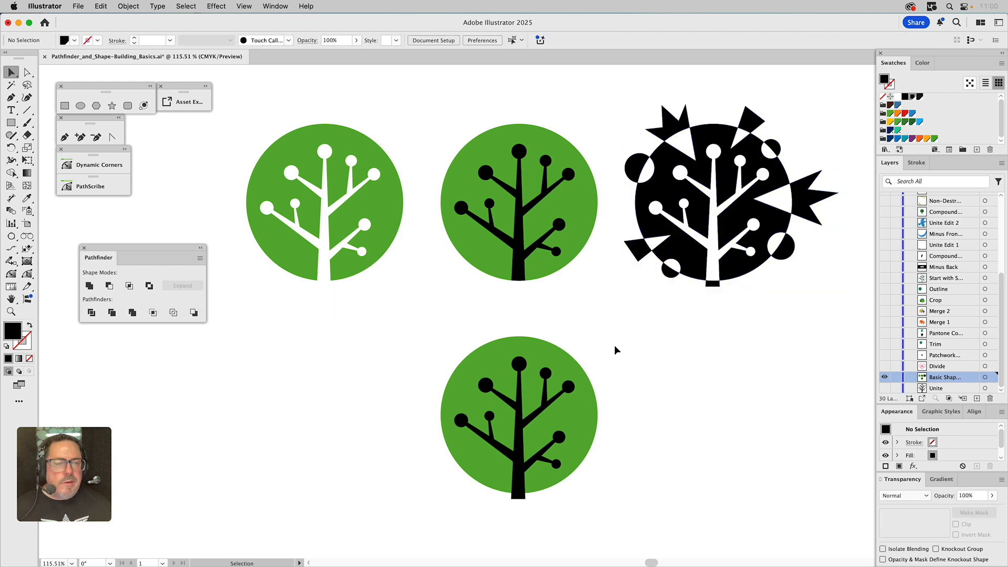
Enter the compound shape and move the right spiky shape slightly further right
{"action": "left_click", "coordinate": [807, 200]}
{"action": "double_click", "coordinate": [807, 201]}
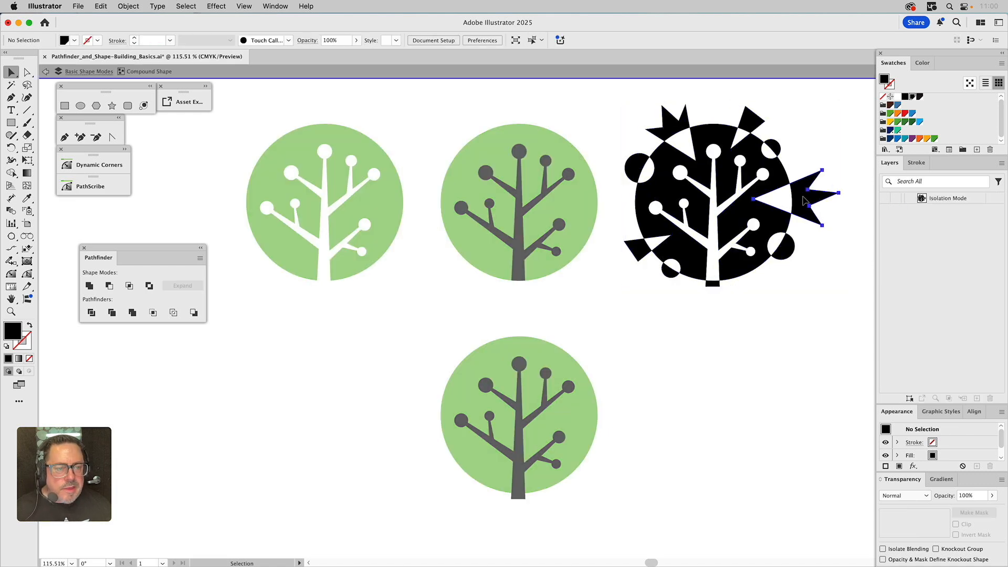
{"action": "left_click_drag", "start_coordinate": [803, 201], "coordinate": [821, 202]}
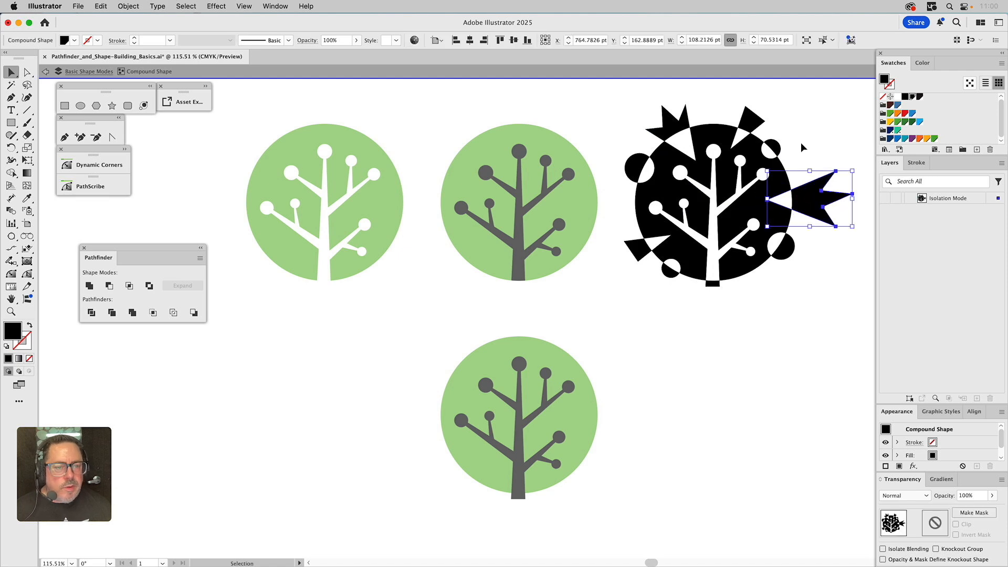
Select the upper-left black circle inside the compound shape and nudge it slightly down and right
{"action": "left_click", "coordinate": [638, 250]}
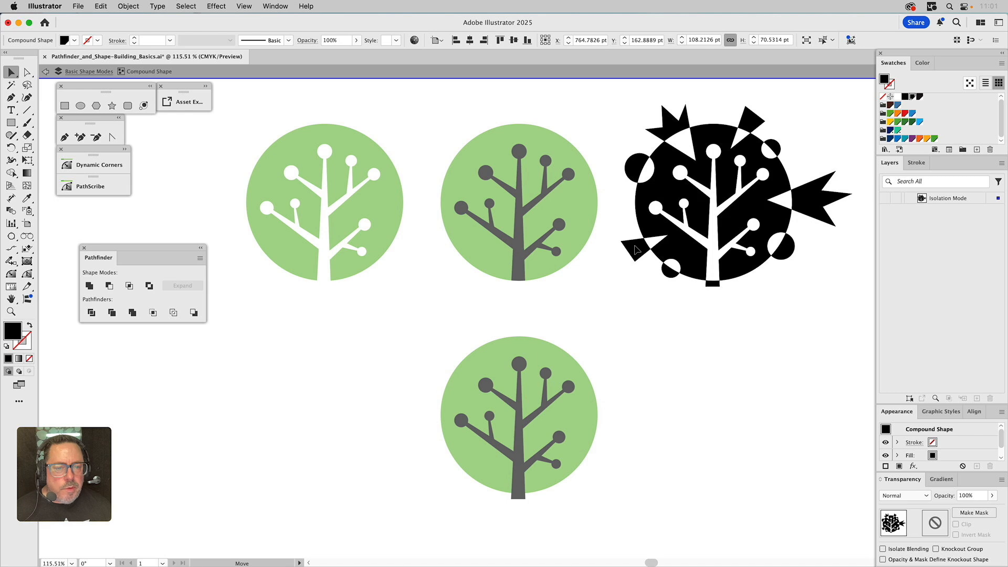
{"action": "left_click", "coordinate": [639, 165]}
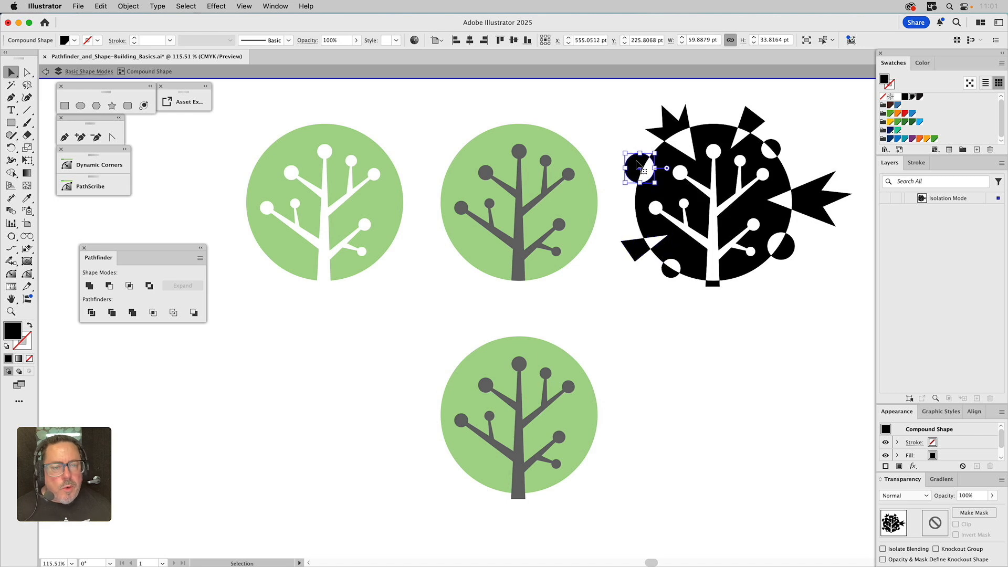
{"action": "mouse_move", "coordinate": [626, 153]}
{"action": "left_mouse_down"}
{"action": "mouse_move", "coordinate": [618, 146]}
{"action": "mouse_move", "coordinate": [632, 157]}
{"action": "left_mouse_up"}
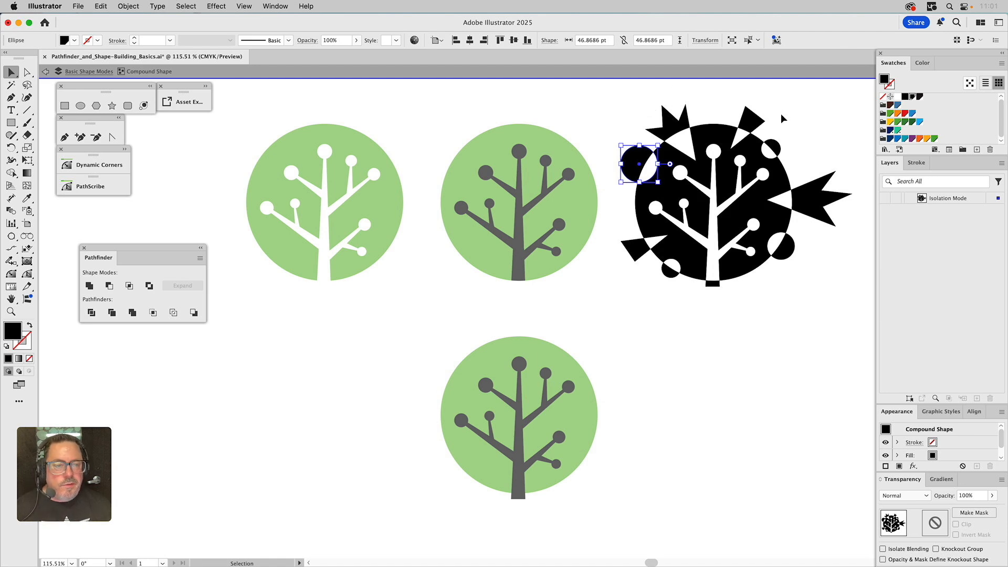
Exit isolation mode and apply the green fill from the second tree to the third tree's compound shape with the Eyedropper
{"action": "left_click", "coordinate": [816, 122]}
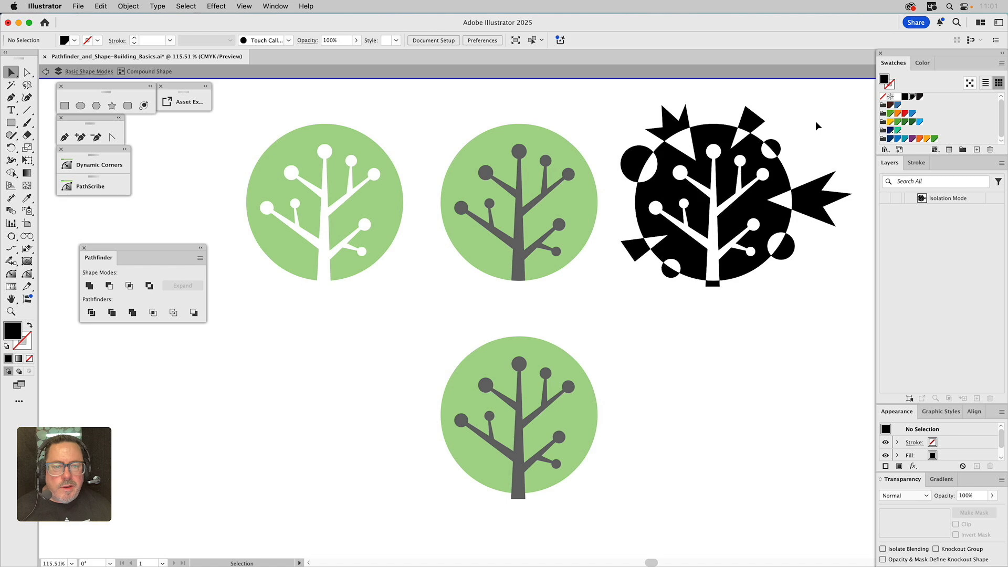
{"action": "double_click", "coordinate": [815, 121]}
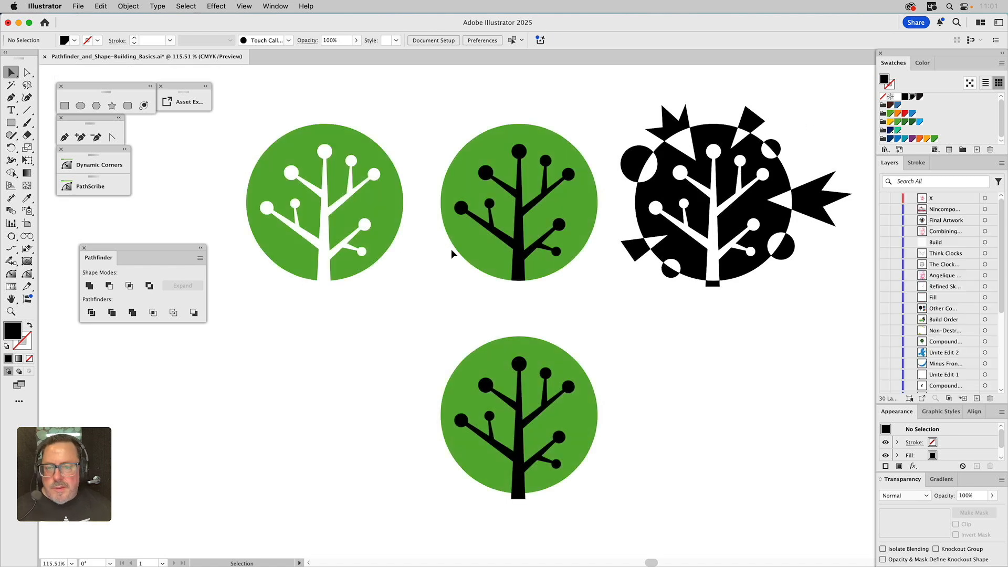
{"action": "key", "text": "a"}
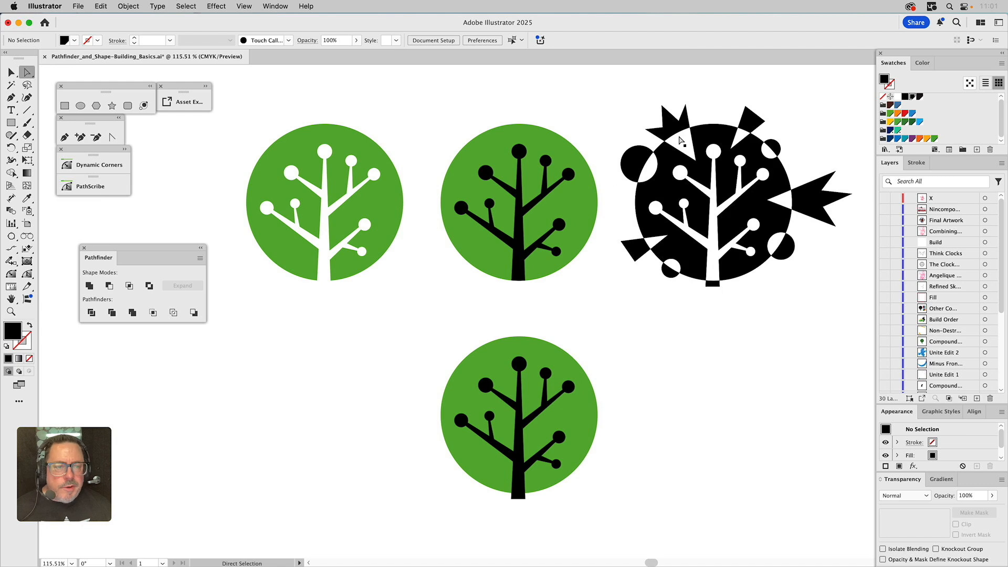
{"action": "left_click", "coordinate": [720, 135]}
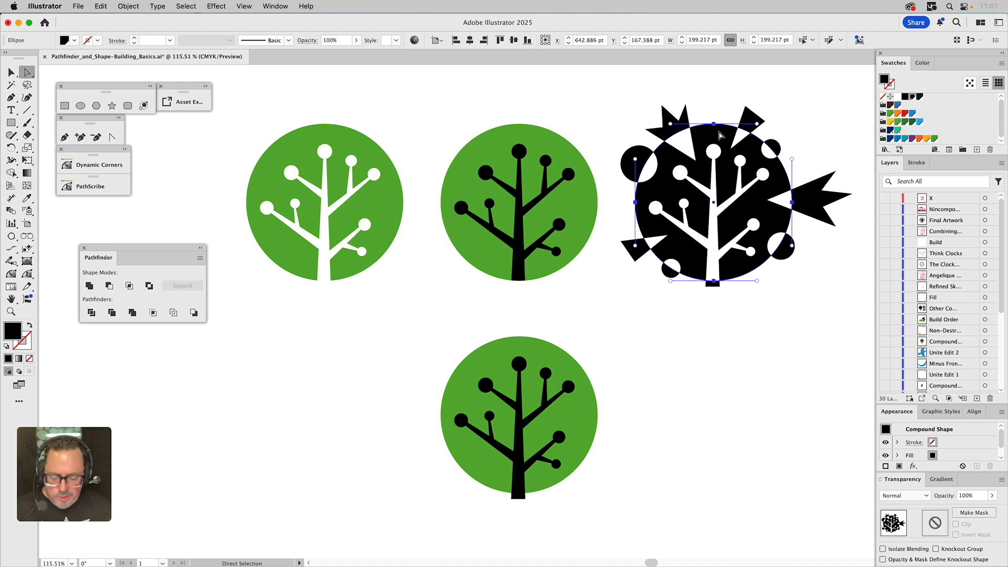
{"action": "key", "text": "i"}
{"action": "left_click", "coordinate": [581, 202]}
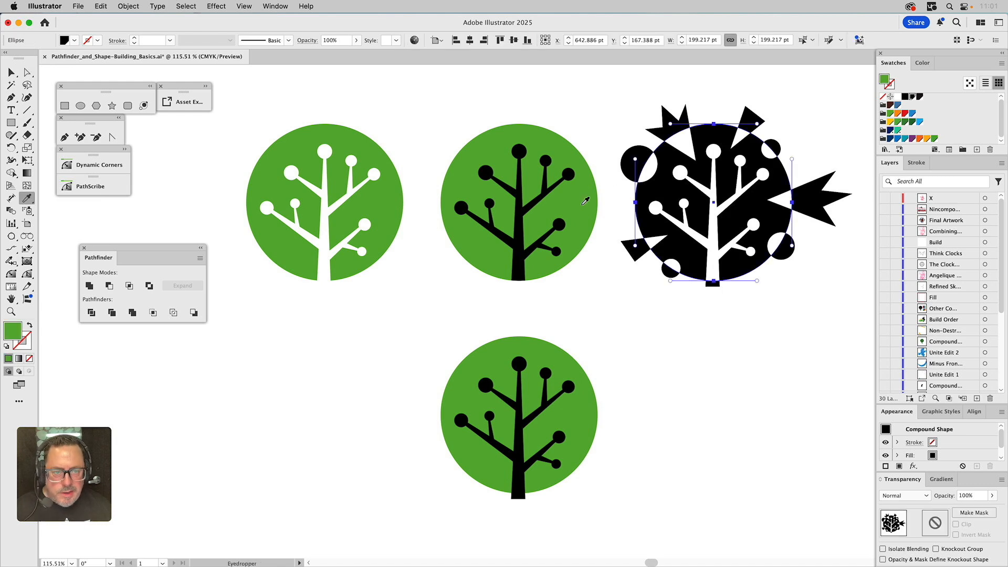
{"action": "left_click", "coordinate": [603, 102], "text": "super"}
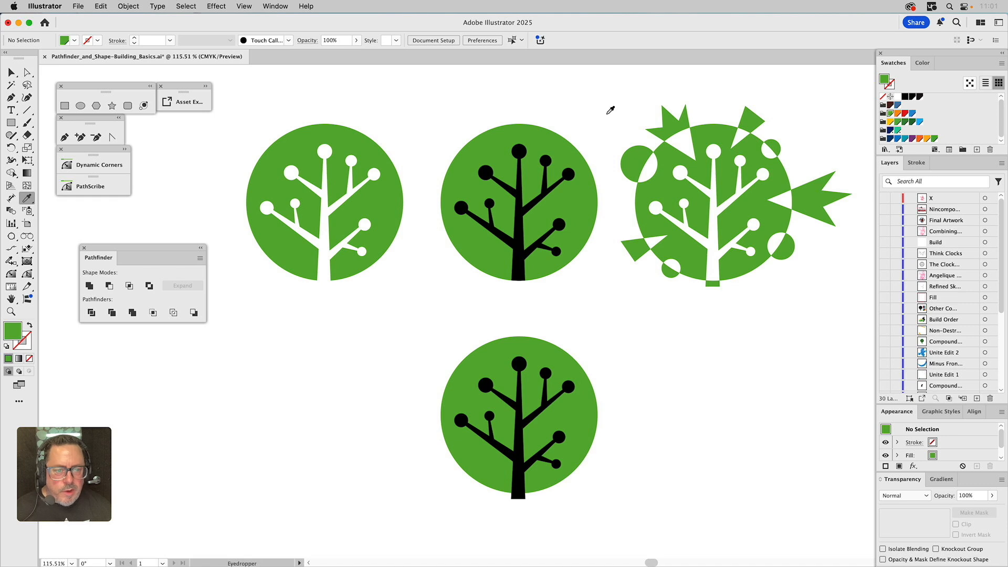
{"action": "key", "text": "v"}
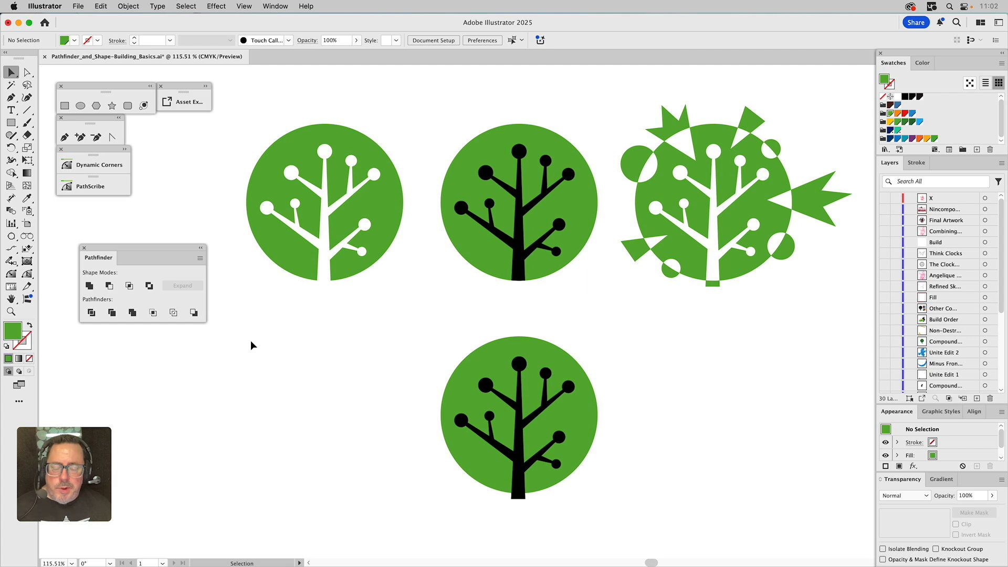
{"action": "left_click", "coordinate": [495, 351]}
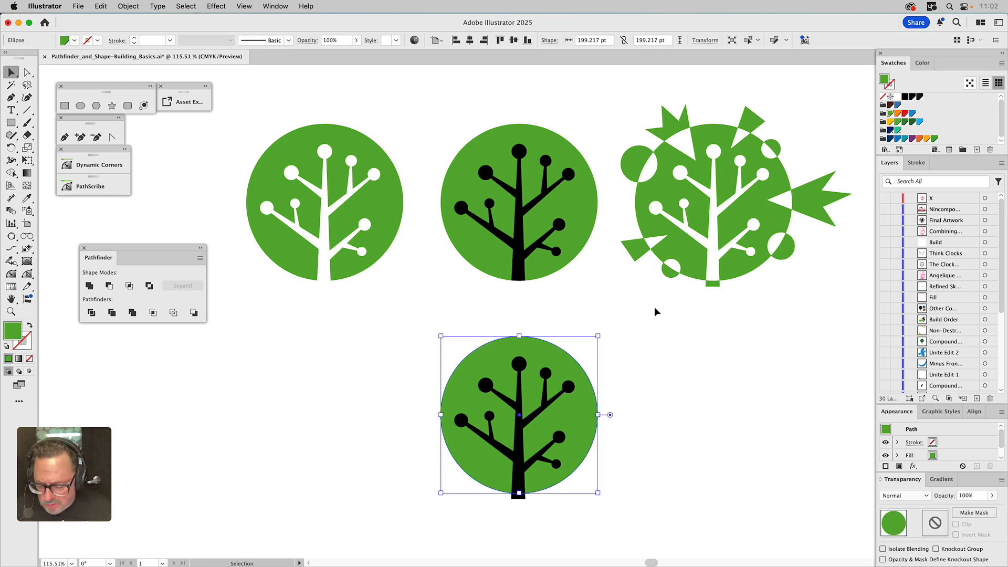
{"action": "key", "text": "super+shift+bracketright"}
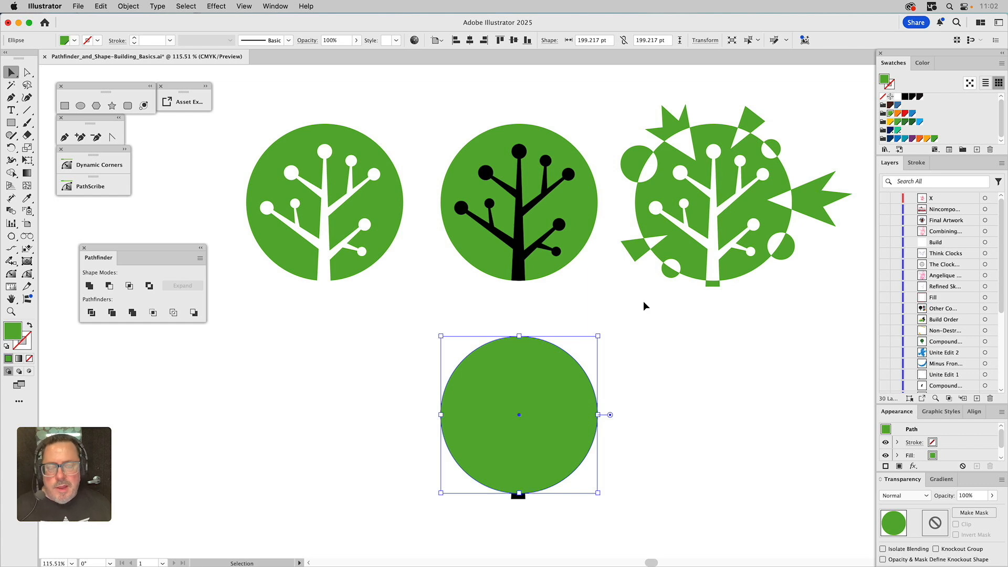
{"action": "left_click_drag", "start_coordinate": [598, 336], "coordinate": [611, 322]}
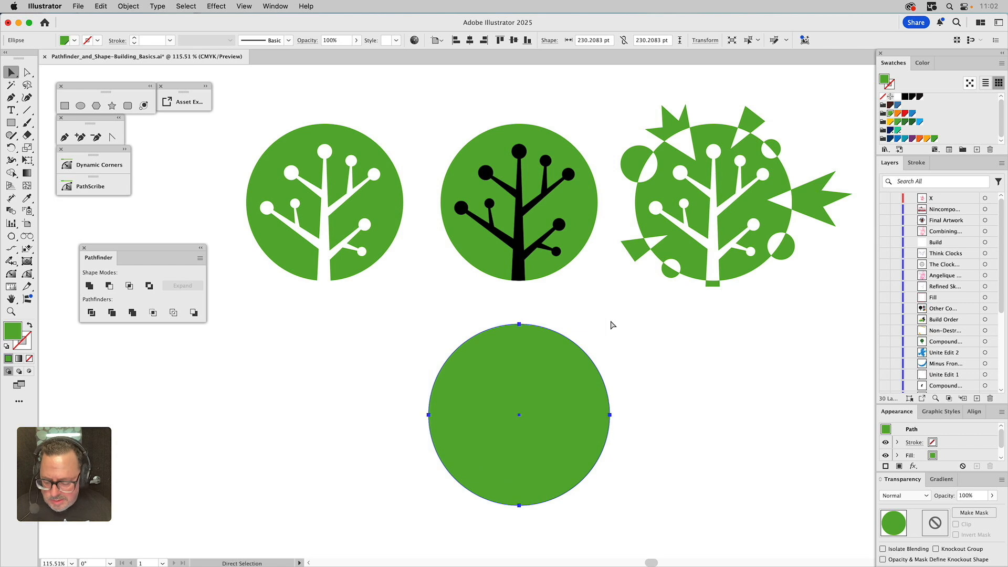
{"action": "key", "text": "super+z"}
{"action": "key", "text": "super+z"}
Duplicate the bottom tree's circle at a larger size and subtract the original with Minus Front to make a ring
{"action": "left_click", "coordinate": [523, 349]}
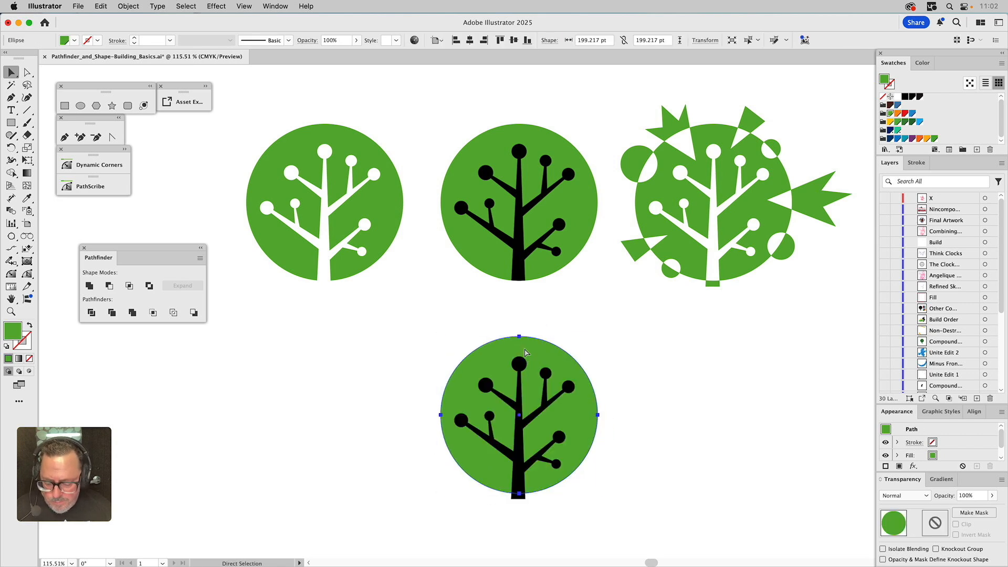
{"action": "key", "text": "super+d"}
{"action": "left_click", "coordinate": [530, 346], "text": "shift"}
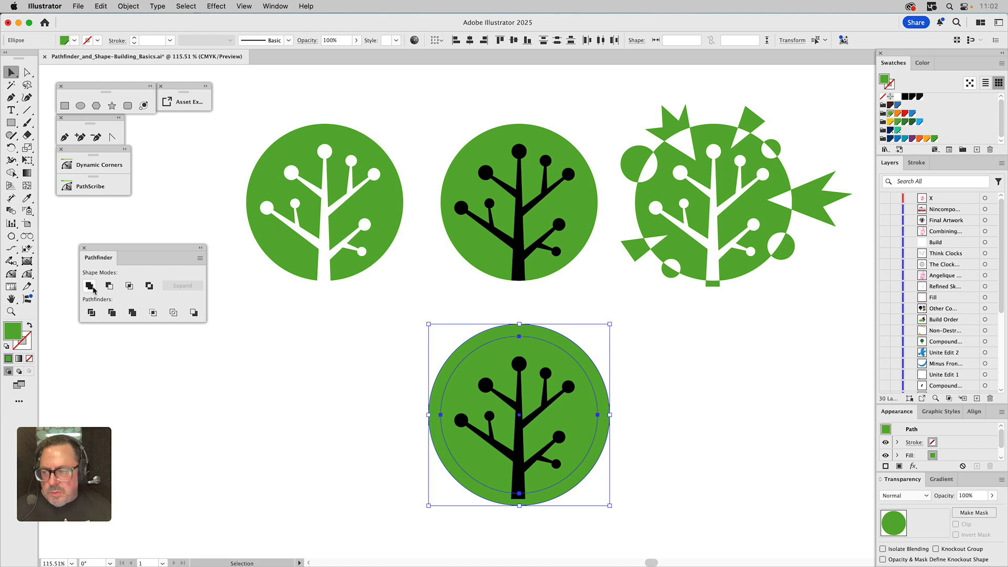
{"action": "left_click", "coordinate": [109, 285]}
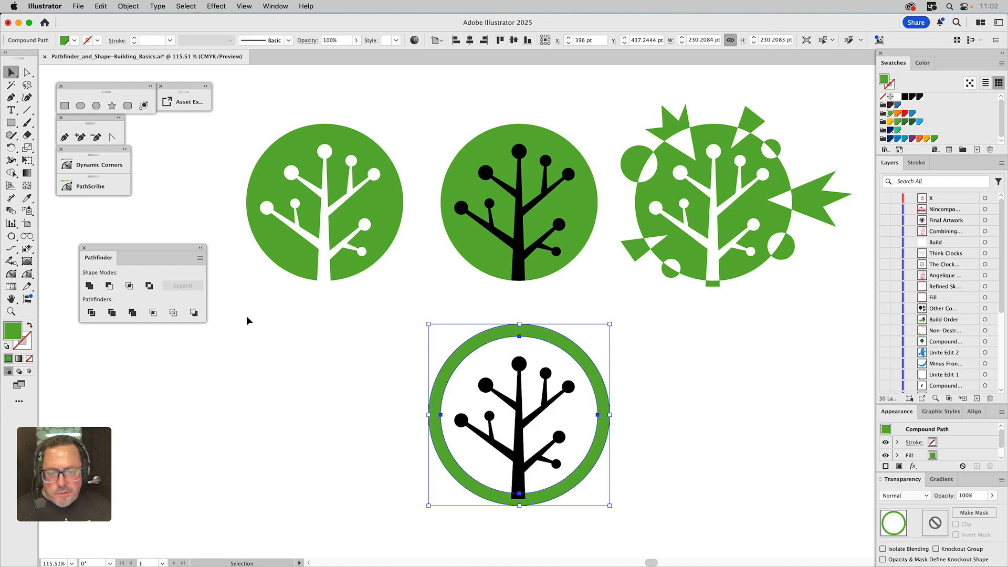
Unite the ring with the tree branches, apply the green fill with the Eyedropper, and deselect
{"action": "left_click", "coordinate": [522, 371], "text": "shift"}
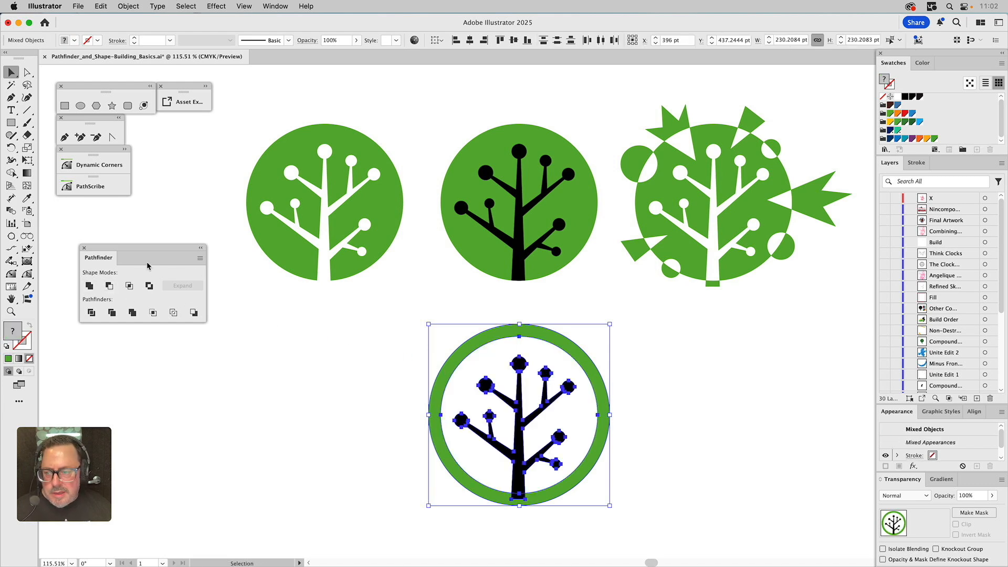
{"action": "left_click", "coordinate": [89, 285]}
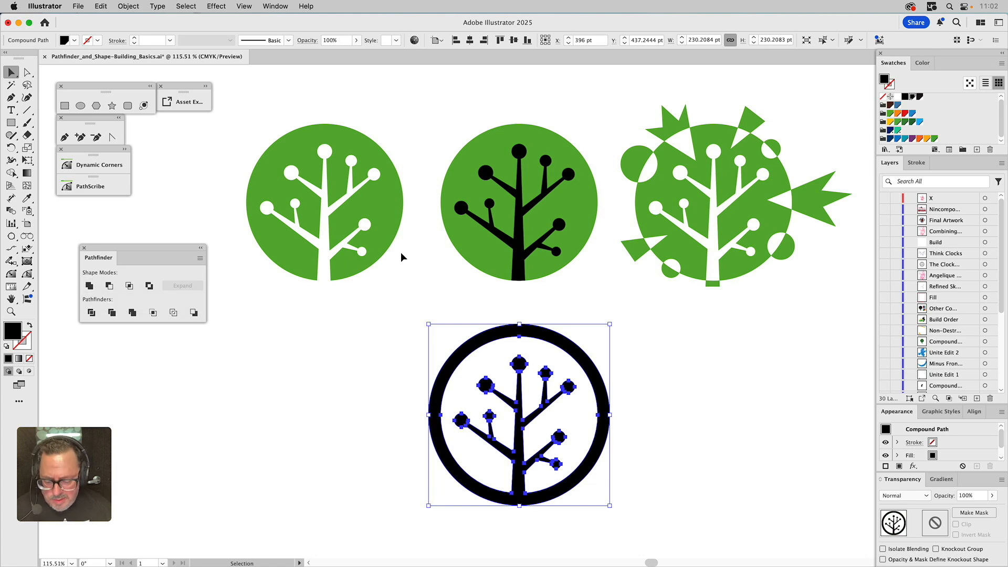
{"action": "key", "text": "i"}
{"action": "left_click", "coordinate": [486, 251]}
{"action": "key", "text": "super+shift+a"}
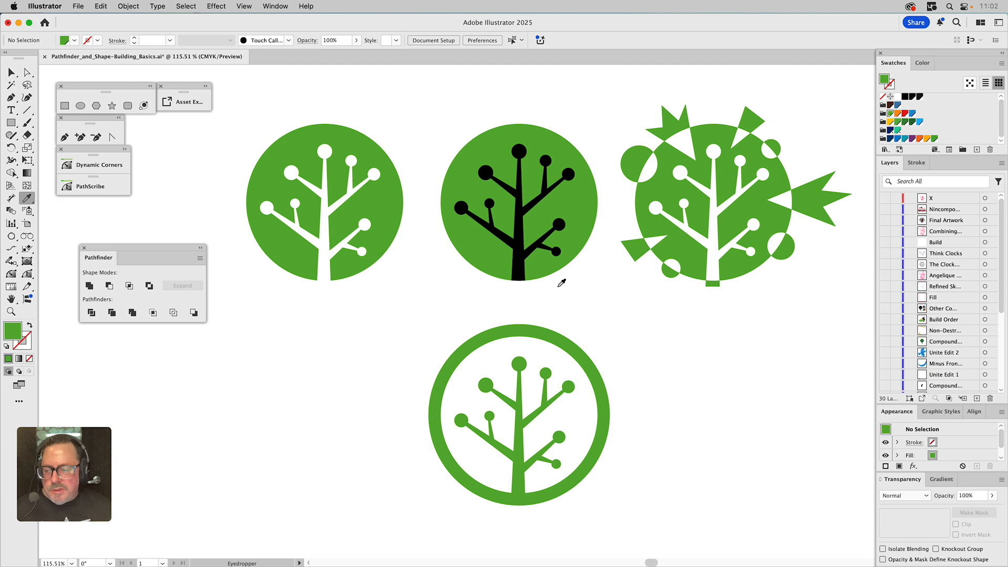
Show the Divide layer and hide the Basic Shape Modes layer
{"action": "scroll", "coordinate": [952, 342], "scroll_direction": "down", "scroll_amount": 5}
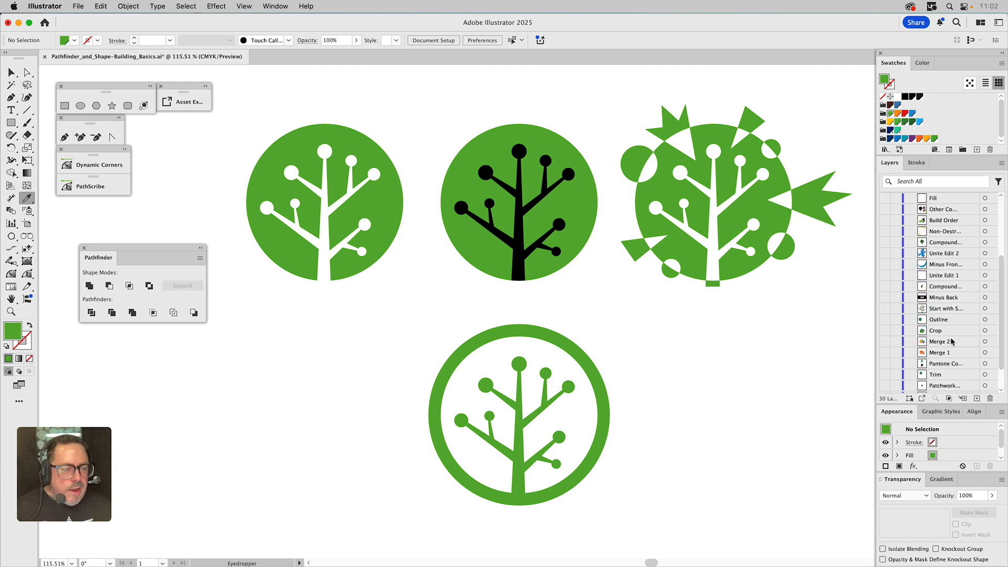
{"action": "scroll", "coordinate": [952, 341], "scroll_direction": "down", "scroll_amount": 2}
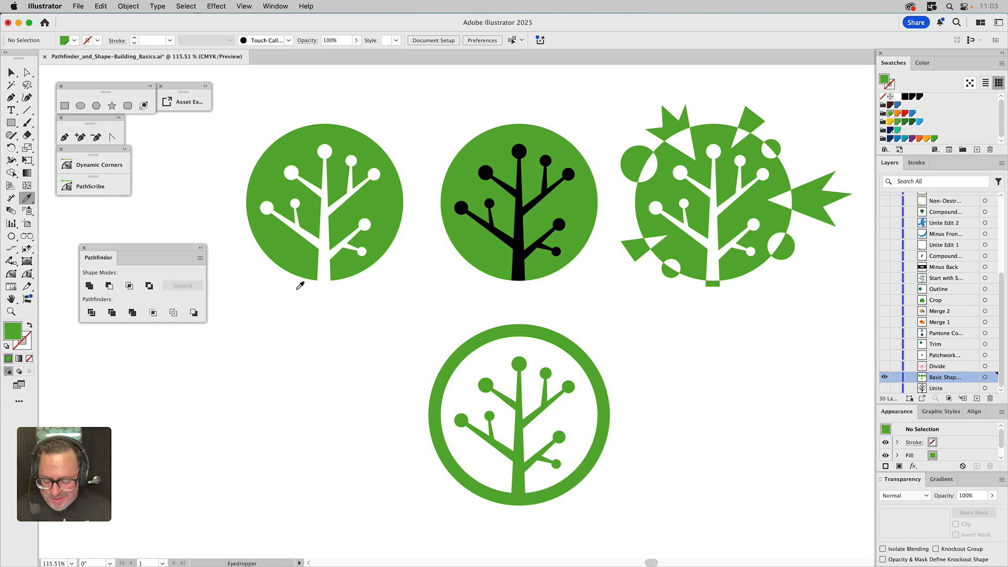
{"action": "key", "text": "v"}
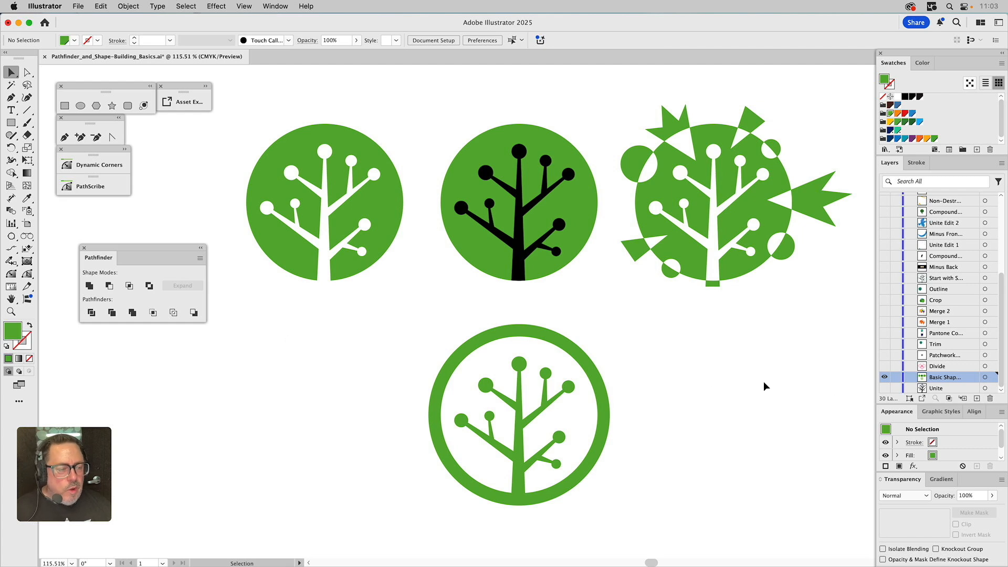
{"action": "left_click", "coordinate": [885, 368]}
{"action": "left_click", "coordinate": [885, 379]}
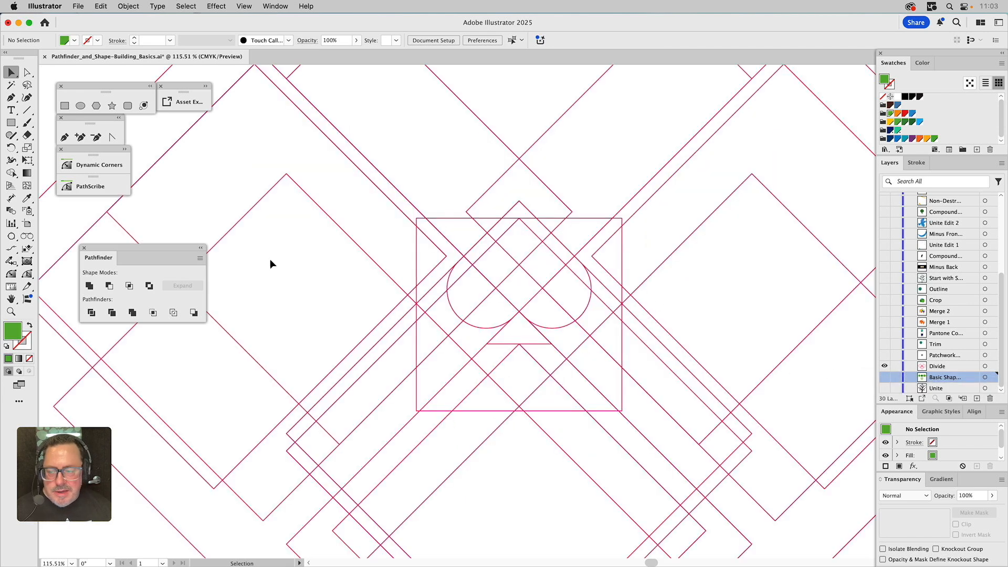
Select all the overlapping outlines on the Divide layer and split them with the Divide pathfinder
{"action": "left_click", "coordinate": [12, 312]}
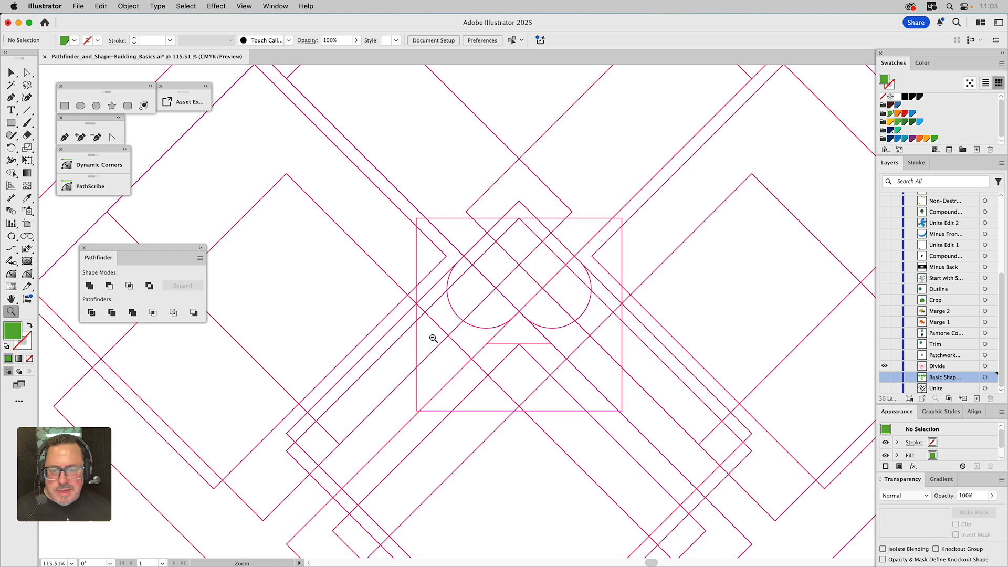
{"action": "left_click", "coordinate": [493, 338], "text": "alt"}
{"action": "left_click", "coordinate": [494, 338], "text": "alt"}
{"action": "left_click", "coordinate": [493, 338], "text": "alt"}
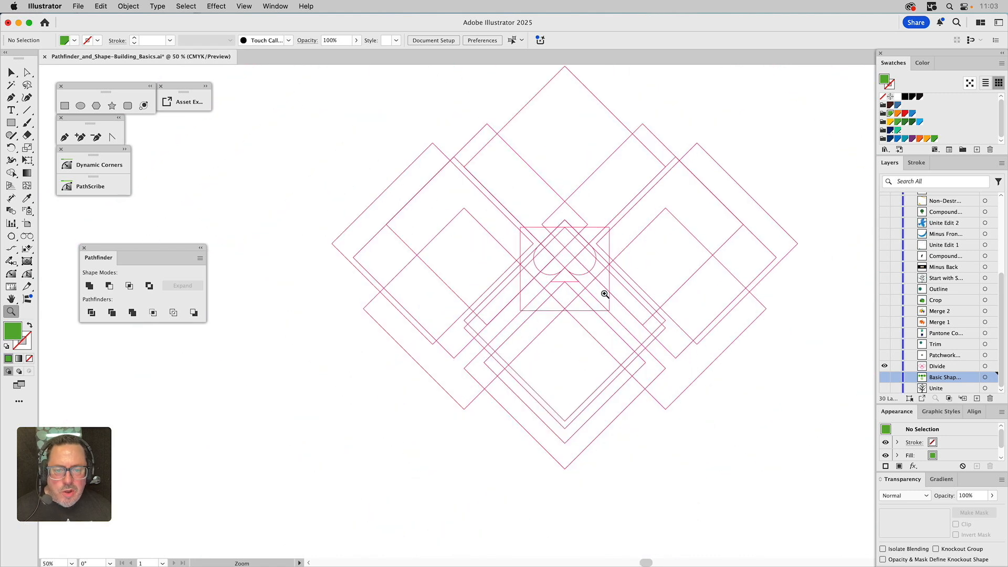
{"action": "left_click_drag", "start_coordinate": [604, 295], "coordinate": [516, 342]}
{"action": "key", "text": "v"}
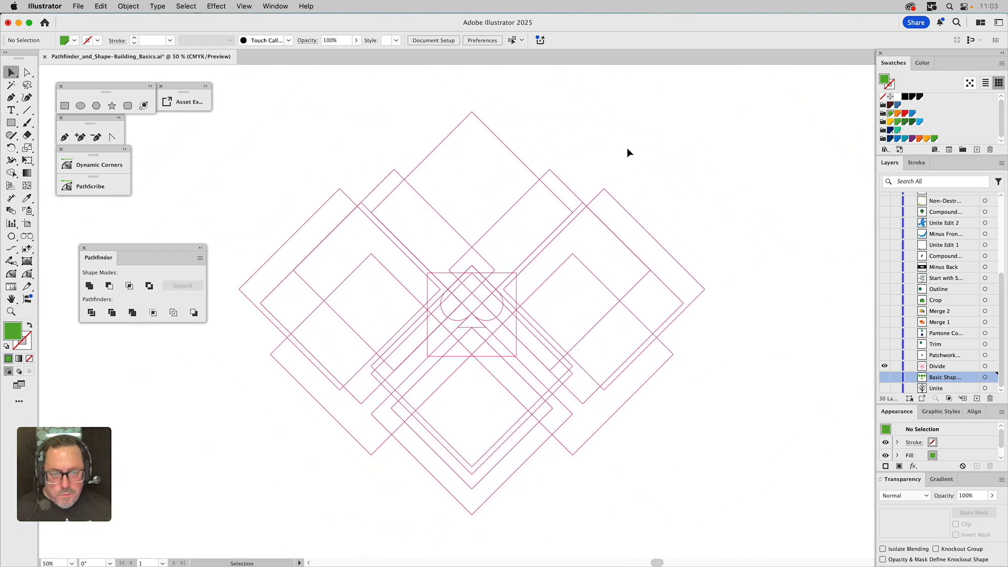
{"action": "left_click", "coordinate": [614, 200]}
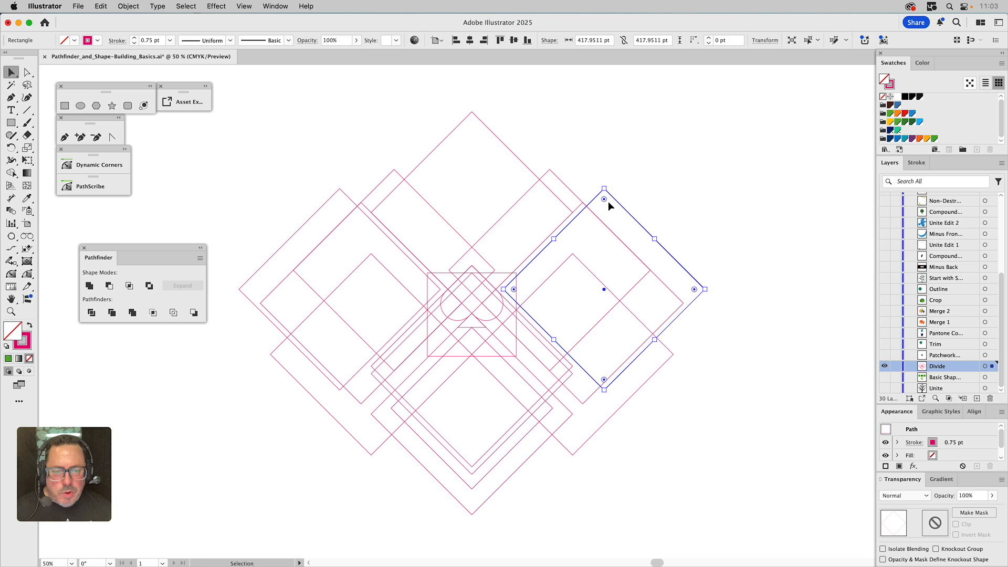
{"action": "left_click", "coordinate": [500, 272]}
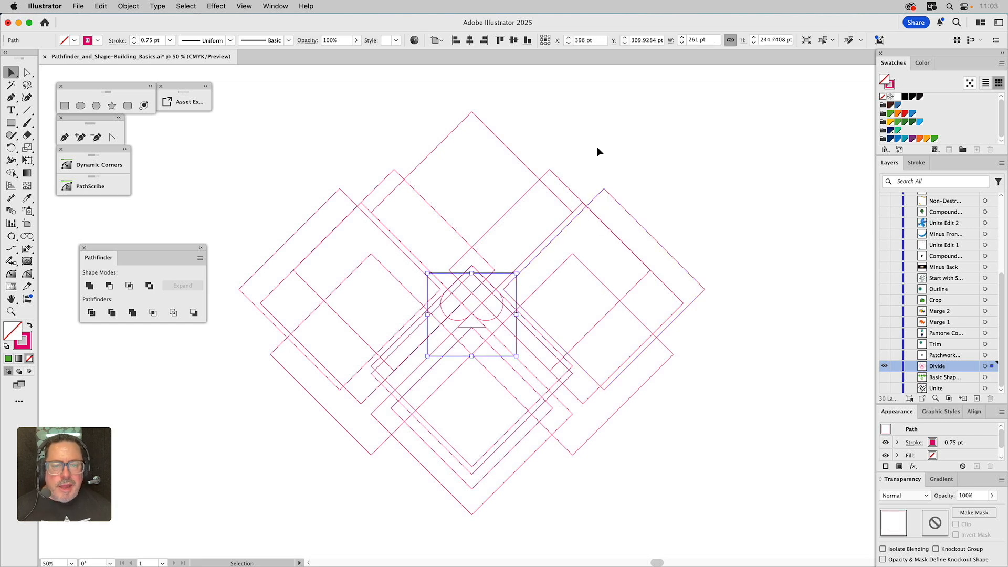
{"action": "left_click_drag", "start_coordinate": [602, 153], "coordinate": [319, 415]}
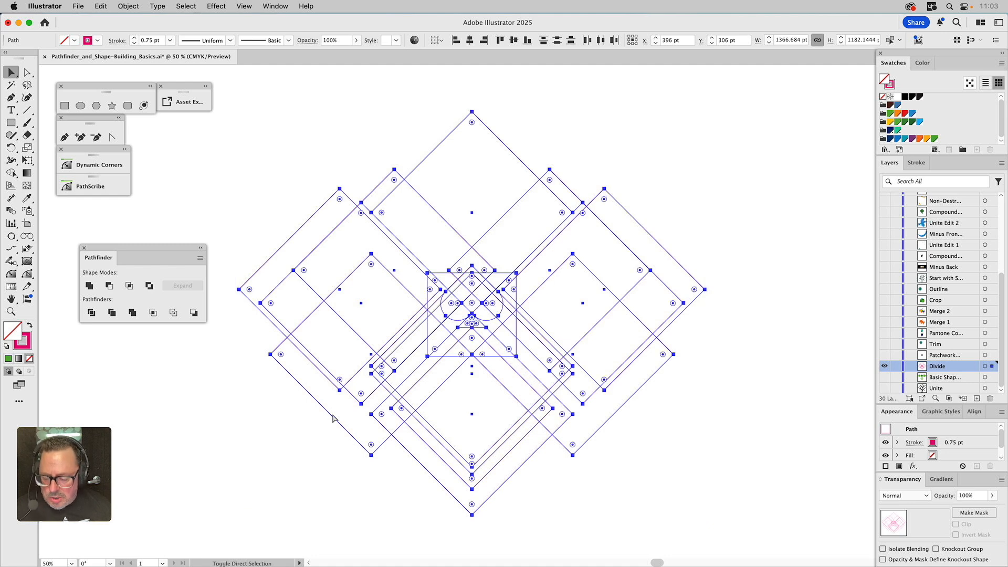
{"action": "key", "text": "super+0"}
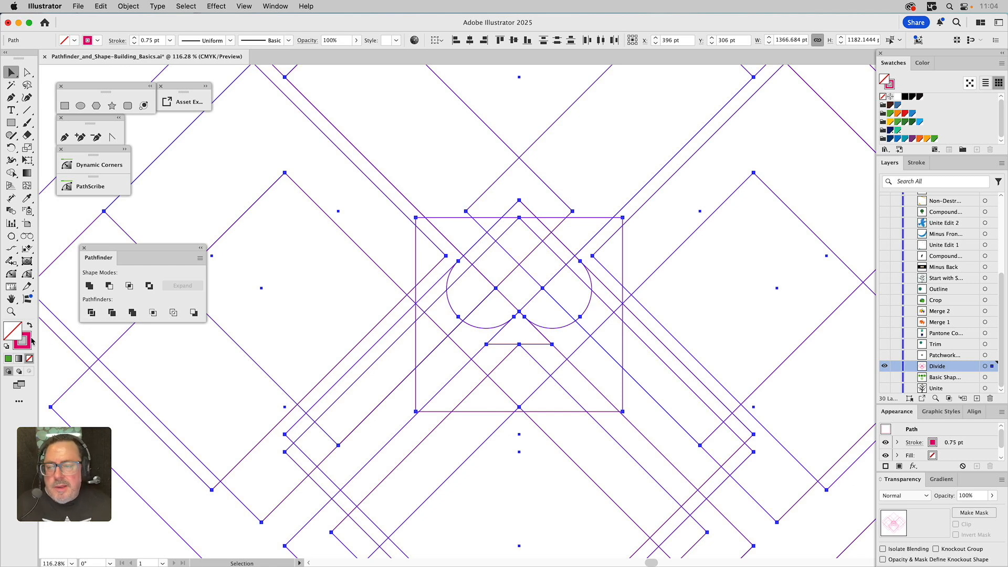
{"action": "left_click", "coordinate": [97, 314]}
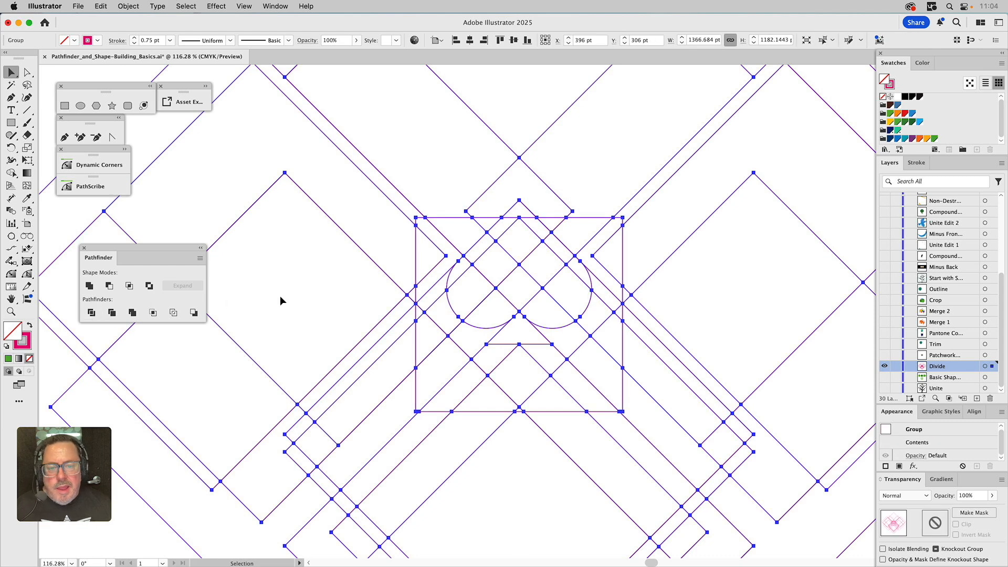
Delete the divided pieces lying to the left of the square
{"action": "left_click", "coordinate": [11, 311]}
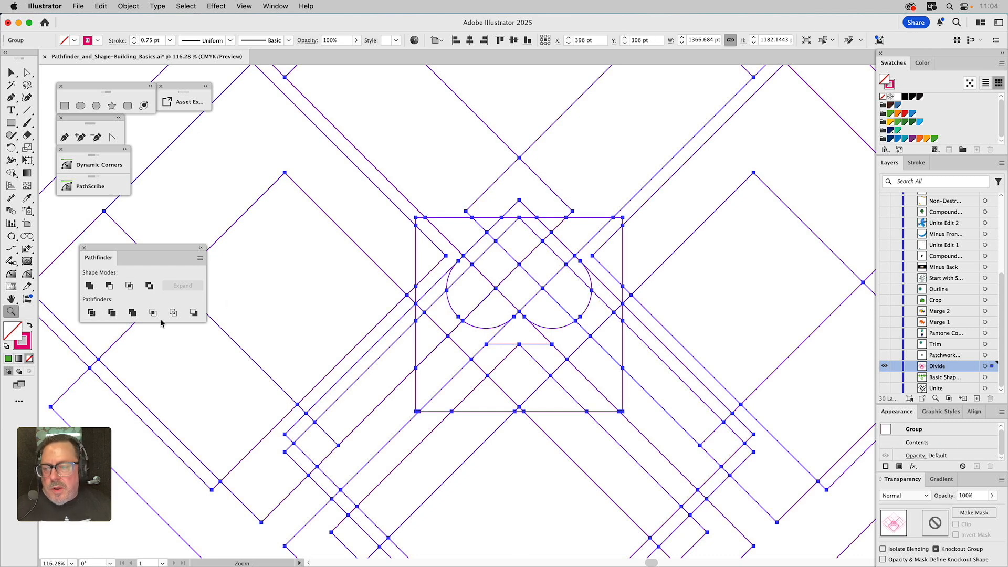
{"action": "left_click", "coordinate": [461, 327], "text": "alt"}
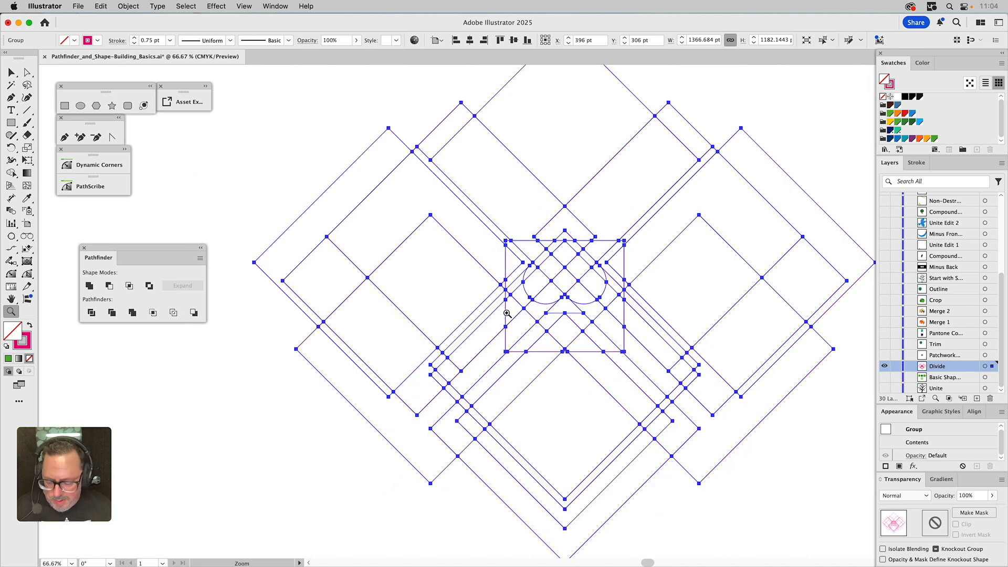
{"action": "key", "text": "a"}
{"action": "left_click_drag", "start_coordinate": [272, 101], "coordinate": [502, 504]}
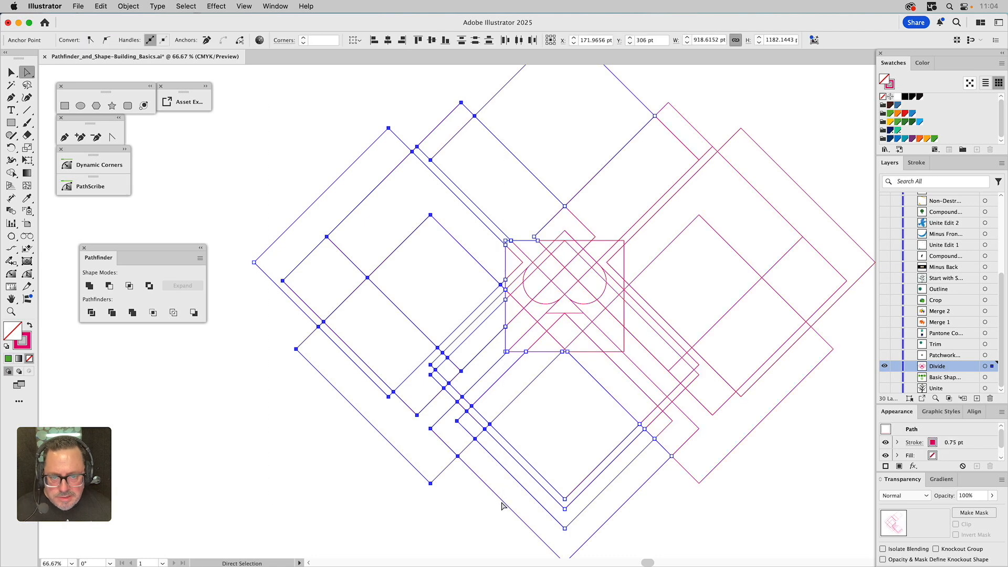
{"action": "key", "text": "Delete"}
{"action": "key", "text": "Delete"}
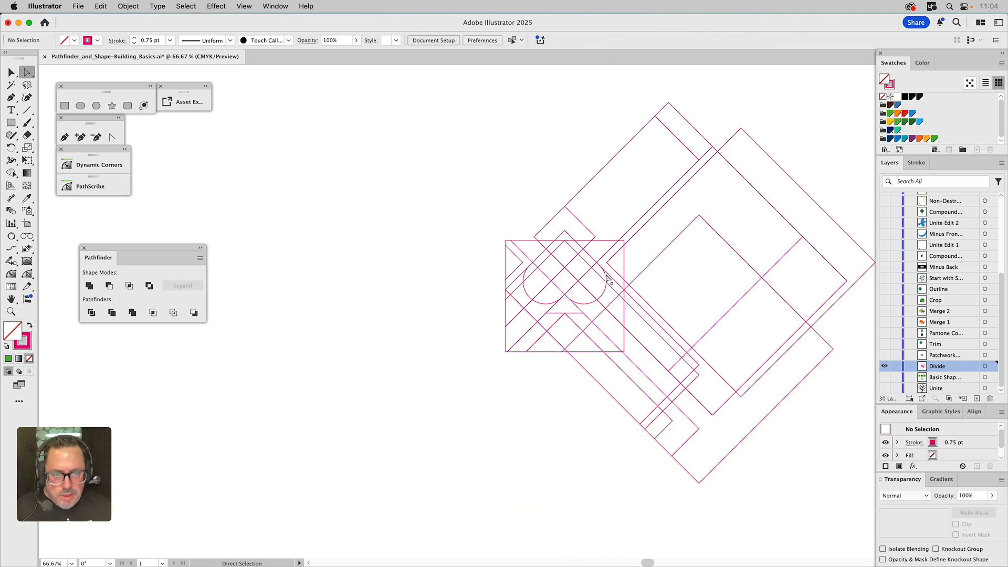
Delete the remaining divided pieces above and below-right of the square, keeping only those inside it, and deselect
{"action": "left_click_drag", "start_coordinate": [492, 93], "coordinate": [809, 225]}
{"action": "key", "text": "Delete"}
{"action": "key", "text": "Delete"}
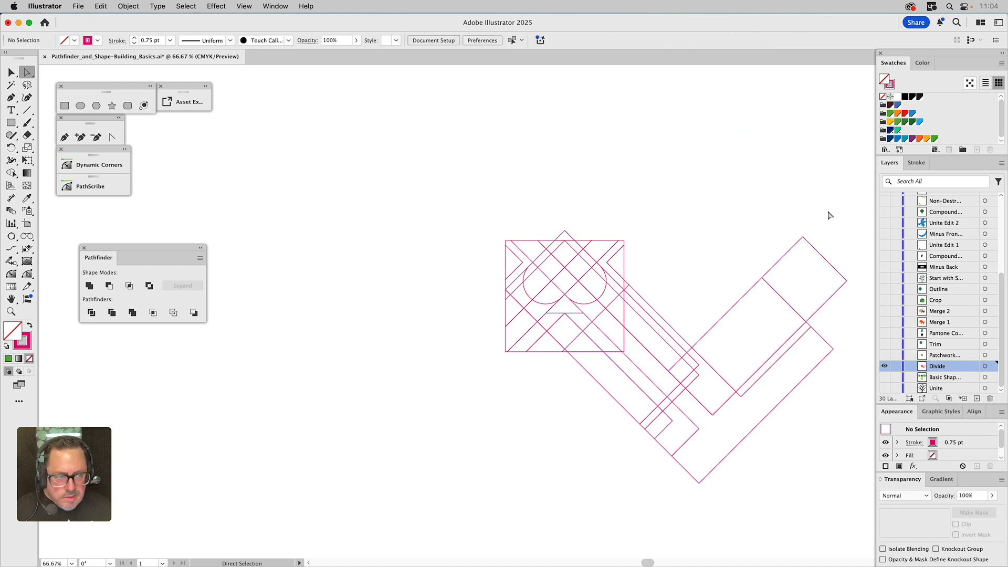
{"action": "left_click_drag", "start_coordinate": [834, 228], "coordinate": [628, 480]}
{"action": "key", "text": "Delete"}
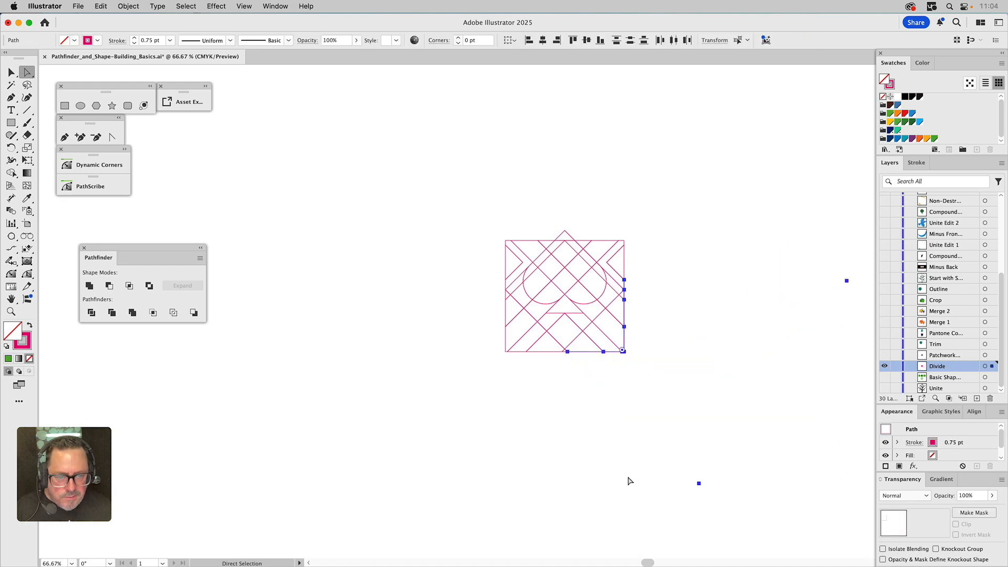
{"action": "left_click", "coordinate": [631, 479]}
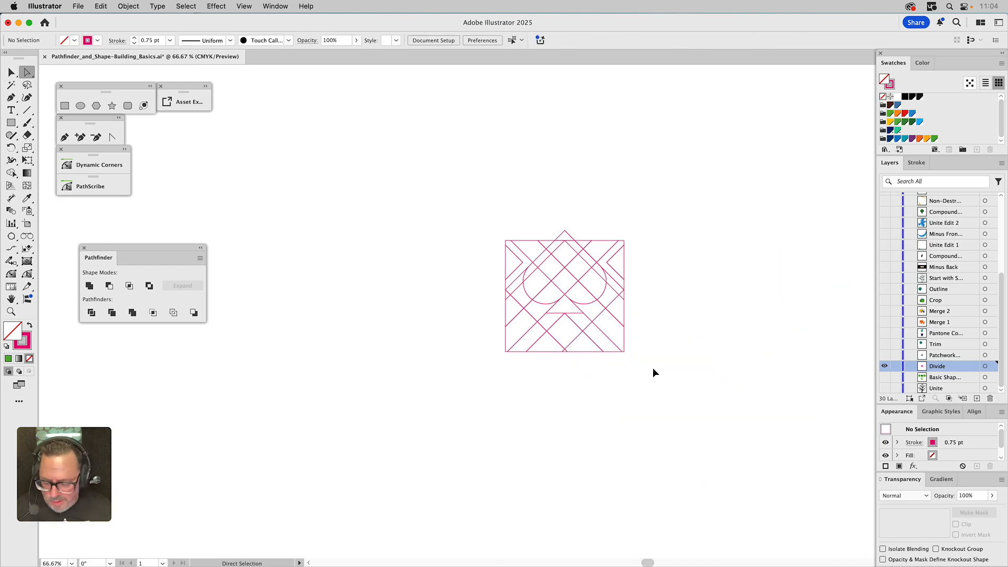
Pull the stray divided line piece above the square free and delete it
{"action": "scroll", "coordinate": [652, 371], "scroll_direction": "up", "scroll_amount": 3}
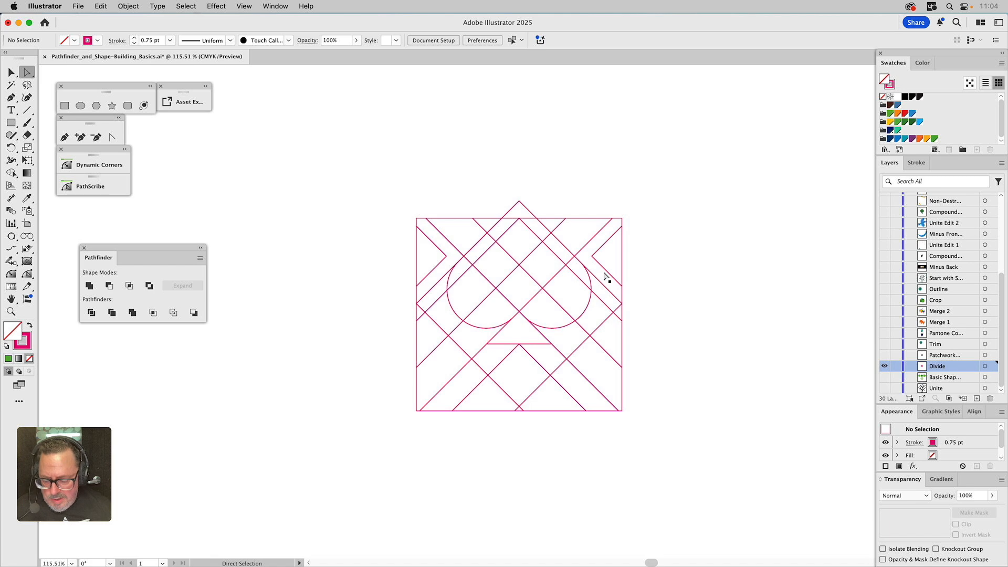
{"action": "key", "text": "v"}
{"action": "left_click", "coordinate": [488, 223]}
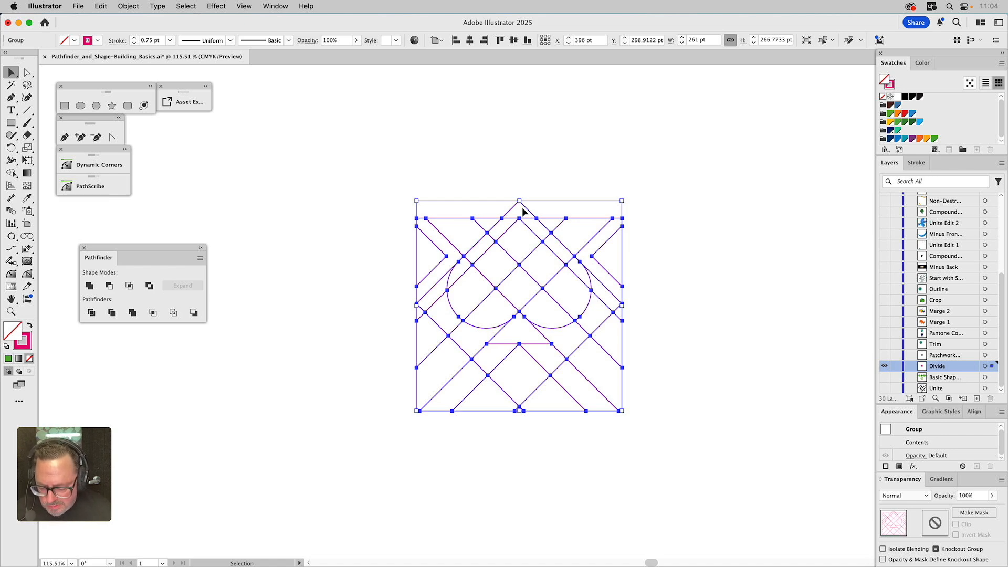
{"action": "left_click", "coordinate": [570, 174]}
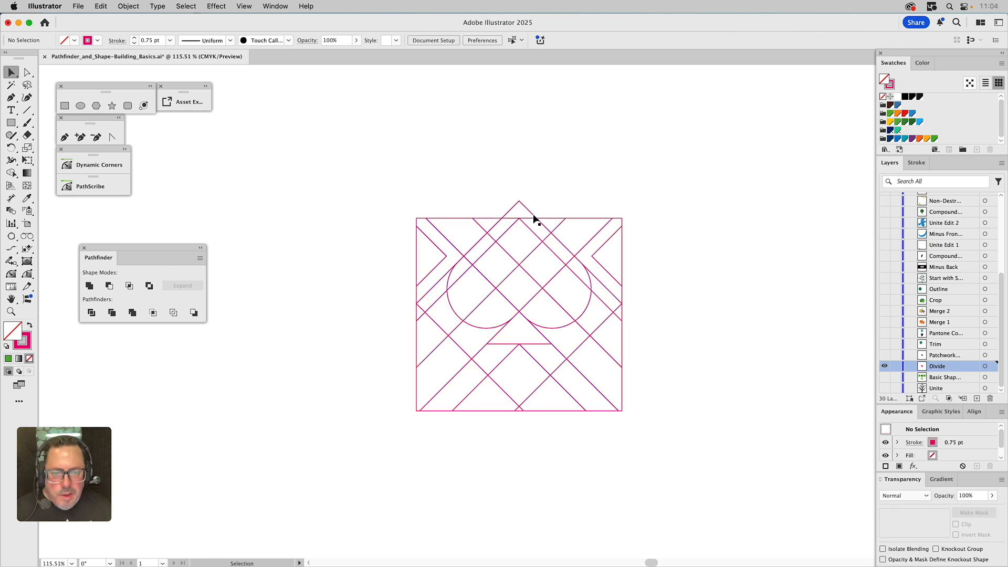
{"action": "left_click_drag", "start_coordinate": [528, 213], "coordinate": [586, 196]}
{"action": "left_click", "coordinate": [509, 212]}
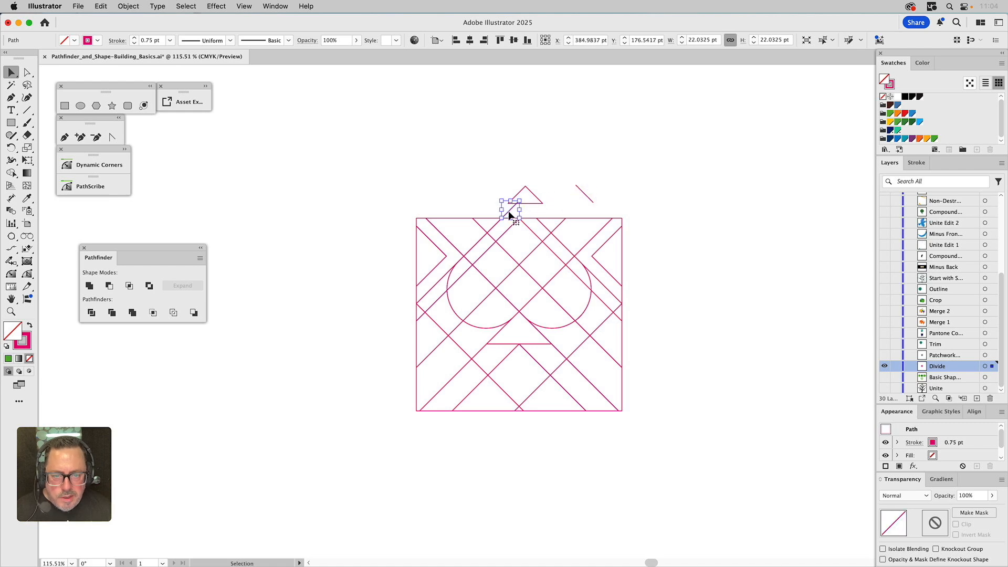
{"action": "left_click", "coordinate": [587, 195], "text": "shift"}
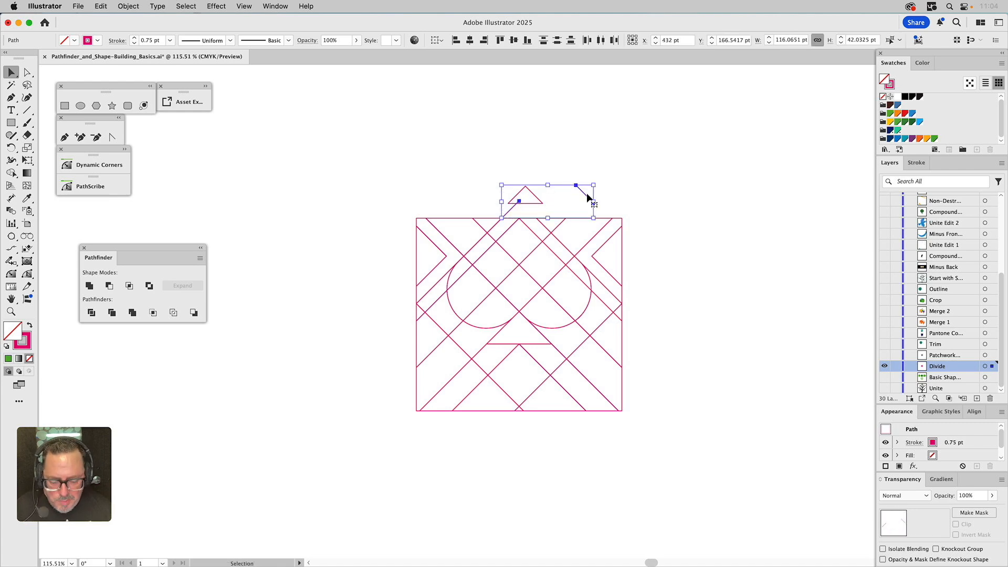
{"action": "key", "text": "Delete"}
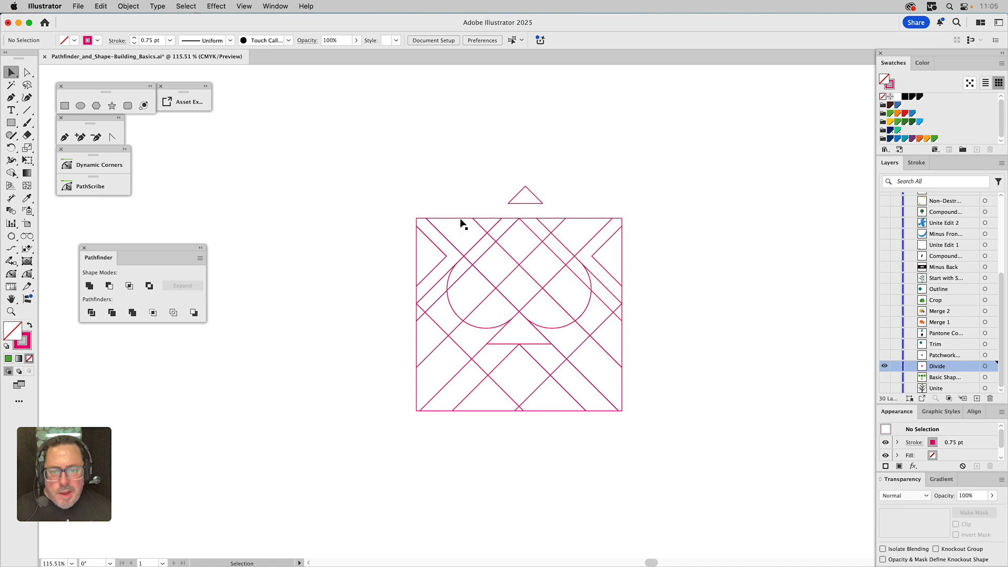
Select the floating triangle piece above the square and delete it
{"action": "left_click_drag", "start_coordinate": [457, 221], "coordinate": [444, 189]}
{"action": "key", "text": "super+z"}
{"action": "key", "text": "super+z"}
{"action": "key", "text": "super+z"}
{"action": "key", "text": "super+z"}
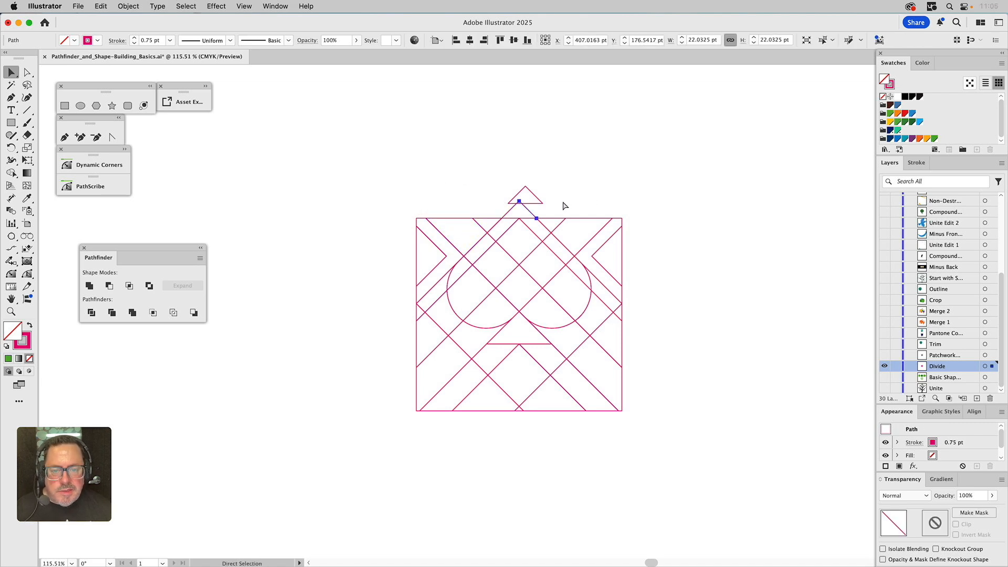
{"action": "left_click_drag", "start_coordinate": [555, 186], "coordinate": [497, 206]}
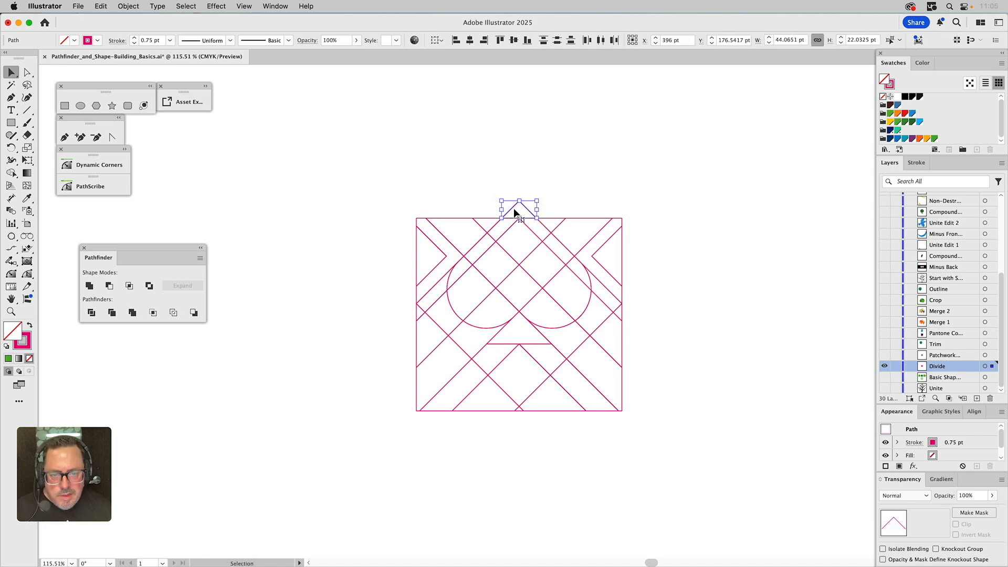
{"action": "left_click_drag", "start_coordinate": [525, 209], "coordinate": [533, 184]}
{"action": "key", "text": "super+z"}
{"action": "key", "text": "Delete"}
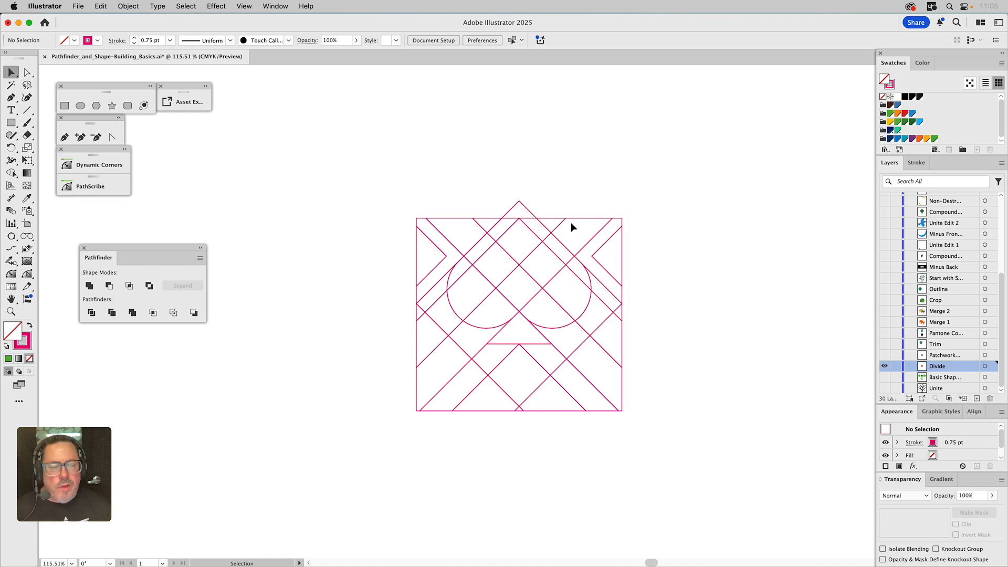
Show the Patchwork layer and place a duplicate of the pattern flush against its left edge
{"action": "left_click", "coordinate": [884, 356]}
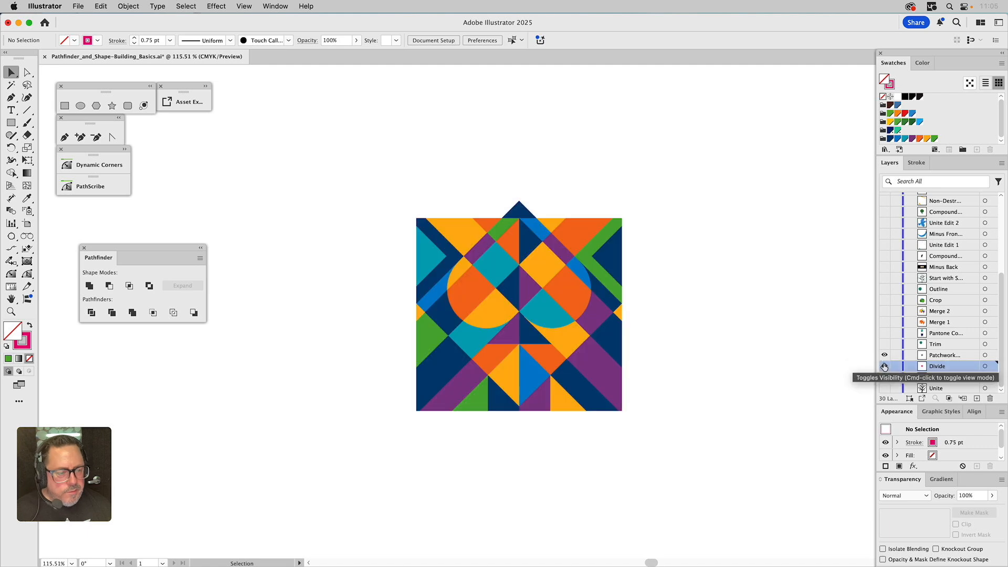
{"action": "left_click", "coordinate": [589, 271]}
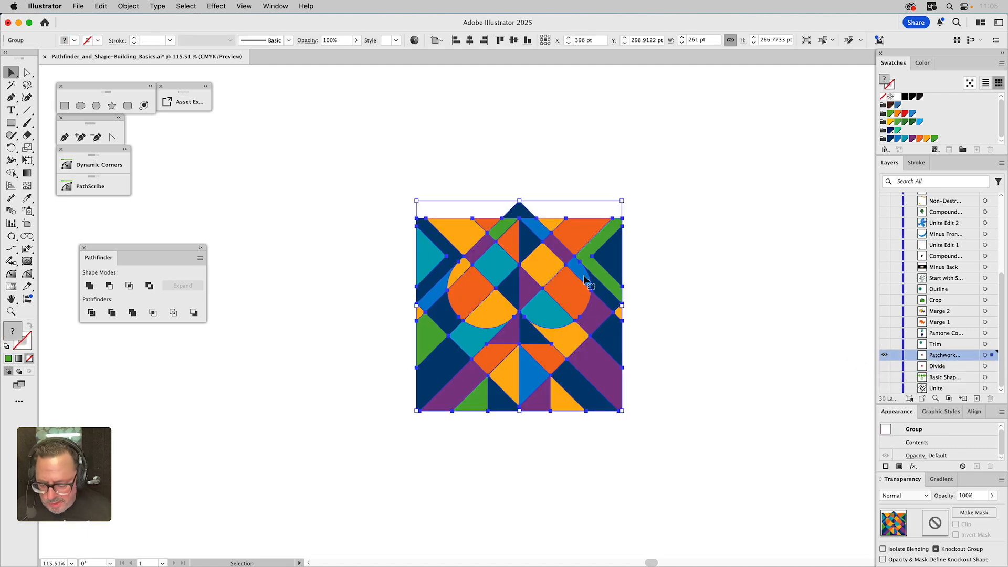
{"action": "left_click_drag", "start_coordinate": [588, 279], "coordinate": [362, 240]}
{"action": "left_click", "coordinate": [396, 219]}
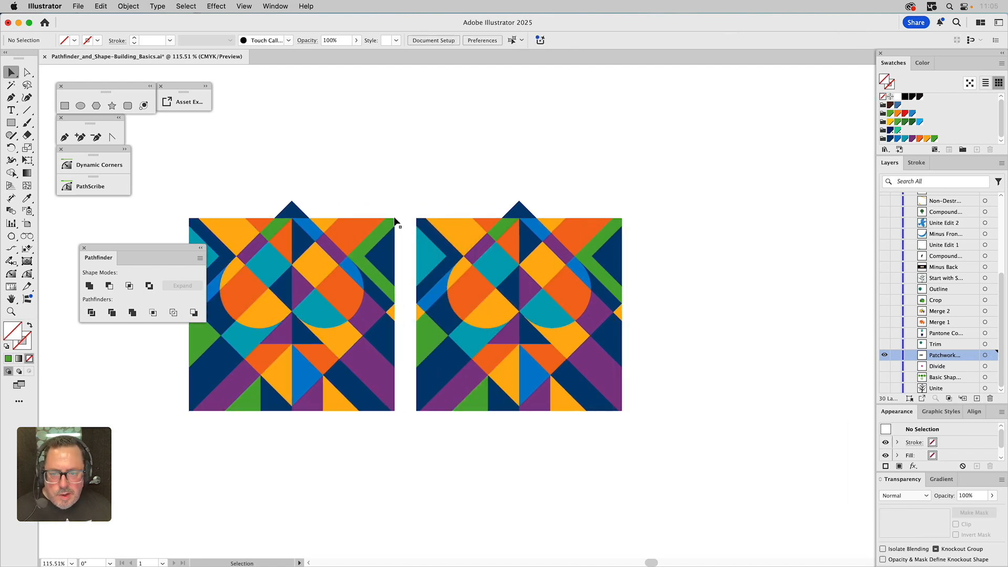
{"action": "key", "text": "a"}
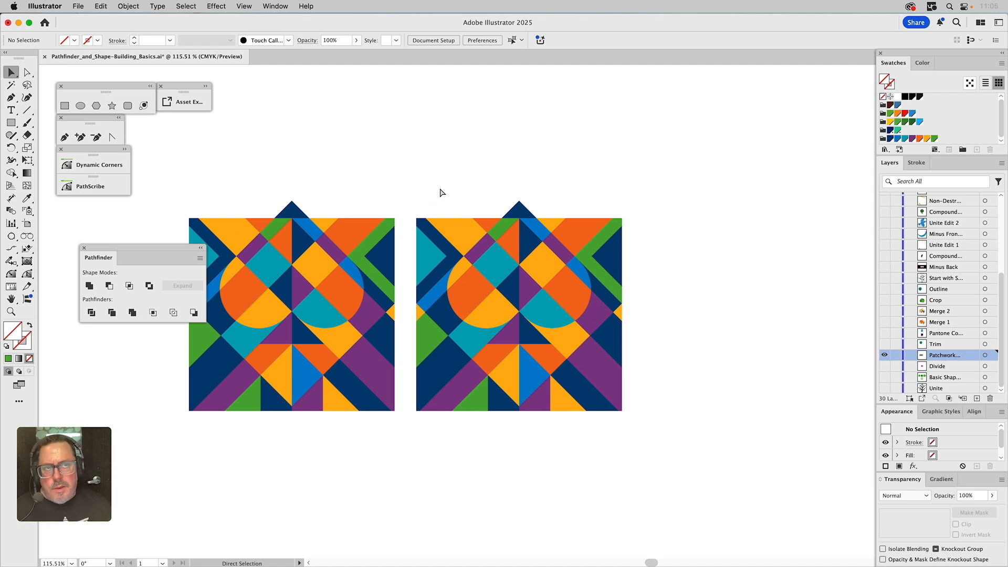
{"action": "key", "text": "v"}
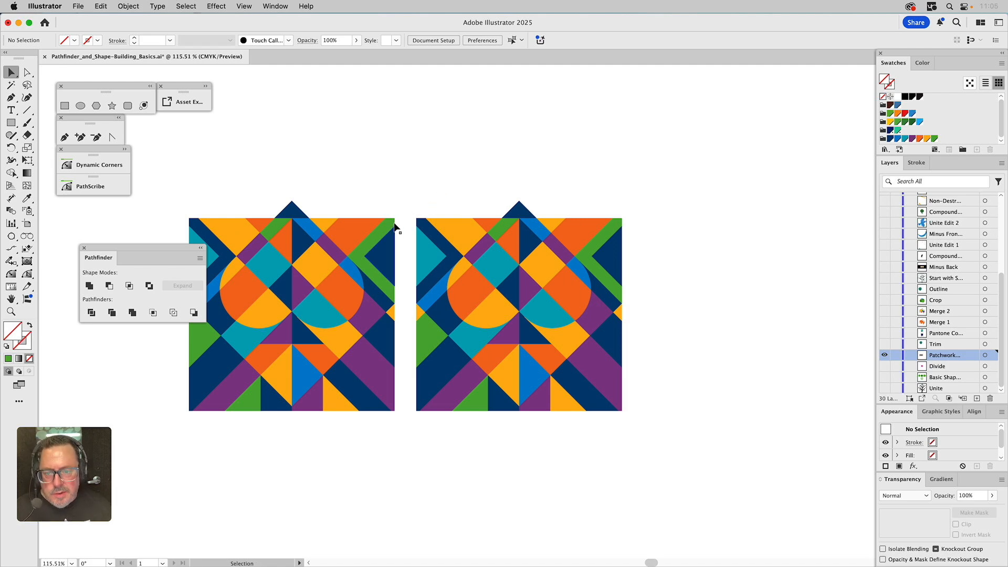
{"action": "left_click_drag", "start_coordinate": [394, 219], "coordinate": [416, 219]}
{"action": "left_click", "coordinate": [426, 192]}
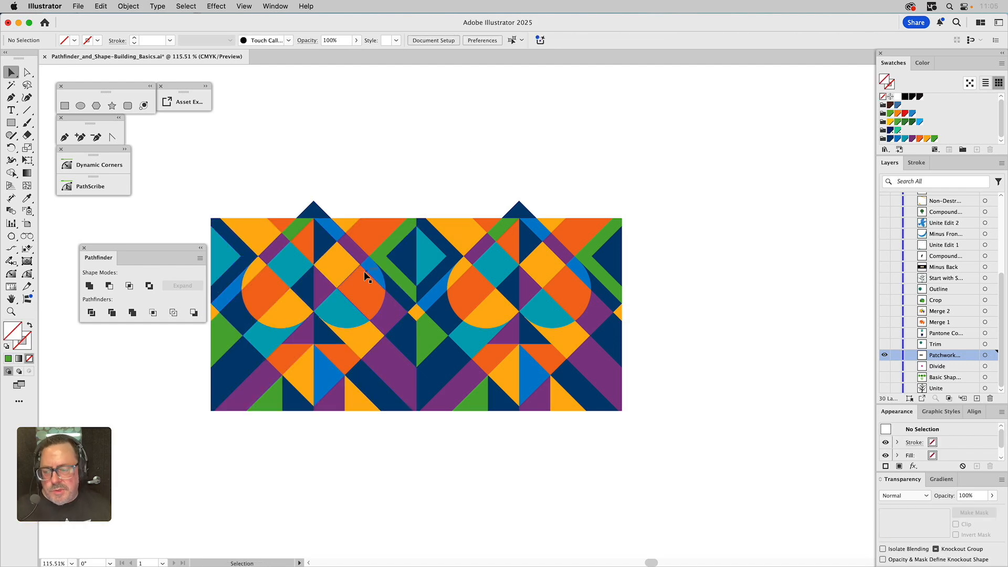
Delete the duplicate pattern
{"action": "left_click", "coordinate": [351, 264]}
{"action": "key", "text": "Delete"}
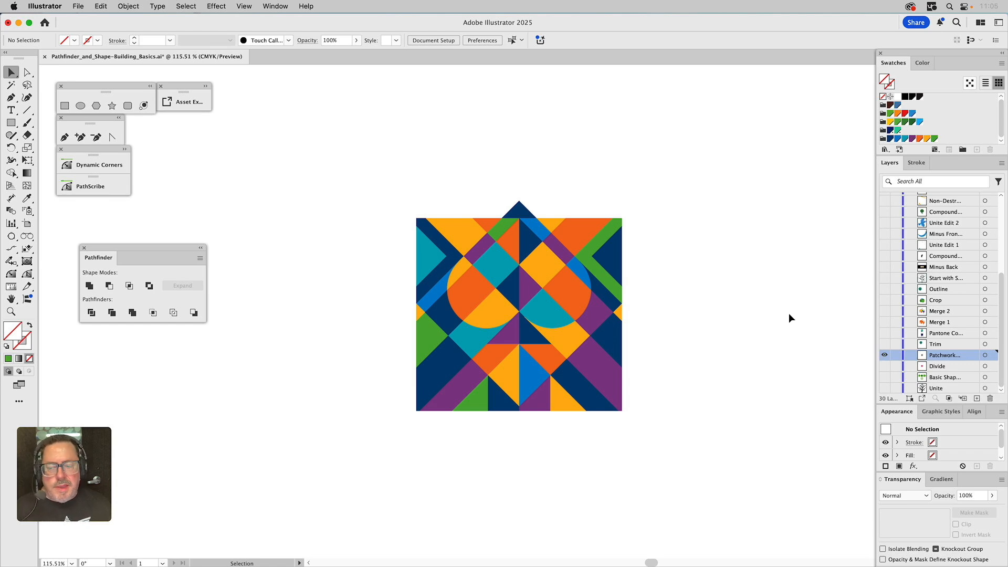
Hide the Patchwork layer and show the Trim layer
{"action": "left_click", "coordinate": [884, 354]}
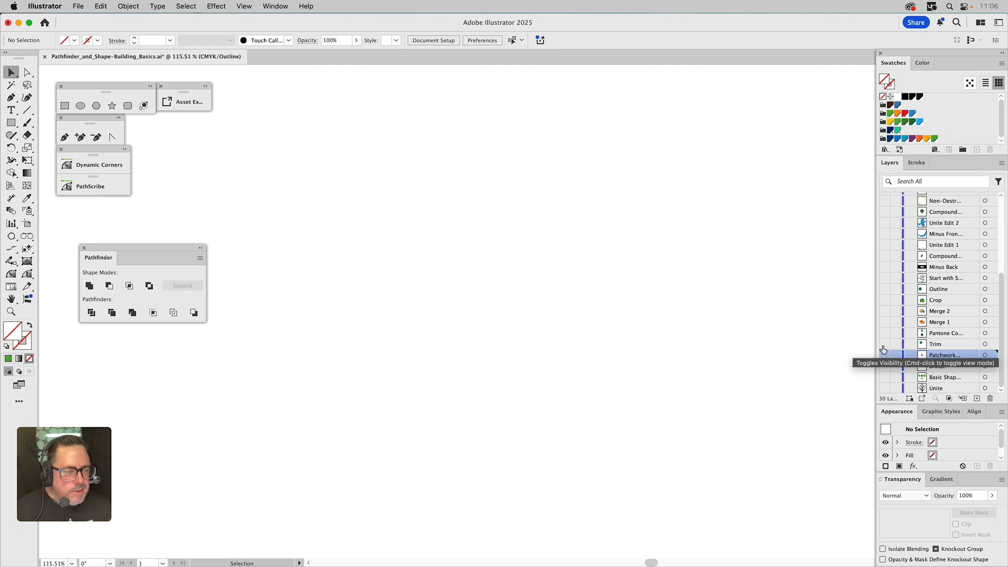
{"action": "left_click", "coordinate": [885, 345]}
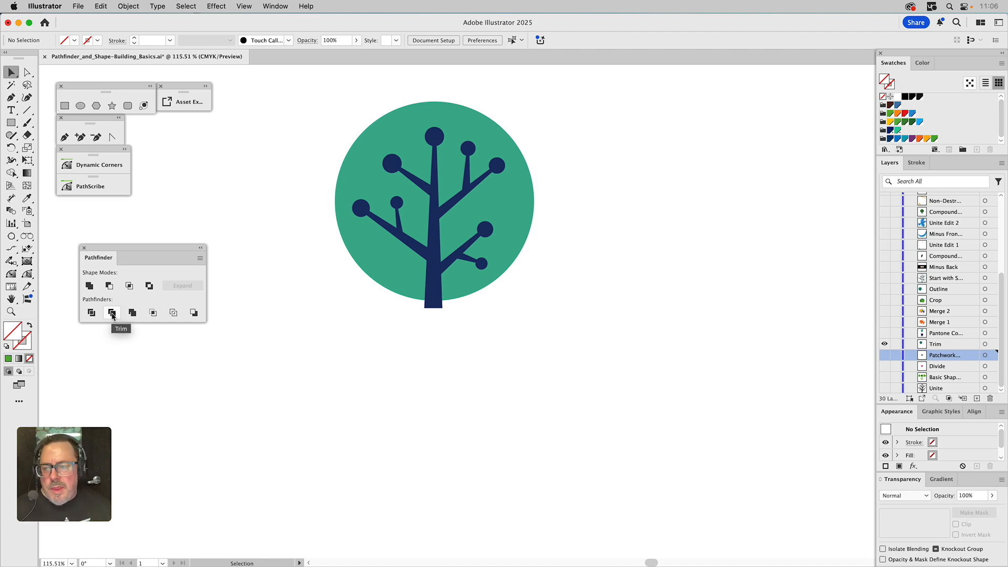
Select the tree and the circle behind it and apply the Trim pathfinder
{"action": "left_click", "coordinate": [435, 221]}
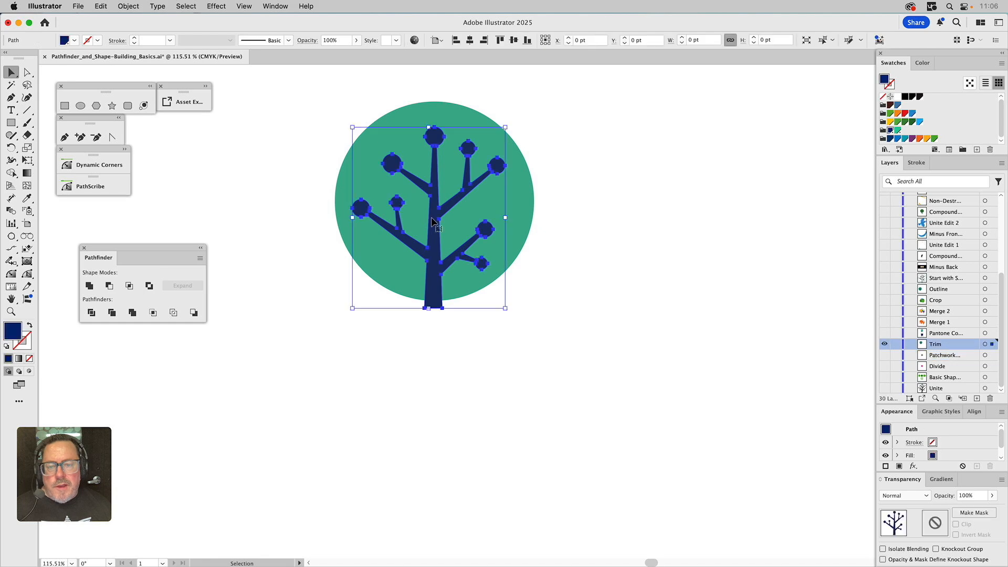
{"action": "left_click", "coordinate": [469, 202], "text": "shift"}
{"action": "left_click", "coordinate": [112, 313]}
{"action": "left_click", "coordinate": [352, 270]}
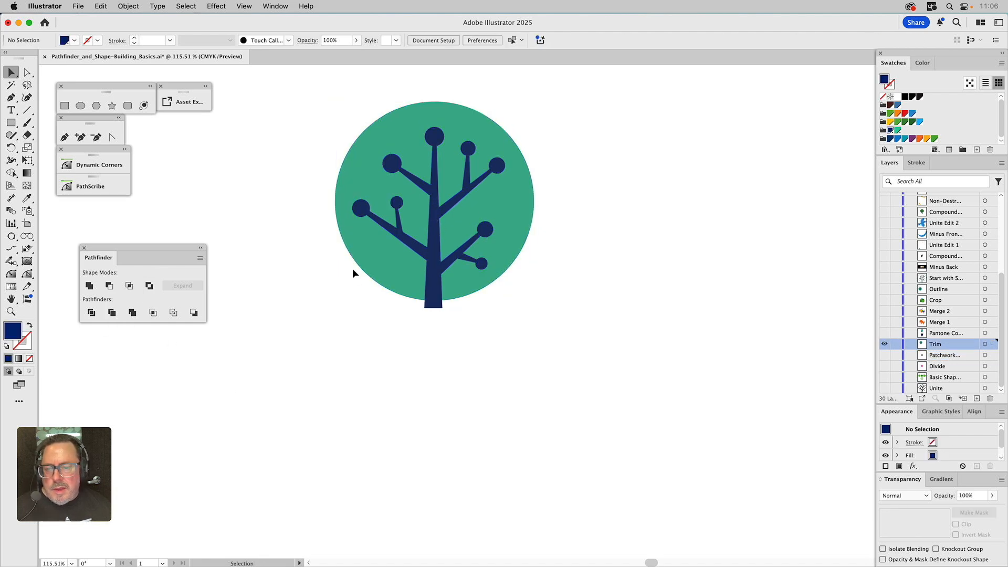
Move the trimmed tree shape down below the circle, leaving its cut-out in the circle
{"action": "left_click", "coordinate": [366, 260]}
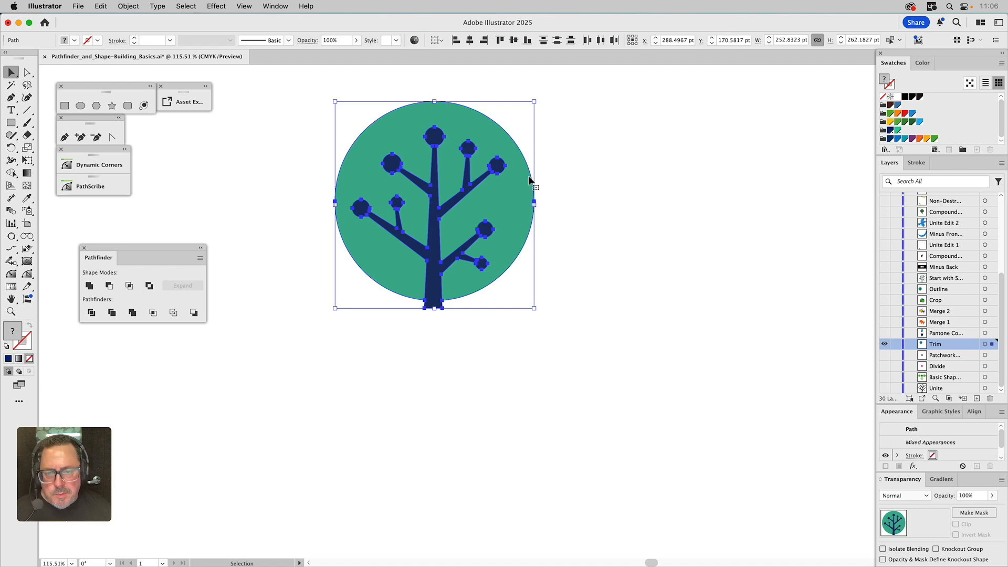
{"action": "left_click", "coordinate": [597, 194]}
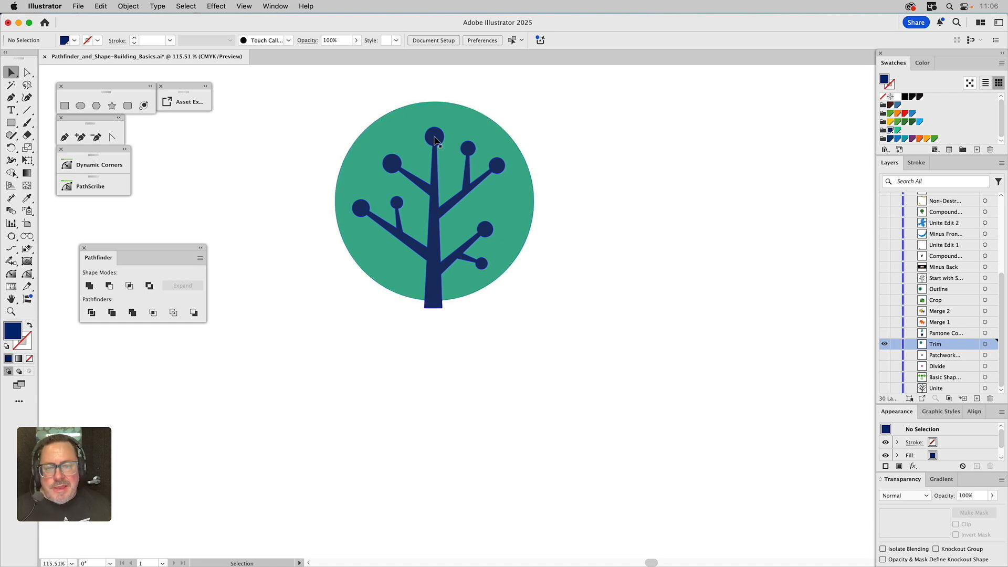
{"action": "left_click_drag", "start_coordinate": [435, 139], "coordinate": [438, 342]}
{"action": "left_click", "coordinate": [537, 312]}
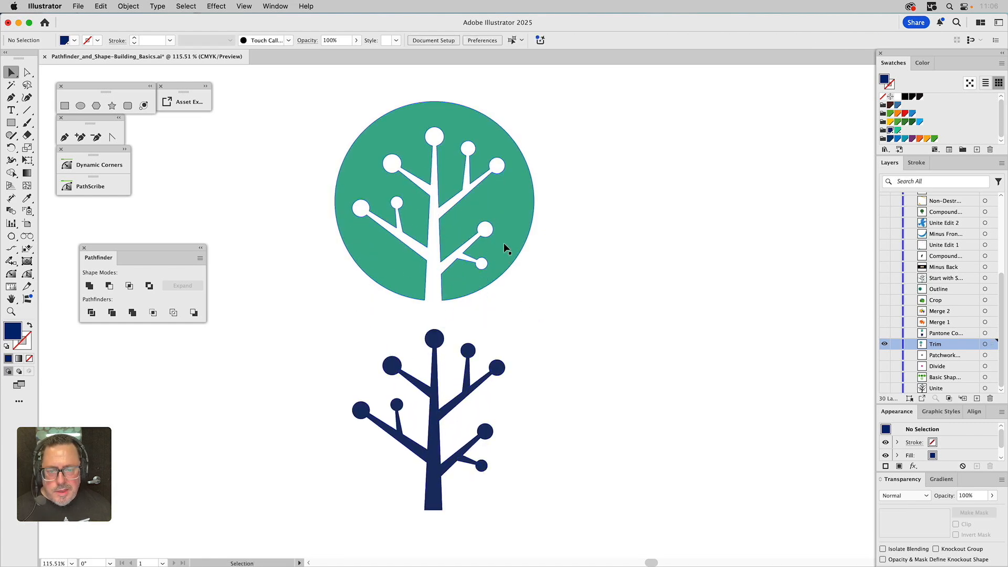
{"action": "left_click", "coordinate": [504, 244]}
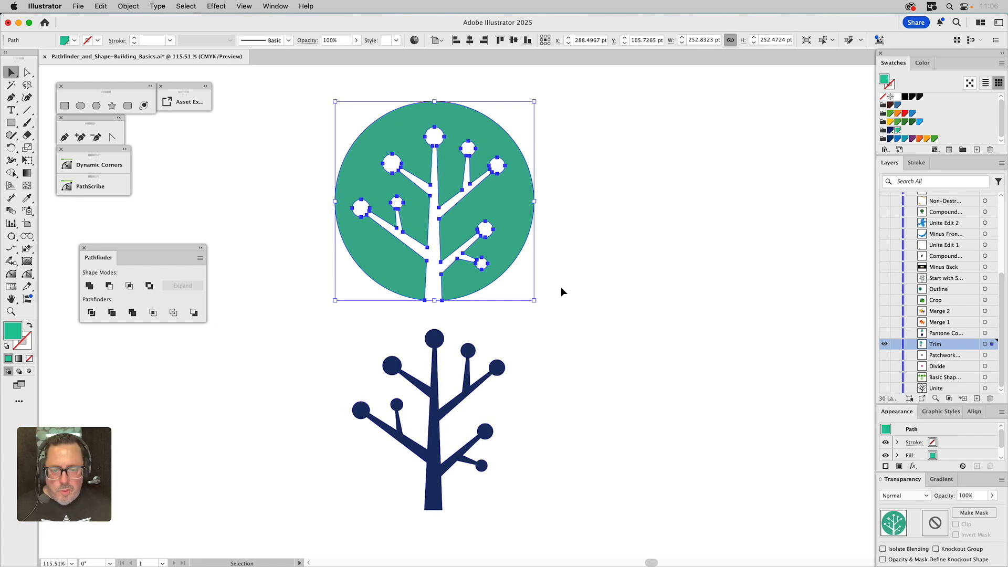
{"action": "left_click", "coordinate": [584, 259]}
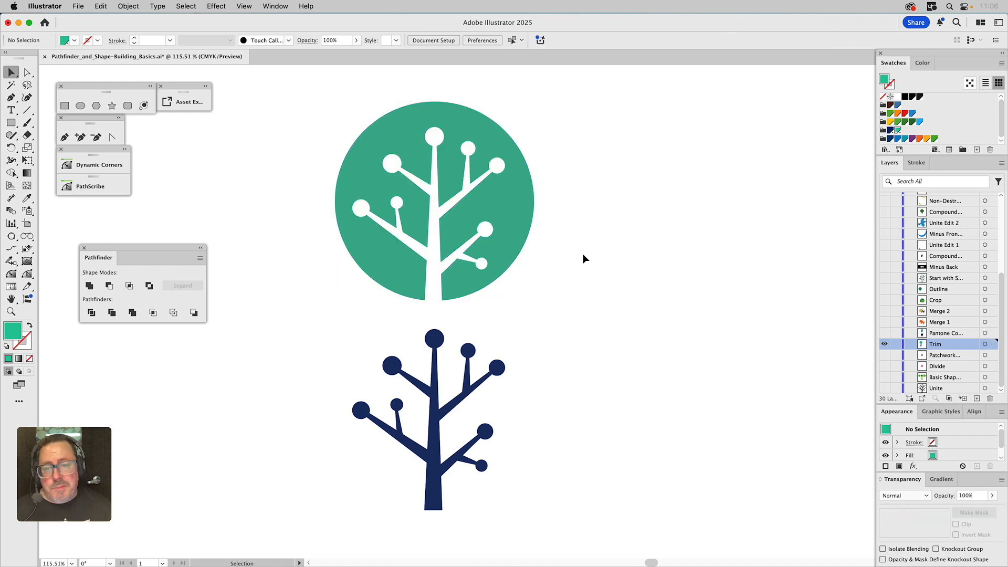
Show the Pantone color layer, then hide it and show the Merge 1 layer
{"action": "left_click", "coordinate": [884, 333]}
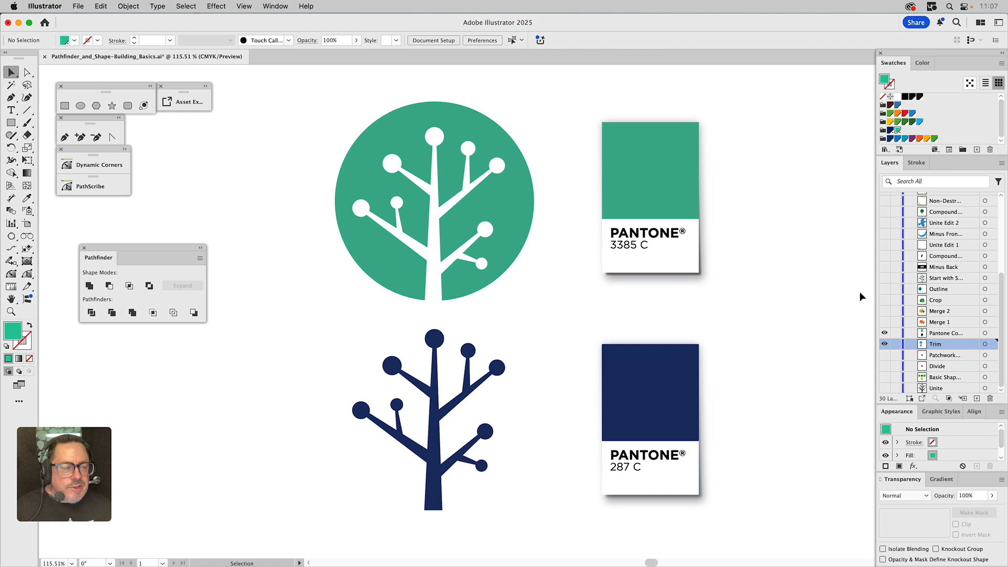
{"action": "left_click", "coordinate": [885, 333]}
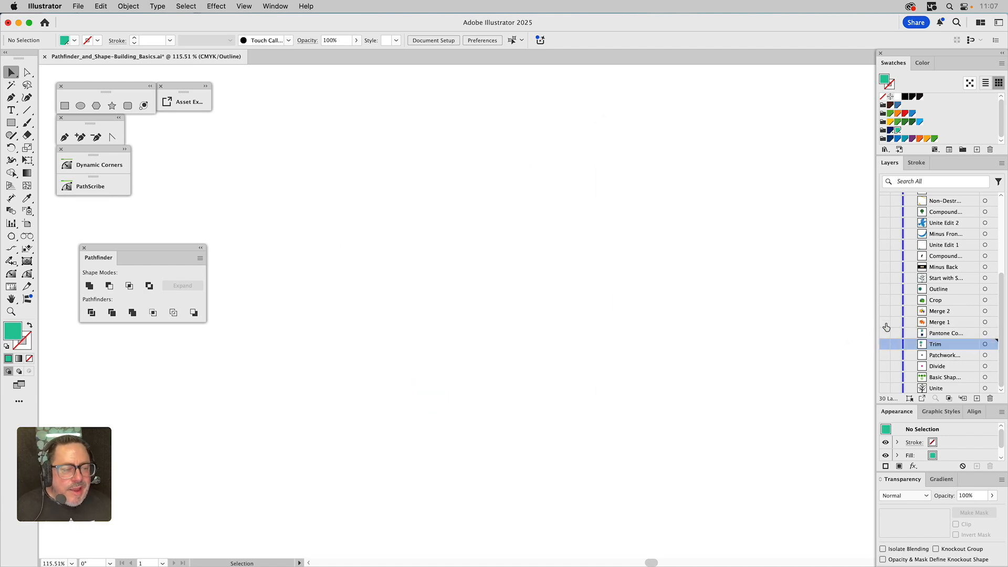
{"action": "left_click", "coordinate": [886, 323]}
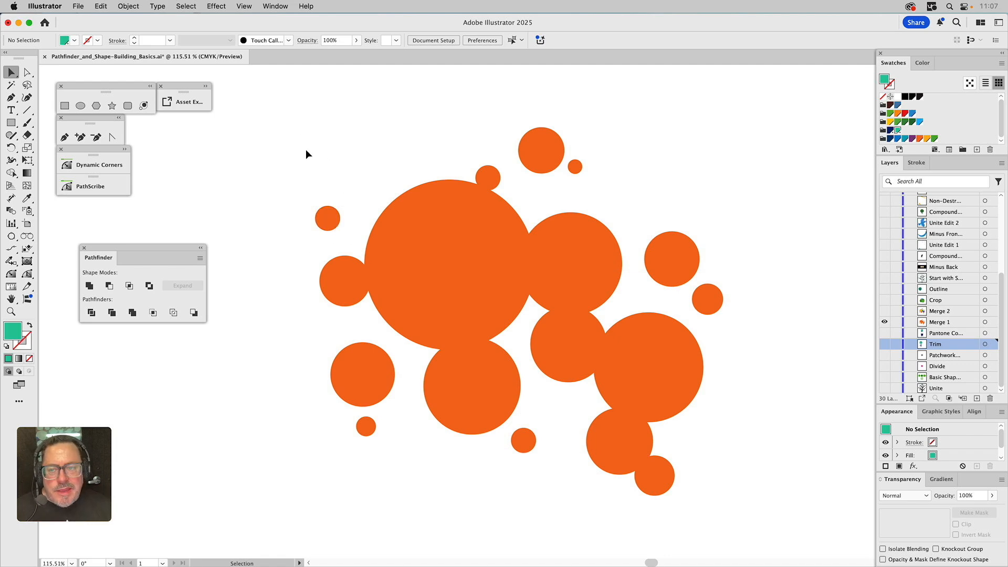
Try merging all the overlapping orange circles with the Merge pathfinder, then undo it
{"action": "left_click_drag", "start_coordinate": [283, 95], "coordinate": [775, 539]}
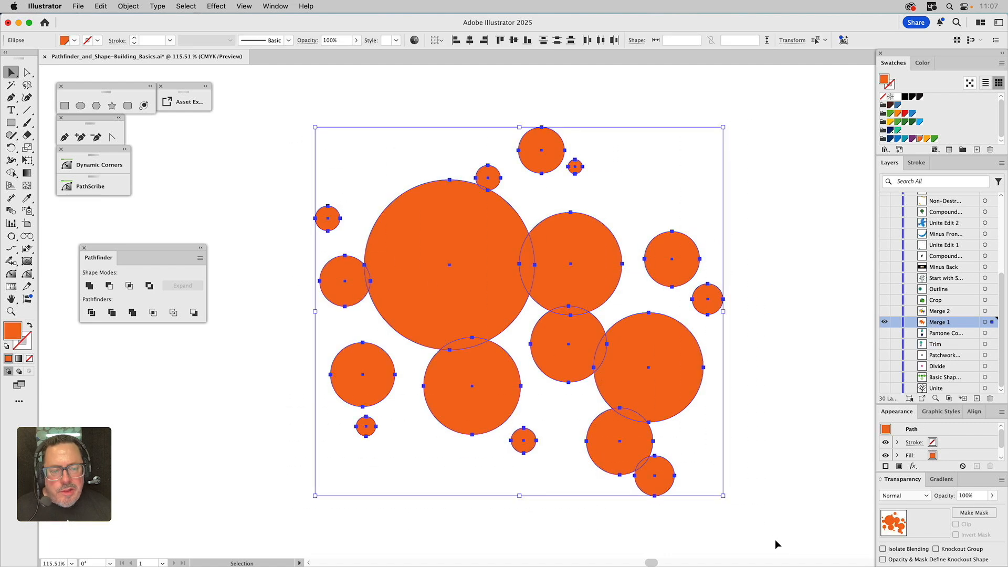
{"action": "left_click", "coordinate": [132, 313]}
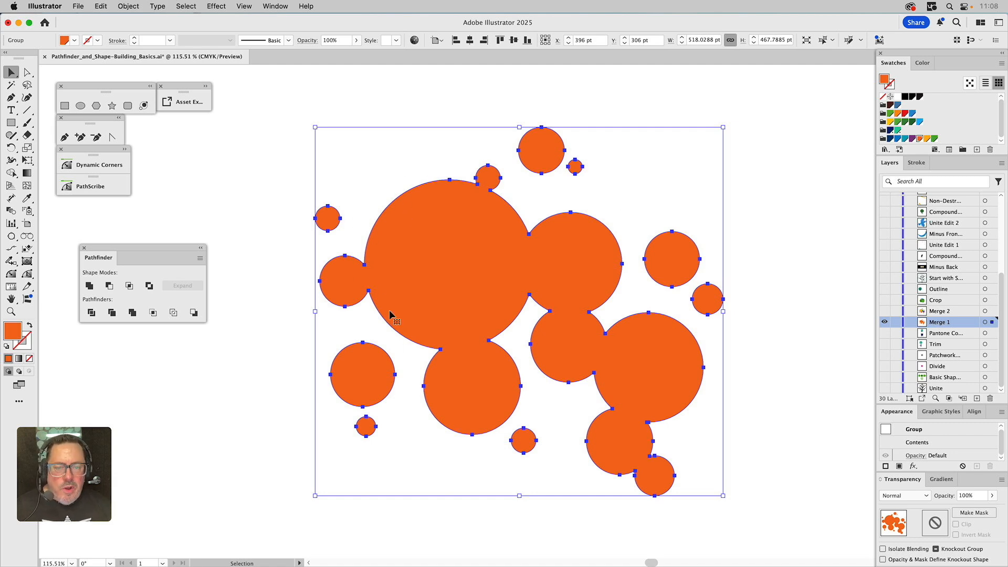
{"action": "key", "text": "ctrl+z"}
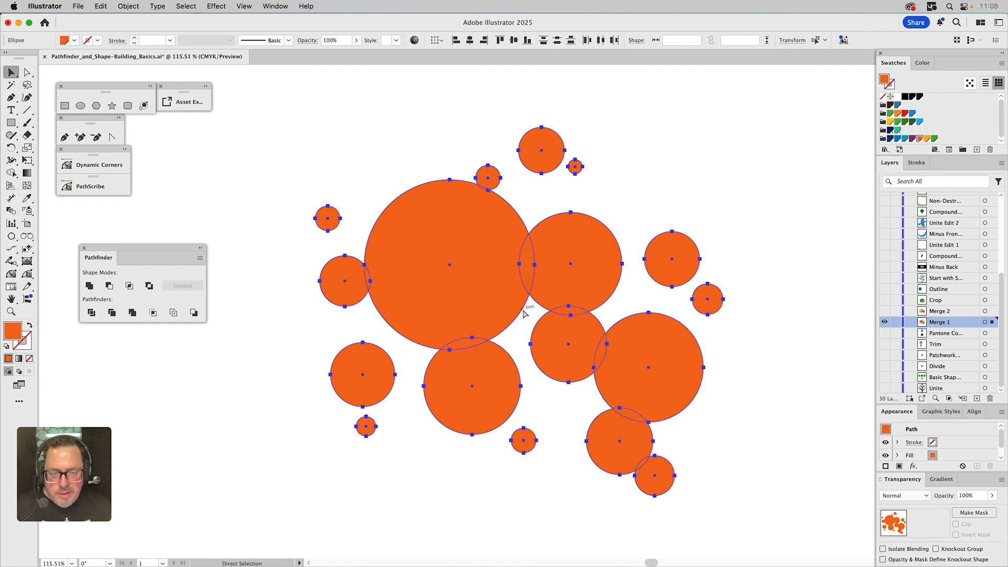
Select all the overlapping orange circles and combine them with the Merge pathfinder
{"action": "key", "text": "ctrl+y"}
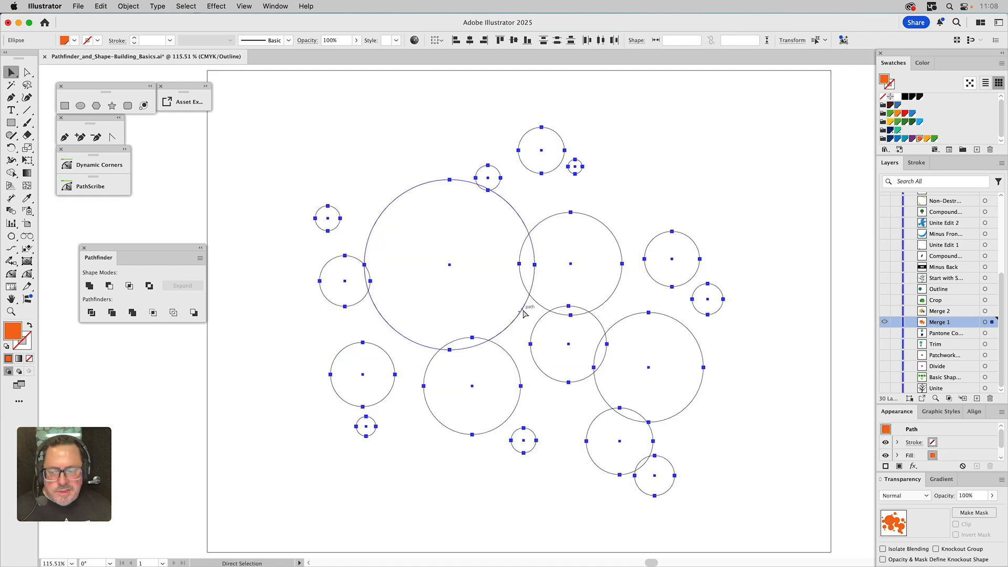
{"action": "key", "text": "ctrl+y"}
{"action": "key", "text": "v"}
{"action": "left_click", "coordinate": [464, 165]}
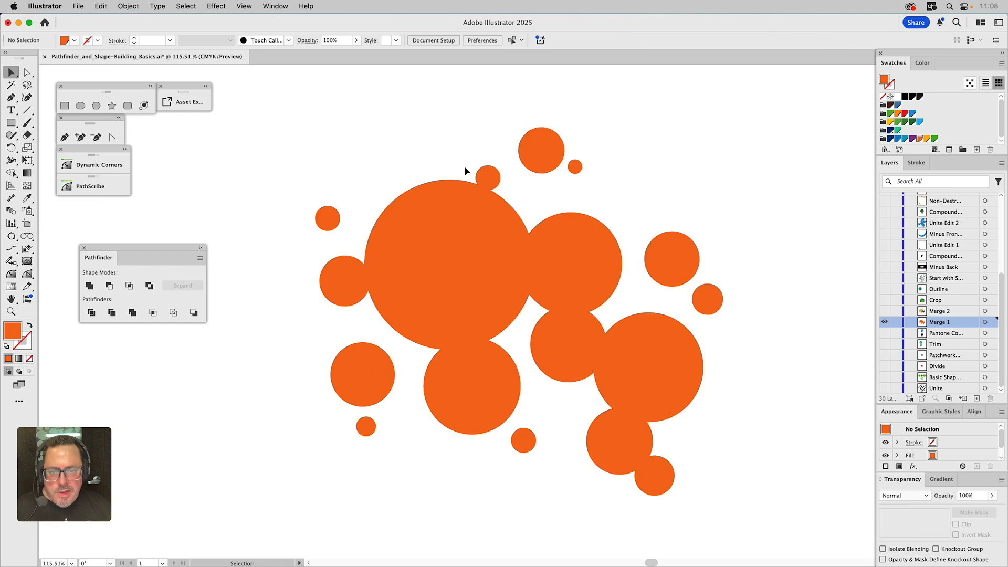
{"action": "left_click", "coordinate": [444, 216]}
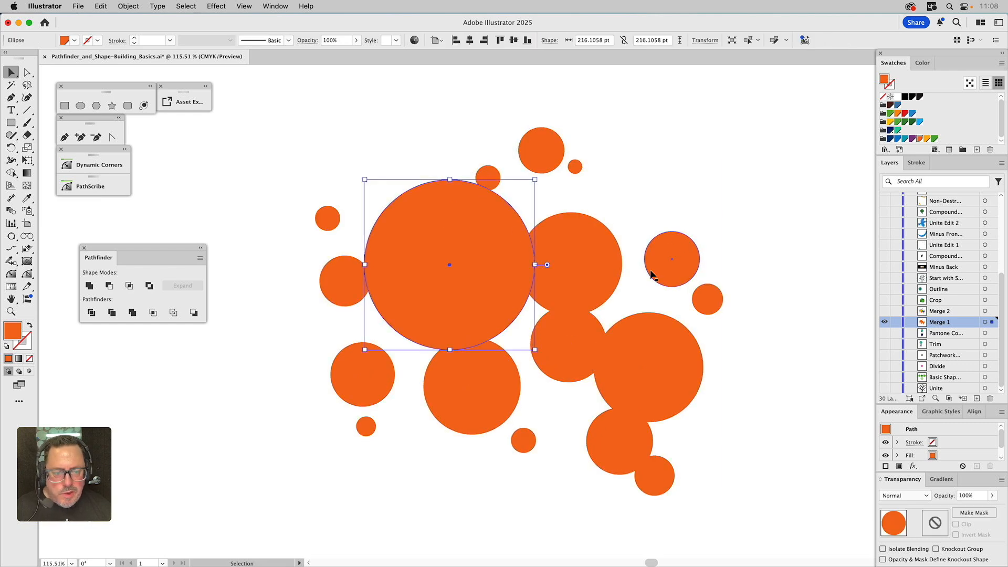
{"action": "left_click", "coordinate": [578, 346]}
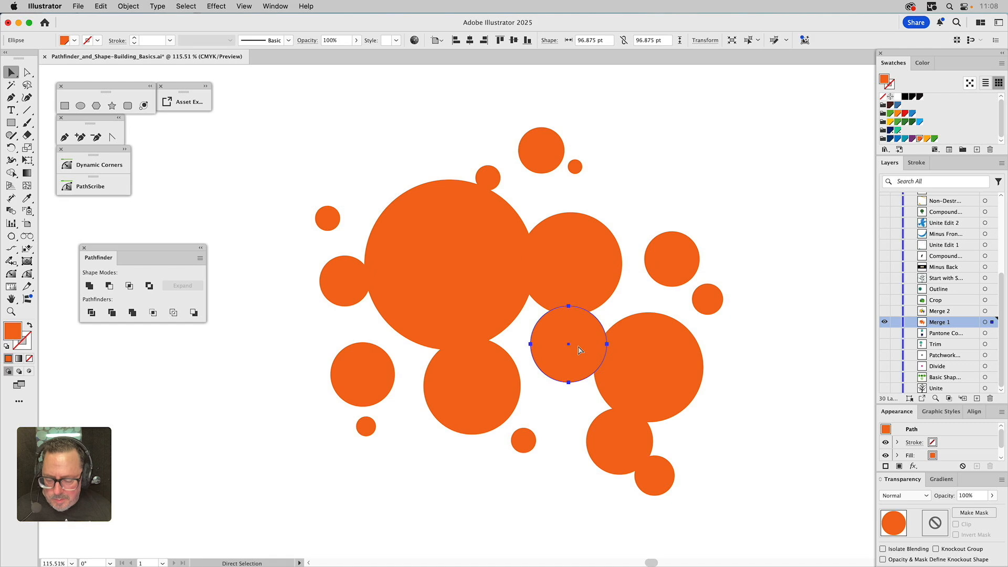
{"action": "key", "text": "ctrl+a"}
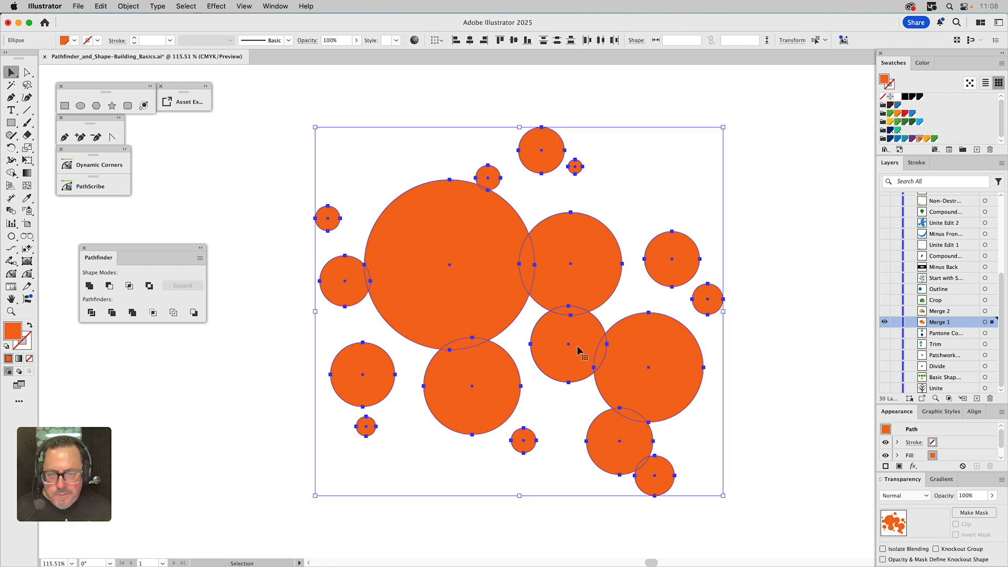
{"action": "left_click", "coordinate": [132, 313]}
{"action": "left_click_drag", "start_coordinate": [417, 278], "coordinate": [467, 276]}
{"action": "key", "text": "super+z"}
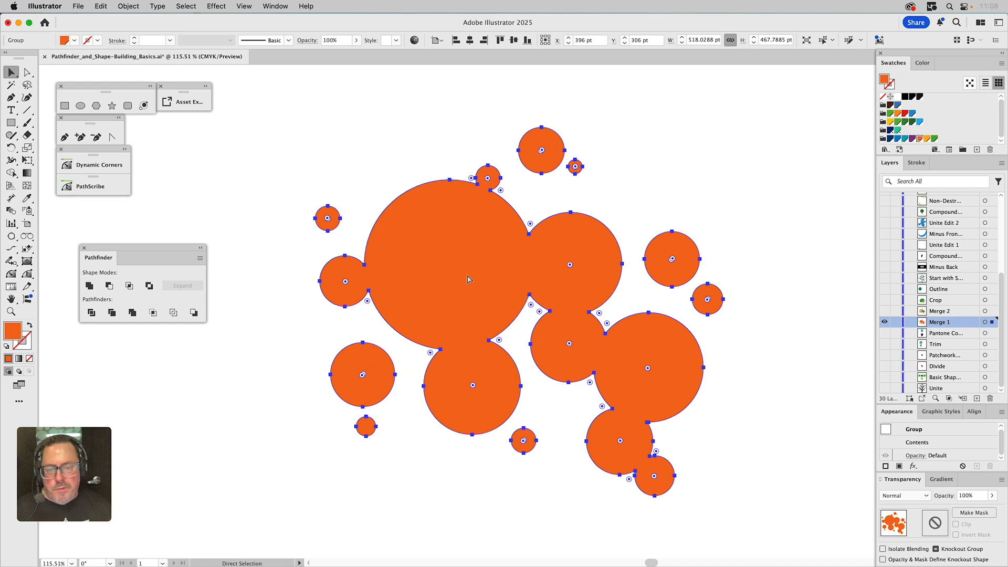
{"action": "left_click", "coordinate": [610, 182]}
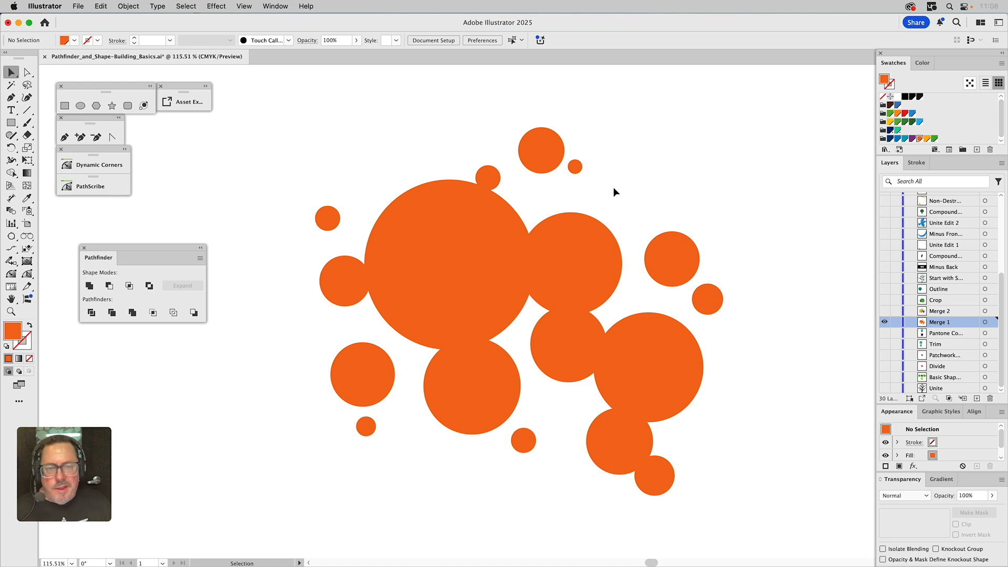
Hide the Merge 1 layer and show the Merge 2 layer
{"action": "left_click", "coordinate": [885, 322]}
{"action": "left_click", "coordinate": [885, 312]}
{"action": "key", "text": "super+y"}
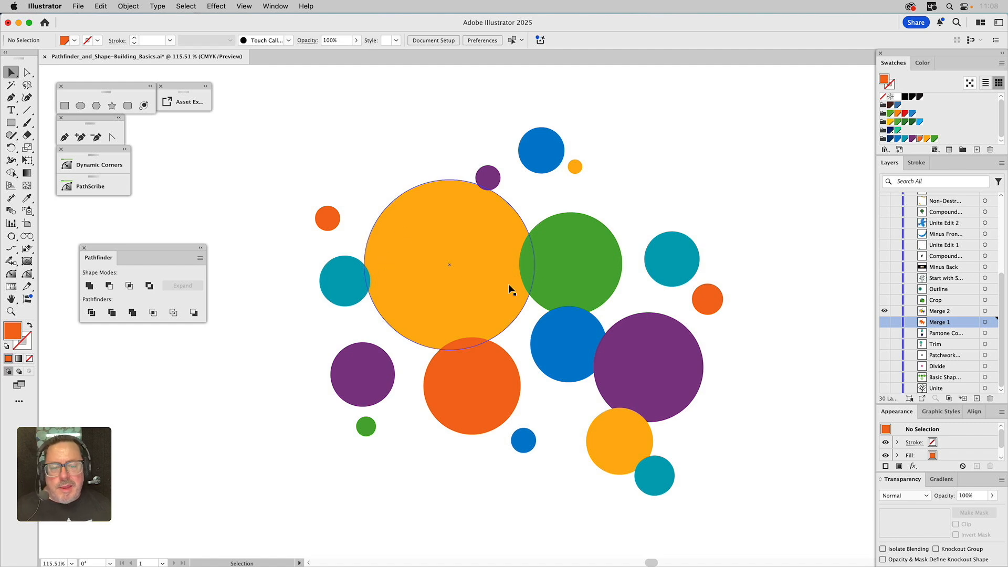
{"action": "left_click", "coordinate": [556, 350]}
{"action": "left_click_drag", "start_coordinate": [575, 267], "coordinate": [609, 226]}
{"action": "key", "text": "super+z"}
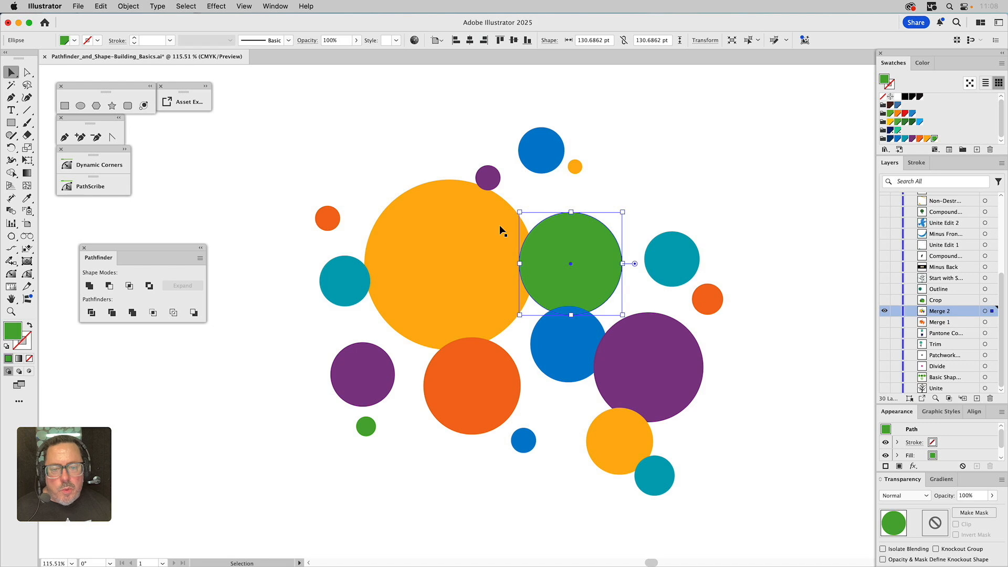
Select all the multicolored circles, apply the Merge pathfinder, and ungroup the result
{"action": "left_click_drag", "start_coordinate": [285, 113], "coordinate": [783, 539]}
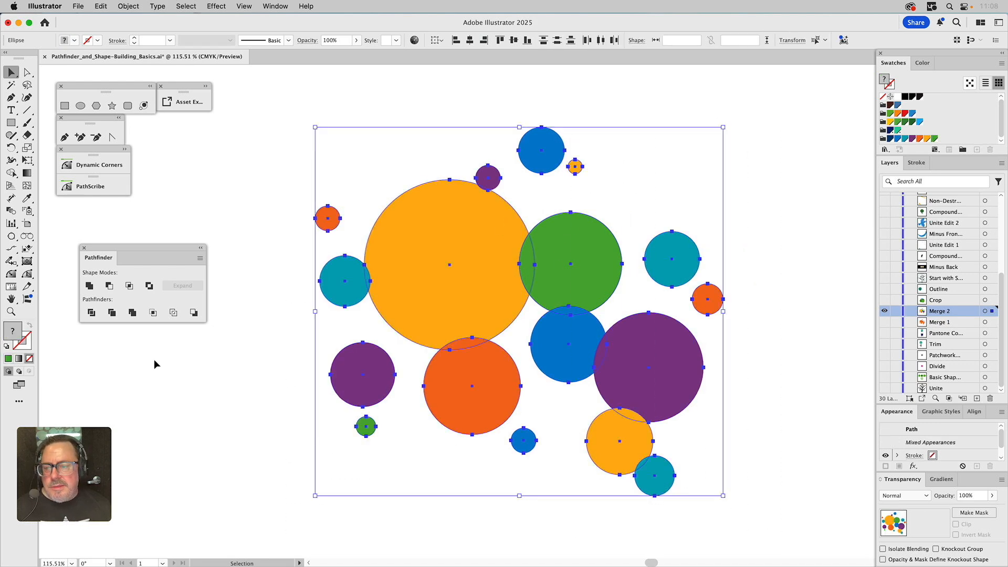
{"action": "left_click", "coordinate": [133, 313]}
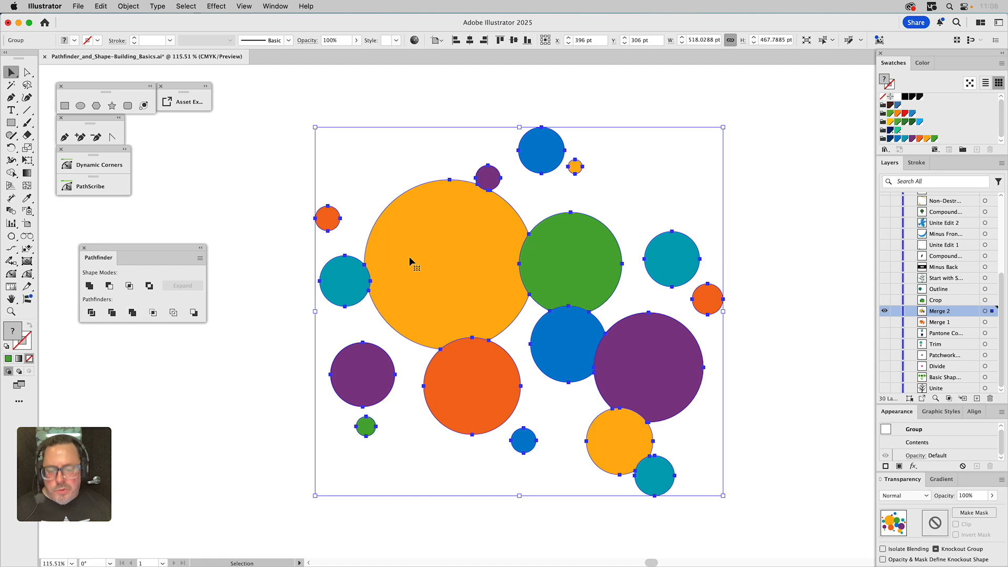
{"action": "key", "text": "shift+super+g"}
{"action": "left_click", "coordinate": [665, 189]}
Pull several merged pieces apart to inspect the cuts, then undo the moves
{"action": "left_click_drag", "start_coordinate": [579, 238], "coordinate": [593, 216]}
{"action": "left_click_drag", "start_coordinate": [561, 345], "coordinate": [551, 344]}
{"action": "left_click_drag", "start_coordinate": [456, 373], "coordinate": [449, 389]}
{"action": "left_click_drag", "start_coordinate": [630, 442], "coordinate": [594, 454]}
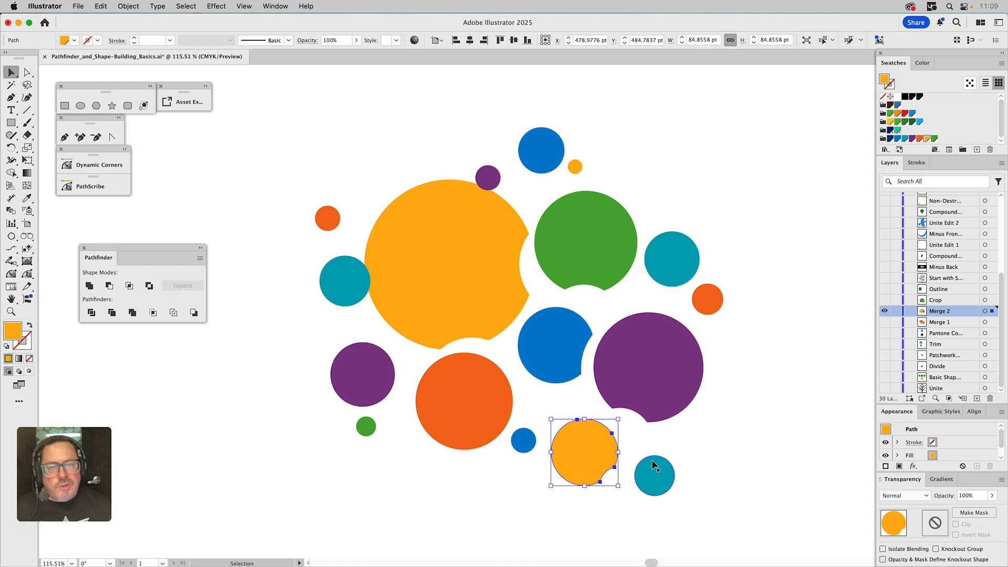
{"action": "key", "text": "super+z"}
{"action": "key", "text": "super+z"}
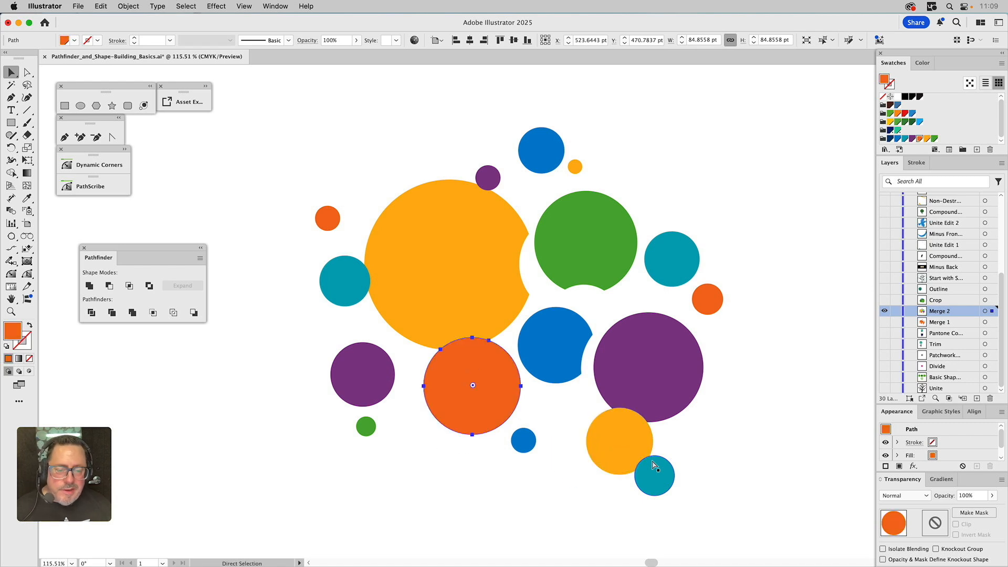
{"action": "key", "text": "super+z"}
{"action": "key", "text": "super+z"}
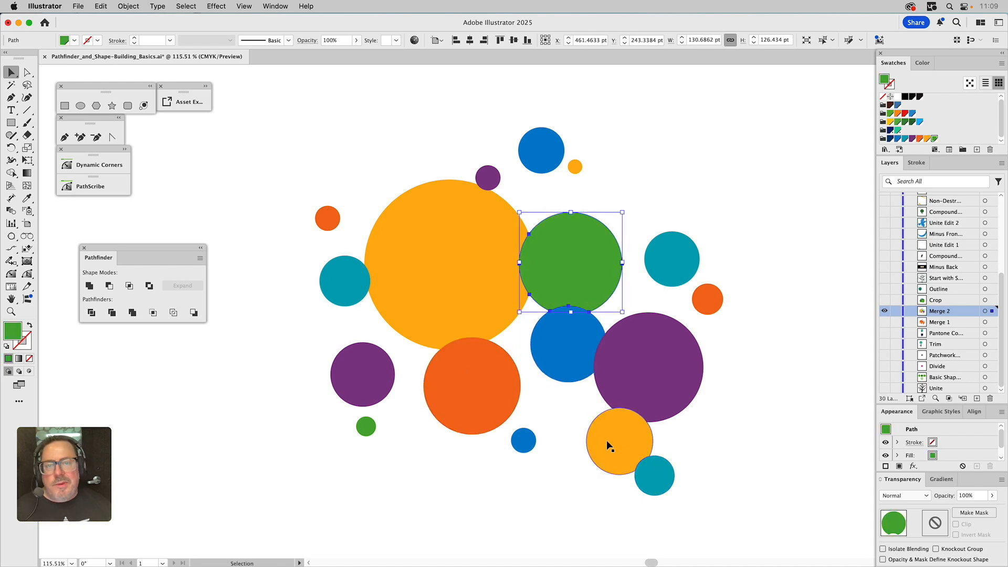
{"action": "left_click", "coordinate": [647, 150]}
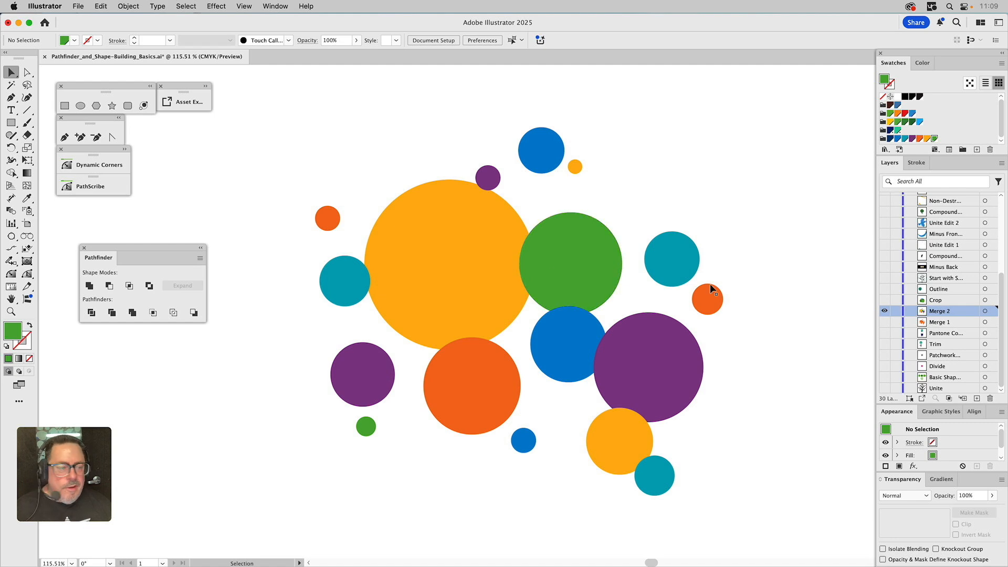
Hide the Merge 2 layer, show the Crop layer, and toggle outline view to inspect its shapes
{"action": "left_click", "coordinate": [884, 311]}
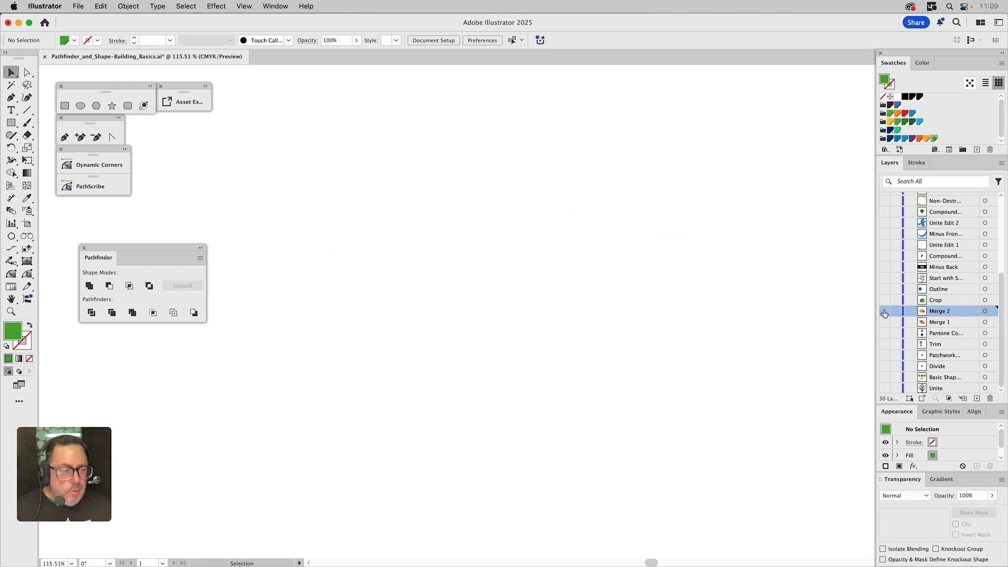
{"action": "left_click", "coordinate": [884, 300]}
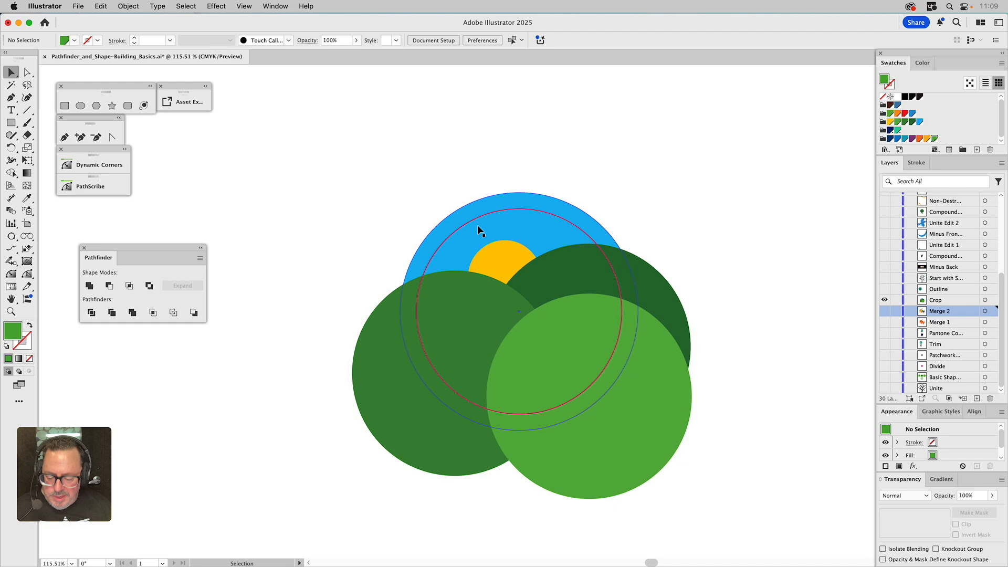
{"action": "key", "text": "super+y"}
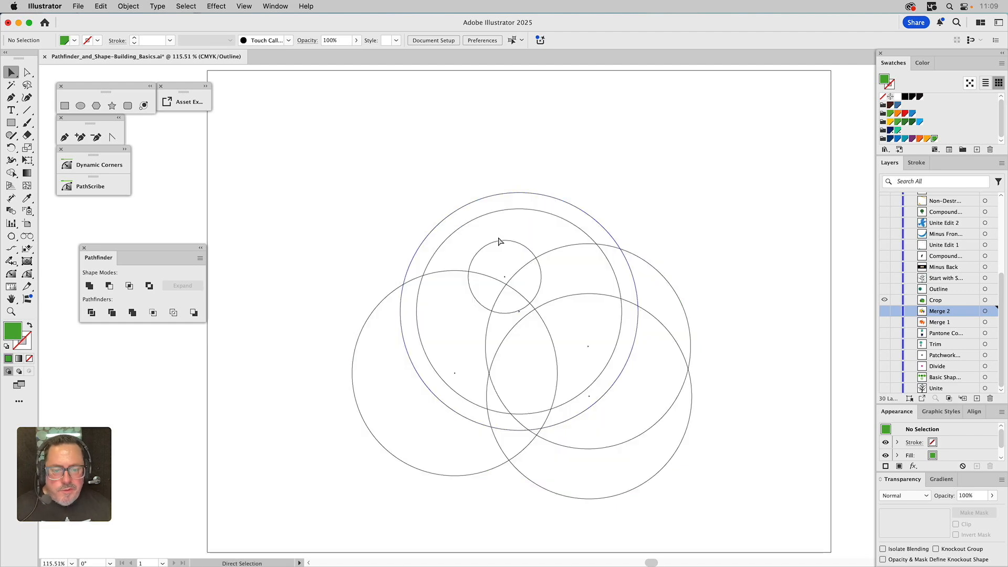
{"action": "key", "text": "super+y"}
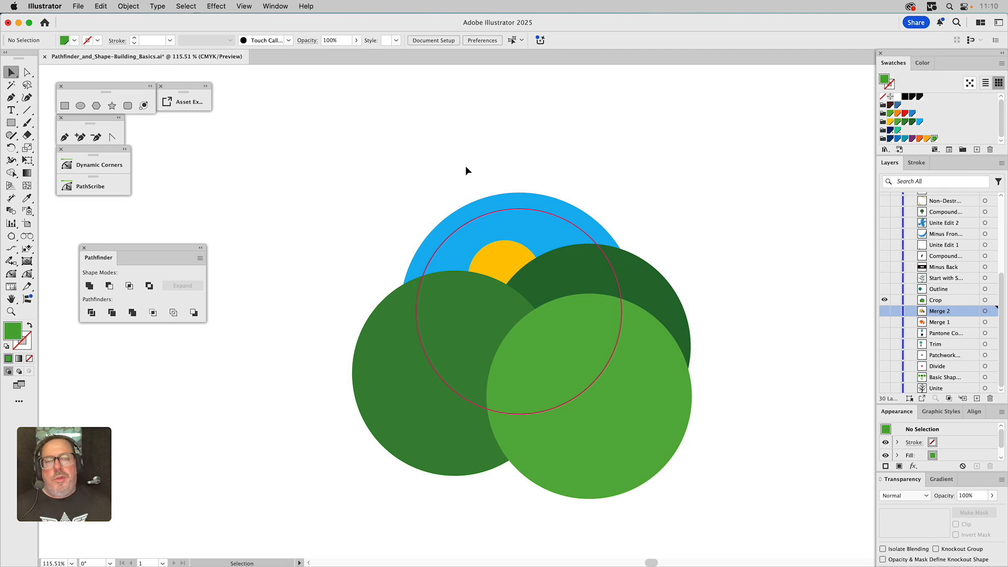
Select all the landscape circles and apply the Crop pathfinder
{"action": "left_click_drag", "start_coordinate": [377, 175], "coordinate": [644, 444]}
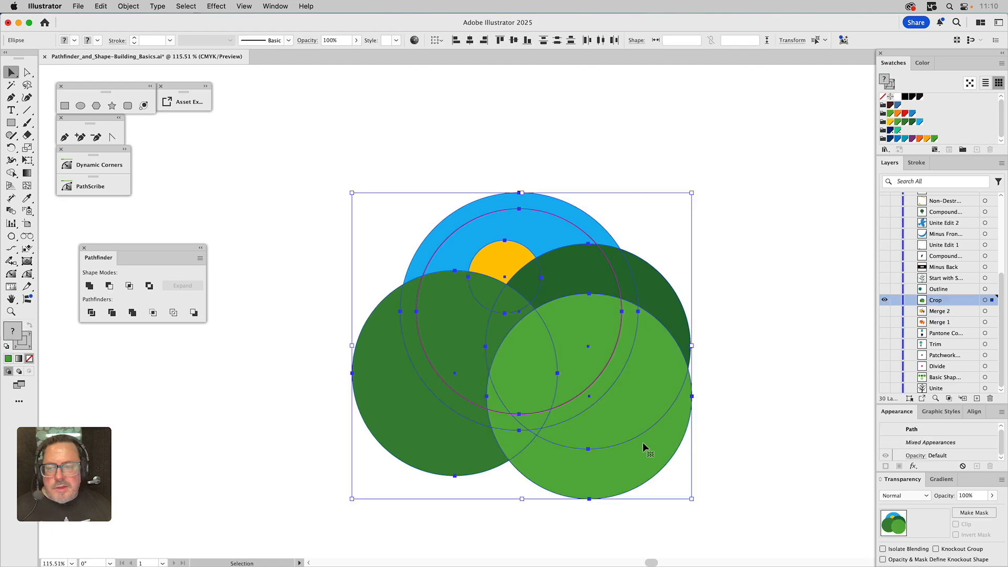
{"action": "left_click", "coordinate": [153, 312]}
{"action": "left_click", "coordinate": [444, 207]}
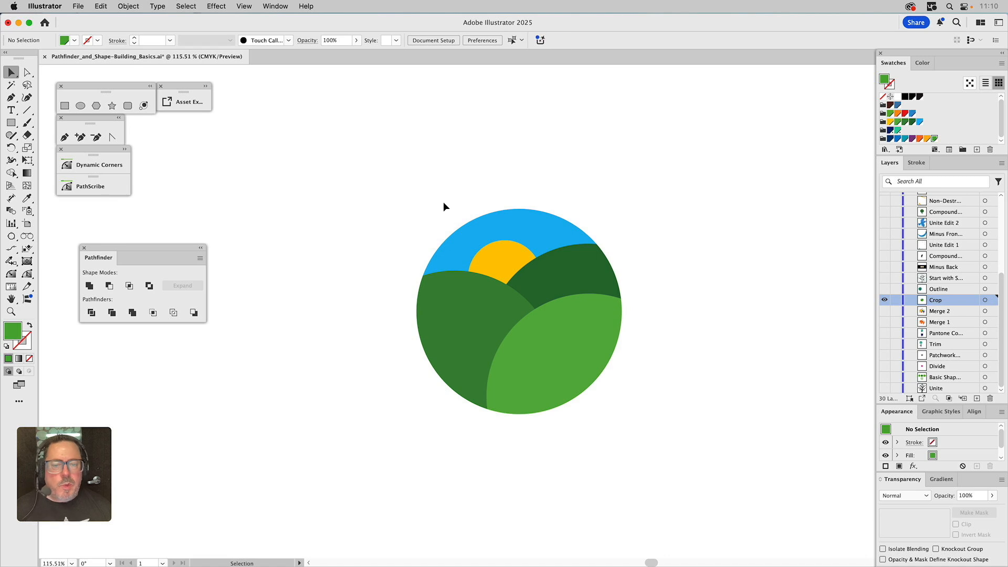
Pull the cropped pieces apart to inspect them, then undo the moves
{"action": "left_click", "coordinate": [485, 302]}
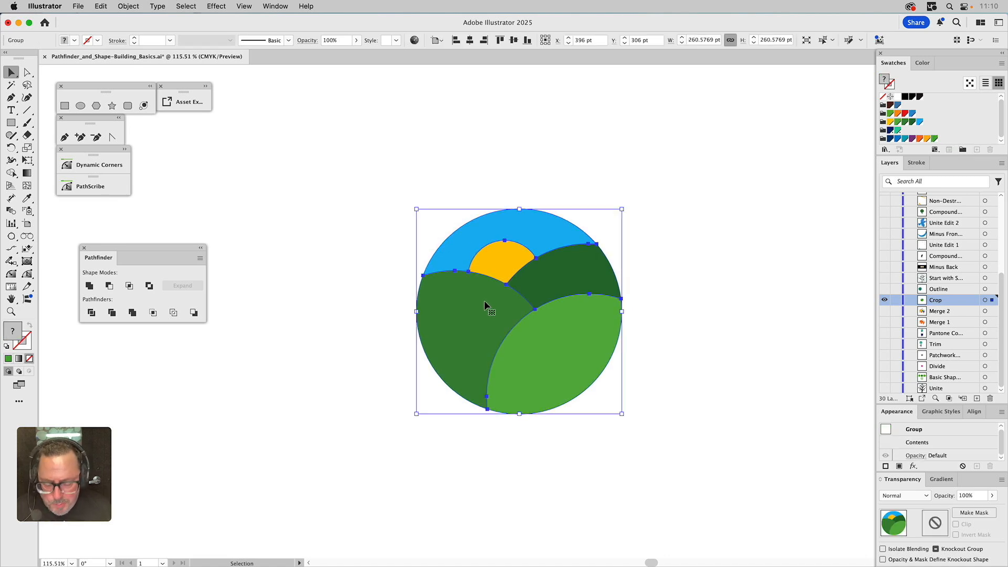
{"action": "left_click", "coordinate": [696, 280]}
{"action": "left_click_drag", "start_coordinate": [556, 336], "coordinate": [570, 351]}
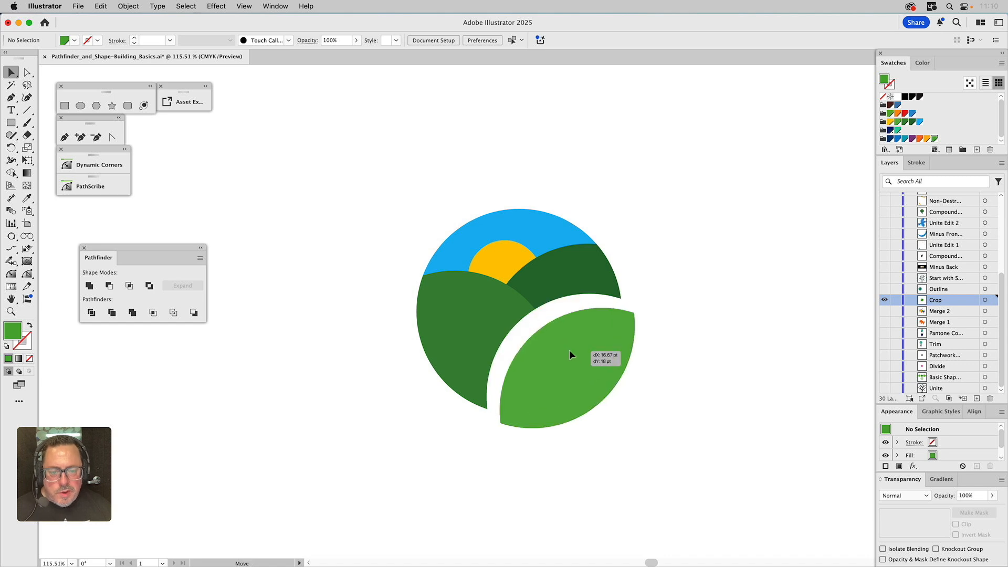
{"action": "left_click_drag", "start_coordinate": [491, 312], "coordinate": [483, 320]}
{"action": "left_click_drag", "start_coordinate": [547, 281], "coordinate": [550, 285]}
{"action": "left_click_drag", "start_coordinate": [495, 257], "coordinate": [480, 175]}
{"action": "key", "text": "ctrl+z"}
{"action": "key", "text": "ctrl+z"}
{"action": "key", "text": "ctrl+z"}
{"action": "key", "text": "ctrl+z"}
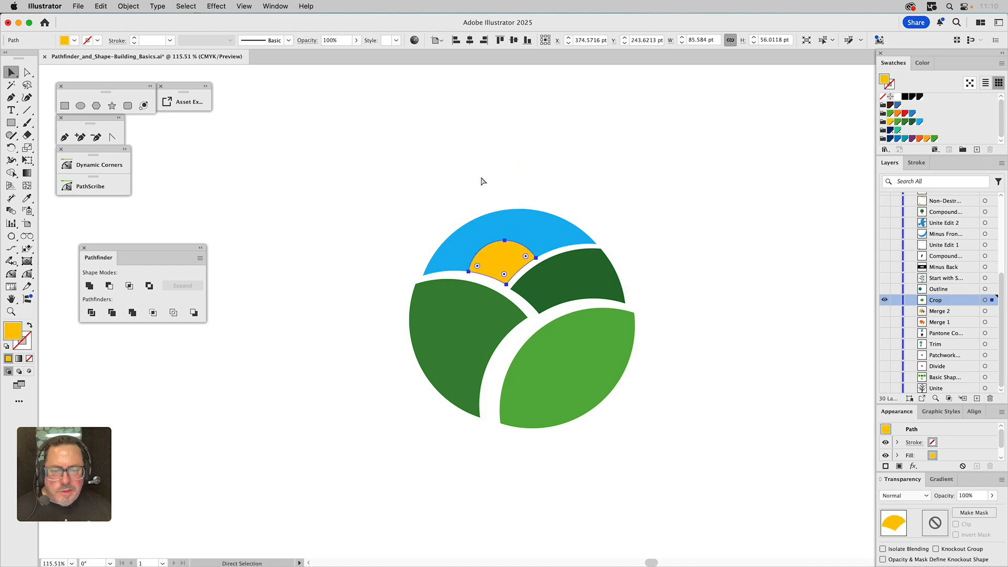
{"action": "left_click", "coordinate": [649, 205]}
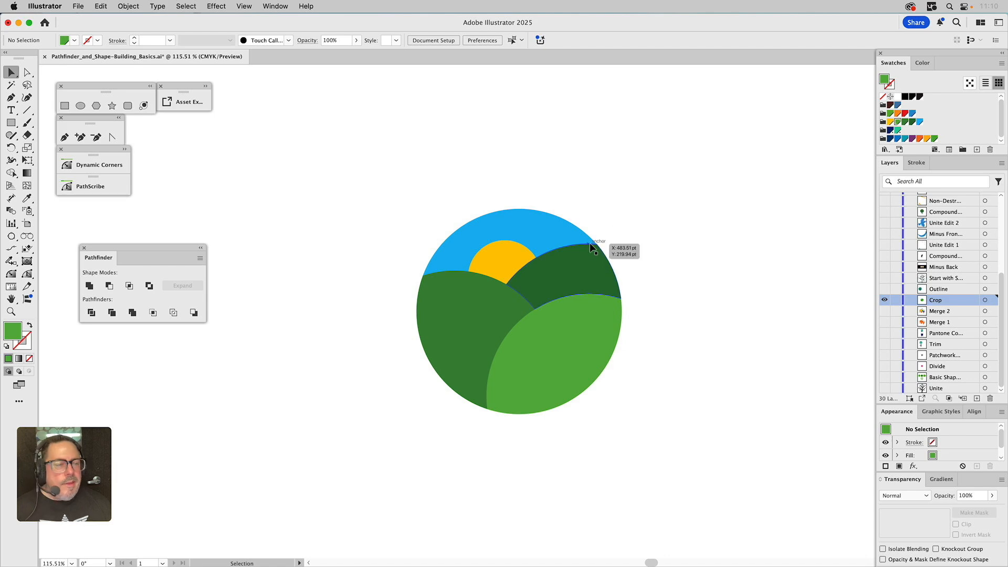
Switch to the Outline layer, select the tree and circle, and apply the Outline pathfinder
{"action": "left_click", "coordinate": [885, 300]}
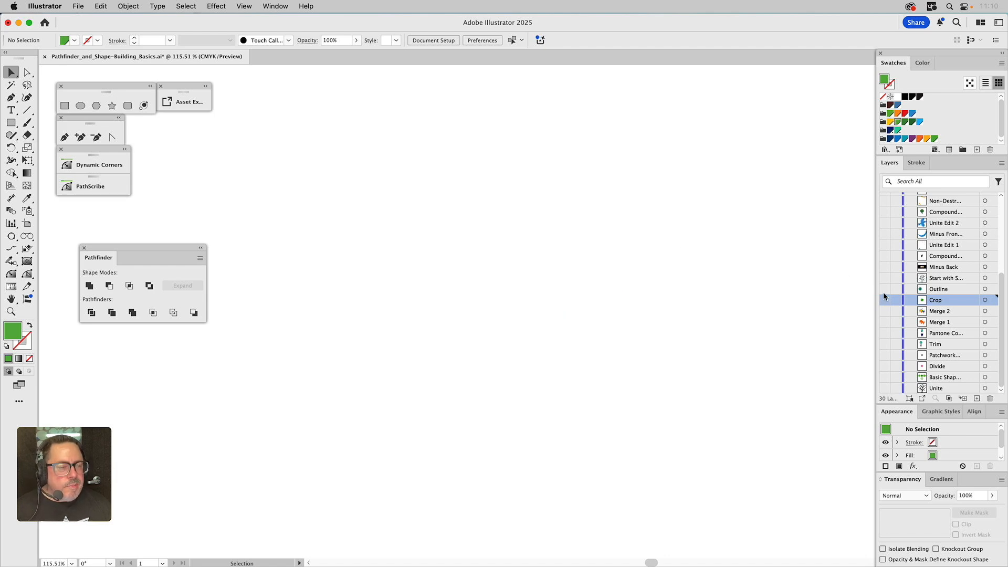
{"action": "left_click", "coordinate": [885, 289]}
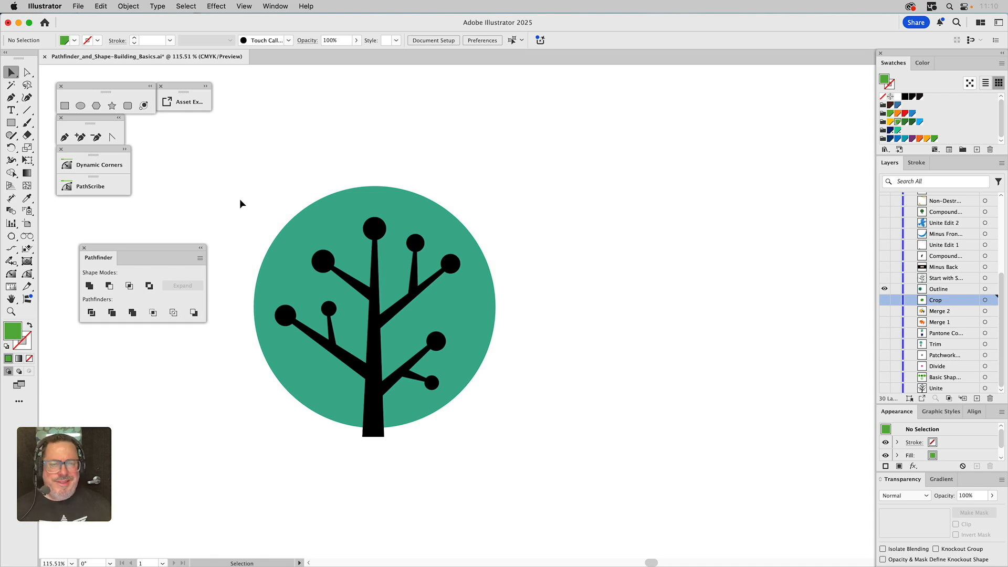
{"action": "left_click", "coordinate": [376, 229]}
{"action": "left_click", "coordinate": [418, 212], "text": "shift"}
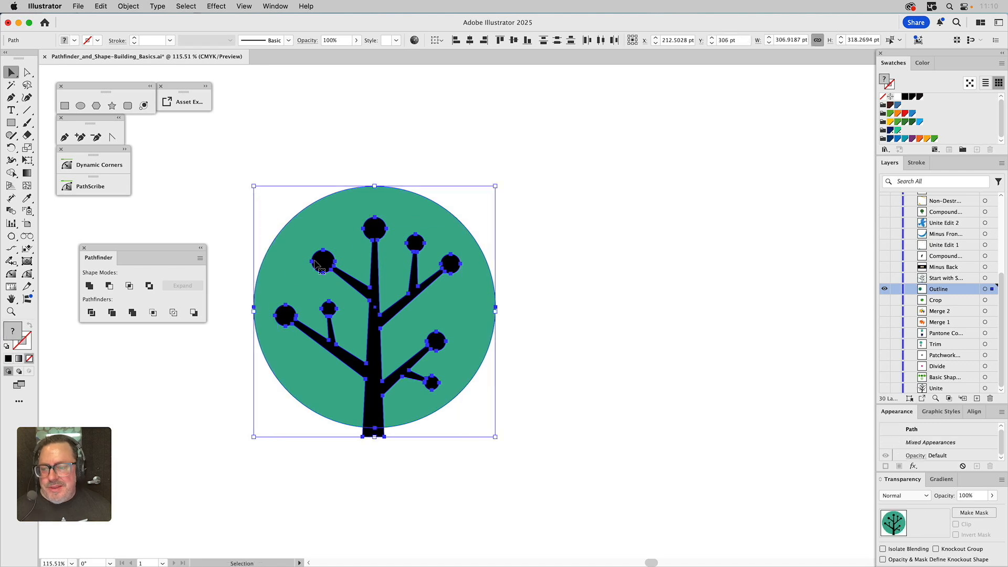
{"action": "left_click", "coordinate": [173, 314]}
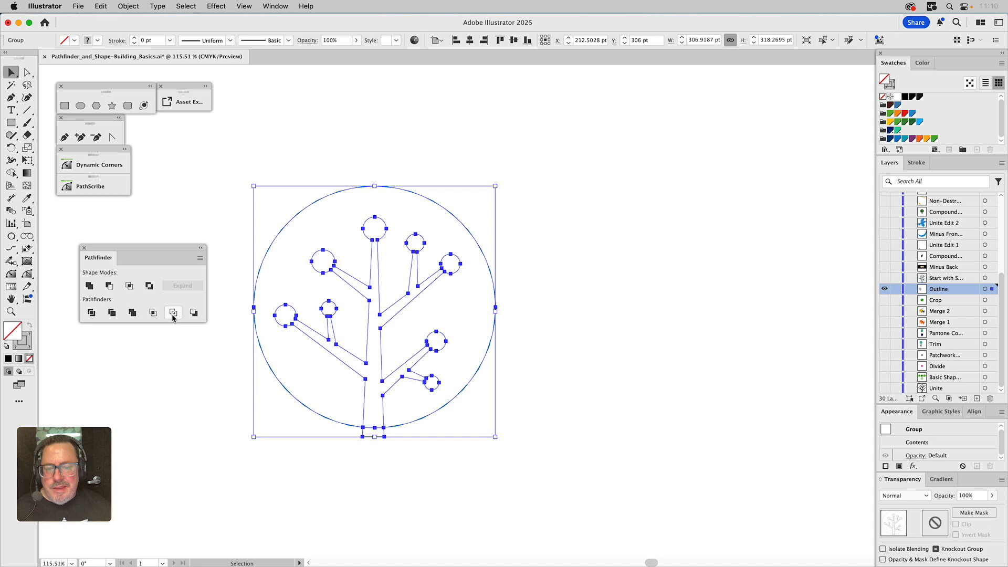
{"action": "left_click", "coordinate": [530, 328]}
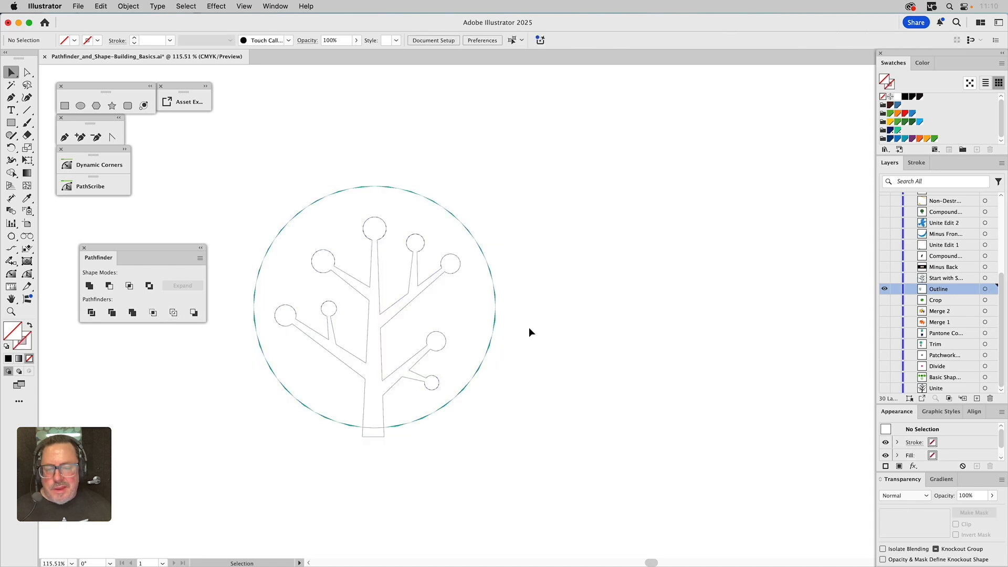
Zoom in on the outlined circle's edge, select its path, and give it a 0.25 pt stroke
{"action": "left_click", "coordinate": [497, 322]}
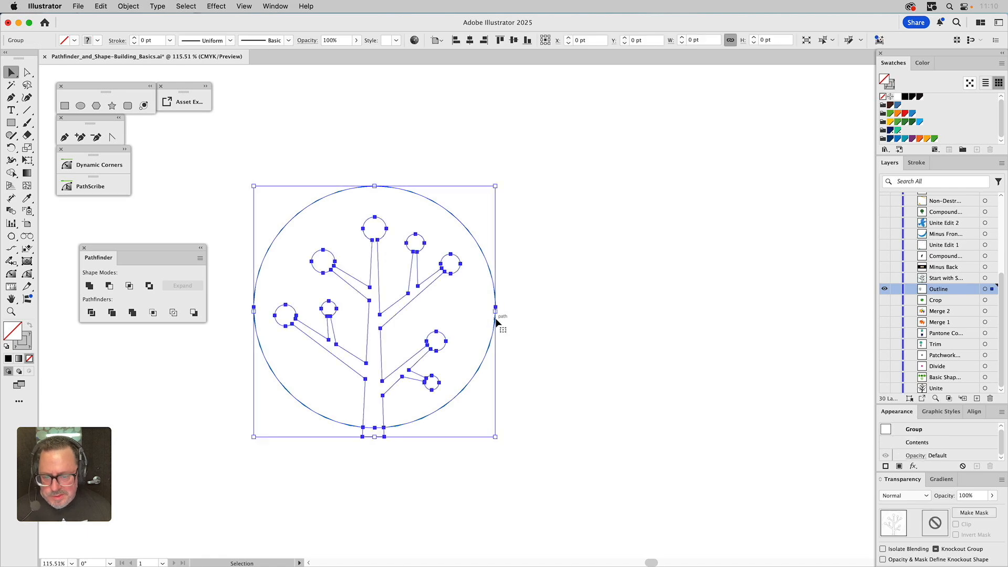
{"action": "left_click", "coordinate": [545, 328]}
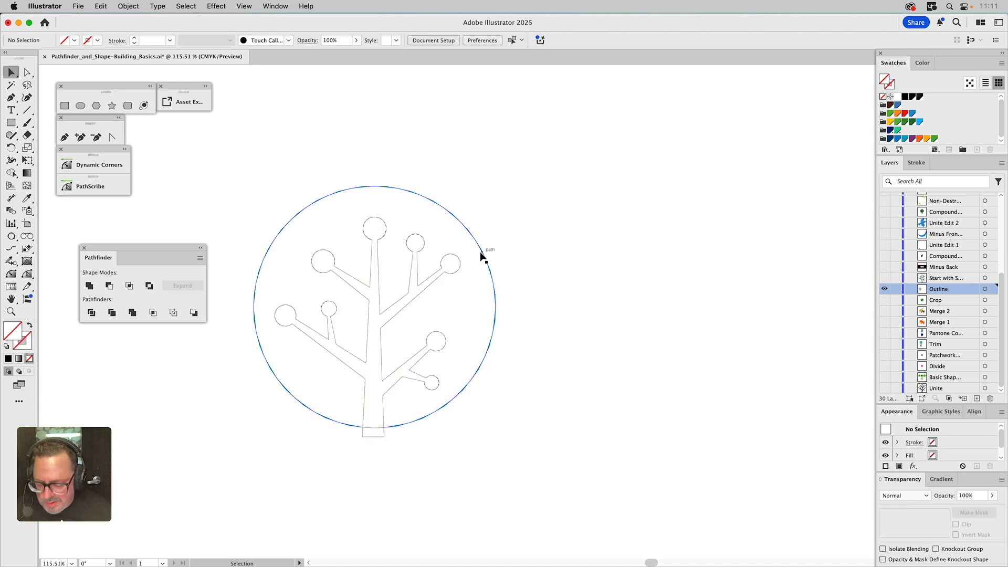
{"action": "key", "text": "z"}
{"action": "left_click_drag", "start_coordinate": [387, 169], "coordinate": [438, 213]}
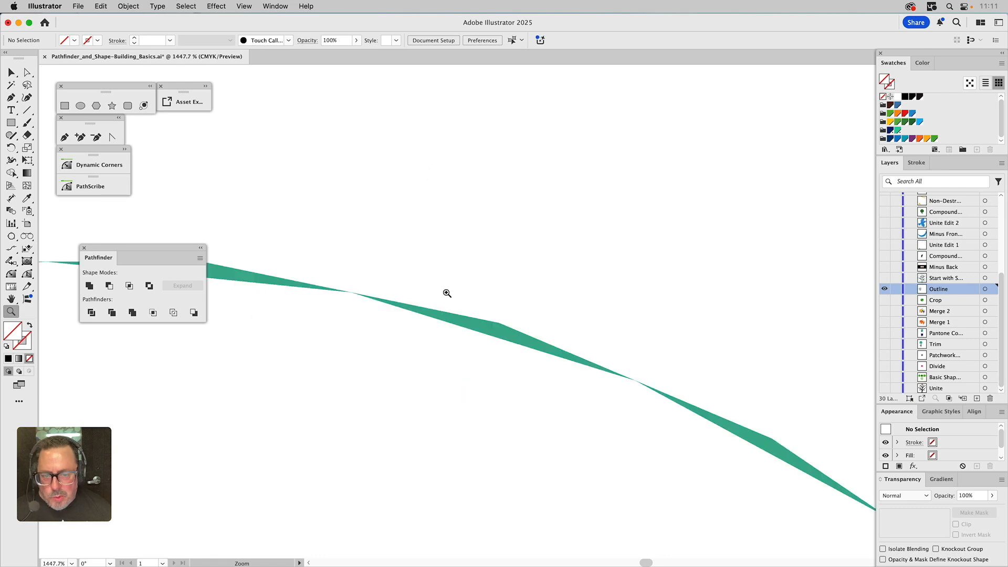
{"action": "left_click", "coordinate": [474, 322], "text": "super"}
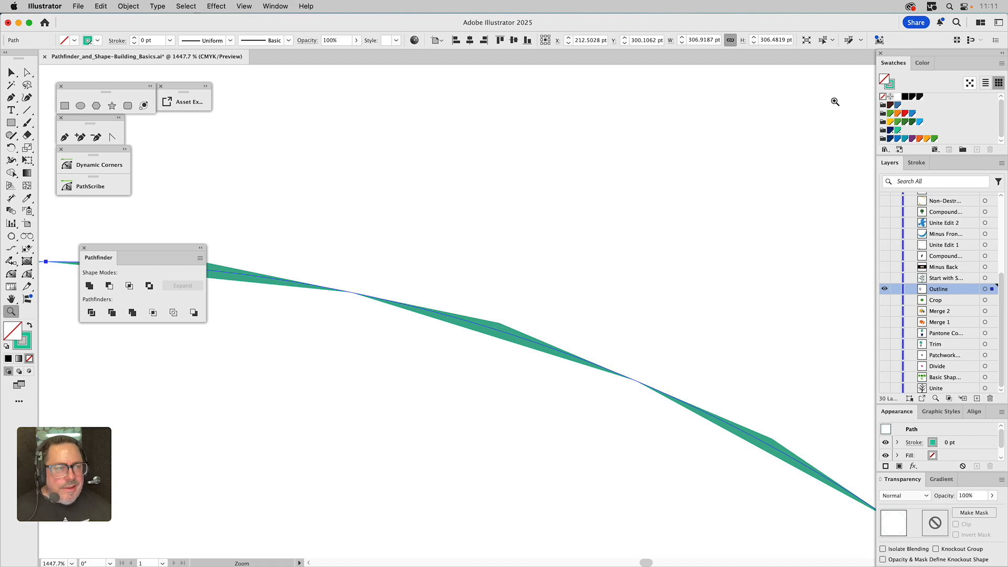
{"action": "left_click", "coordinate": [891, 88]}
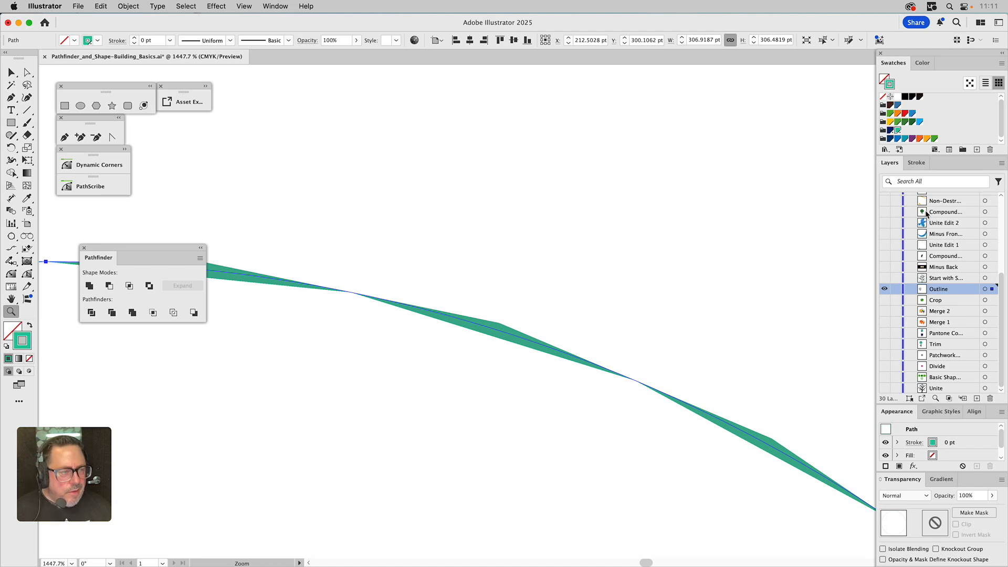
{"action": "left_click", "coordinate": [919, 164]}
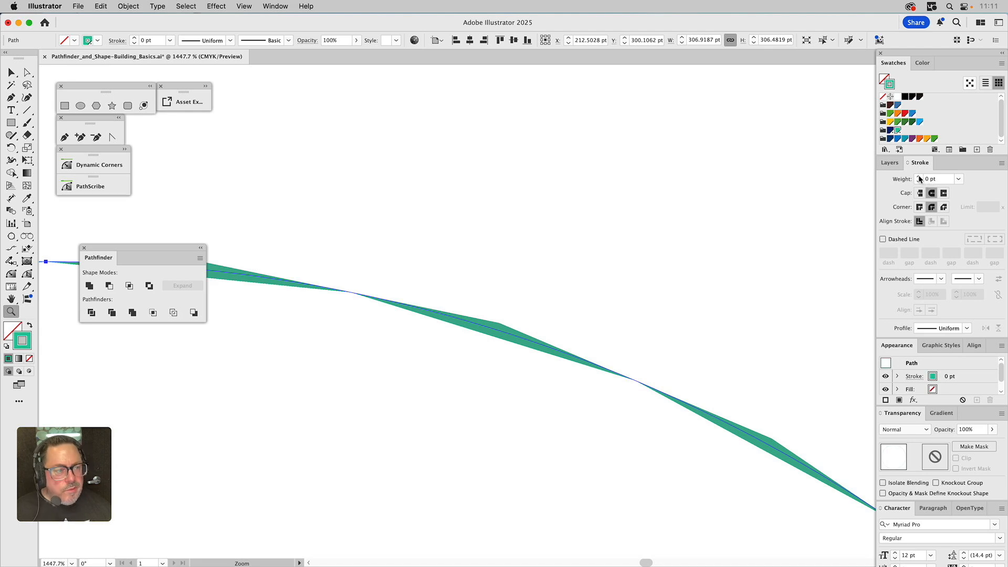
{"action": "left_click", "coordinate": [920, 178]}
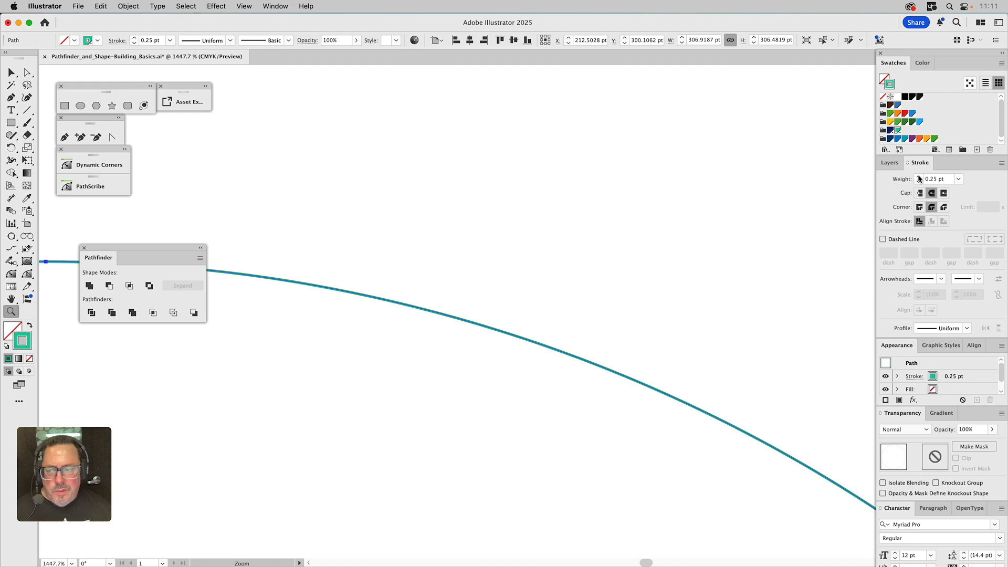
{"action": "key", "text": "super+0"}
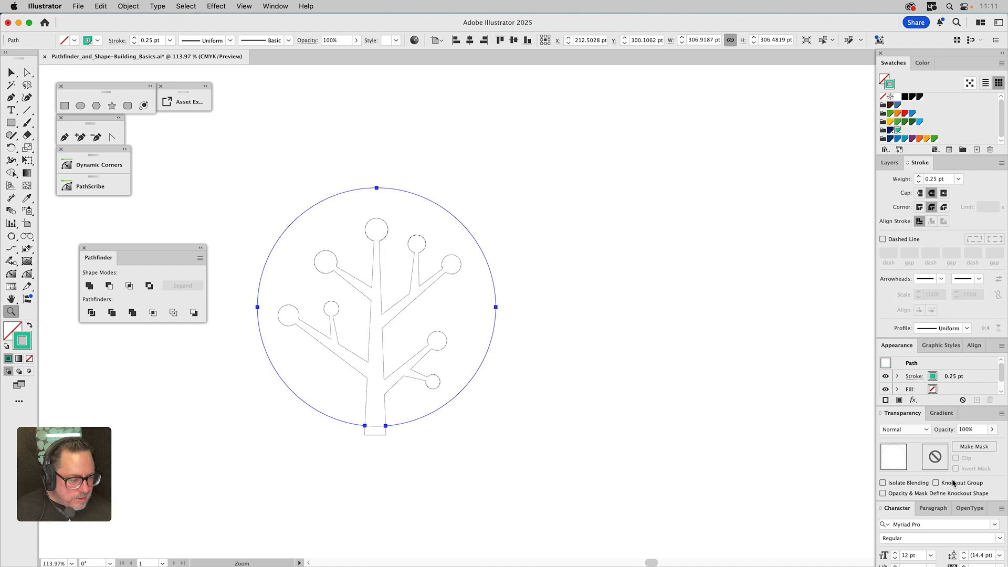
Apply a graphic style giving the circle path a 2 pt teal stroke, then deselect
{"action": "left_click", "coordinate": [939, 346]}
{"action": "left_click", "coordinate": [904, 382]}
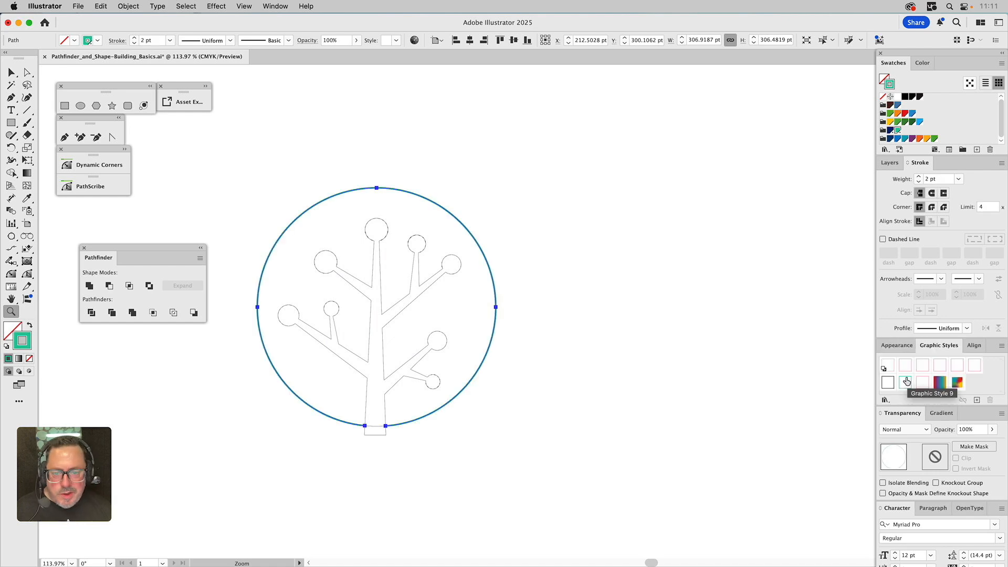
{"action": "key", "text": "super+shift+a"}
{"action": "key", "text": "v"}
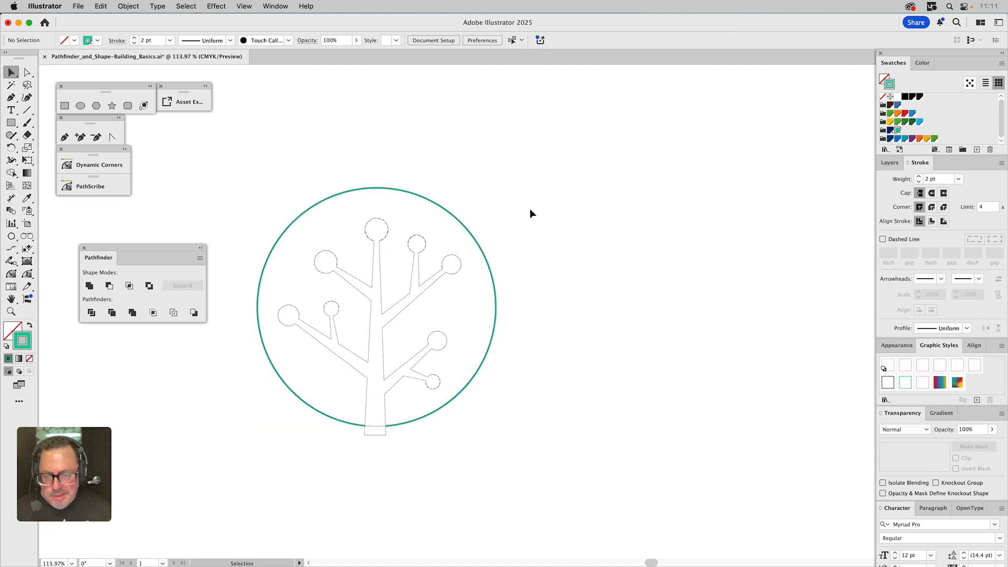
Select the outlined tree paths and apply the black 2 pt stroke graphic style
{"action": "left_click", "coordinate": [438, 333]}
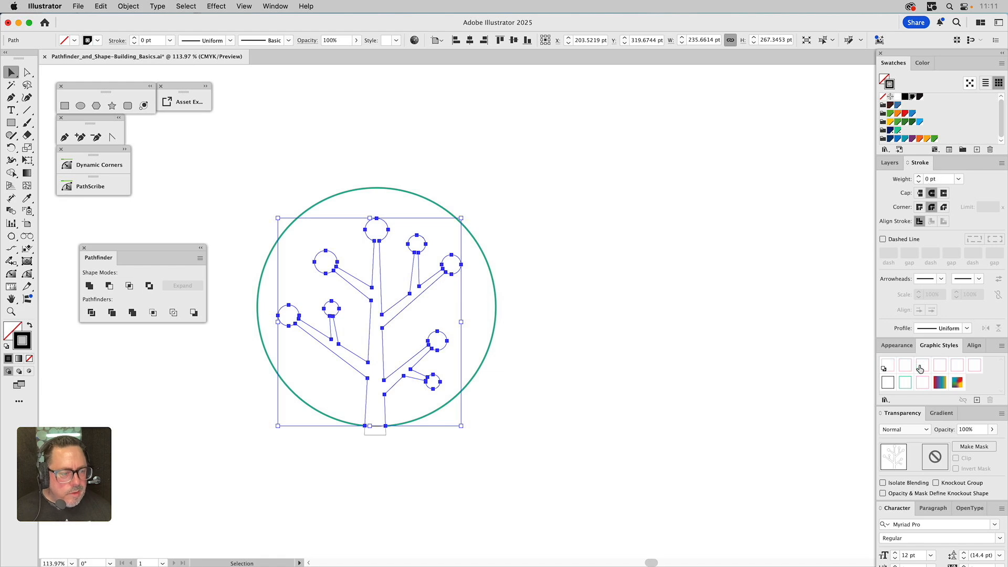
{"action": "left_click", "coordinate": [888, 382]}
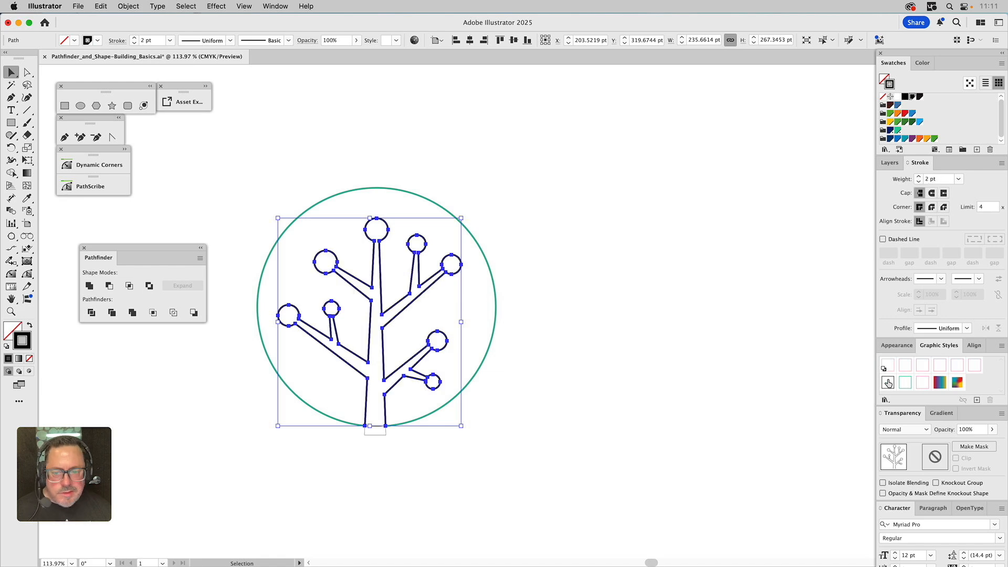
{"action": "left_click", "coordinate": [626, 276]}
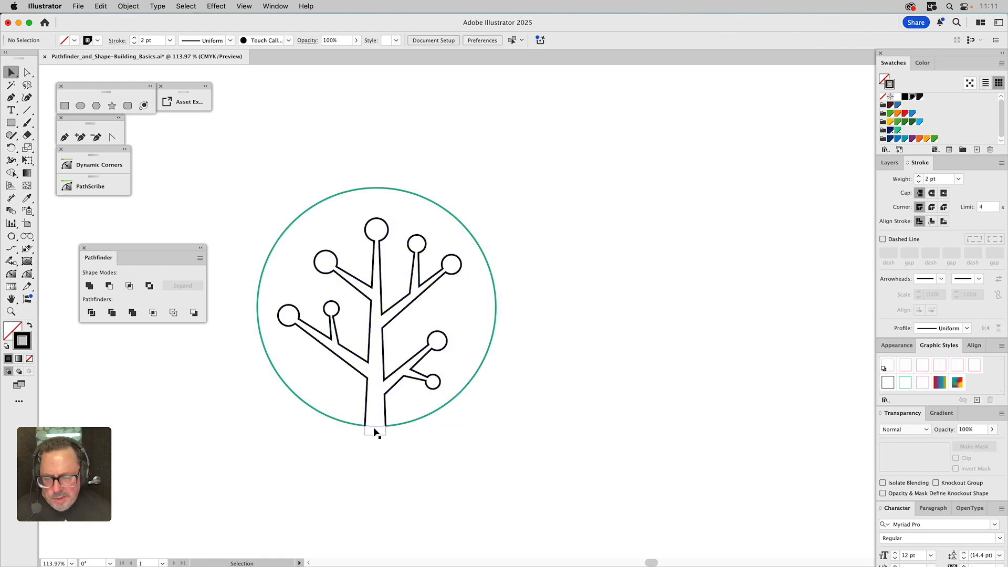
Pull the leftover trunk-base pieces below the tree and delete them
{"action": "mouse_move", "coordinate": [374, 432]}
{"action": "left_mouse_down"}
{"action": "mouse_move", "coordinate": [417, 449]}
{"action": "mouse_move", "coordinate": [376, 449]}
{"action": "left_mouse_up"}
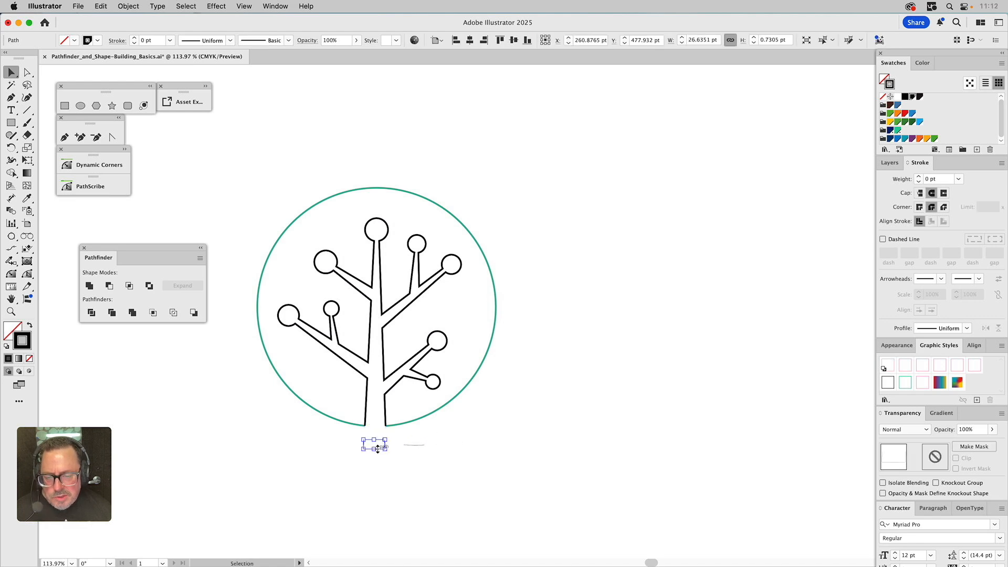
{"action": "left_click", "coordinate": [396, 467]}
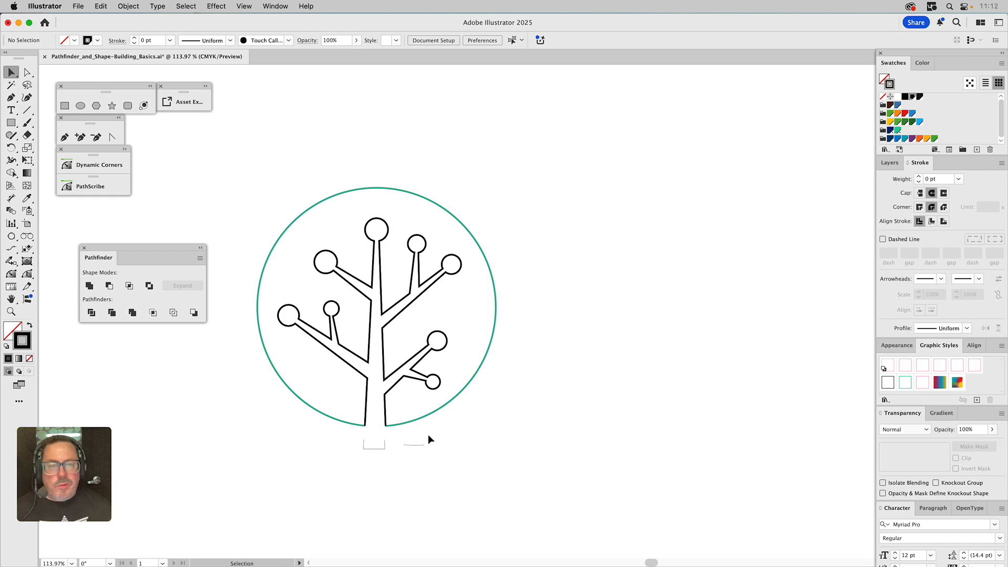
{"action": "left_click_drag", "start_coordinate": [427, 435], "coordinate": [351, 467]}
{"action": "key", "text": "Delete"}
{"action": "left_click_drag", "start_coordinate": [400, 380], "coordinate": [401, 371]}
{"action": "key", "text": "super+z"}
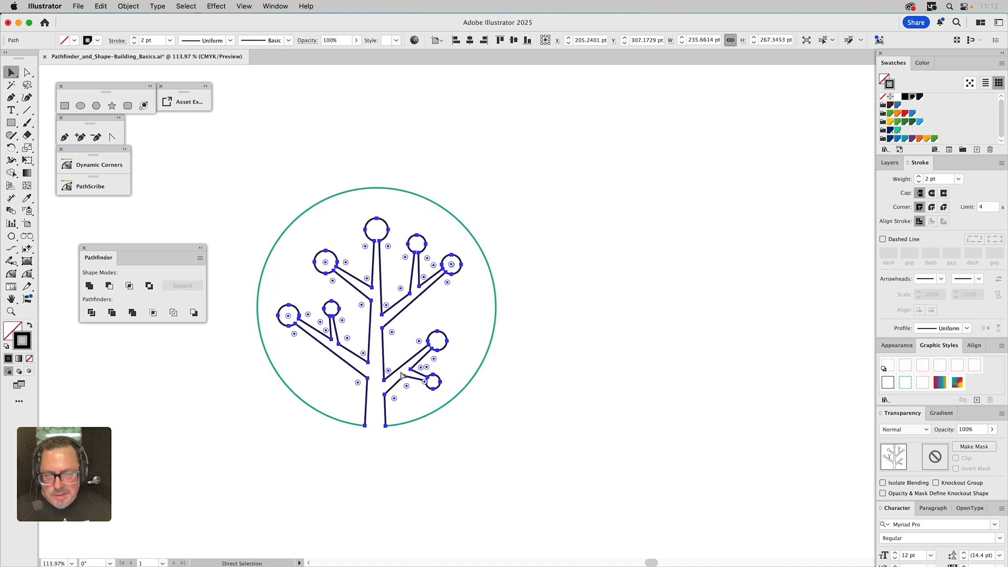
{"action": "left_click", "coordinate": [335, 420]}
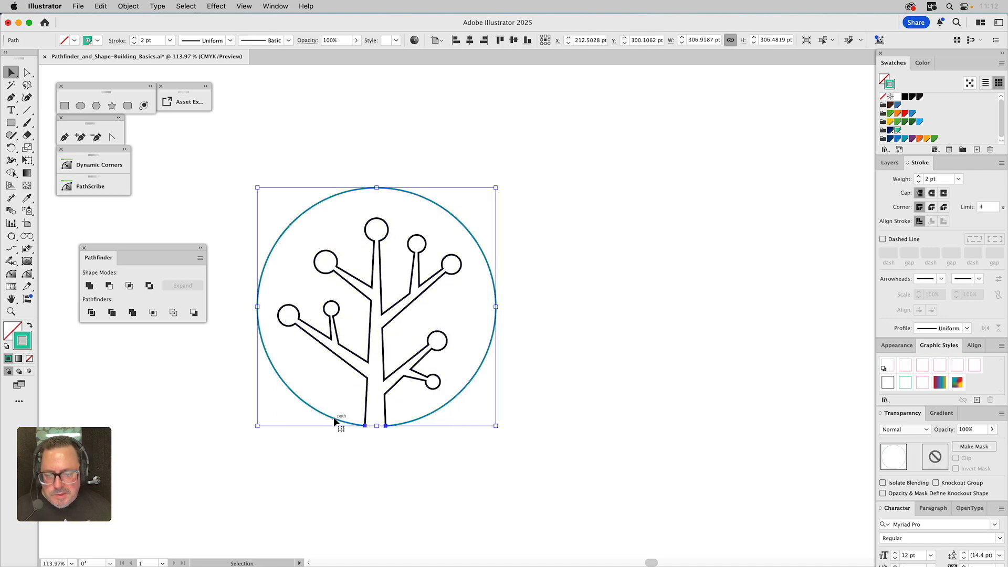
{"action": "left_click_drag", "start_coordinate": [335, 419], "coordinate": [330, 448]}
{"action": "key", "text": "a"}
{"action": "key", "text": "super+z"}
{"action": "key", "text": "v"}
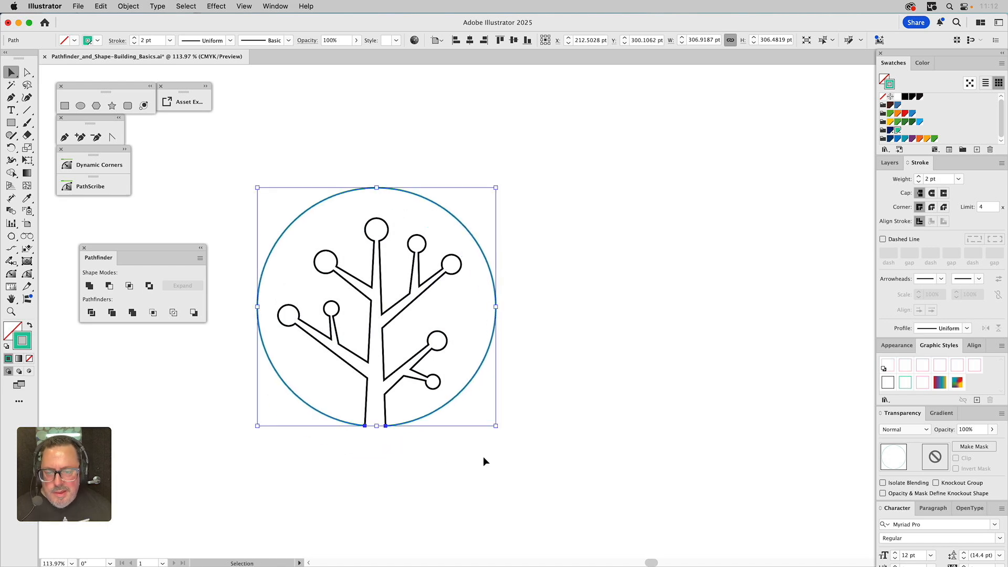
{"action": "left_click", "coordinate": [484, 459]}
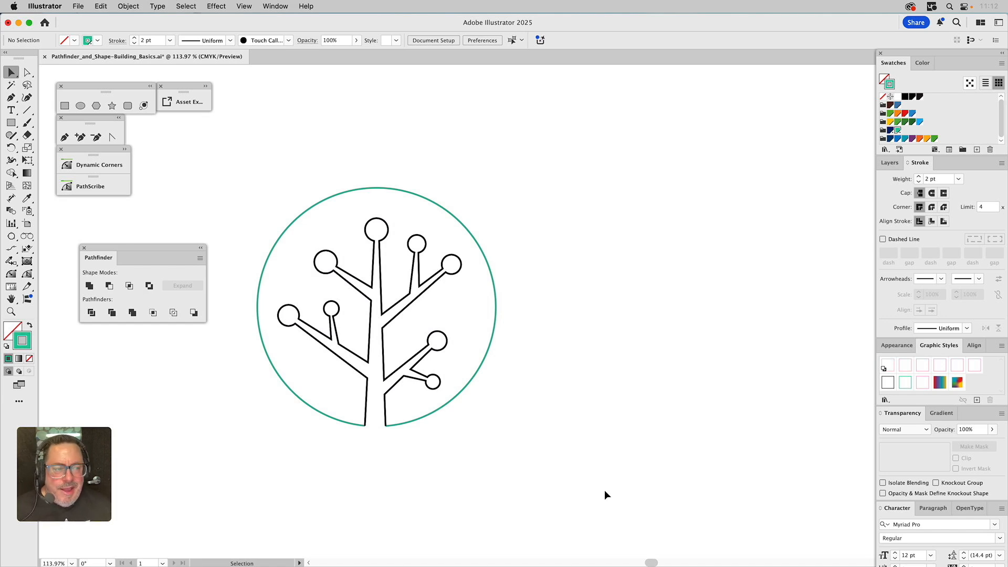
Show the 'Start with S…' layer, select its tree and circle, and apply the Outline pathfinder
{"action": "left_click", "coordinate": [888, 163]}
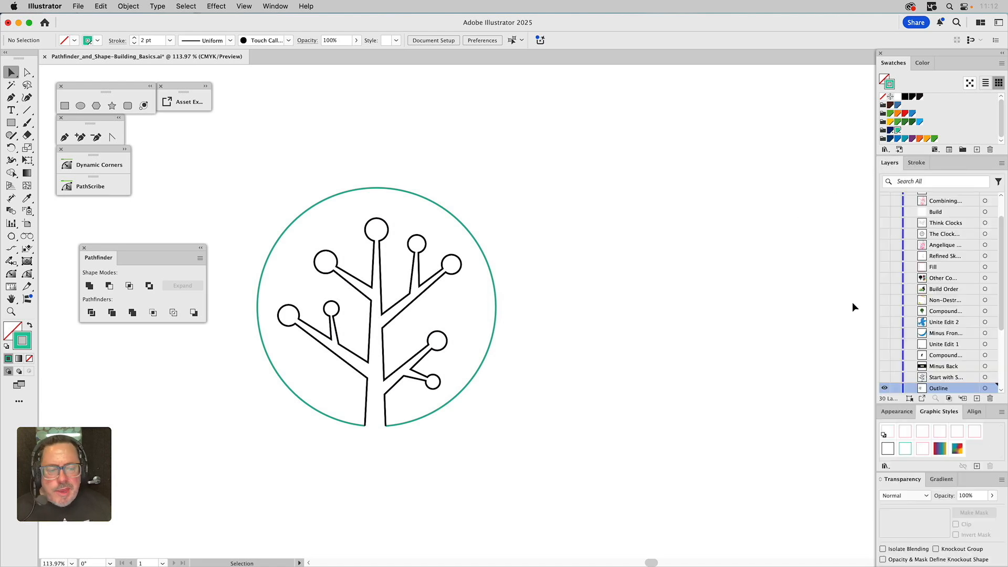
{"action": "left_click", "coordinate": [885, 387]}
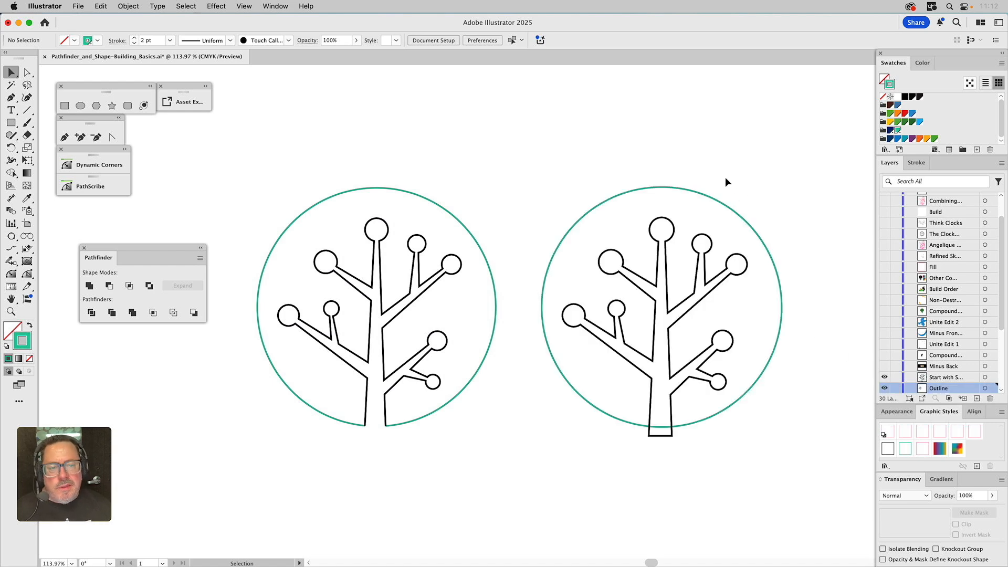
{"action": "left_click", "coordinate": [642, 250]}
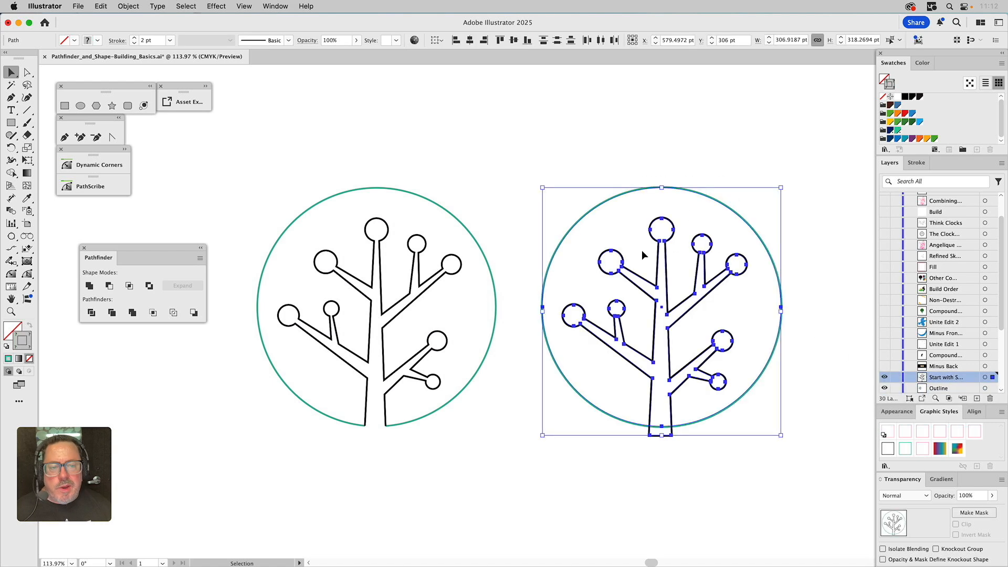
{"action": "left_click", "coordinate": [178, 313]}
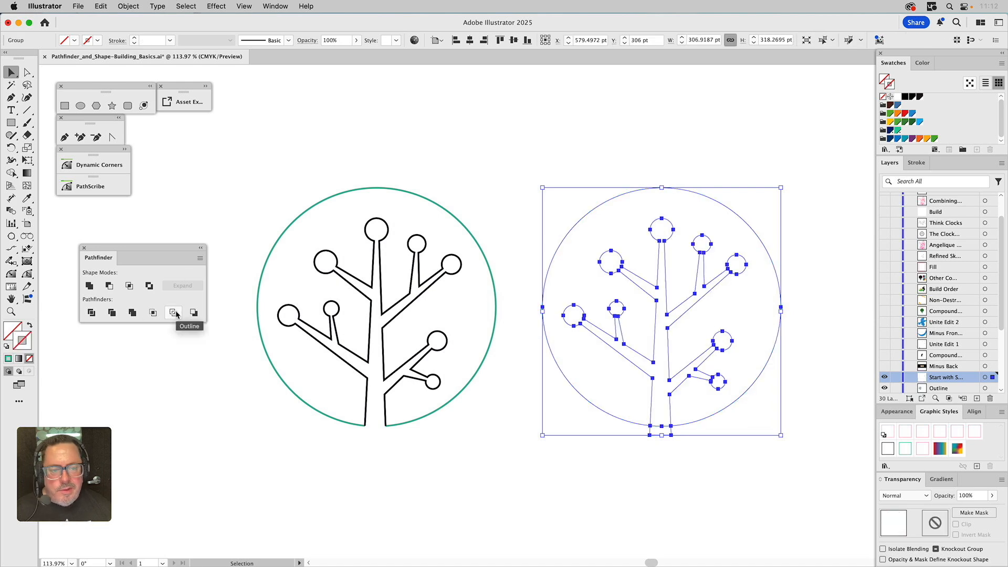
{"action": "left_click", "coordinate": [744, 205]}
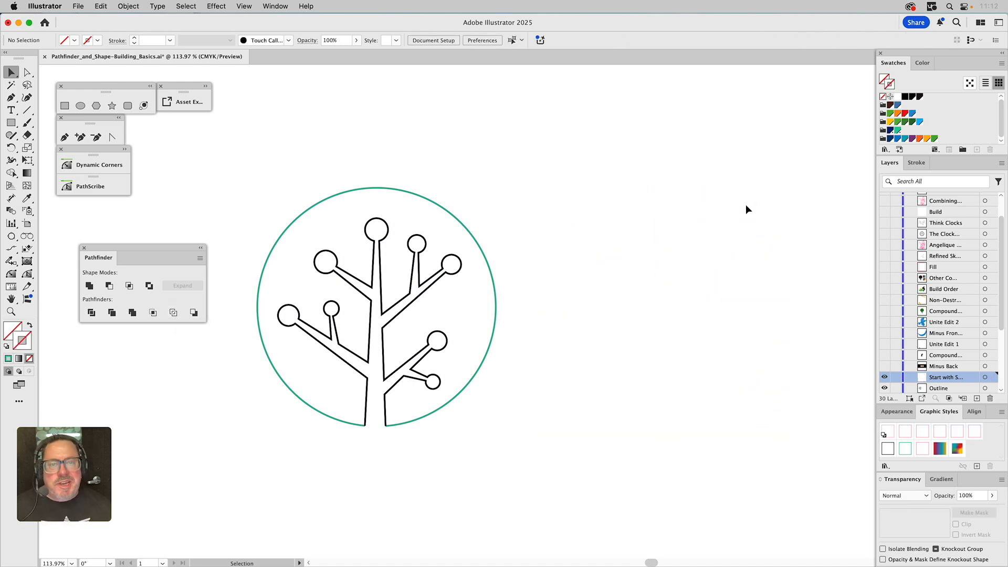
Select and inspect the invisible outline result and its trunk piece, then deselect
{"action": "left_click_drag", "start_coordinate": [742, 188], "coordinate": [623, 283]}
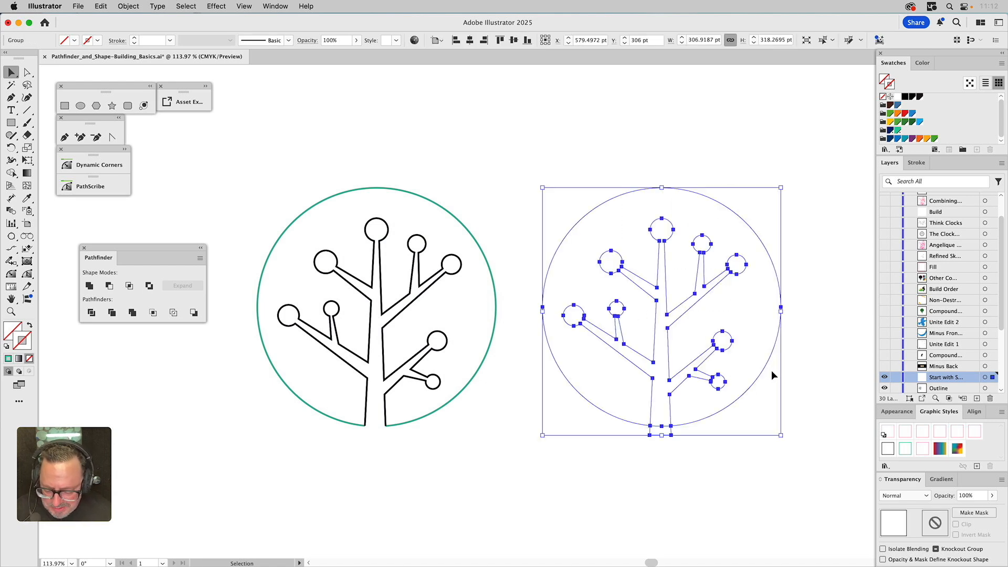
{"action": "left_click", "coordinate": [802, 425]}
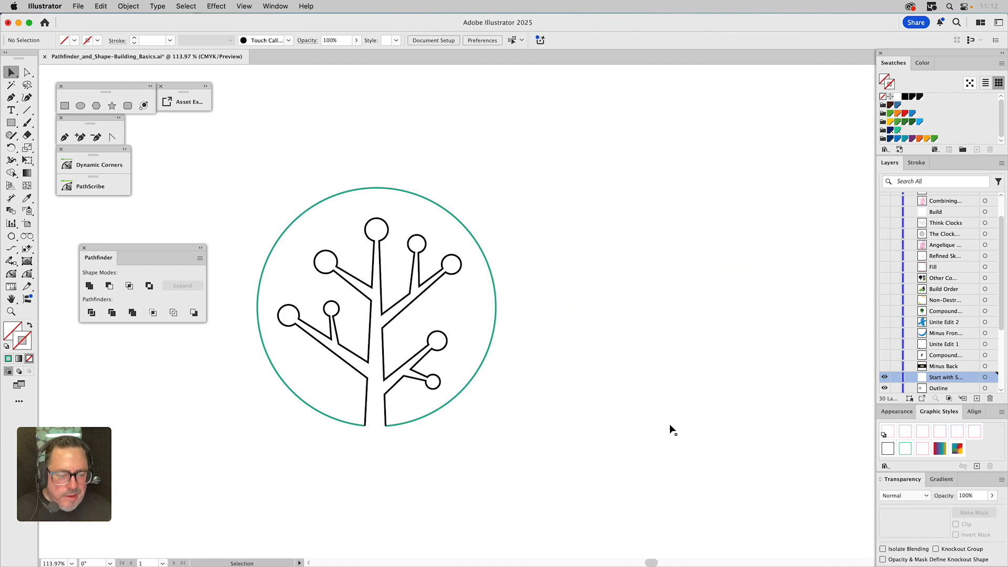
{"action": "left_click", "coordinate": [662, 428]}
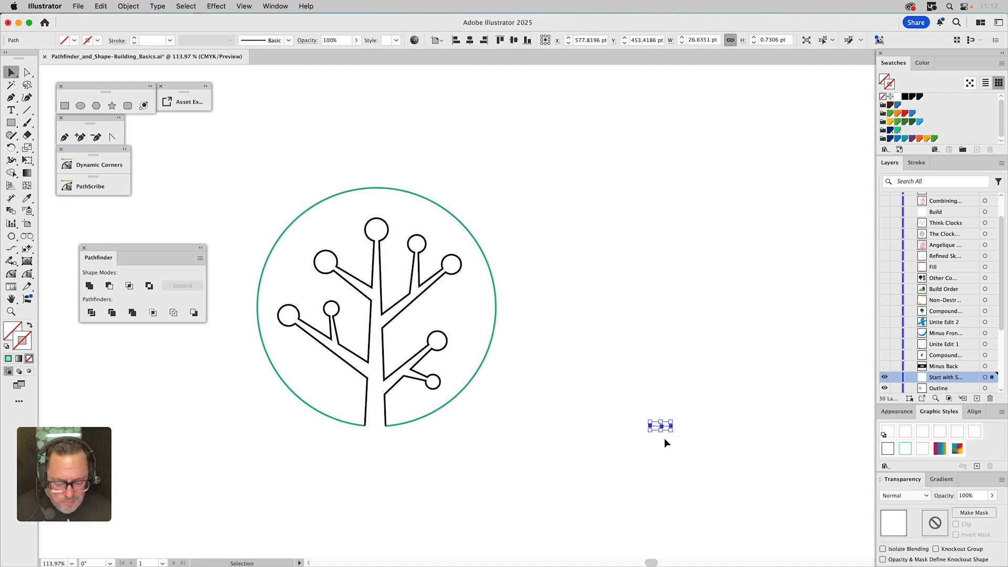
{"action": "left_click", "coordinate": [666, 437]}
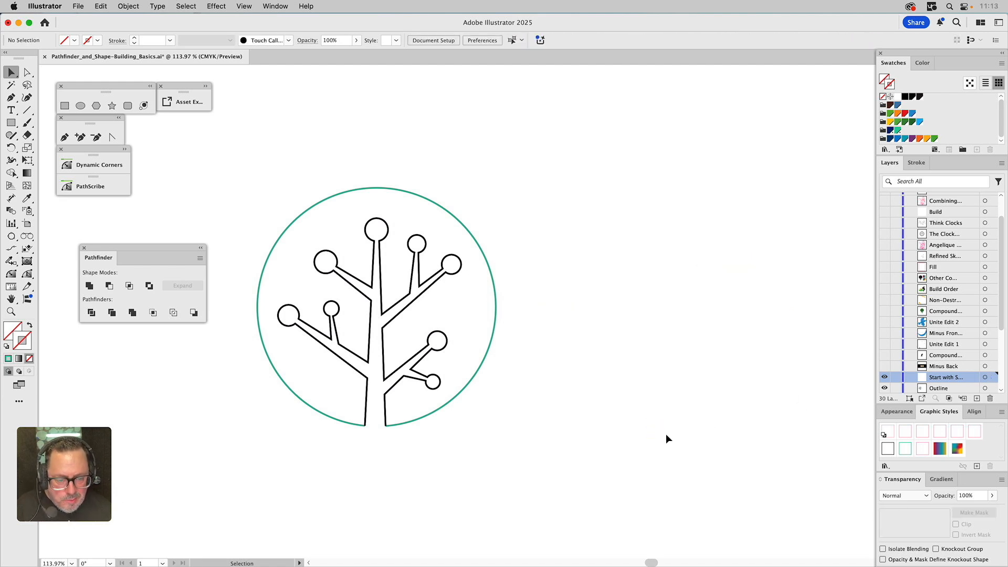
Apply the black stroke graphic style to the outlined tree and the teal stroke style to its circle
{"action": "left_click", "coordinate": [720, 347]}
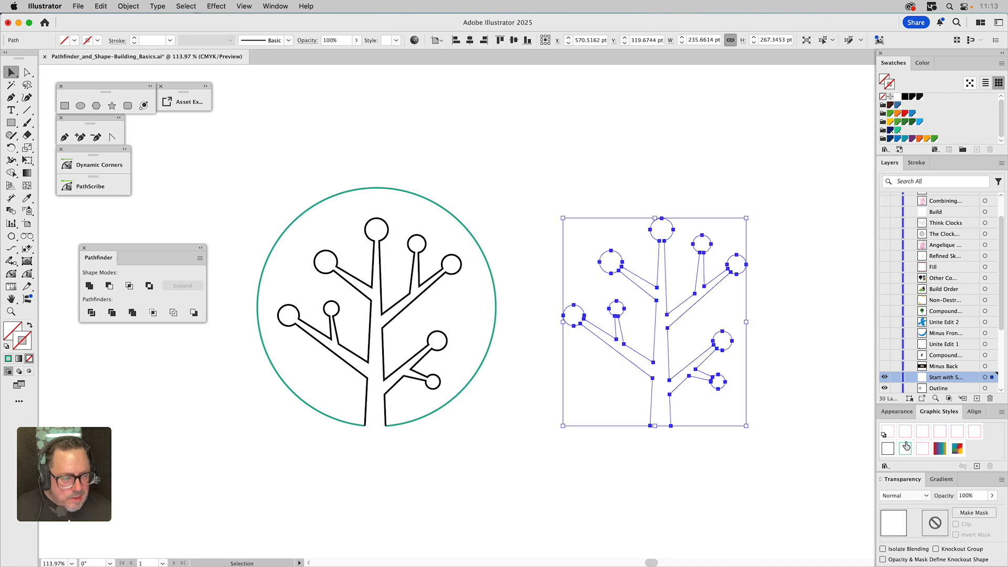
{"action": "left_click", "coordinate": [889, 447]}
{"action": "left_click", "coordinate": [781, 319]}
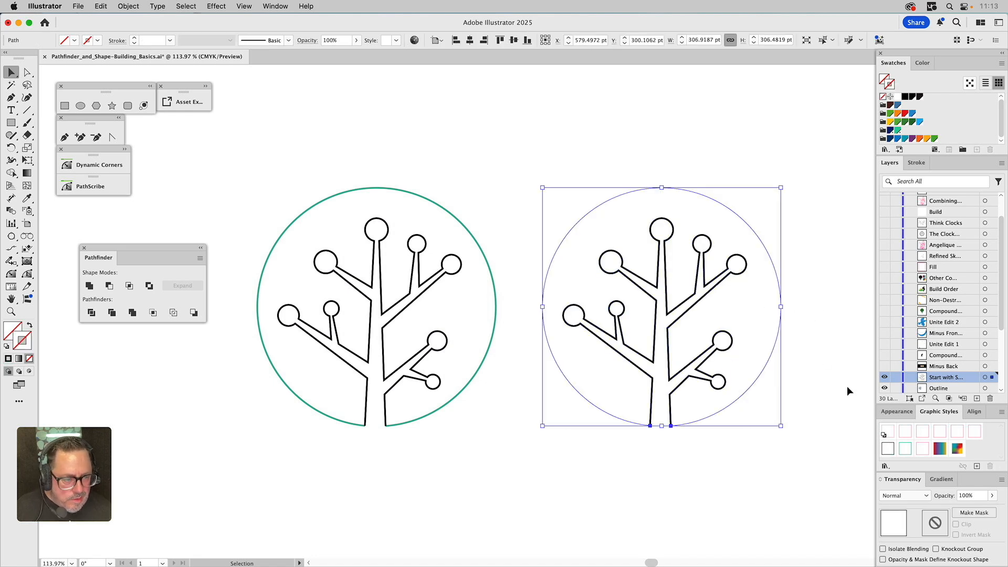
{"action": "left_click", "coordinate": [906, 448]}
{"action": "left_click", "coordinate": [736, 467]}
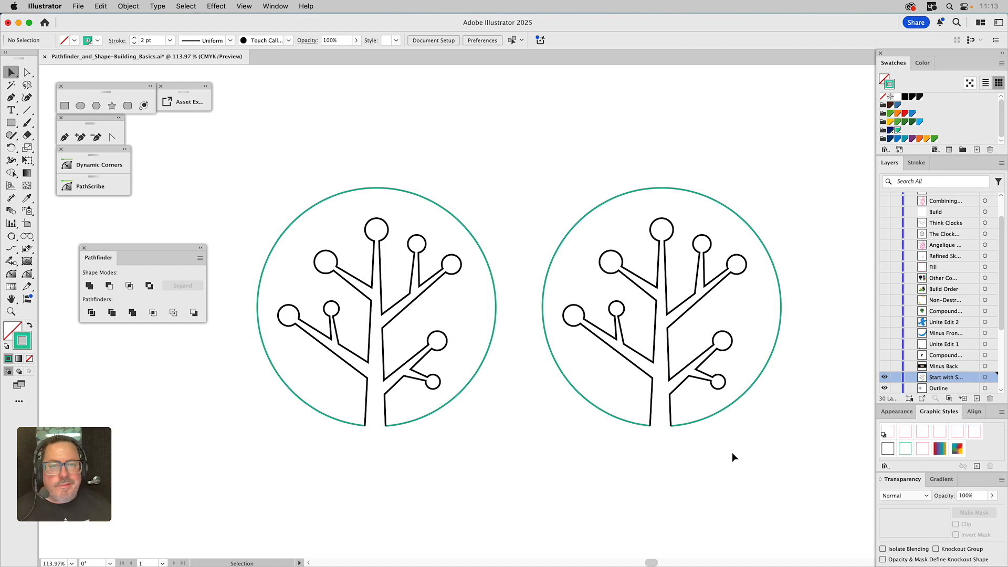
Switch from the 'Start with S…' layer to the 'Minus Back' layer and apply Minus Front to the left pair of circles
{"action": "left_click", "coordinate": [885, 379], "text": "super"}
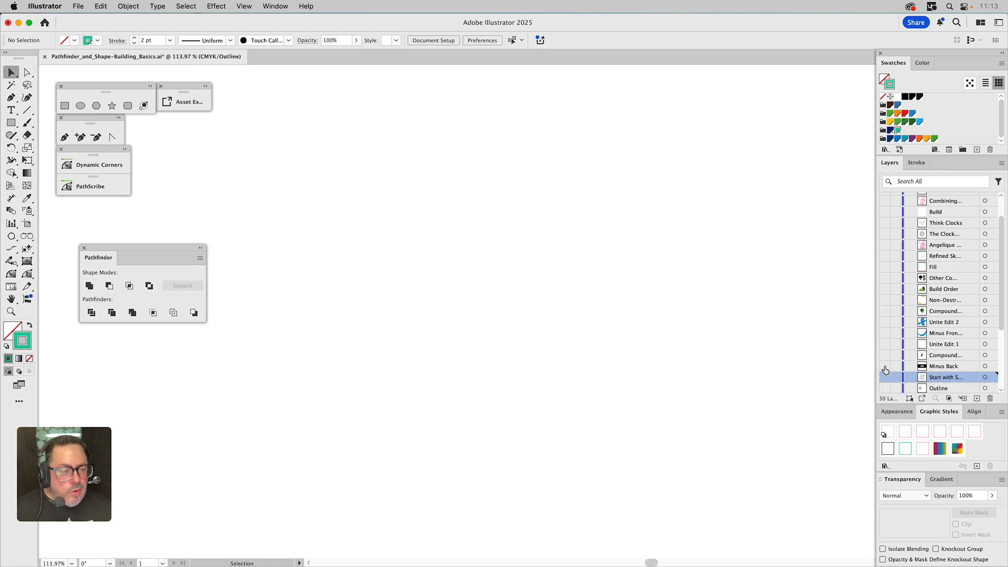
{"action": "left_click", "coordinate": [885, 368]}
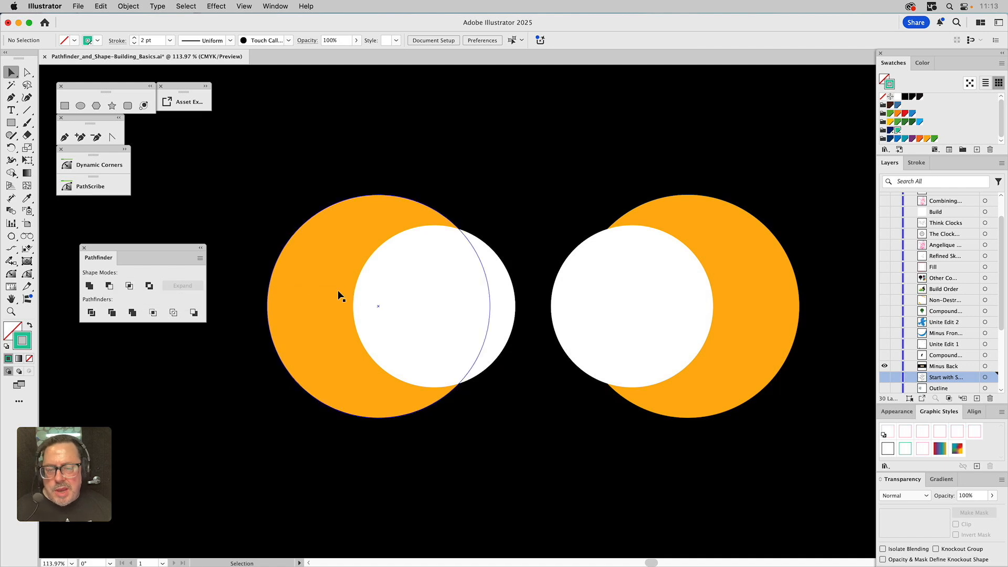
{"action": "left_click", "coordinate": [371, 294]}
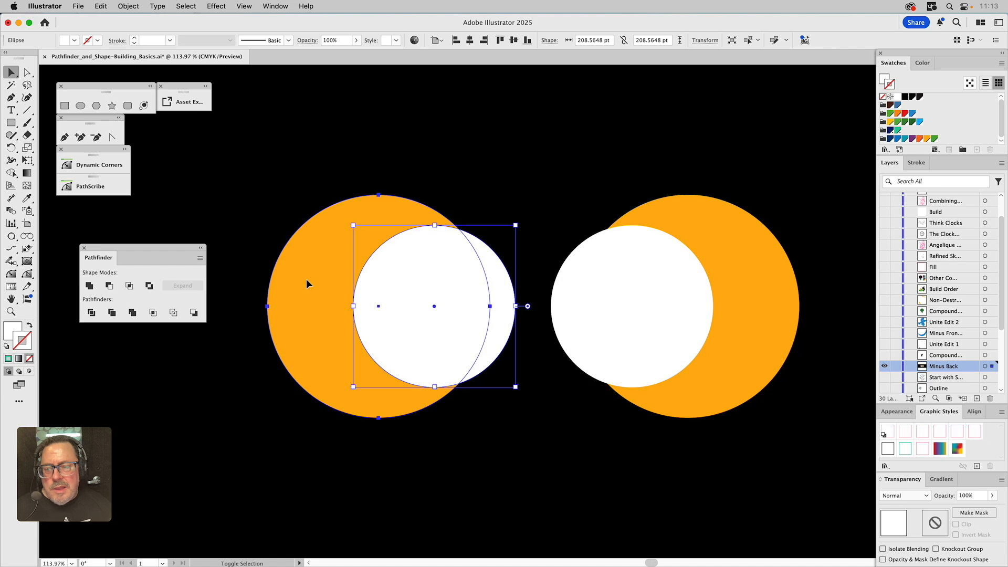
{"action": "left_click", "coordinate": [307, 281], "text": "shift"}
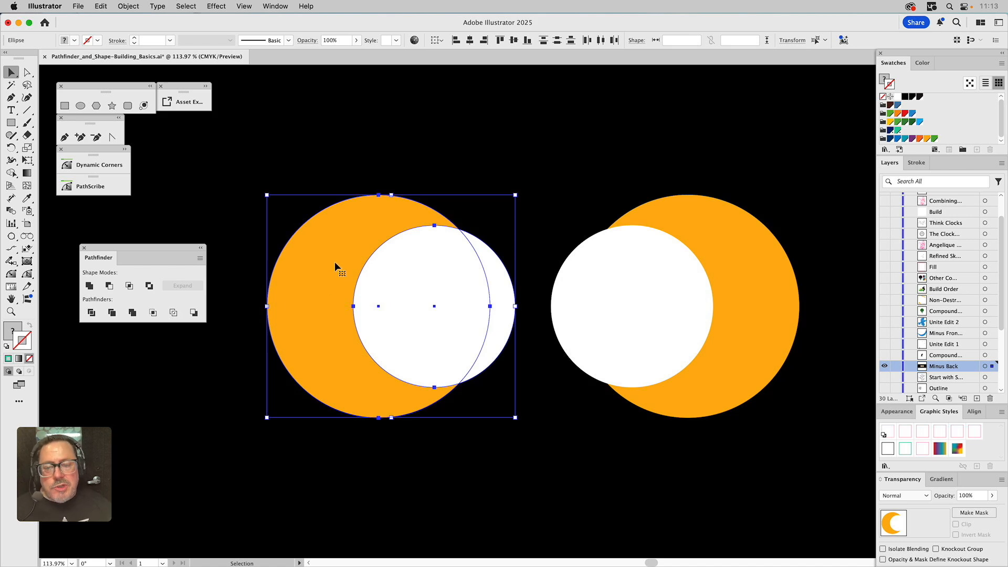
{"action": "left_click", "coordinate": [109, 286]}
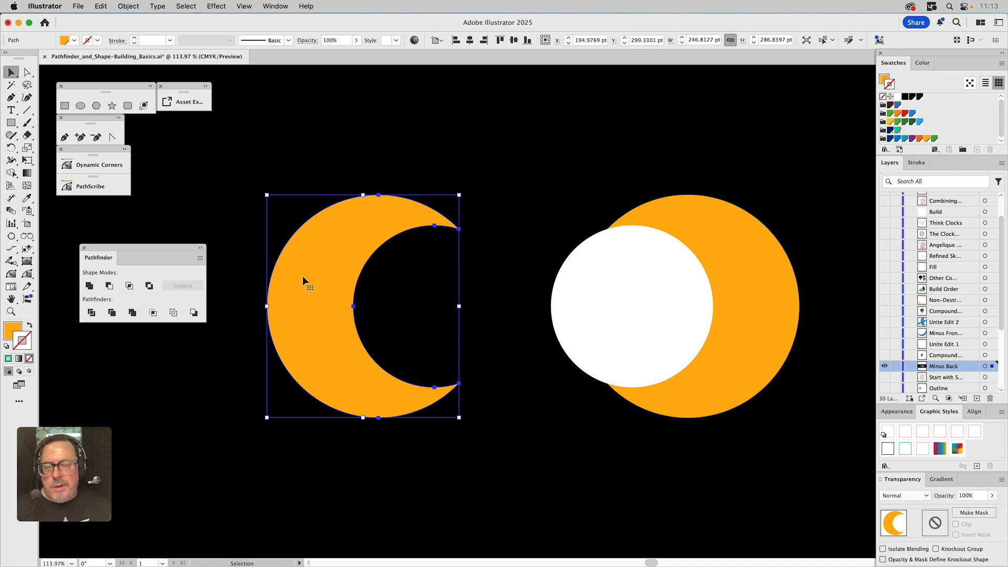
{"action": "left_click", "coordinate": [478, 139]}
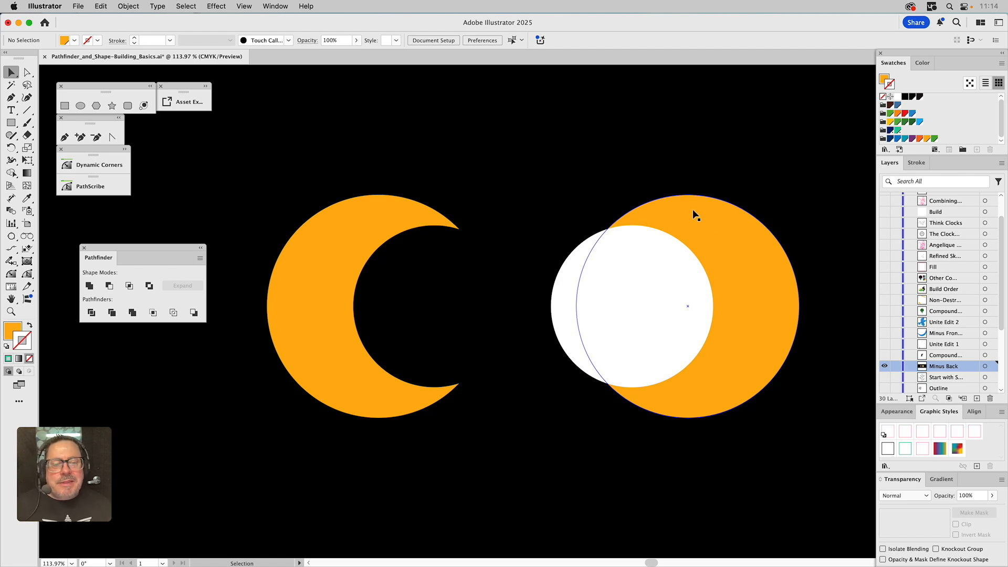
Select the right pair of overlapping circles and apply the Minus Back pathfinder
{"action": "left_click", "coordinate": [695, 227]}
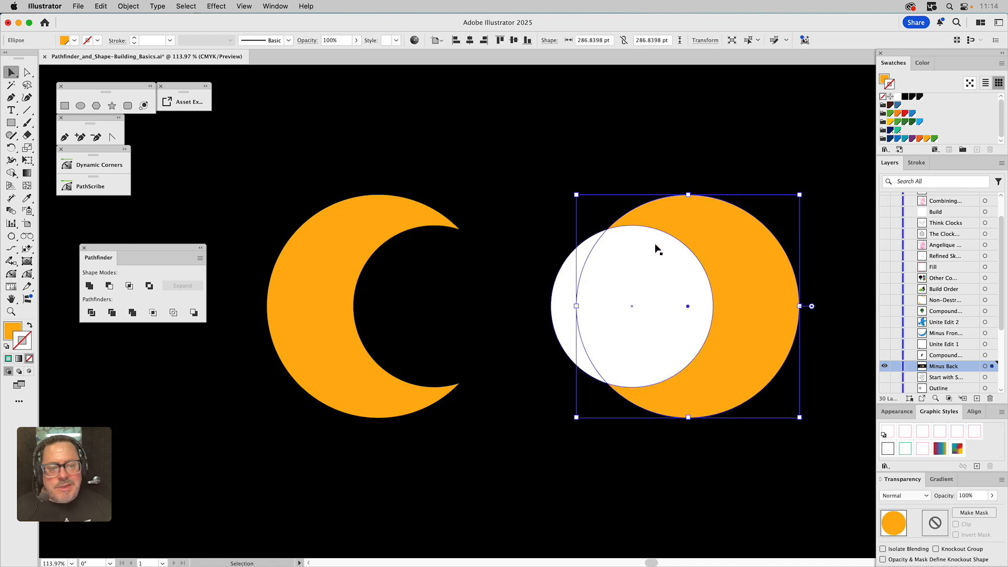
{"action": "left_click", "coordinate": [651, 248], "text": "shift"}
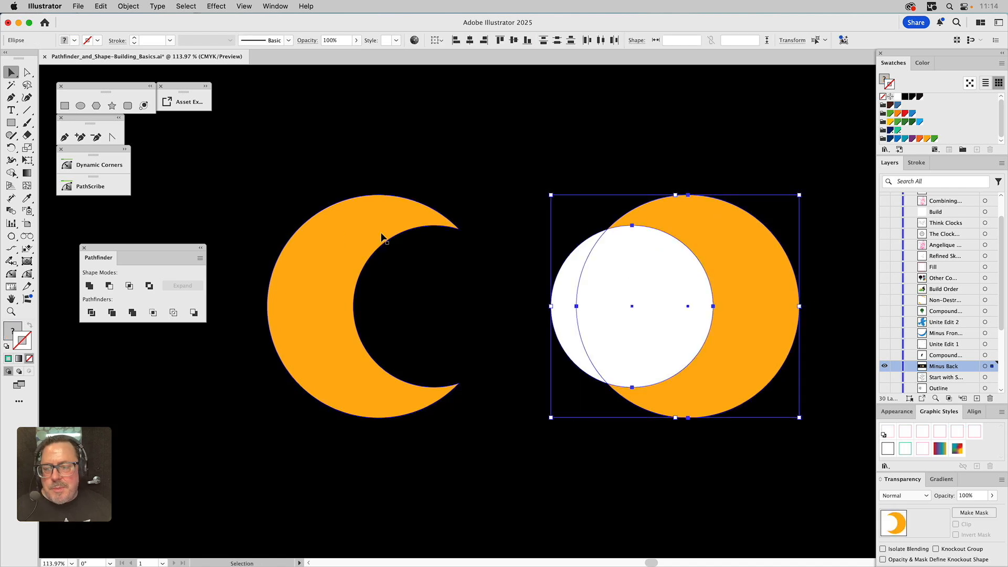
{"action": "left_click", "coordinate": [196, 315]}
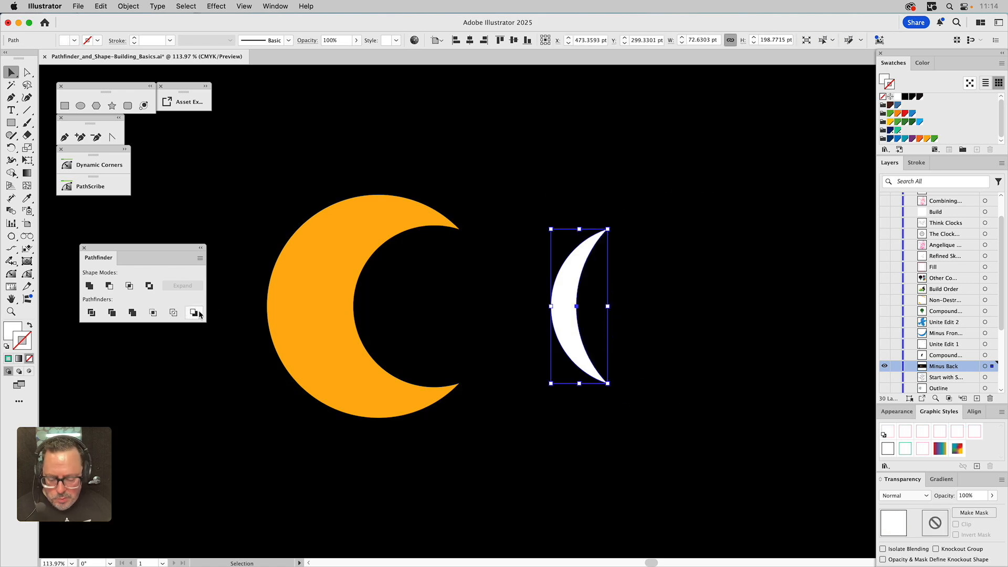
Give the new white crescent the orange fill of the left crescent with the Eyedropper, then deselect
{"action": "key", "text": "i"}
{"action": "left_click", "coordinate": [309, 279]}
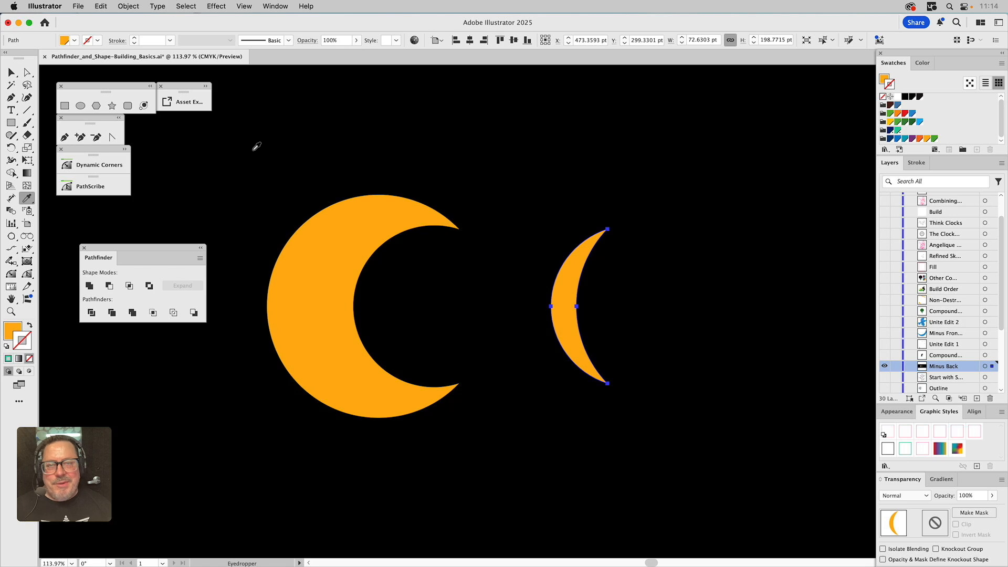
{"action": "key", "text": "super"}
{"action": "left_click", "coordinate": [295, 155], "text": "super"}
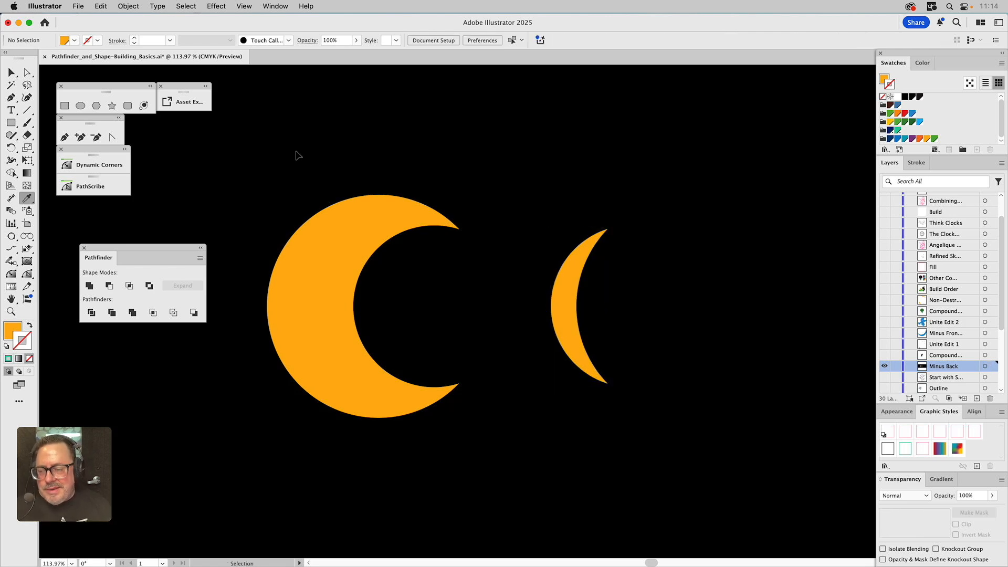
{"action": "key", "text": "v"}
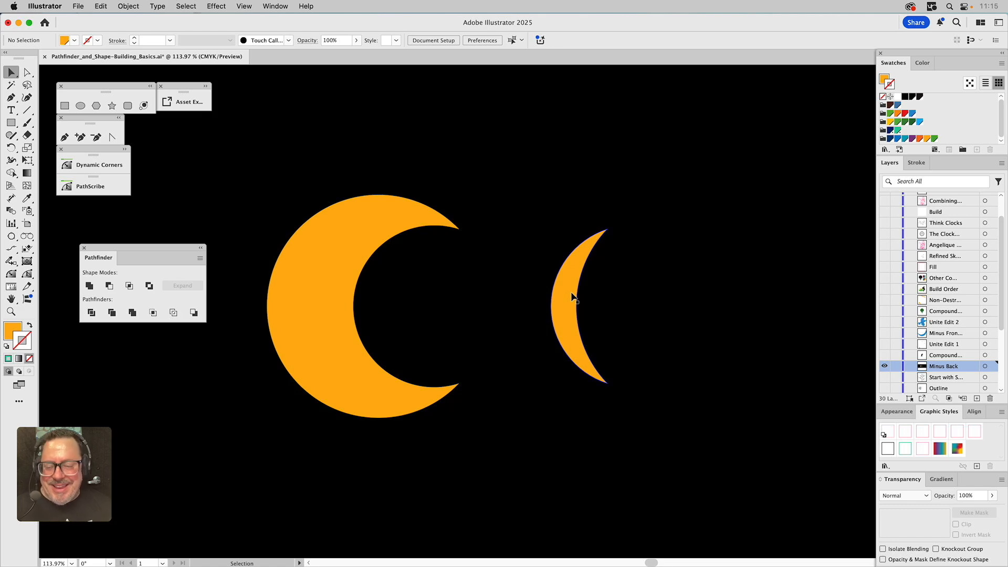
Switch to the 'Compound…' layer and select the character artwork to inspect its appearance, then deselect
{"action": "left_click", "coordinate": [885, 367]}
{"action": "left_click", "coordinate": [884, 355]}
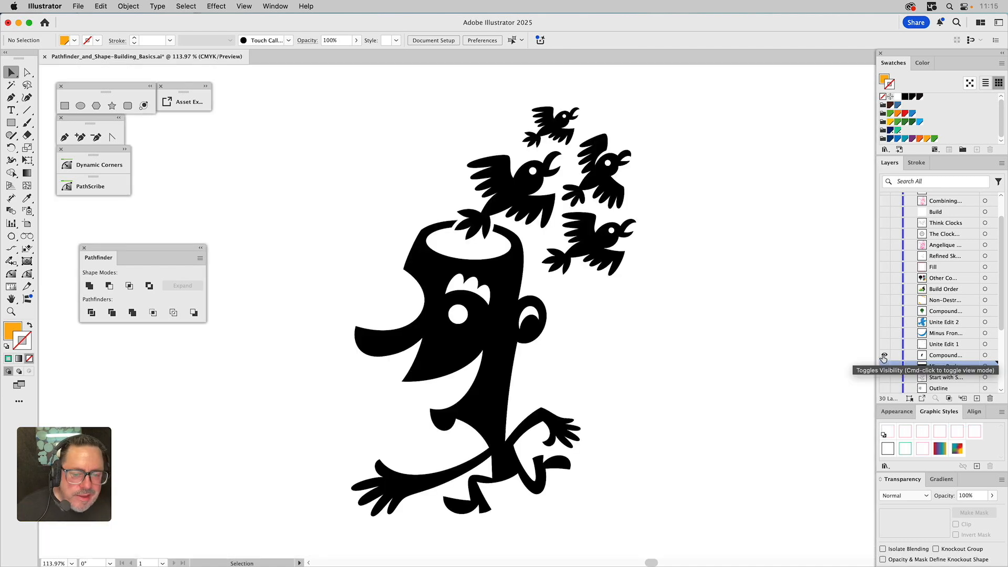
{"action": "left_click", "coordinate": [940, 357]}
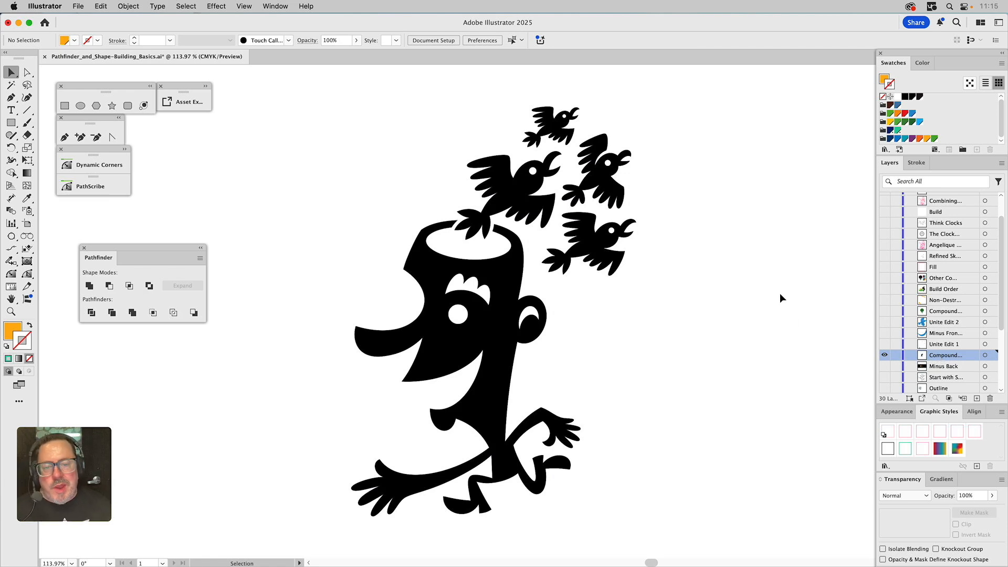
{"action": "left_click", "coordinate": [524, 267]}
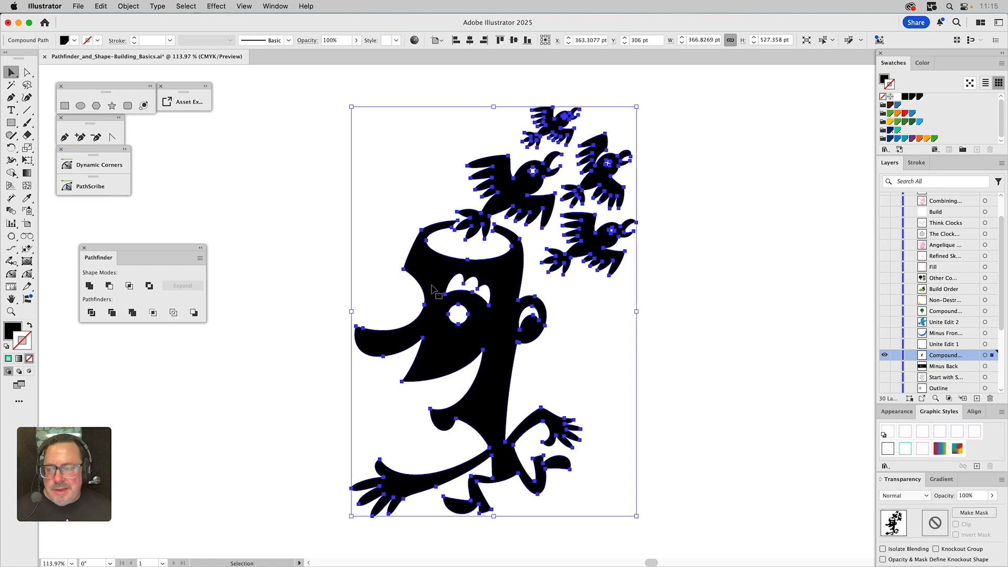
{"action": "left_click", "coordinate": [900, 411]}
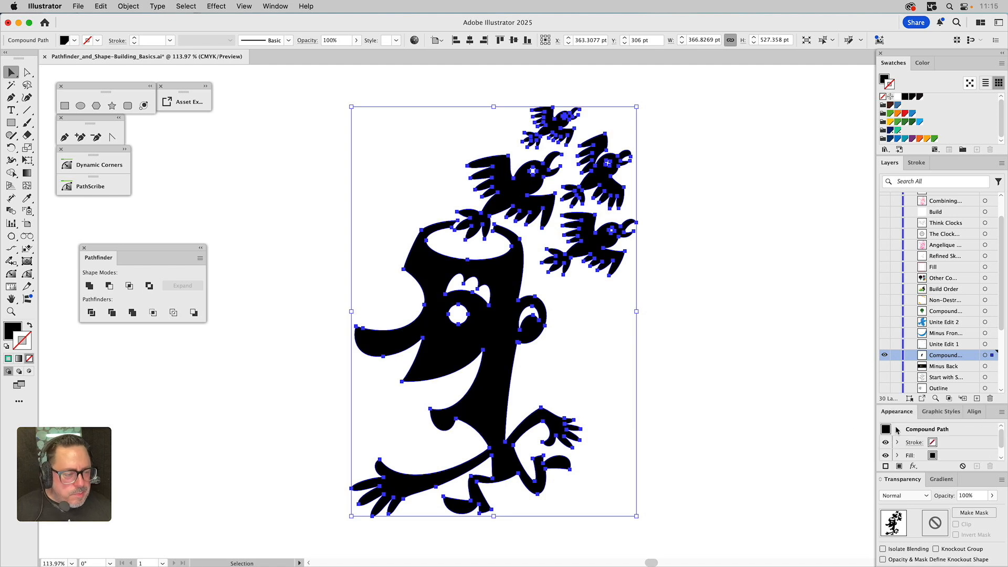
{"action": "left_click", "coordinate": [715, 262]}
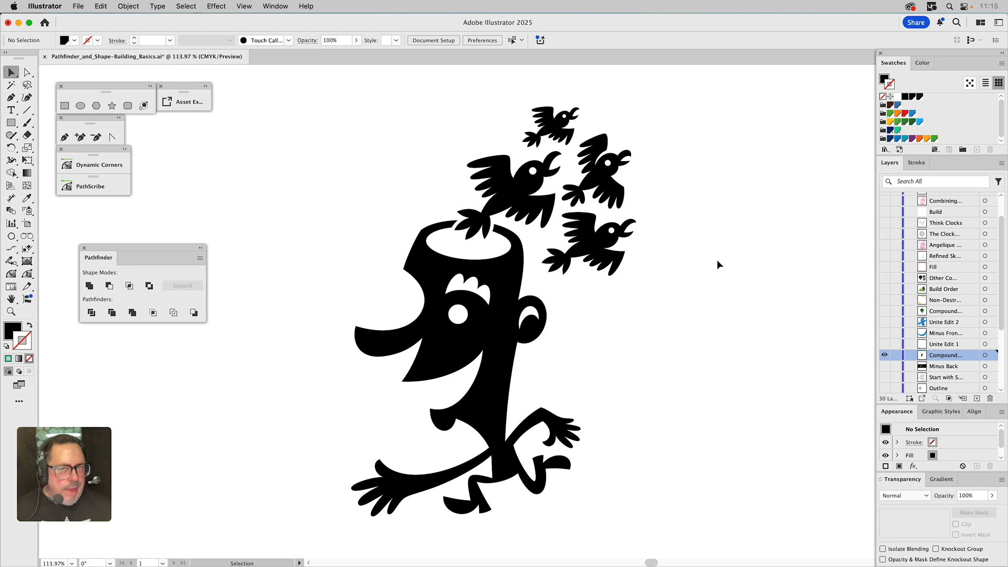
Show the 'Unite Edit 1' layer and select its blue mouth piece together with the figure, then deselect
{"action": "left_click", "coordinate": [885, 354]}
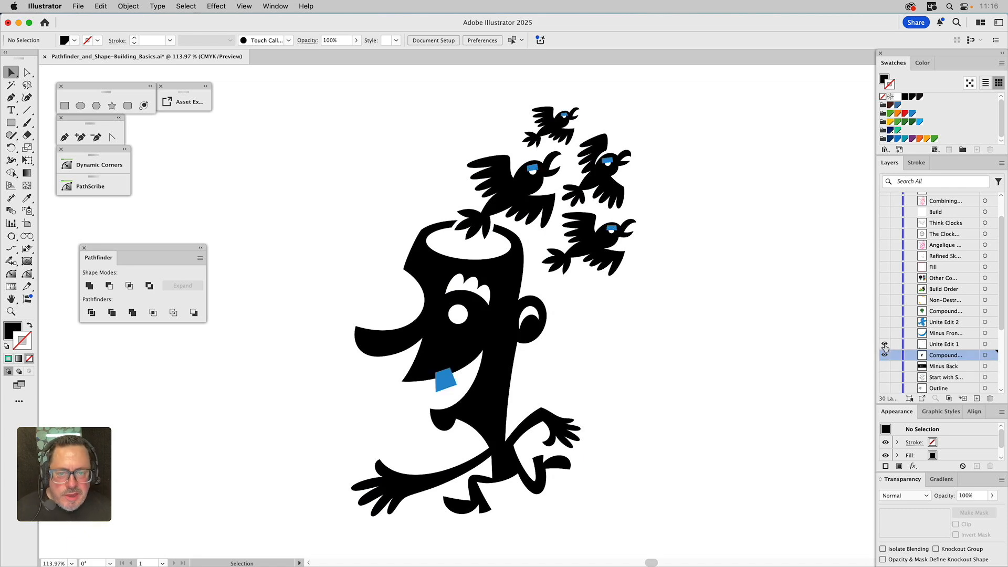
{"action": "left_click", "coordinate": [885, 344]}
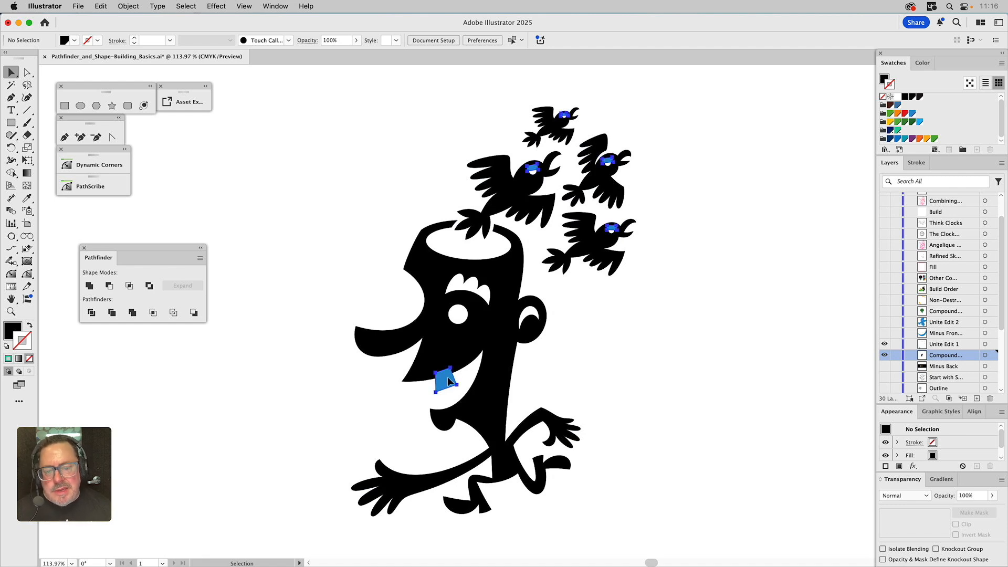
{"action": "left_click", "coordinate": [448, 381]}
{"action": "left_click", "coordinate": [460, 348], "text": "shift"}
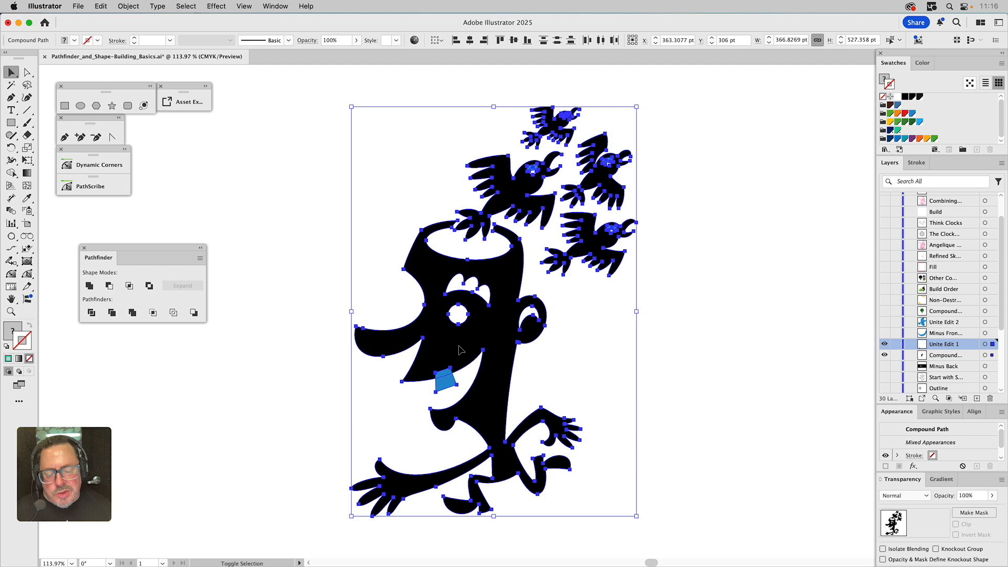
{"action": "left_click", "coordinate": [546, 358]}
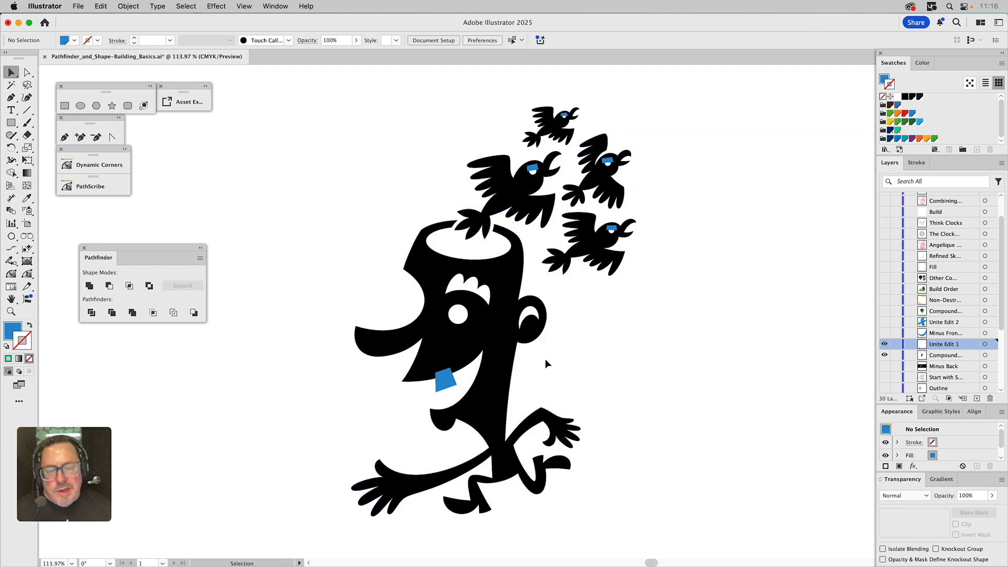
Fill the blue mouth piece with the figure's black using the Eyedropper
{"action": "left_click", "coordinate": [451, 381]}
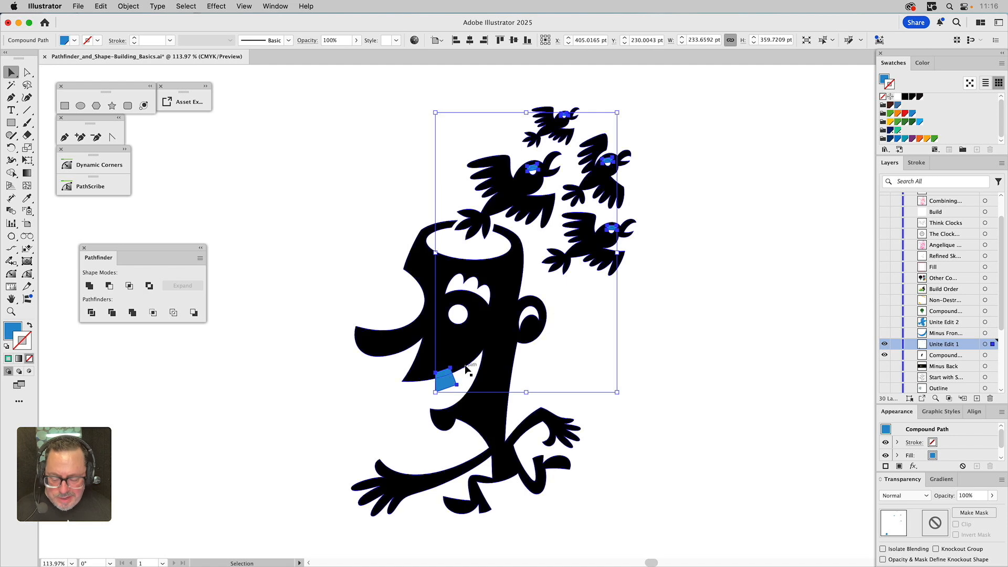
{"action": "key", "text": "i"}
{"action": "left_click", "coordinate": [488, 341]}
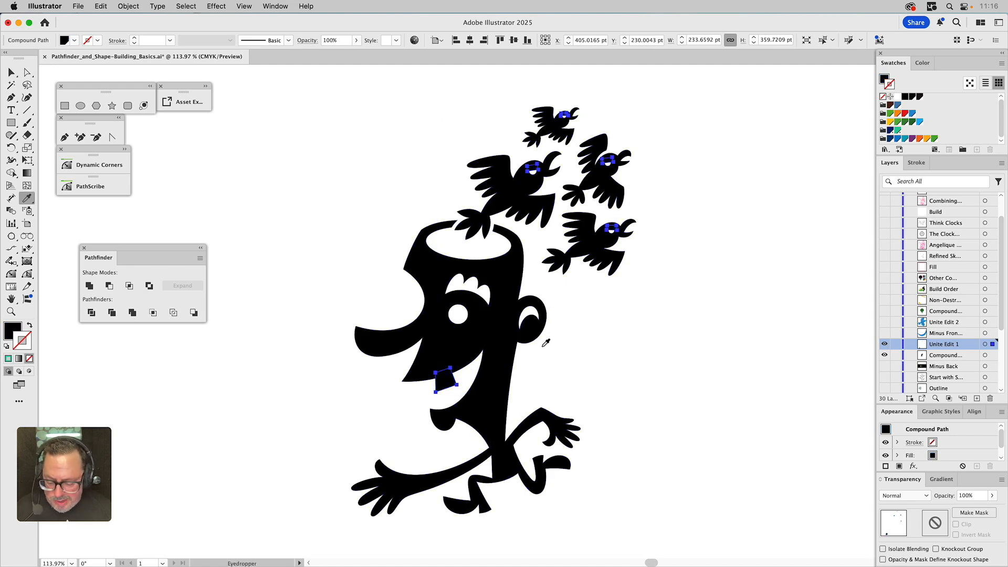
{"action": "key", "text": "v"}
Select the mouth piece with the figure and apply Unite to merge them
{"action": "left_click", "coordinate": [474, 324], "text": "shift"}
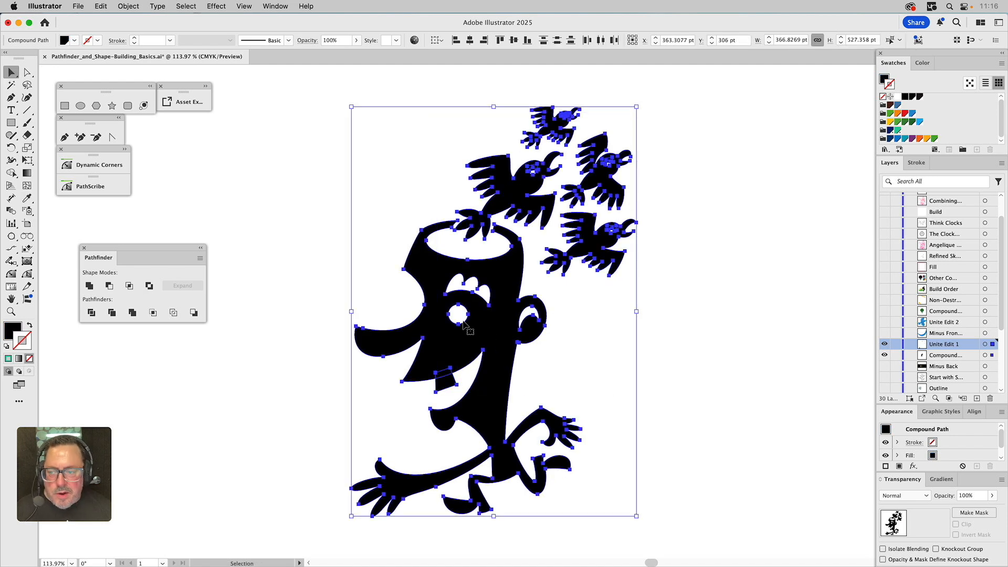
{"action": "left_click", "coordinate": [89, 286]}
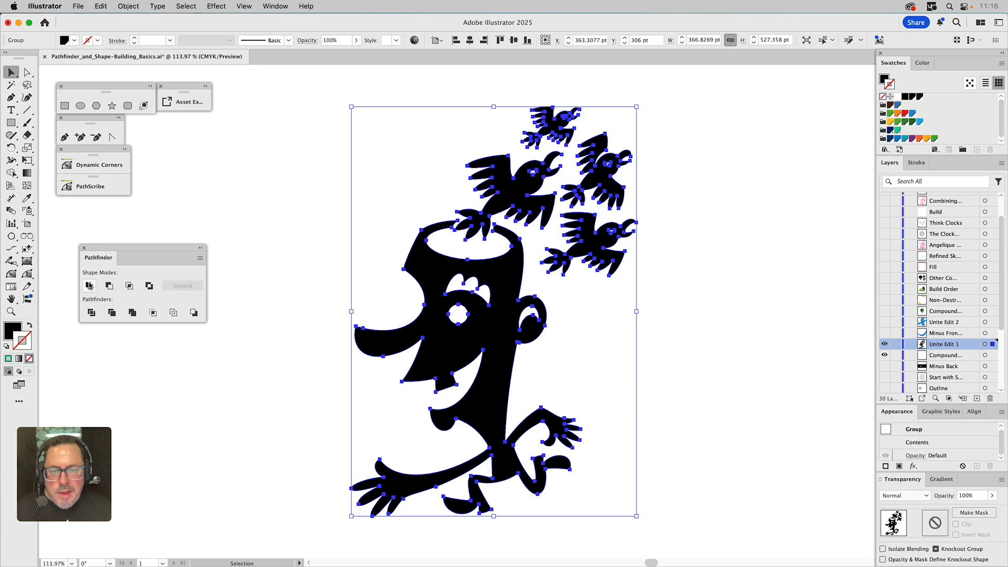
{"action": "left_click", "coordinate": [711, 316]}
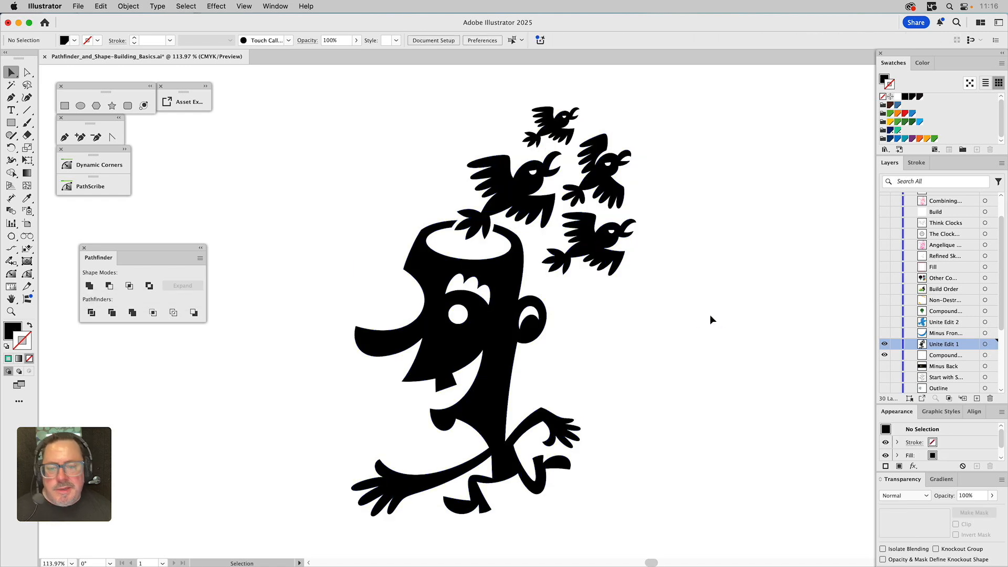
Show the 'Minus Fron…' layer containing the blue eye crescent
{"action": "left_click", "coordinate": [585, 233]}
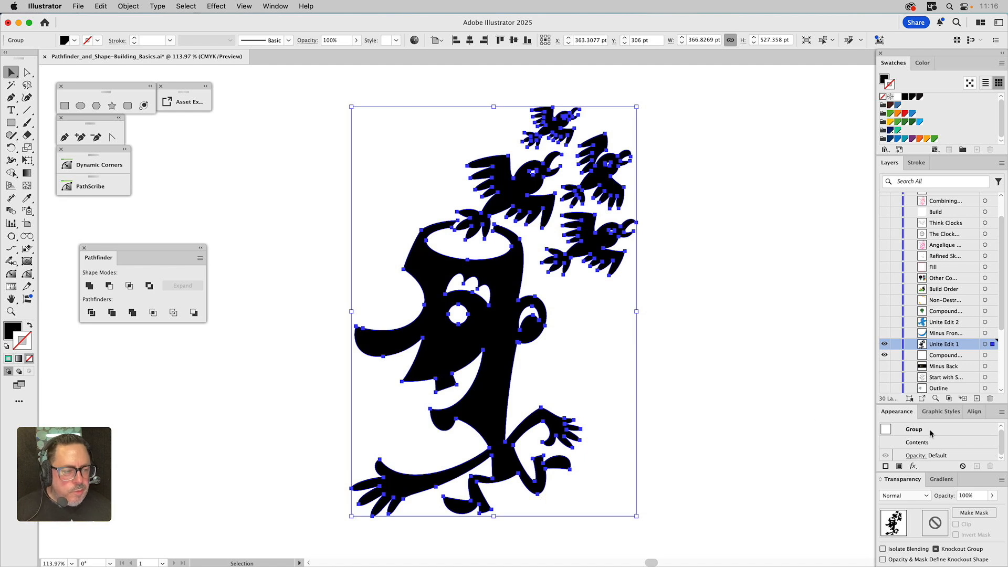
{"action": "left_click", "coordinate": [797, 397]}
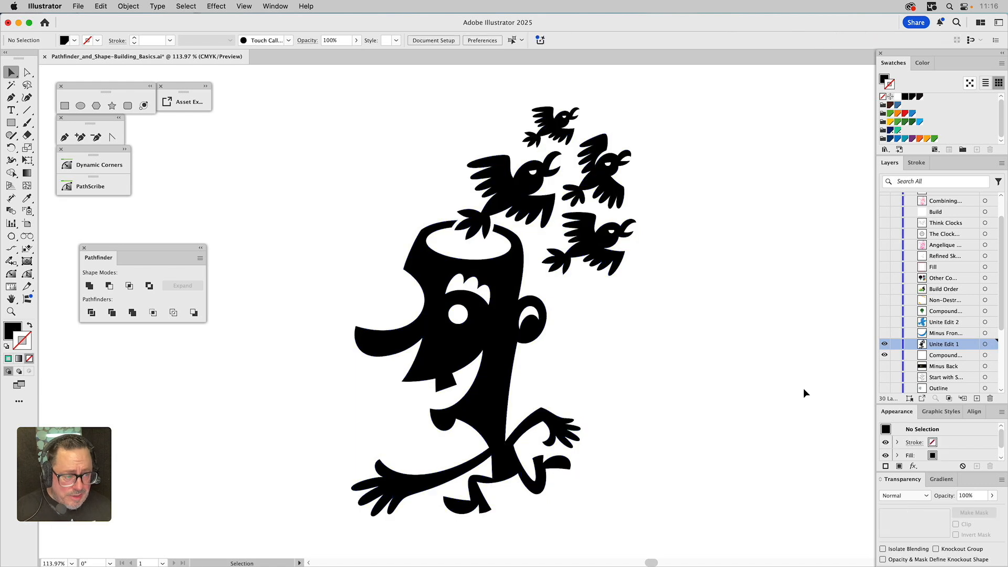
{"action": "left_click", "coordinate": [885, 334]}
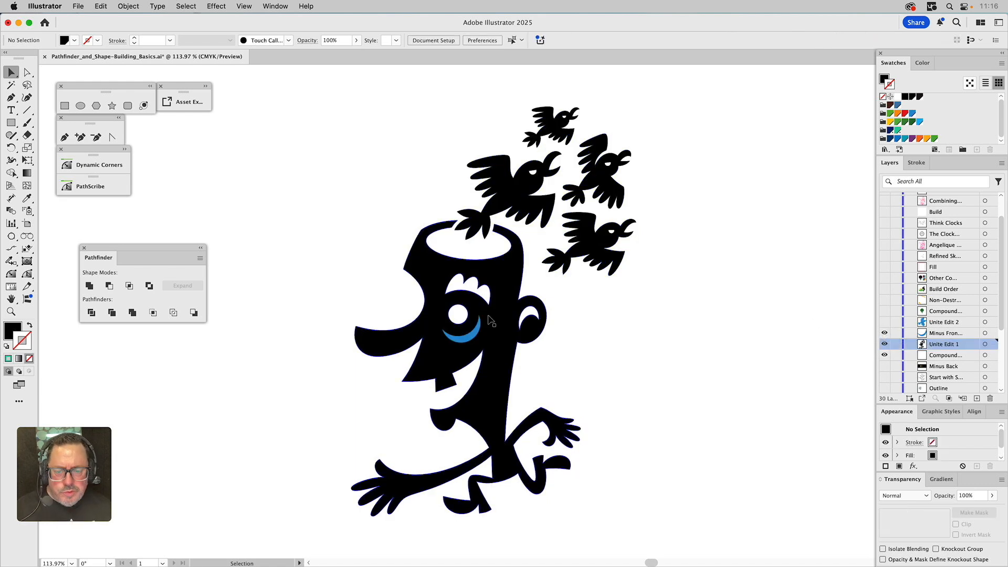
Try to apply Minus Front to the blue eye crescent and the figure, then undo it
{"action": "left_click", "coordinate": [469, 339]}
{"action": "left_click", "coordinate": [499, 338], "text": "shift"}
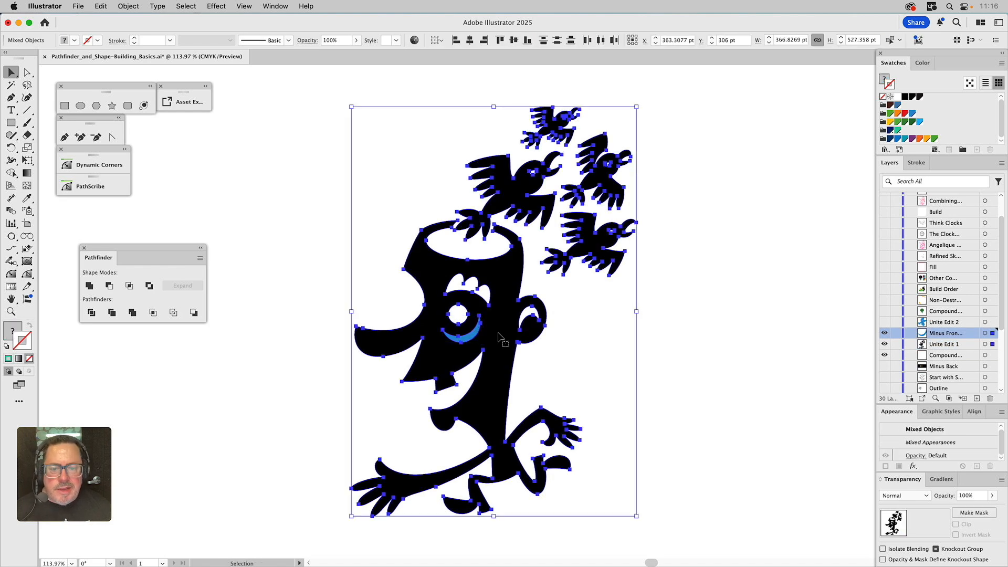
{"action": "left_click", "coordinate": [110, 286]}
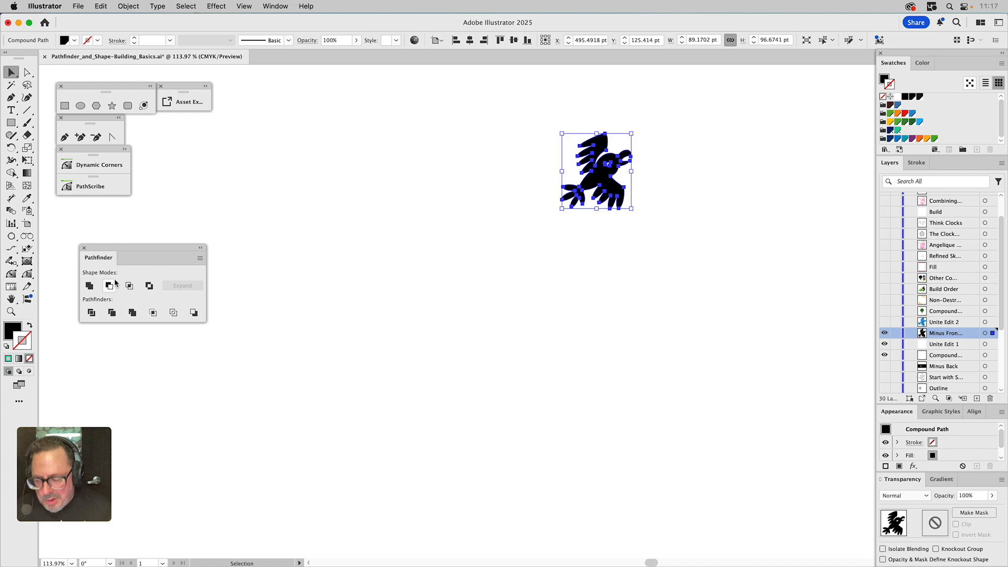
{"action": "key", "text": "super+z"}
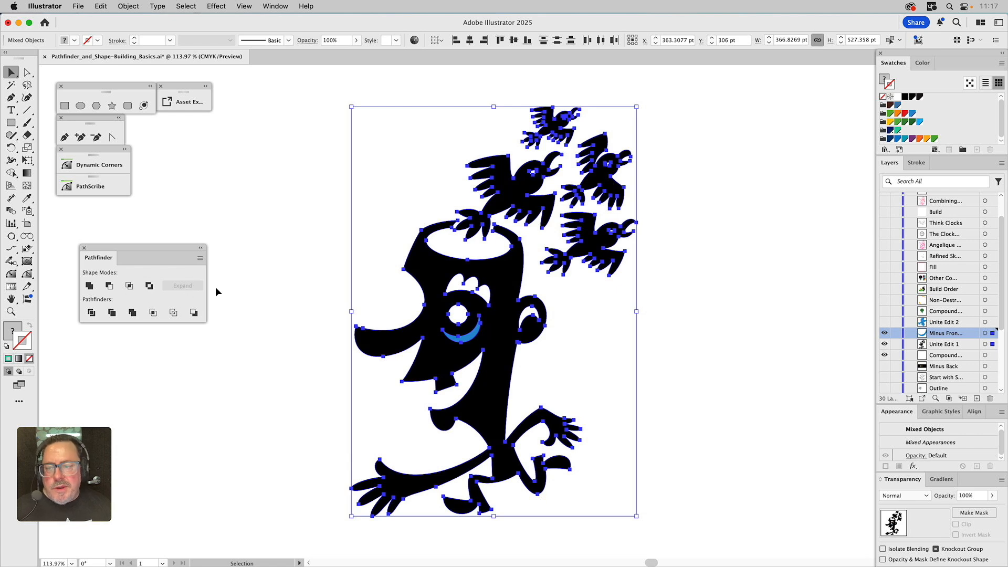
Select the figure's compound path plus the blue eye crescent and apply Minus Front to cut the eye
{"action": "left_click", "coordinate": [253, 288]}
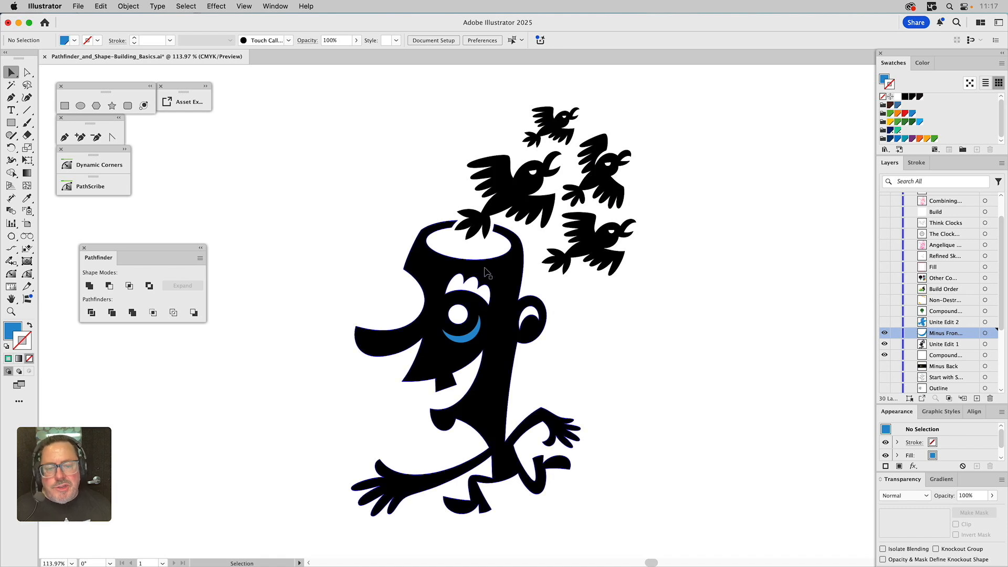
{"action": "left_click", "coordinate": [591, 210]}
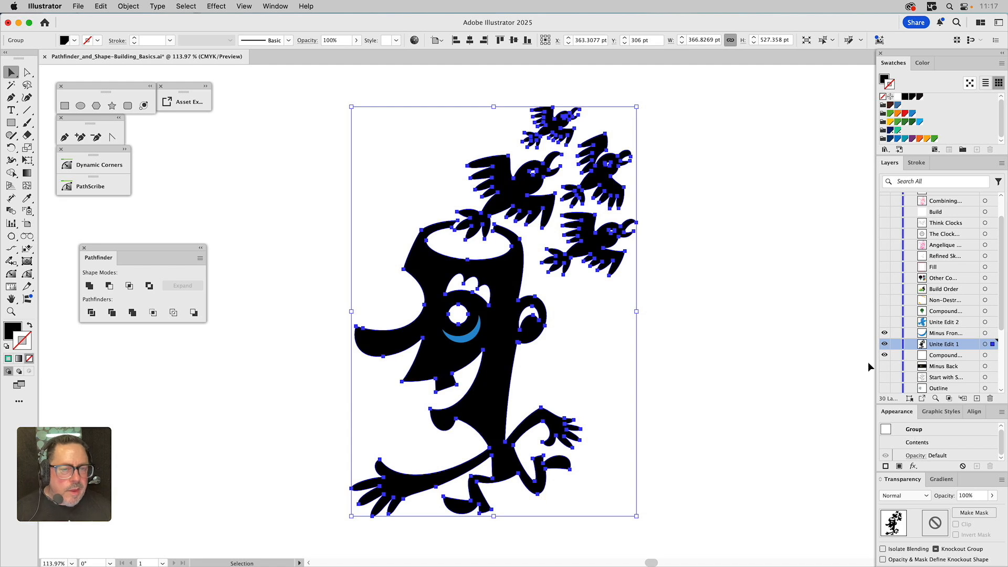
{"action": "double_click", "coordinate": [917, 441]}
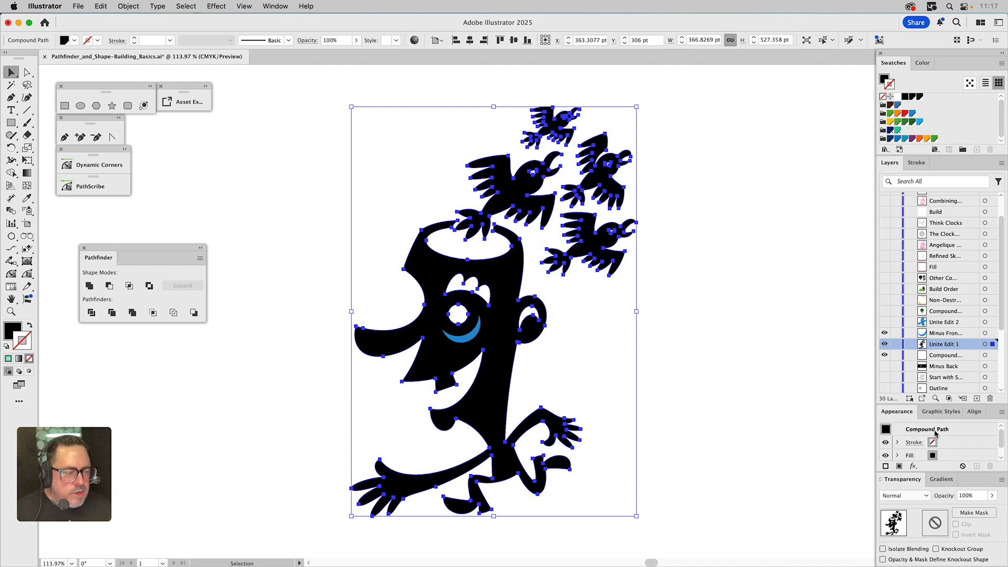
{"action": "left_click", "coordinate": [477, 330], "text": "shift"}
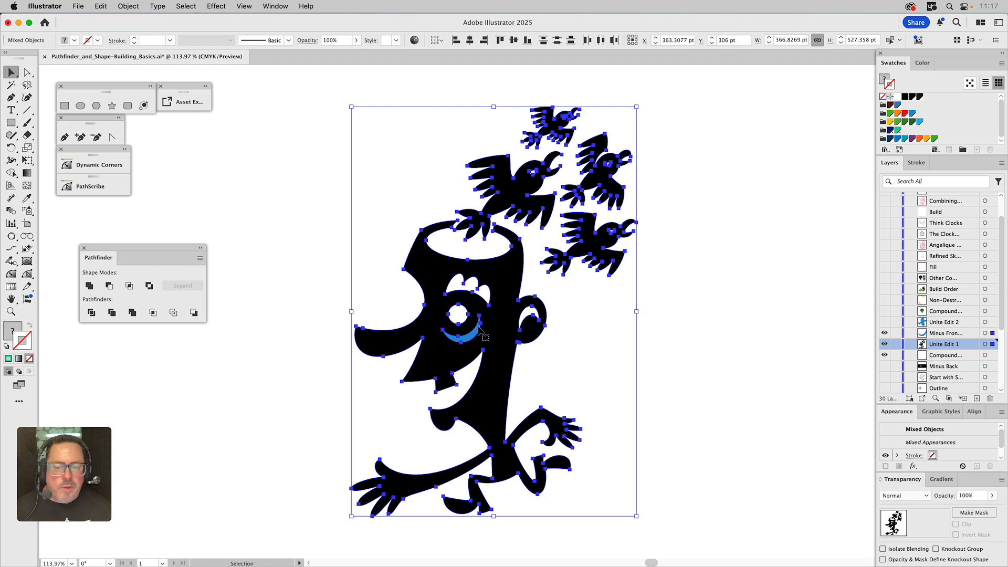
{"action": "left_click", "coordinate": [110, 287]}
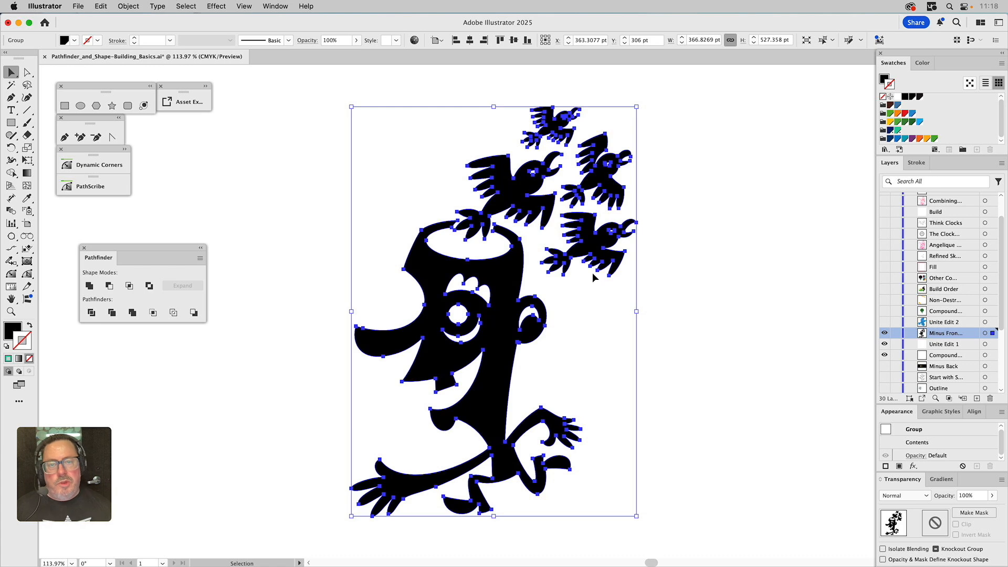
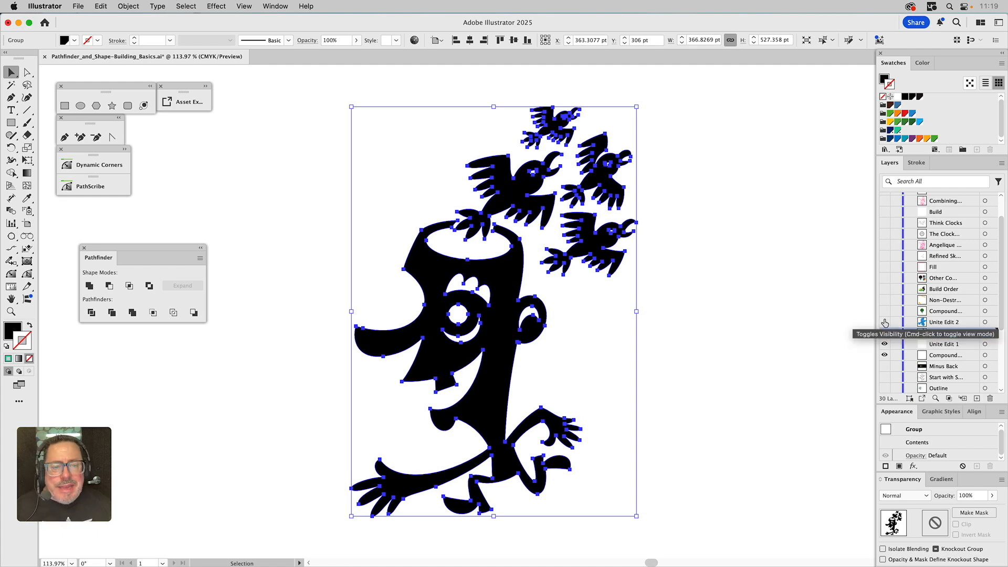
Show the 'Unite Edit 2' layer containing the blue bird
{"action": "left_click", "coordinate": [885, 322]}
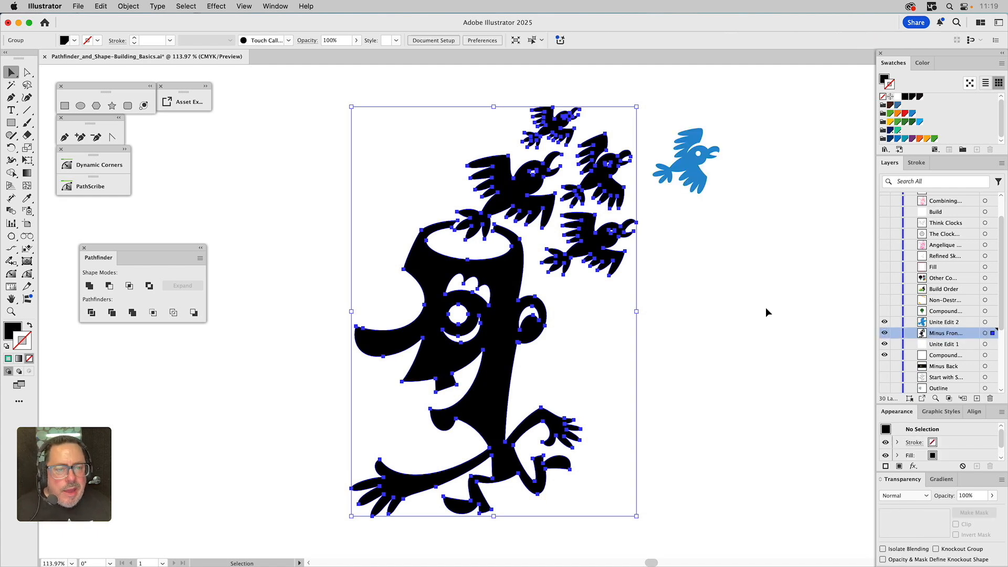
{"action": "left_click", "coordinate": [766, 307]}
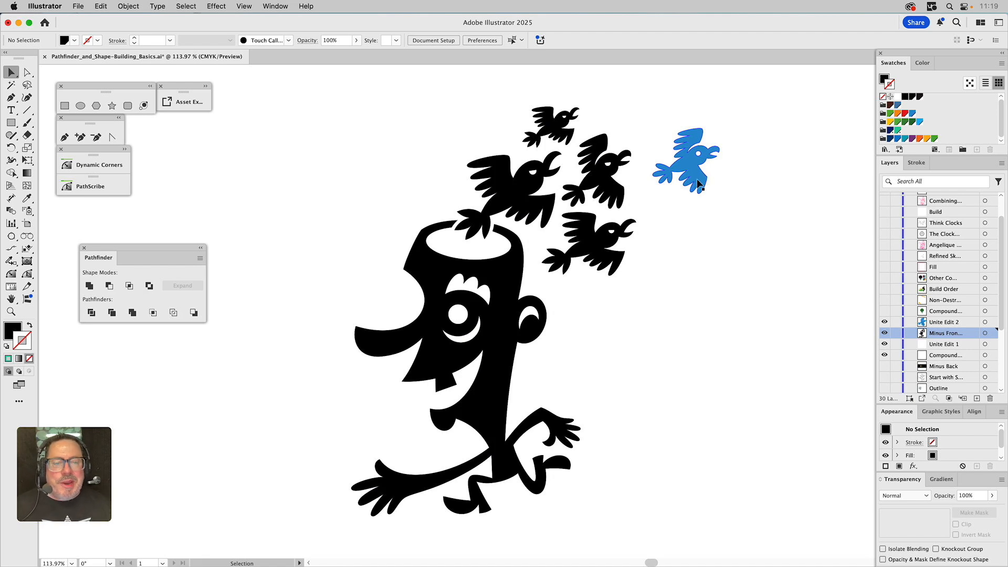
Recolor the blue bird black by sampling the black artwork with the Eyedropper
{"action": "left_click", "coordinate": [618, 192]}
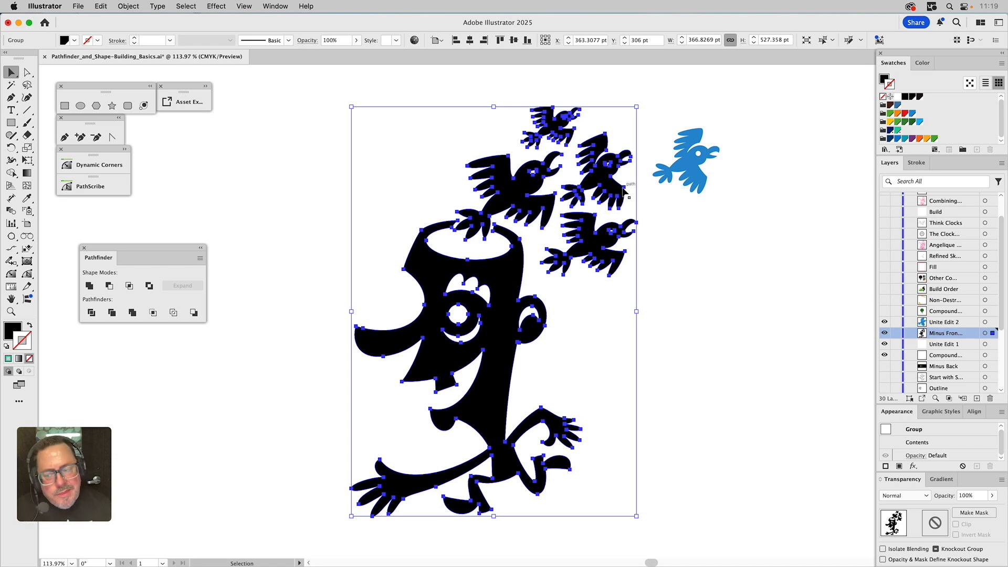
{"action": "left_click", "coordinate": [692, 170]}
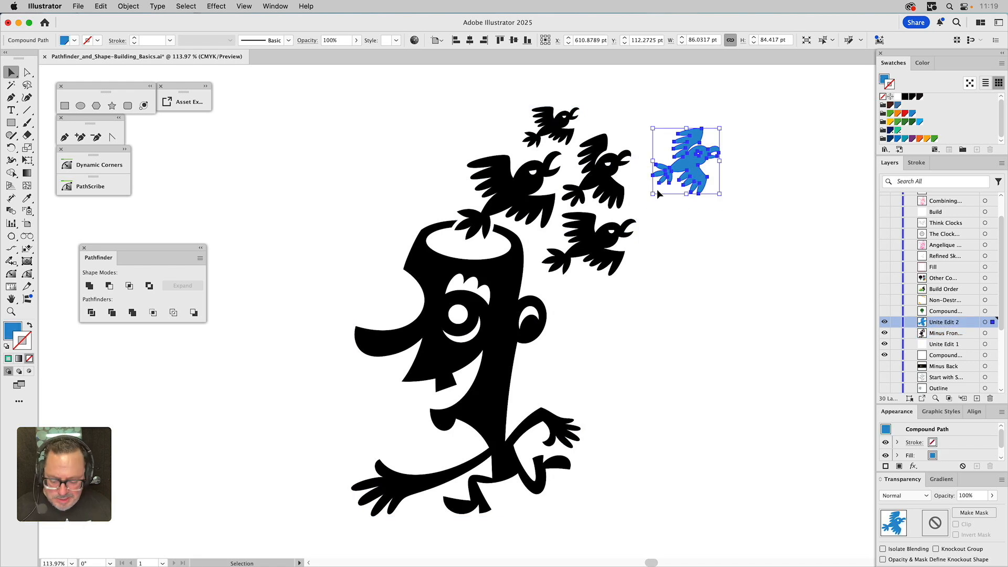
{"action": "key", "text": "i"}
{"action": "left_click", "coordinate": [619, 188]}
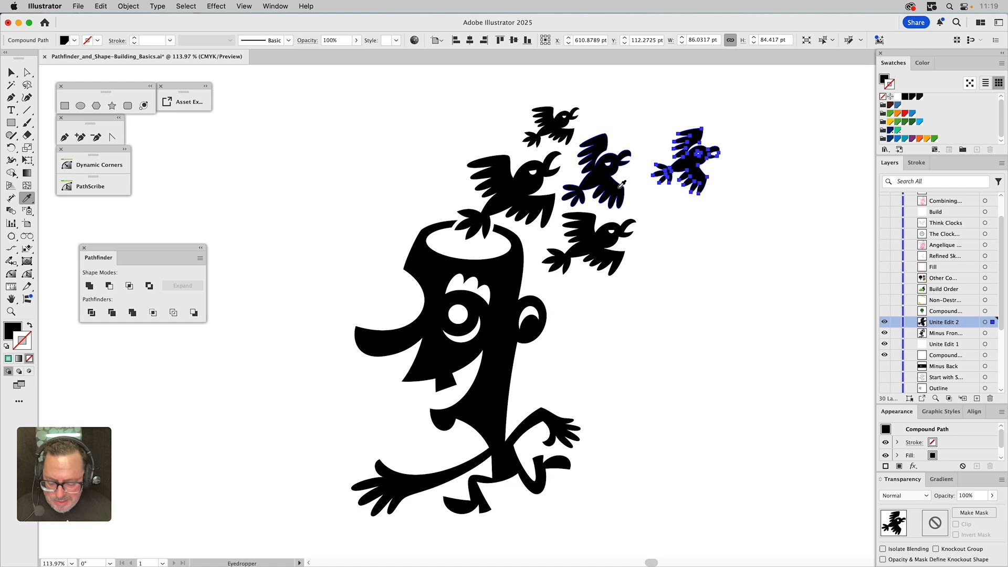
Select the figure group together with the recolored bird and apply Unite to merge them
{"action": "key", "text": "v"}
{"action": "left_click", "coordinate": [614, 186]}
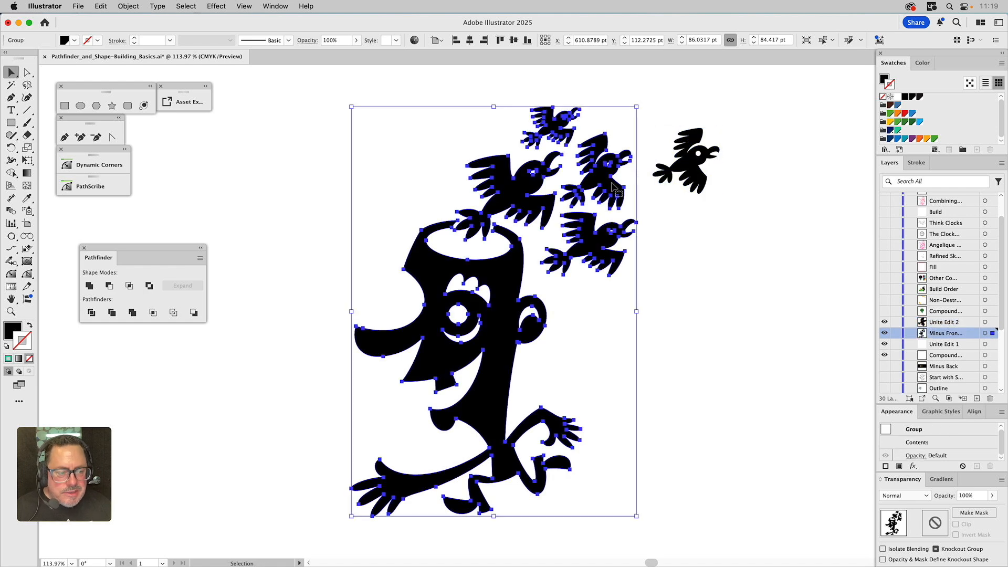
{"action": "left_click", "coordinate": [682, 166], "text": "shift"}
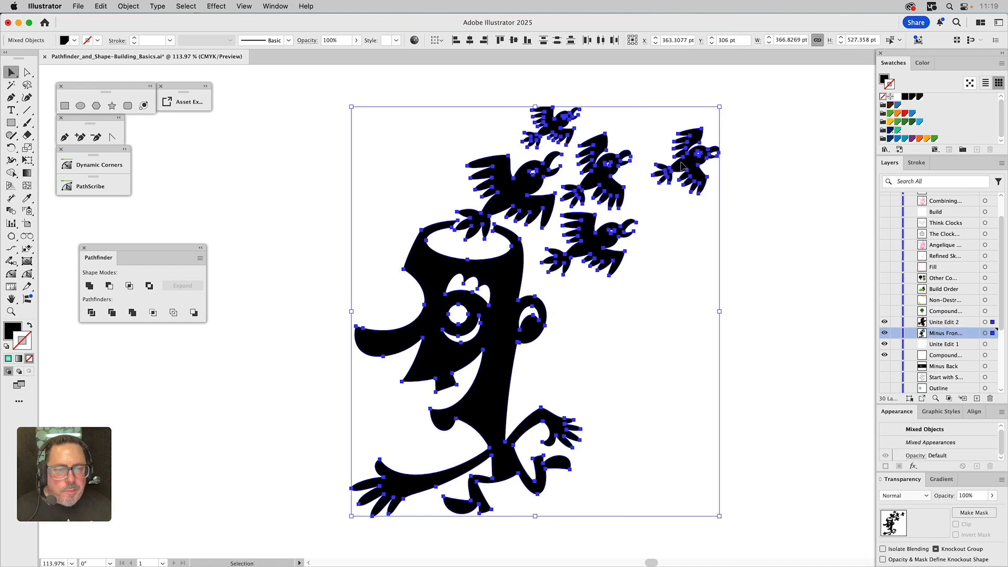
{"action": "left_click", "coordinate": [90, 285]}
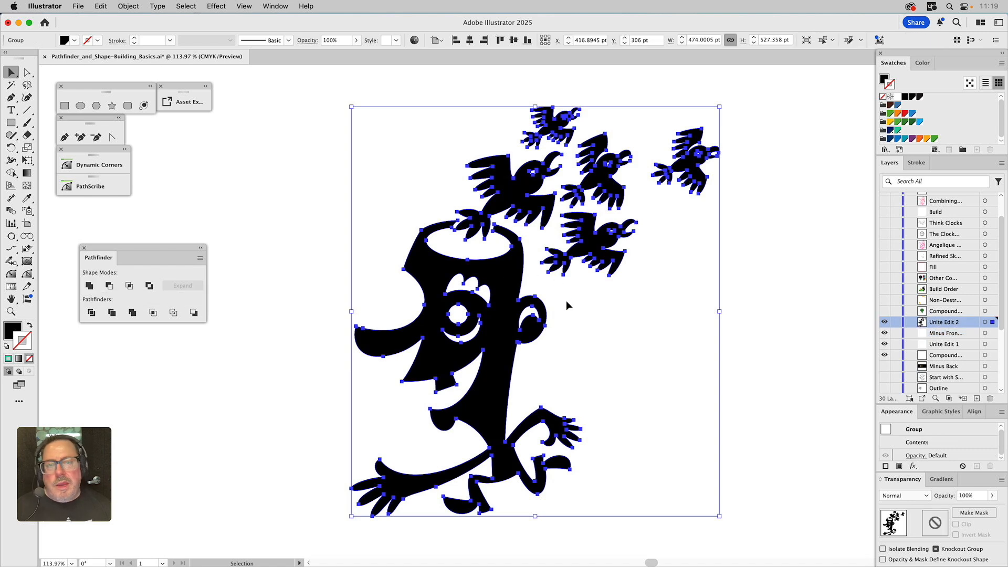
{"action": "left_click", "coordinate": [599, 320]}
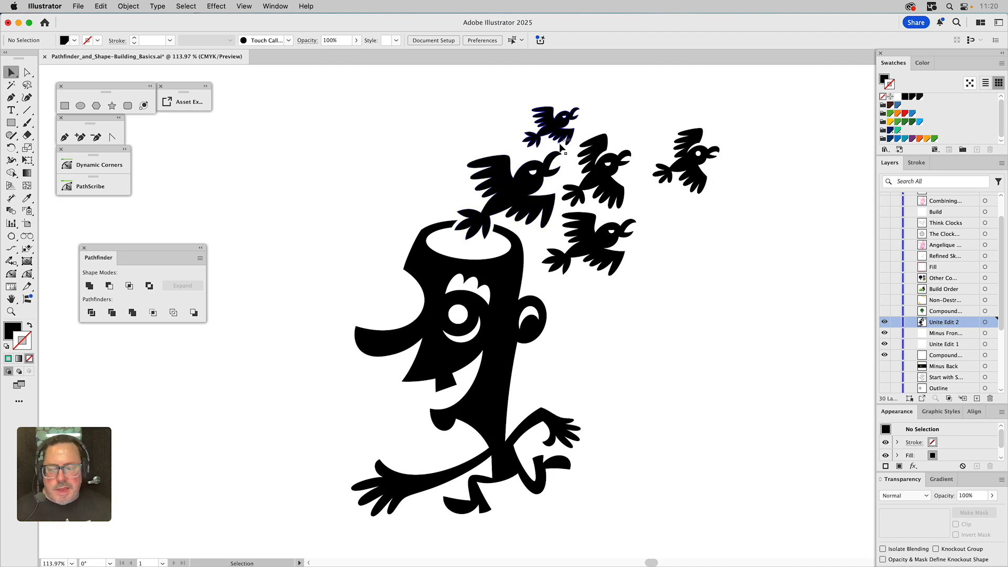
{"action": "left_click", "coordinate": [609, 176]}
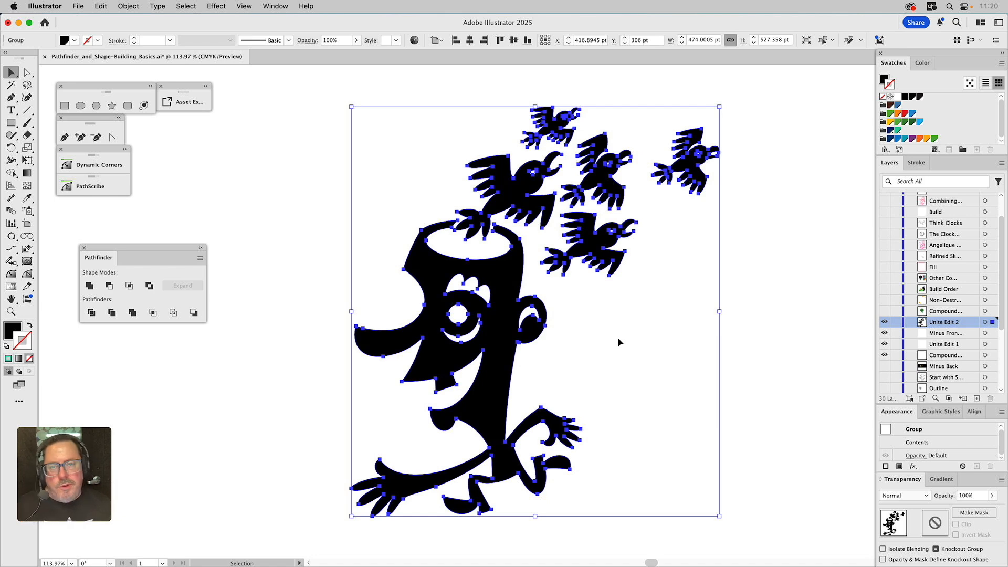
{"action": "left_click", "coordinate": [751, 321]}
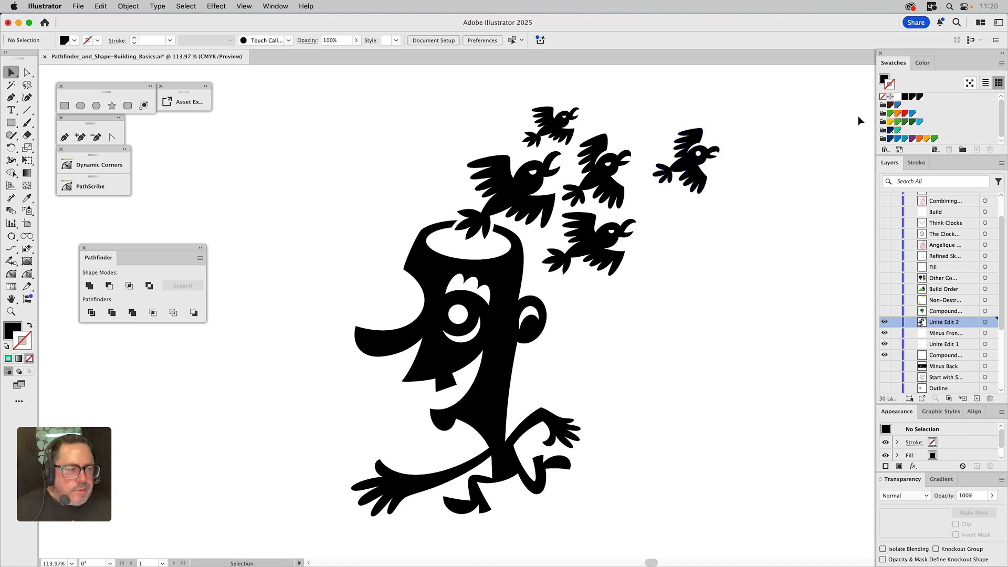
Show the 'Compound…' tree layer, select the tree with the orange branch and apply Minus Front
{"action": "left_click", "coordinate": [885, 311], "text": "alt"}
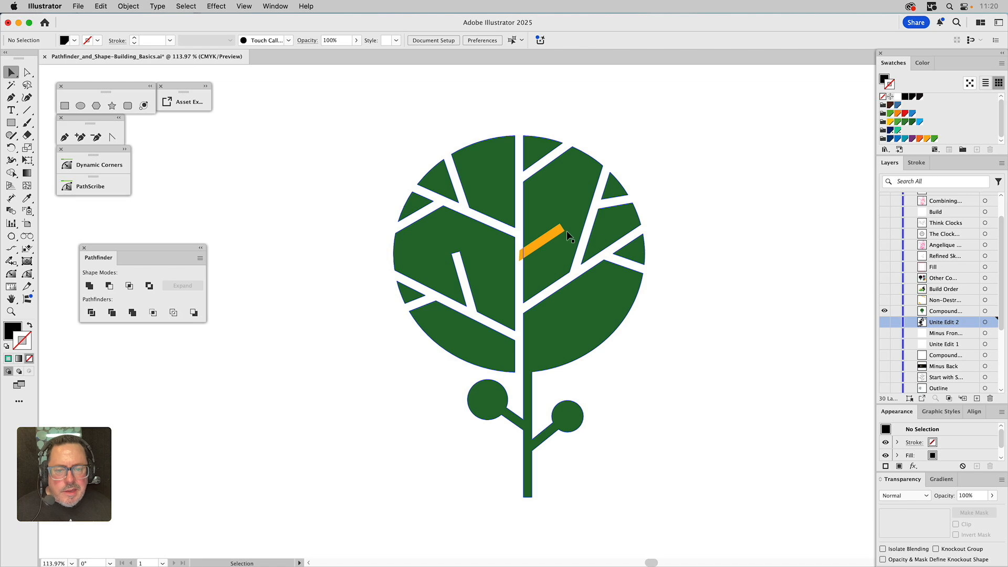
{"action": "left_click", "coordinate": [541, 205]}
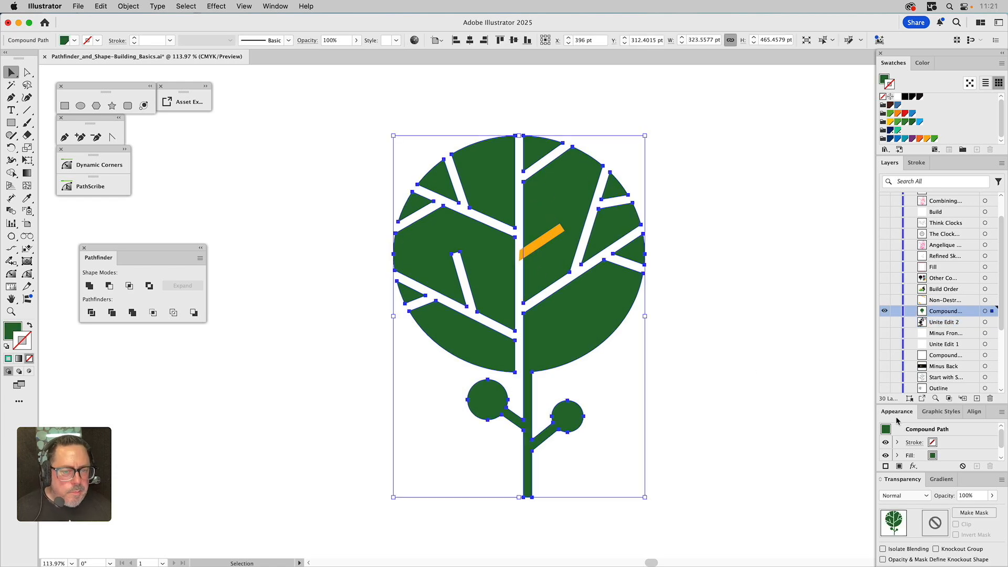
{"action": "left_click", "coordinate": [543, 244], "text": "shift"}
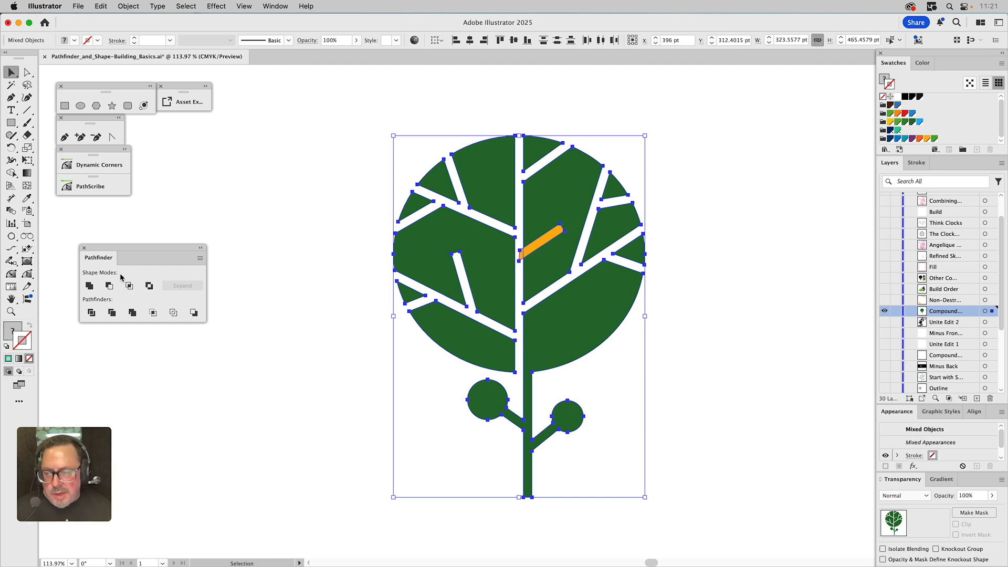
{"action": "left_click", "coordinate": [109, 286], "text": "alt"}
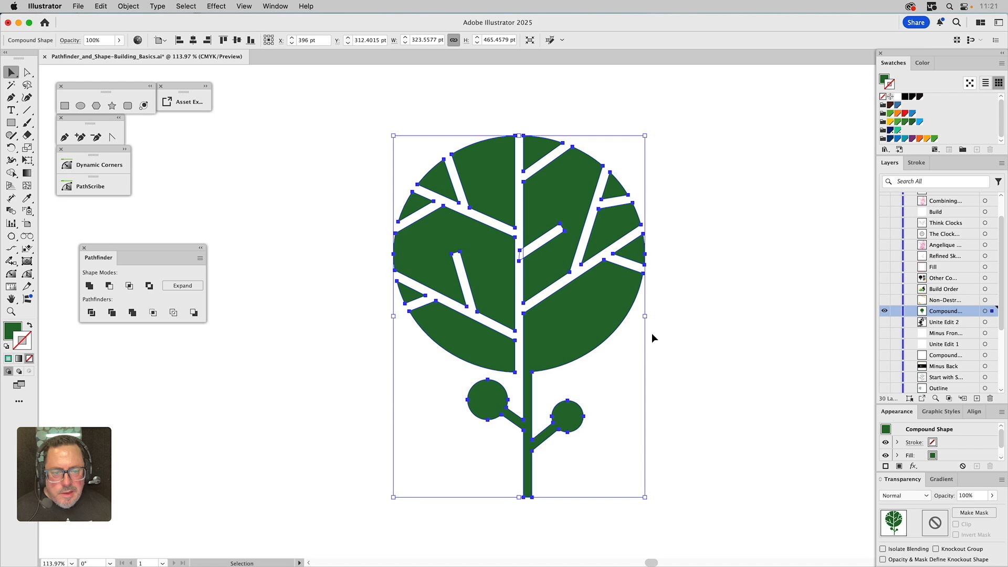
{"action": "left_click", "coordinate": [701, 328]}
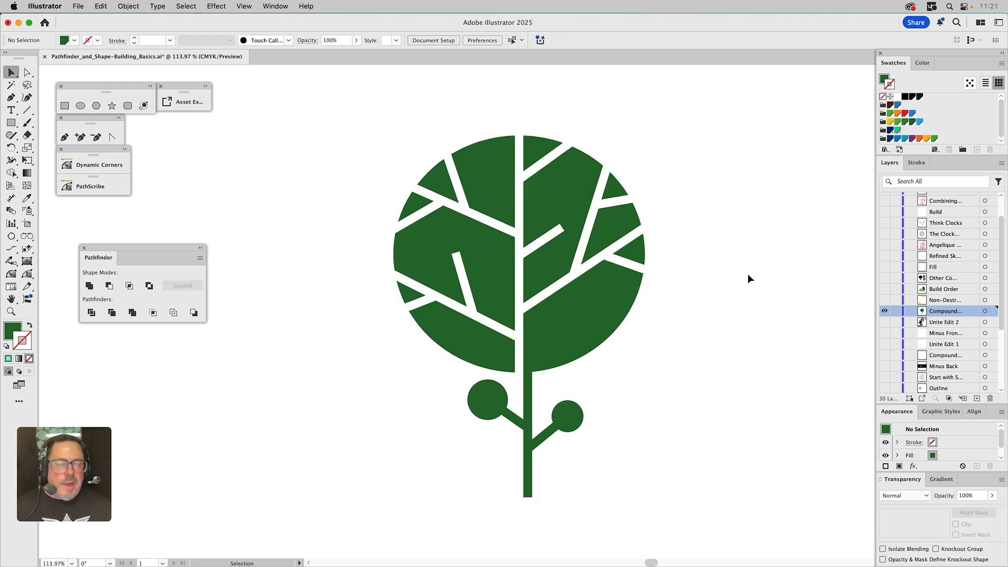
Move the cut-out branch upward inside the compound shape with Direct Selection
{"action": "key", "text": "a"}
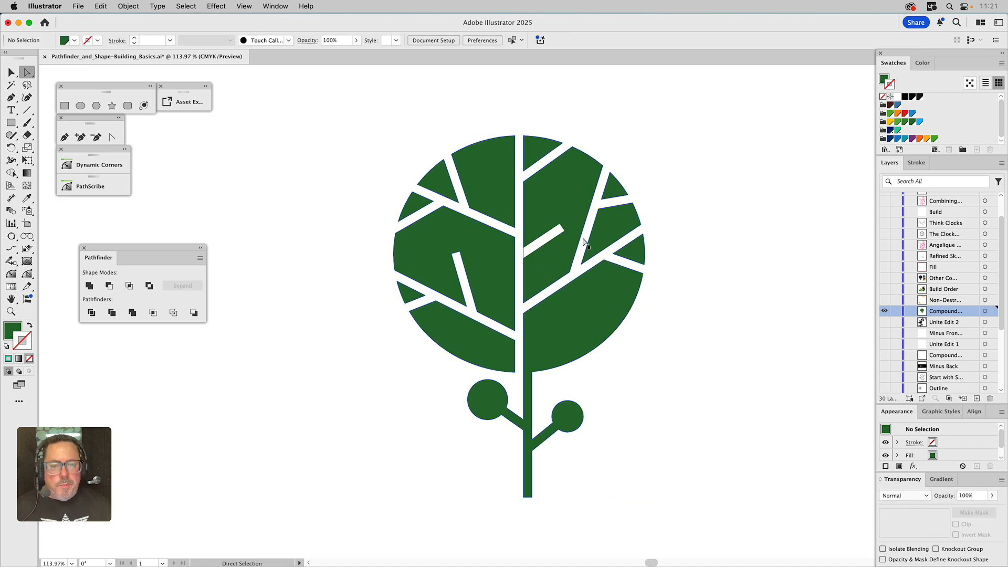
{"action": "left_click", "coordinate": [544, 246]}
{"action": "mouse_move", "coordinate": [543, 245]}
{"action": "left_mouse_down"}
{"action": "mouse_move", "coordinate": [543, 257]}
{"action": "mouse_move", "coordinate": [545, 226]}
{"action": "left_mouse_up"}
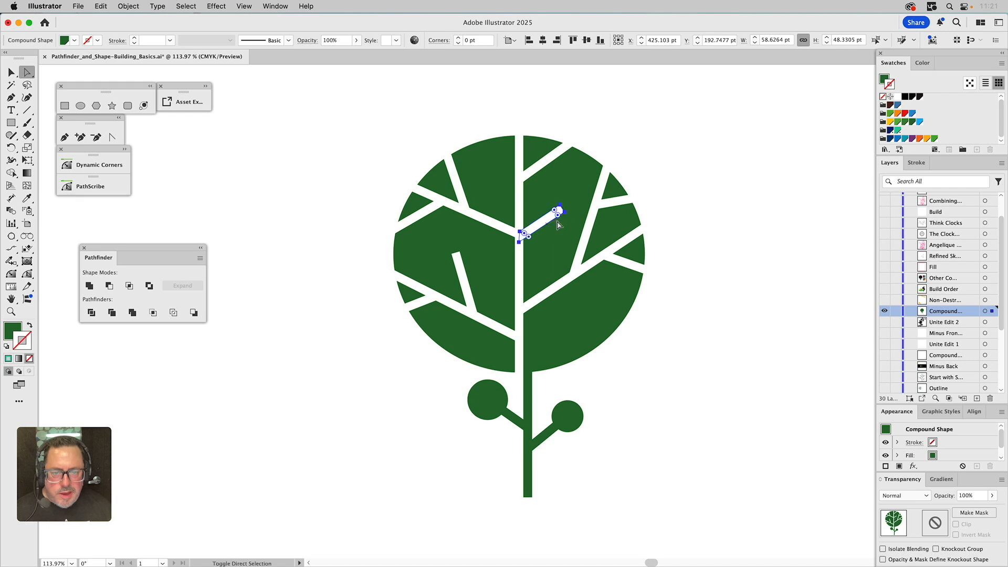
{"action": "left_click", "coordinate": [712, 239]}
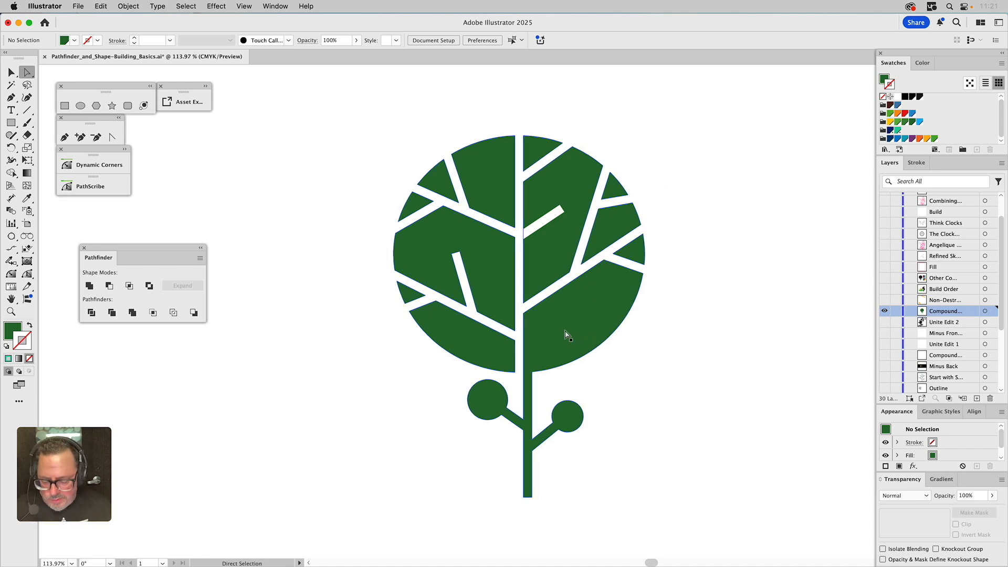
Undo the recent edits back to the tree and orange branch, and reapply the cut to the tree
{"action": "key", "text": "v"}
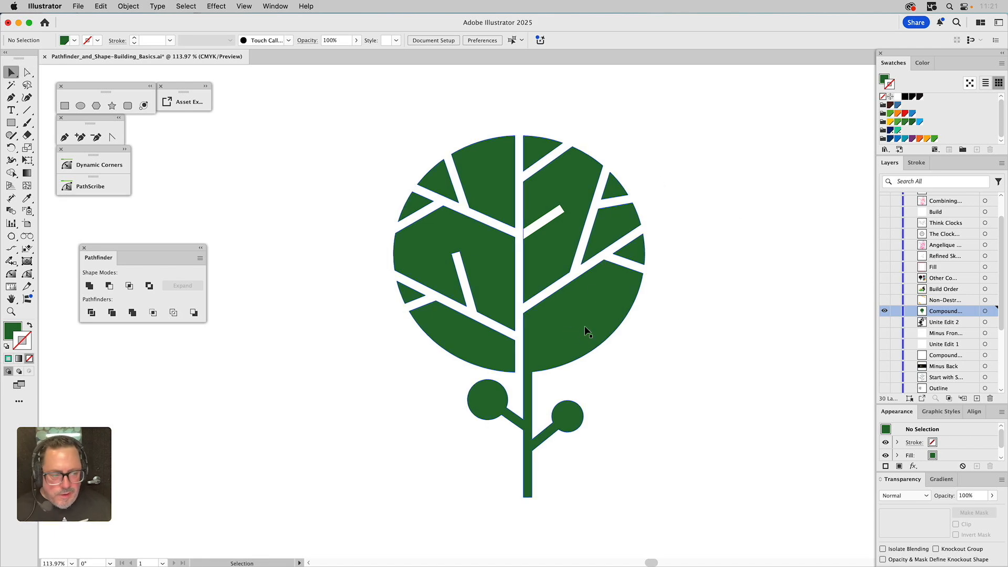
{"action": "left_click", "coordinate": [885, 300]}
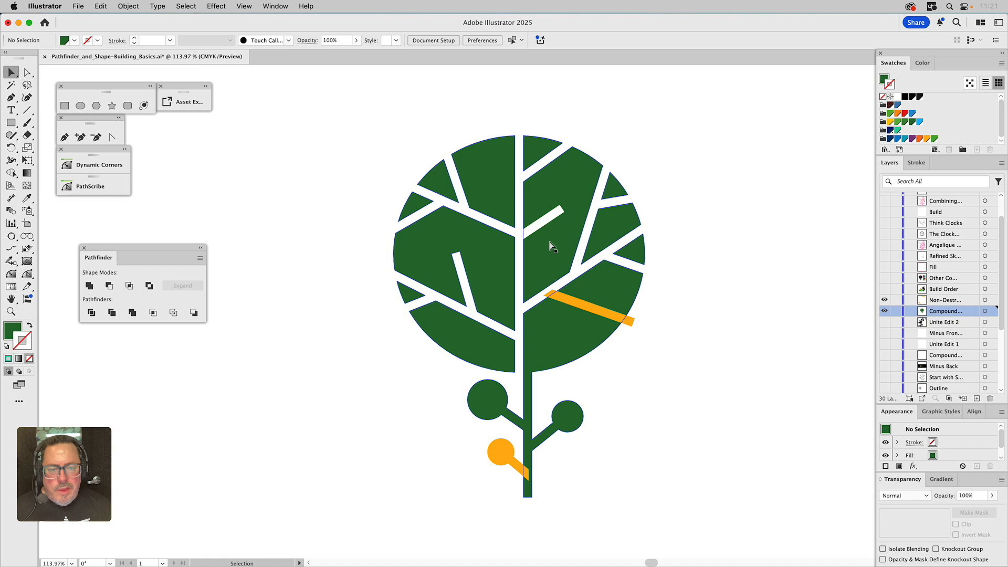
{"action": "key", "text": "super+z"}
{"action": "key", "text": "super+z"}
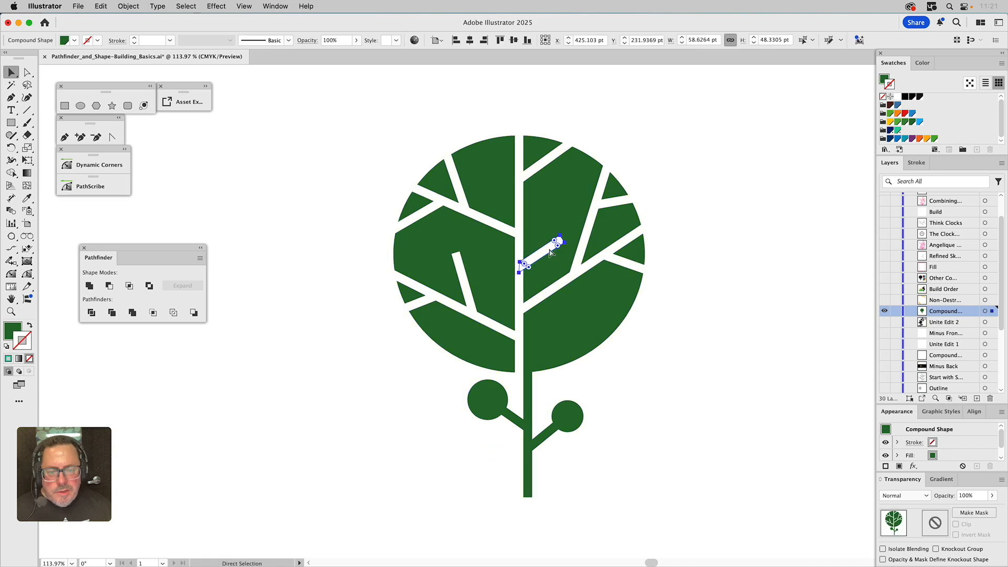
{"action": "key", "text": "super+z"}
{"action": "key", "text": "super+z"}
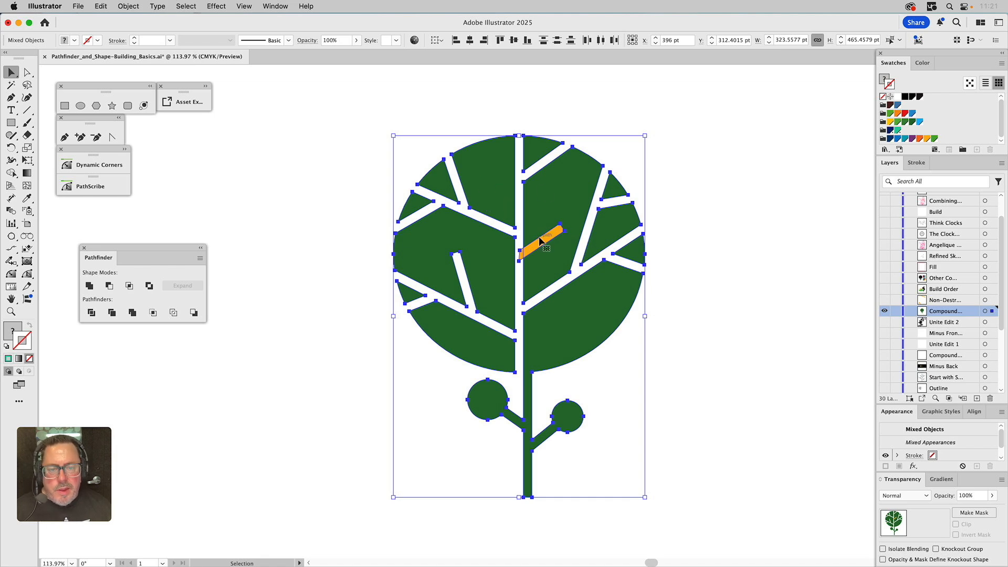
{"action": "left_click", "coordinate": [121, 283]}
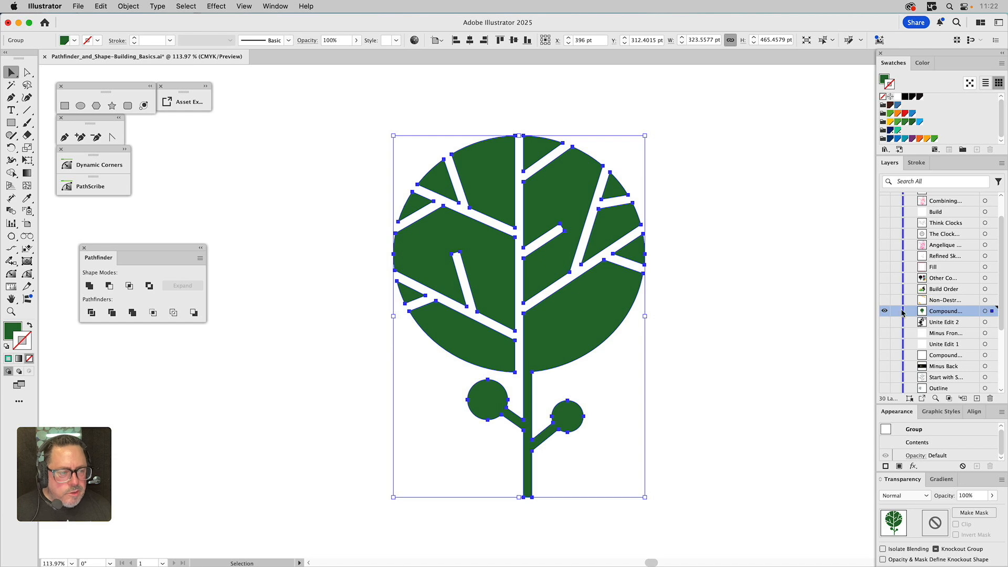
Show the 'Non-Destr…' layer and try applying Minus Front to its orange bar and the tree, then undo it
{"action": "left_click", "coordinate": [884, 299]}
{"action": "left_click", "coordinate": [741, 313]}
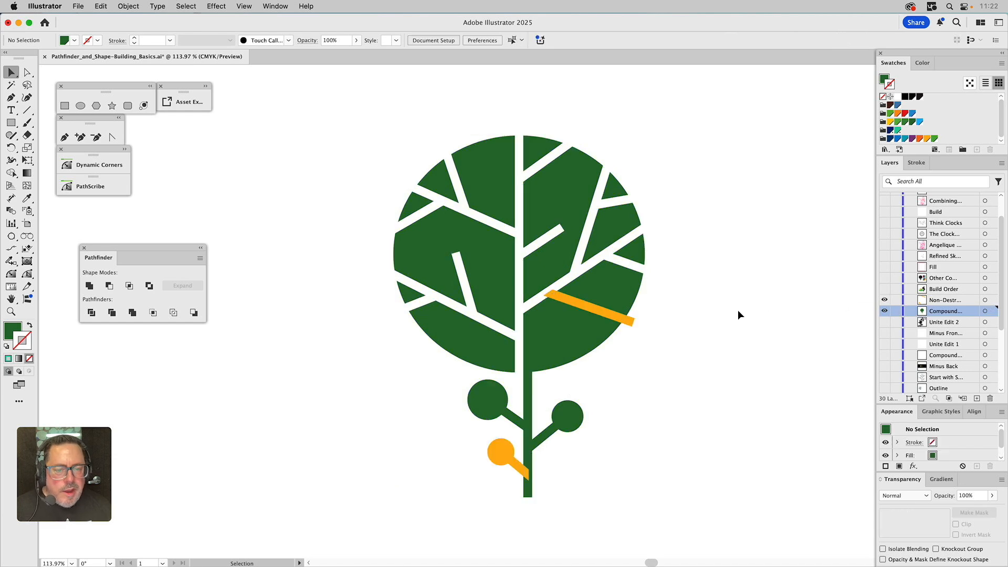
{"action": "left_click", "coordinate": [575, 303]}
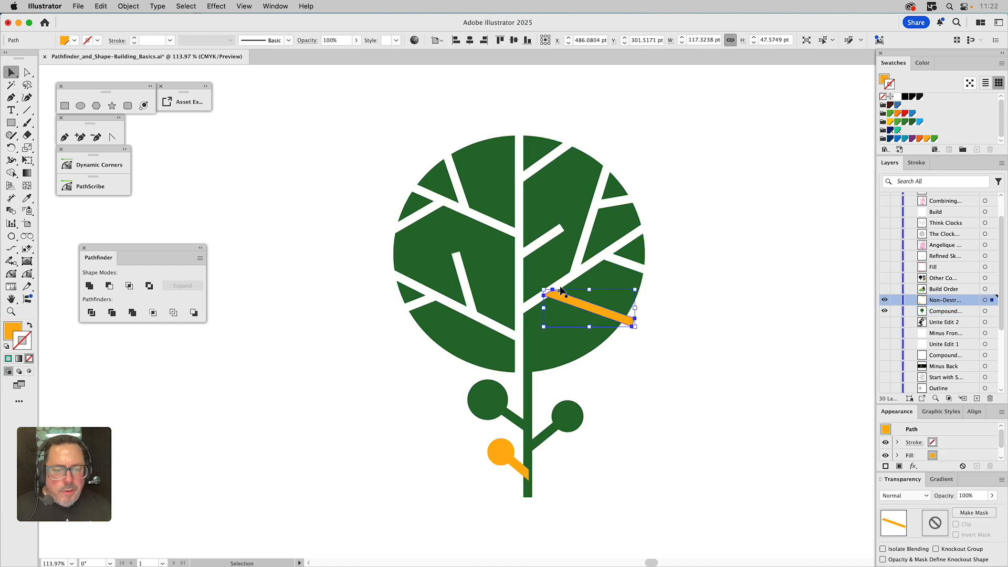
{"action": "left_click", "coordinate": [610, 301], "text": "shift"}
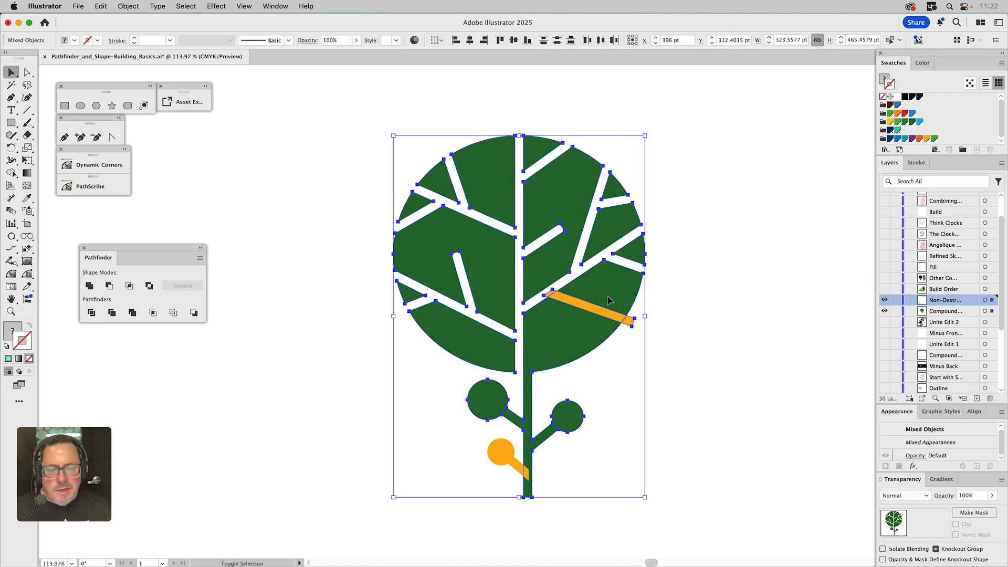
{"action": "left_click", "coordinate": [109, 286]}
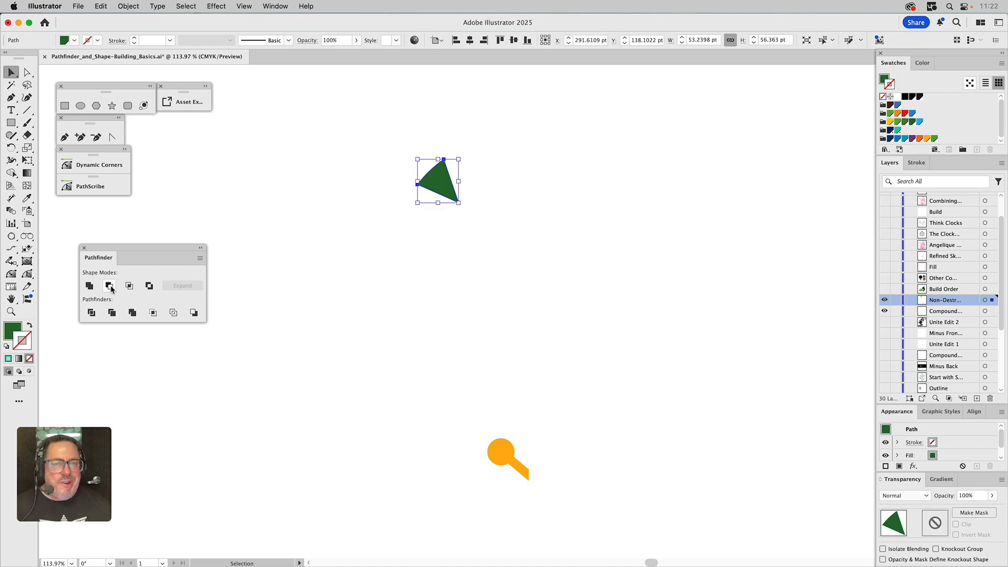
{"action": "key", "text": "a"}
{"action": "key", "text": "super+z"}
{"action": "key", "text": "v"}
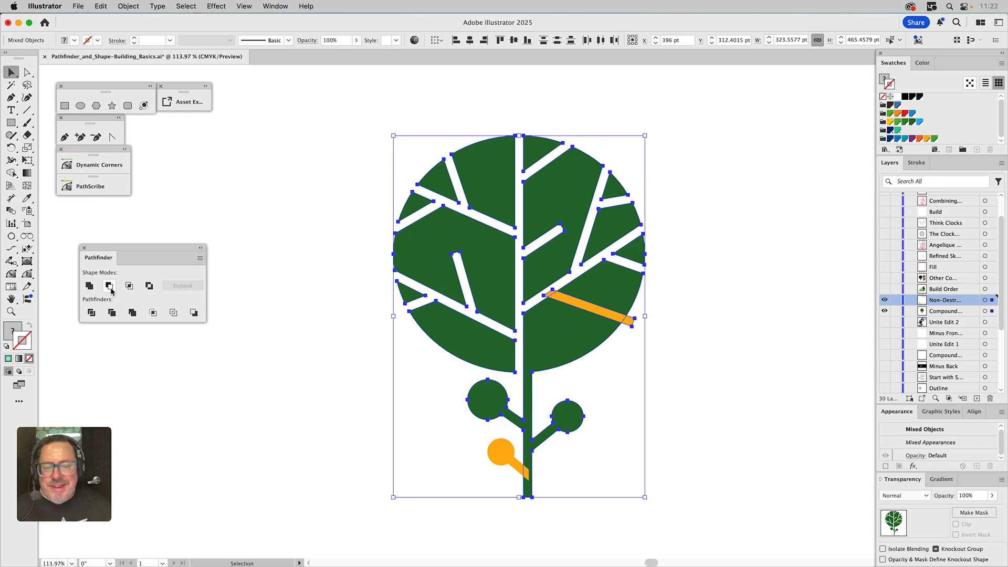
Select all artwork on the layer and apply Minus Front to cut the orange bar from the tree
{"action": "left_click", "coordinate": [649, 314]}
{"action": "key", "text": "super+a"}
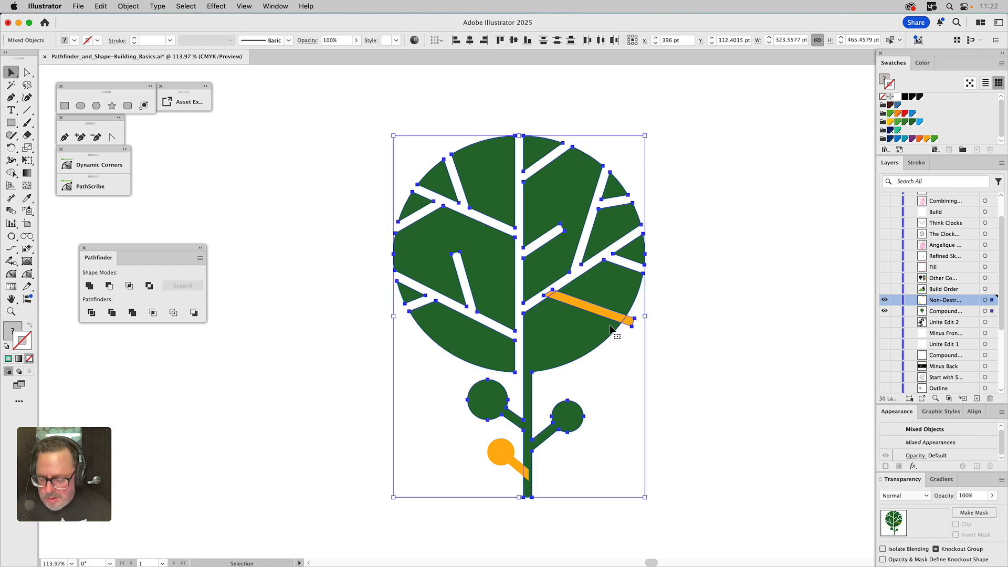
{"action": "left_click", "coordinate": [110, 286], "text": "alt"}
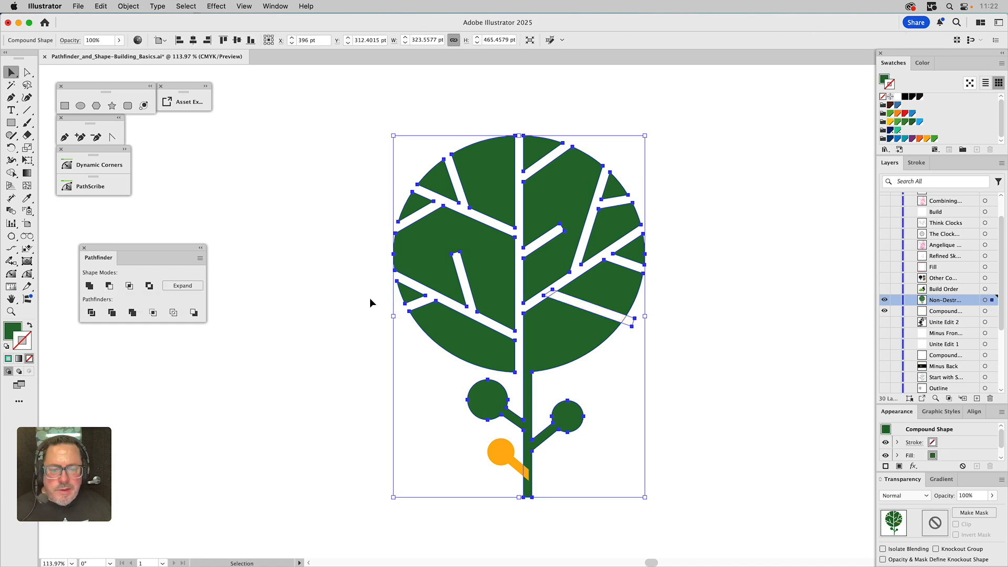
{"action": "left_click", "coordinate": [670, 345]}
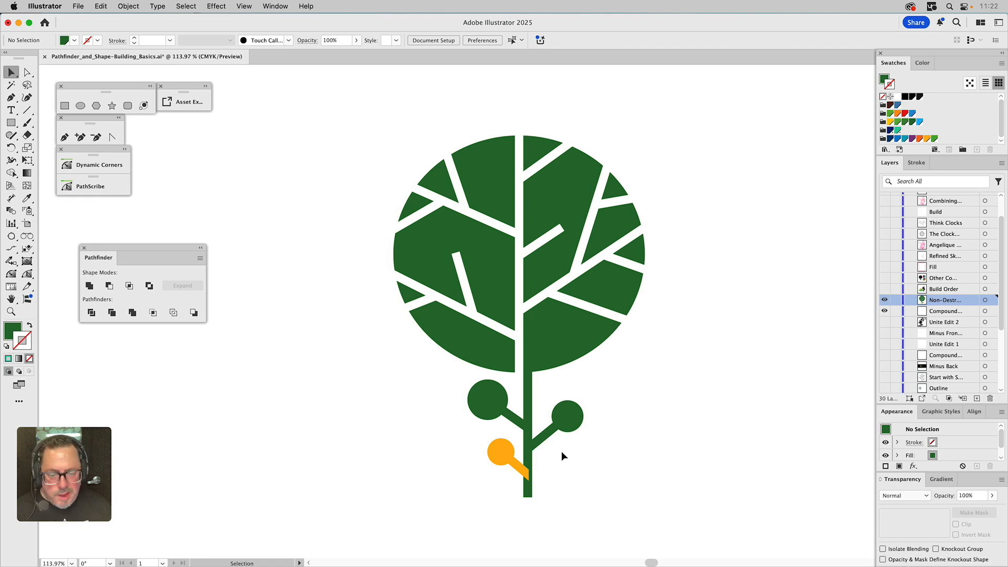
Recolor the orange branch with the tree's green using the Eyedropper
{"action": "left_click", "coordinate": [565, 329]}
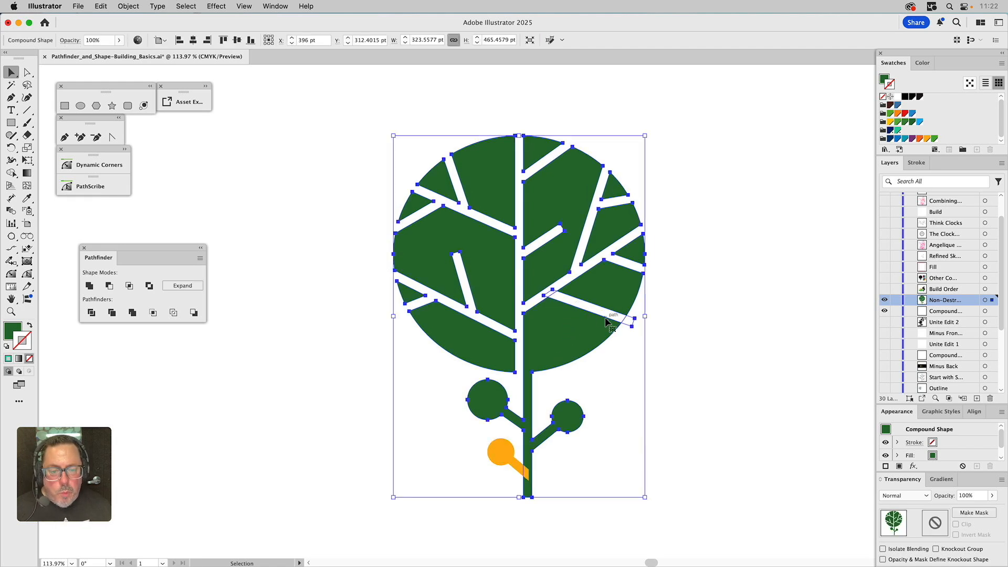
{"action": "left_click", "coordinate": [507, 458]}
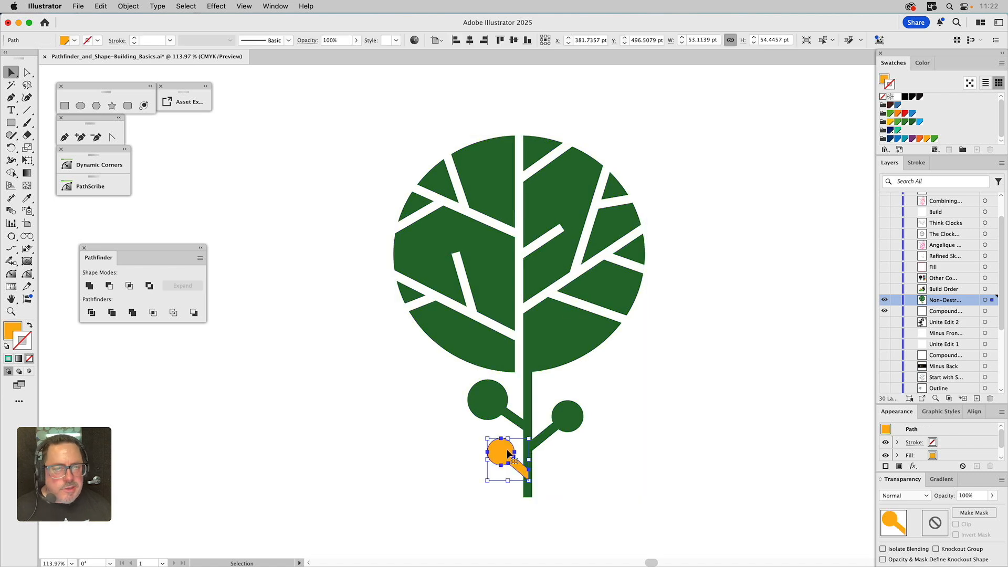
{"action": "key", "text": "i"}
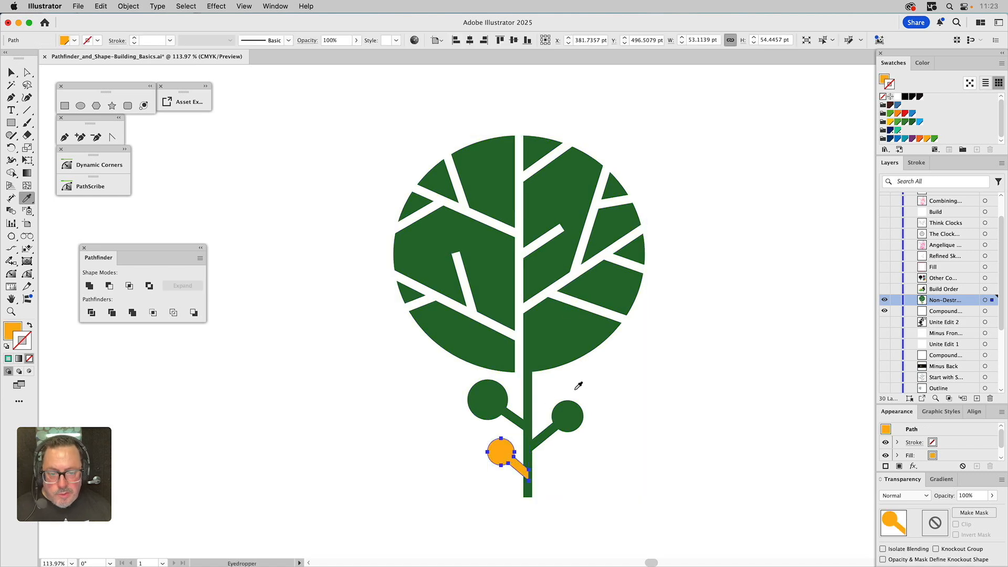
{"action": "left_click", "coordinate": [561, 354]}
{"action": "key", "text": "v"}
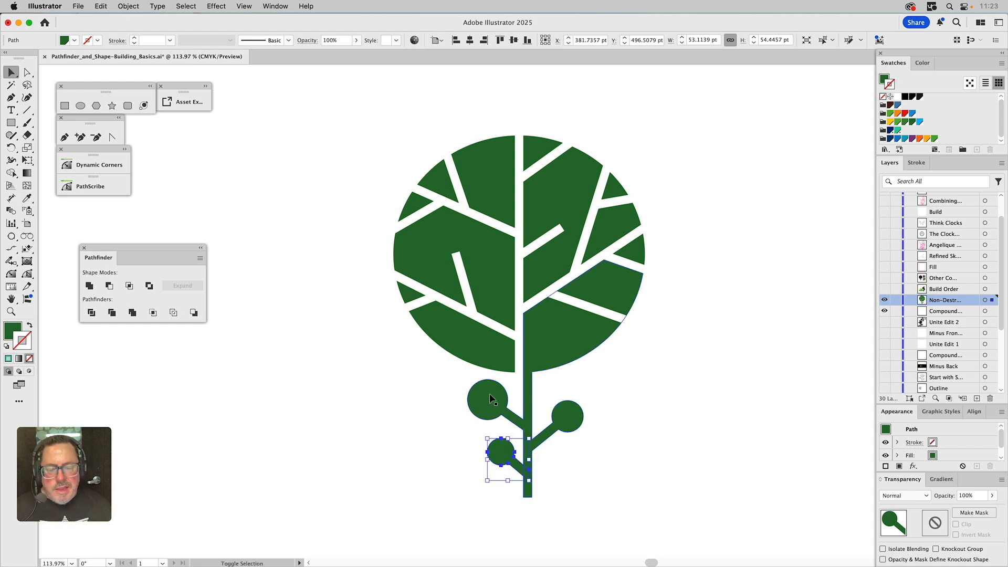
Select all the tree artwork and combine it into a compound shape with Unite
{"action": "key", "text": "super+a"}
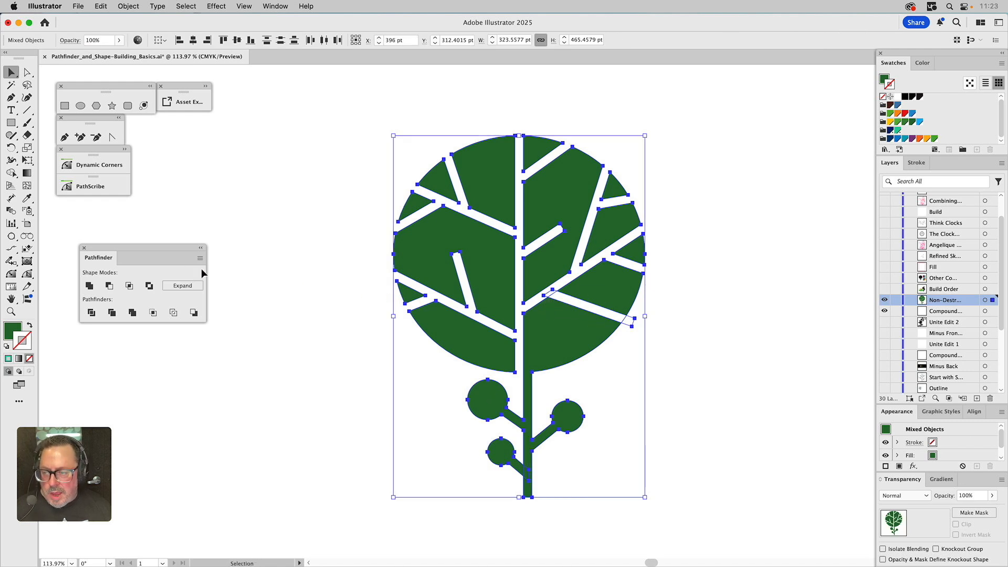
{"action": "left_click", "coordinate": [90, 286], "text": "alt"}
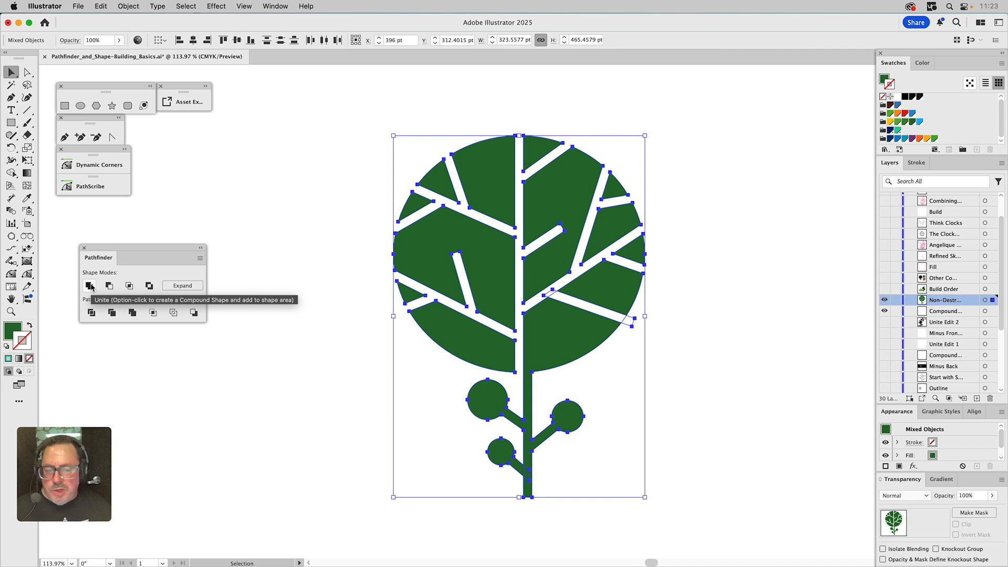
{"action": "left_click", "coordinate": [587, 376]}
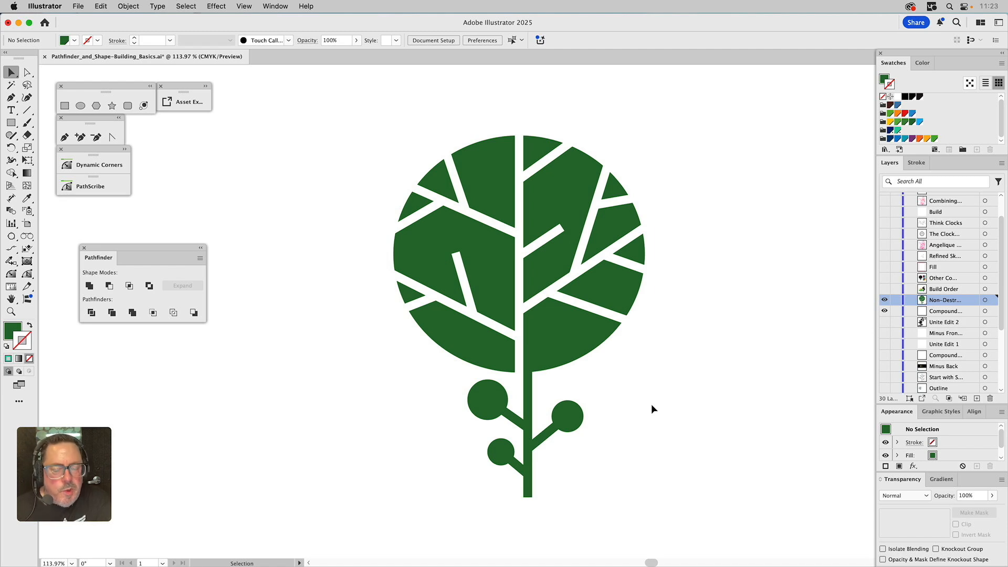
Expand the appearance of the tree's compound shape
{"action": "left_click", "coordinate": [572, 314]}
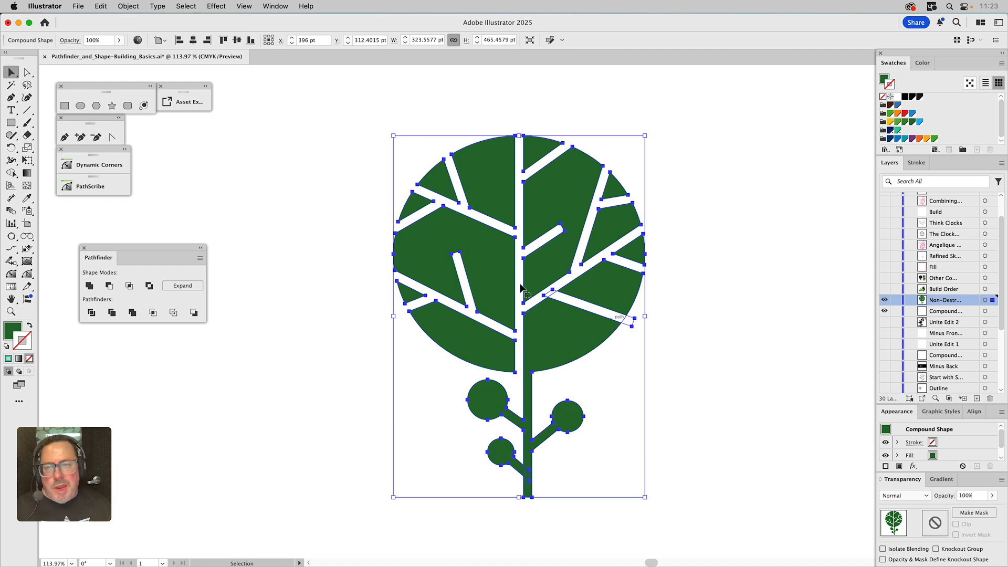
{"action": "left_click", "coordinate": [129, 5]}
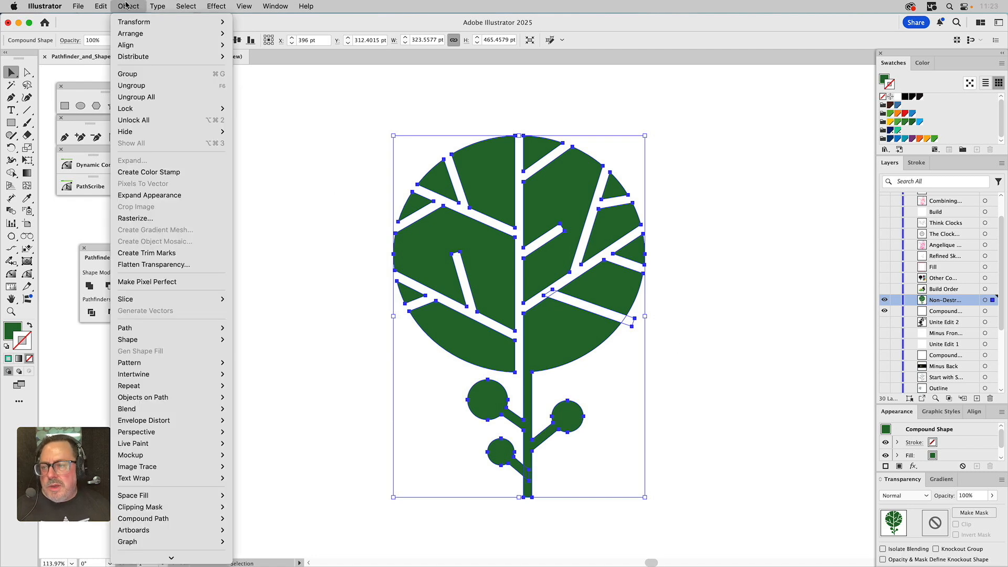
{"action": "left_click", "coordinate": [162, 195]}
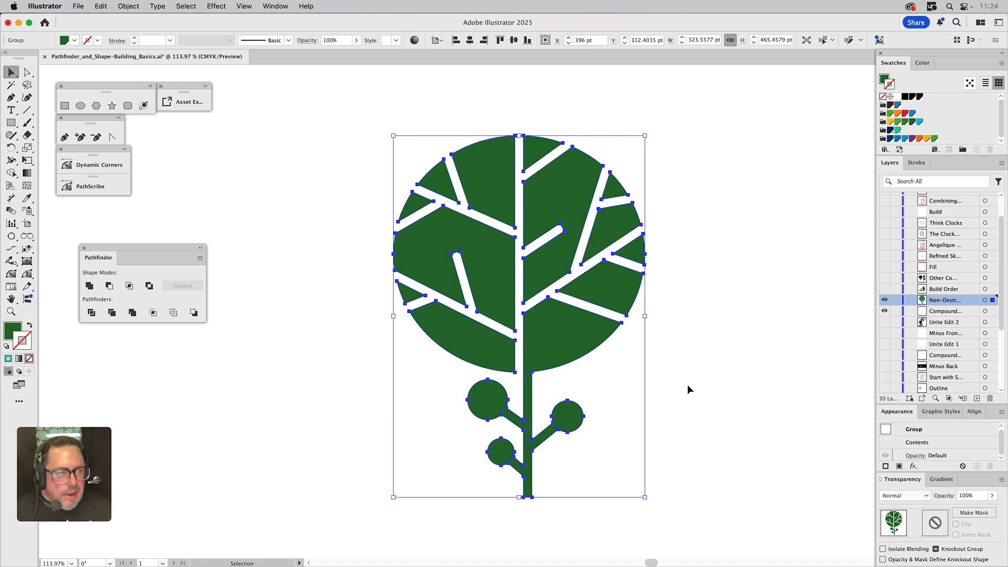
Make a compound path from the expanded tree group and fill it with the dark green swatch
{"action": "left_click", "coordinate": [885, 80]}
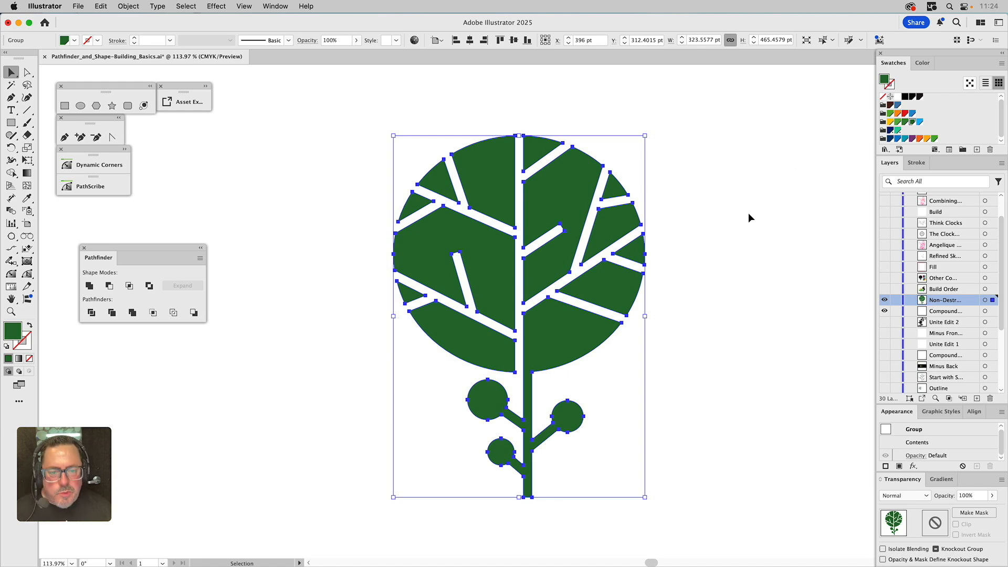
{"action": "left_click", "coordinate": [128, 6]}
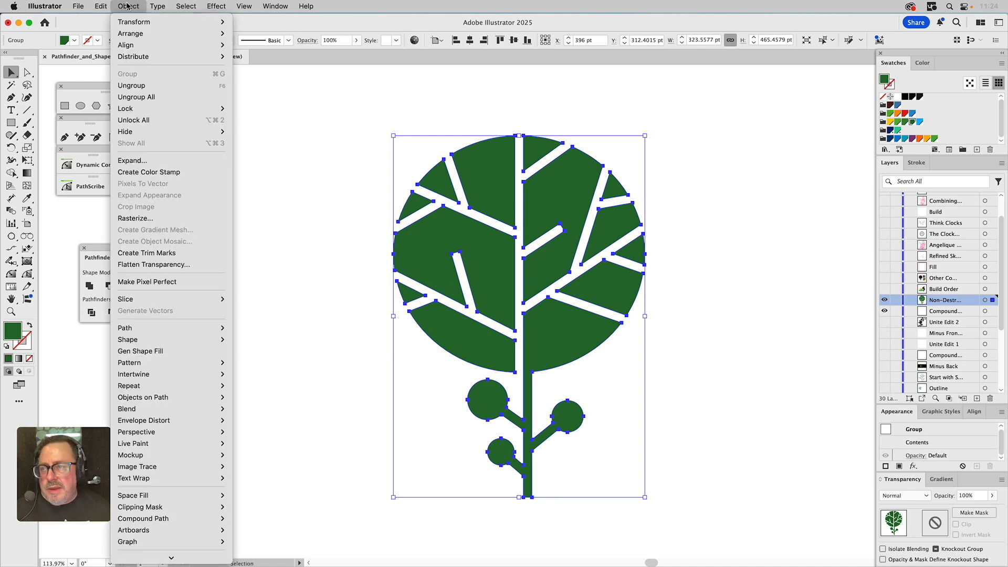
{"action": "mouse_move", "coordinate": [140, 522]}
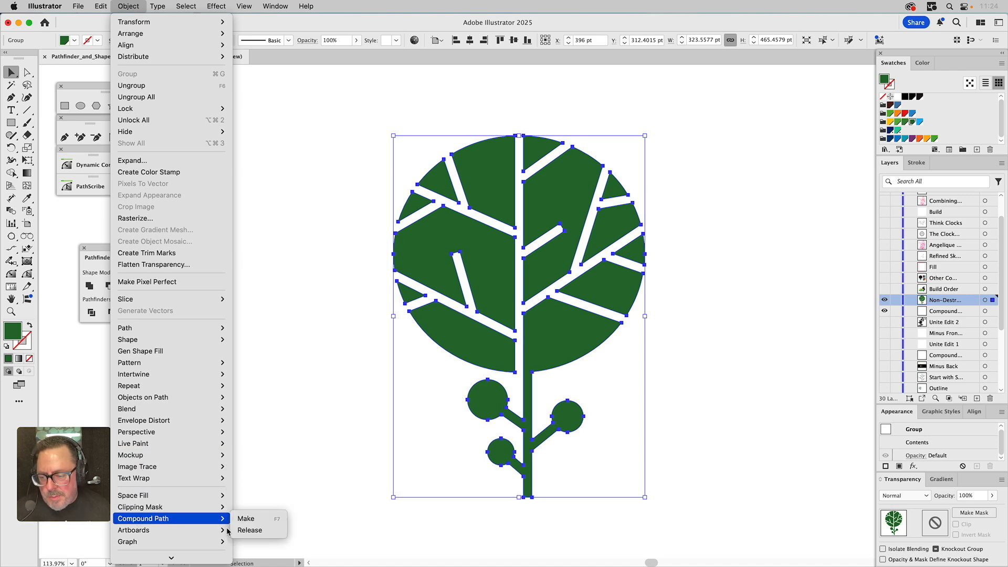
{"action": "mouse_move", "coordinate": [205, 519]}
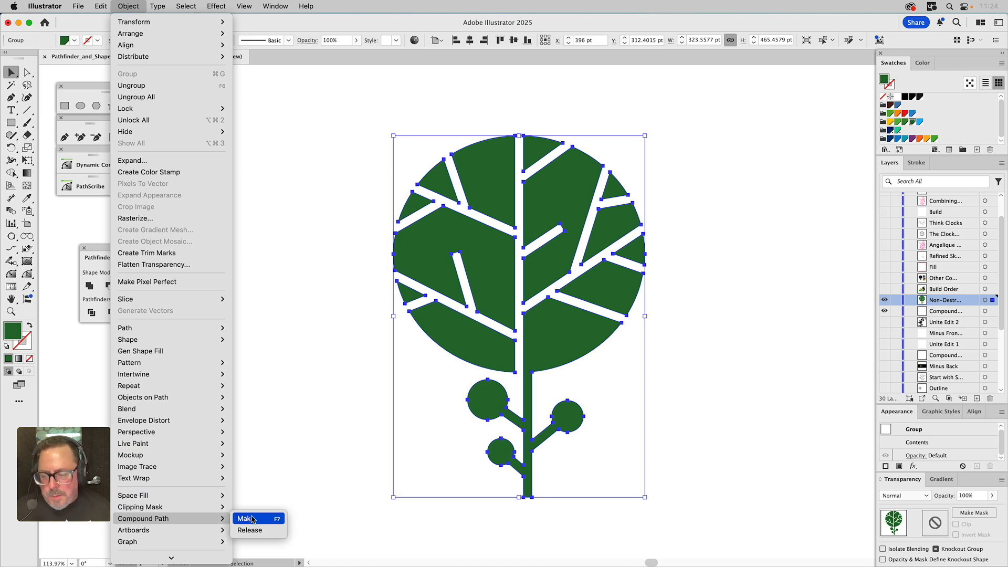
{"action": "left_click", "coordinate": [252, 519]}
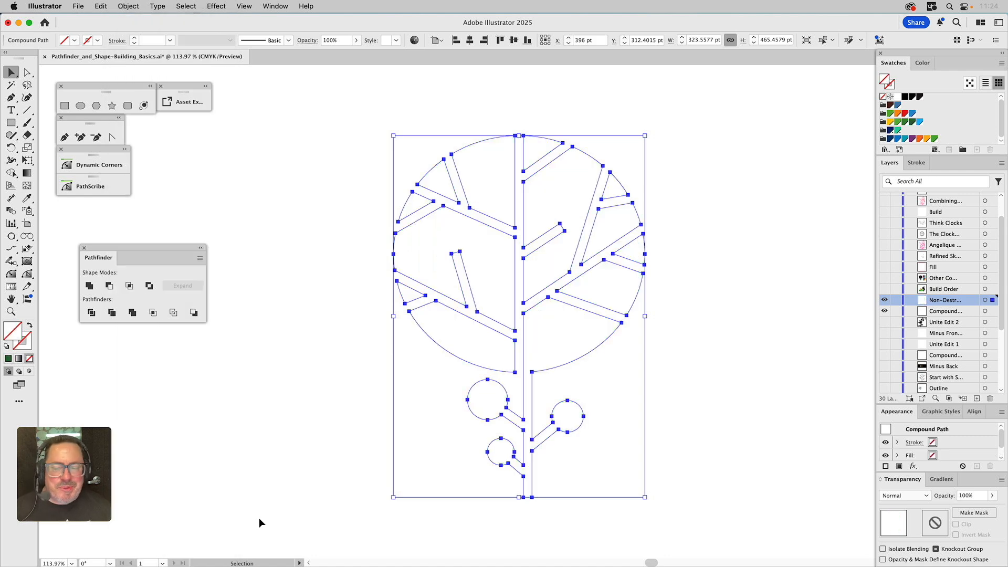
{"action": "left_click", "coordinate": [912, 122]}
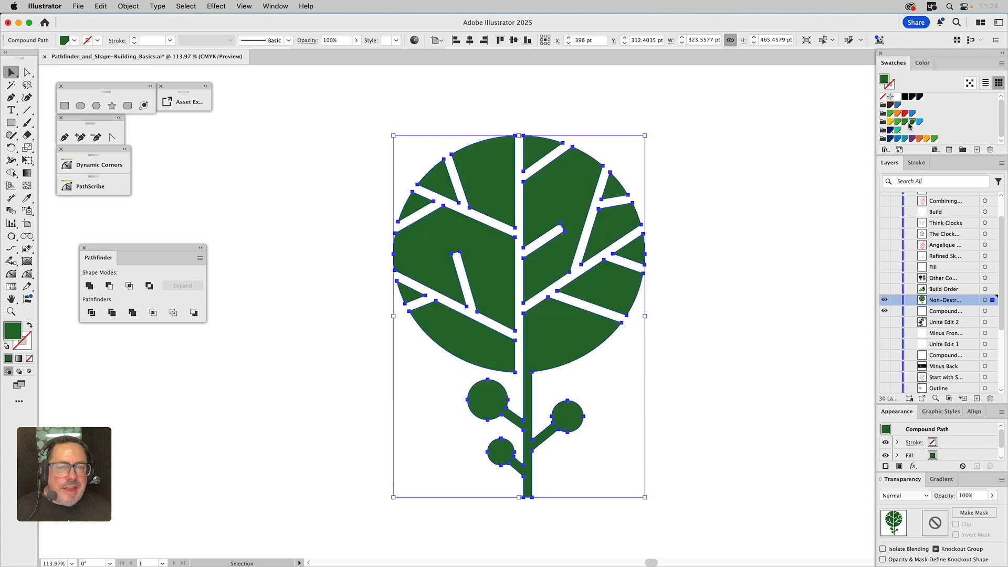
{"action": "left_click", "coordinate": [758, 179]}
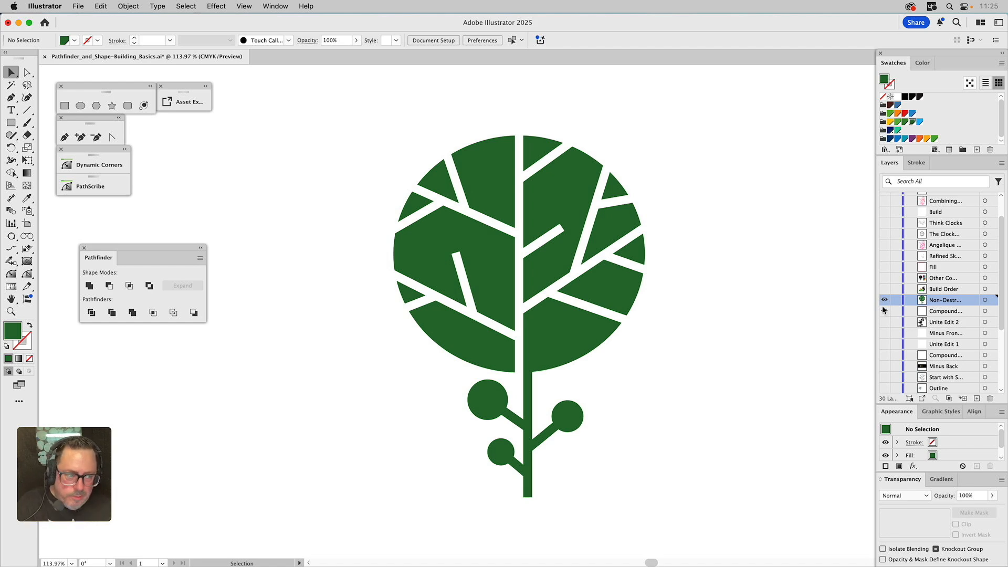
Switch to the Build Order layer and cut the orange zigzag out of the green blob with Minus Front
{"action": "left_click", "coordinate": [885, 288], "text": "alt"}
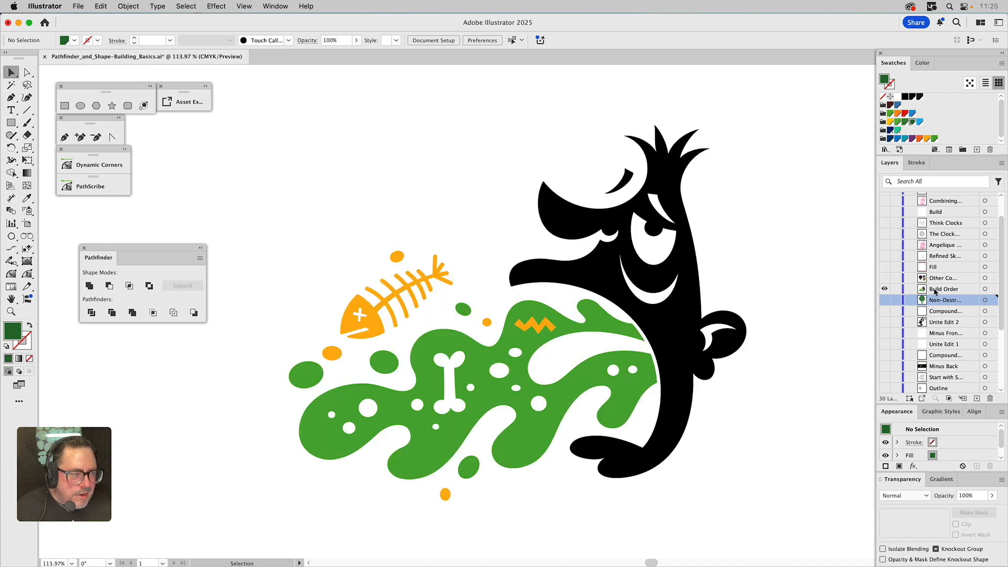
{"action": "left_click", "coordinate": [932, 289]}
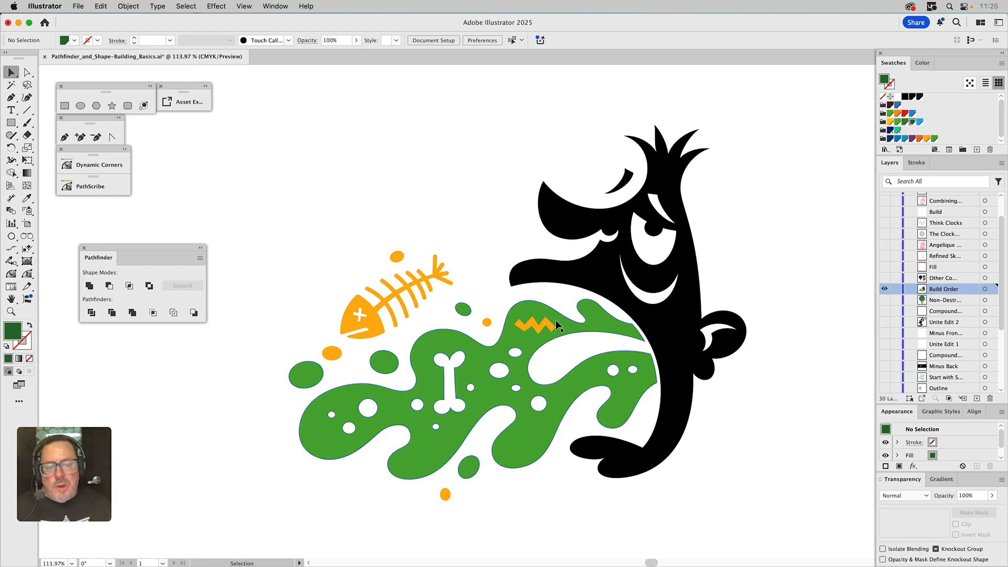
{"action": "left_click_drag", "start_coordinate": [425, 224], "coordinate": [366, 310]}
{"action": "left_click", "coordinate": [434, 339]}
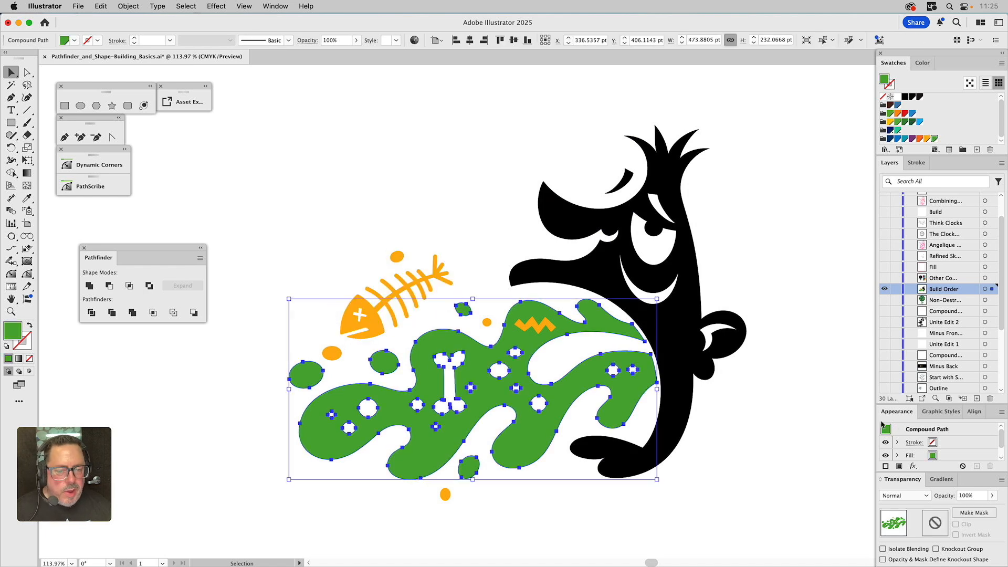
{"action": "left_click", "coordinate": [544, 326]}
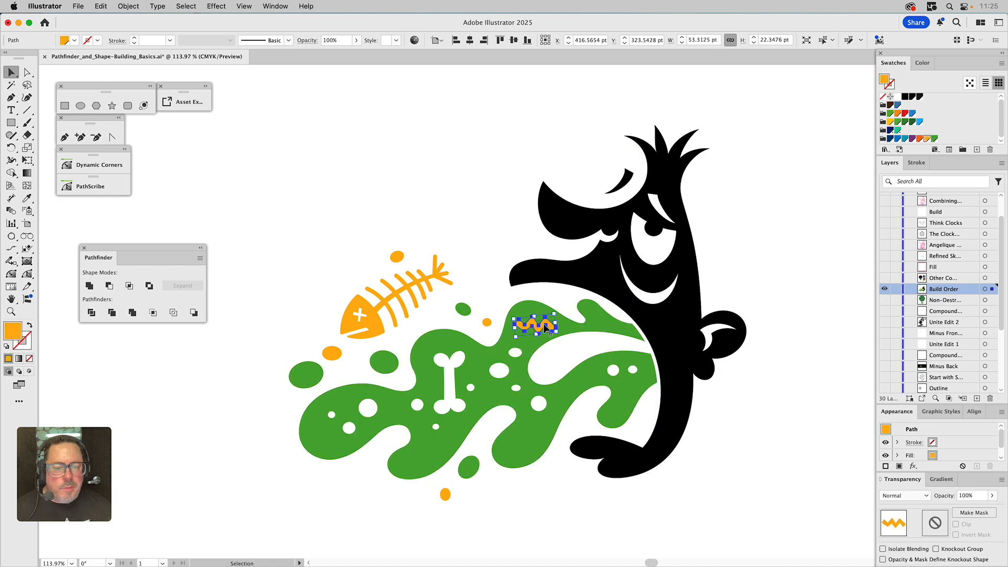
{"action": "left_click", "coordinate": [609, 325], "text": "shift"}
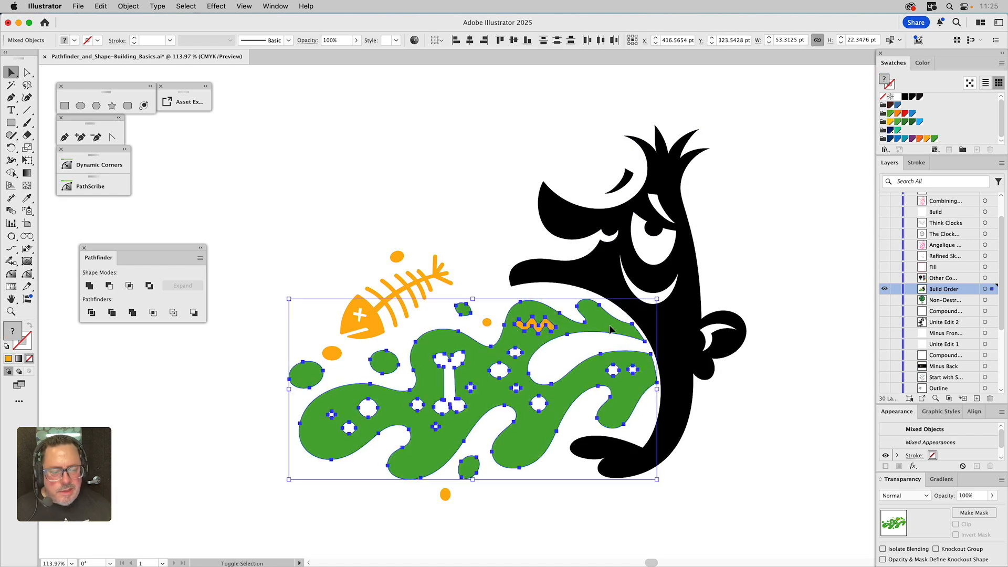
{"action": "left_click", "coordinate": [111, 286]}
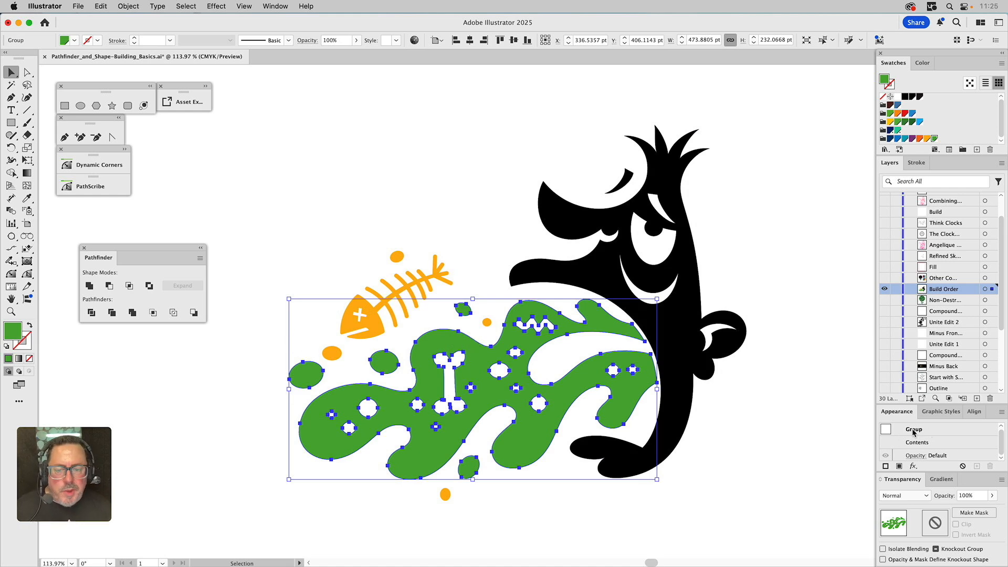
Recolor the orange fish skeleton and dots with the blob's green using the Eyedropper
{"action": "left_click_drag", "start_coordinate": [311, 259], "coordinate": [496, 517]}
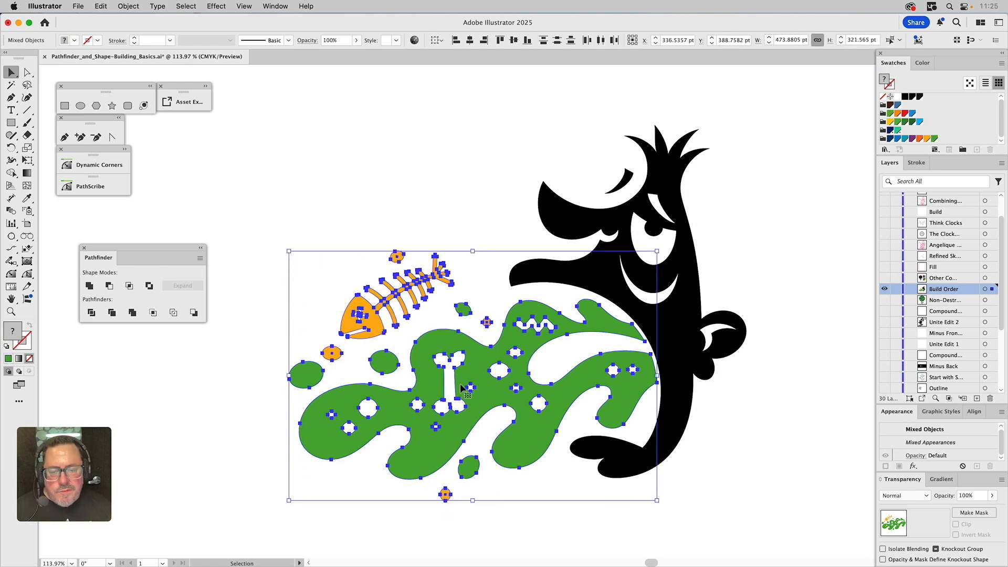
{"action": "left_click", "coordinate": [436, 341], "text": "shift"}
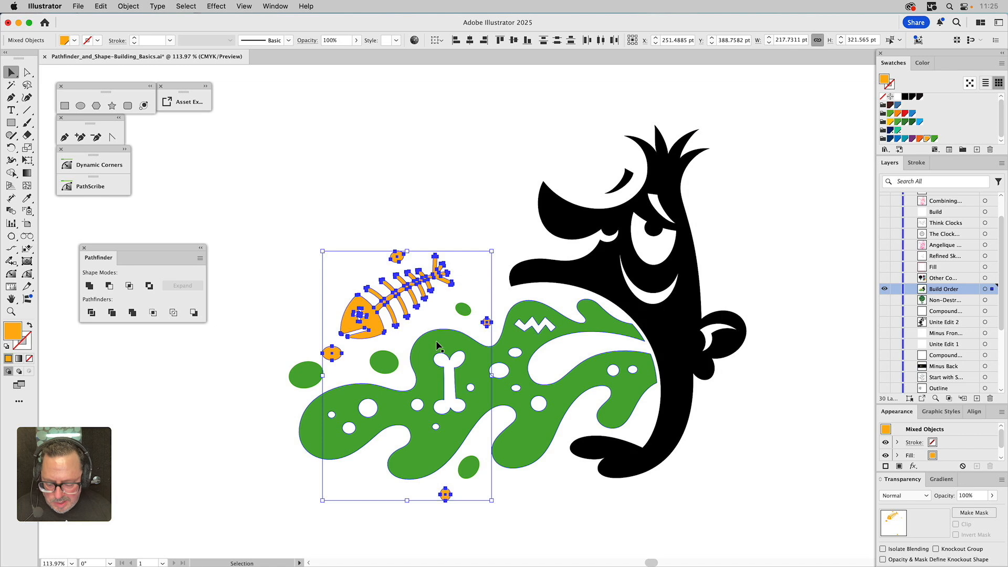
{"action": "key", "text": "i"}
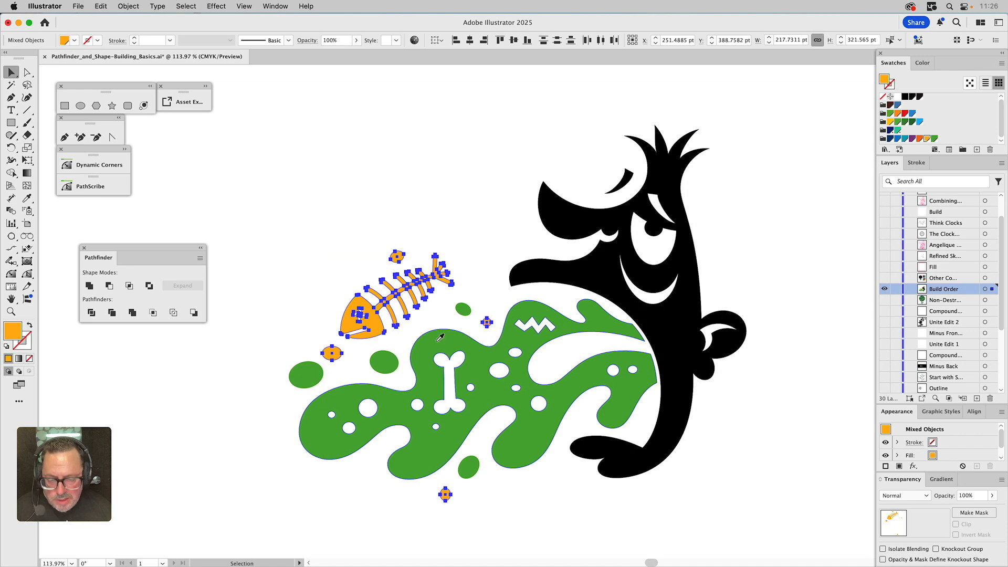
{"action": "left_click", "coordinate": [437, 344]}
{"action": "key", "text": "v"}
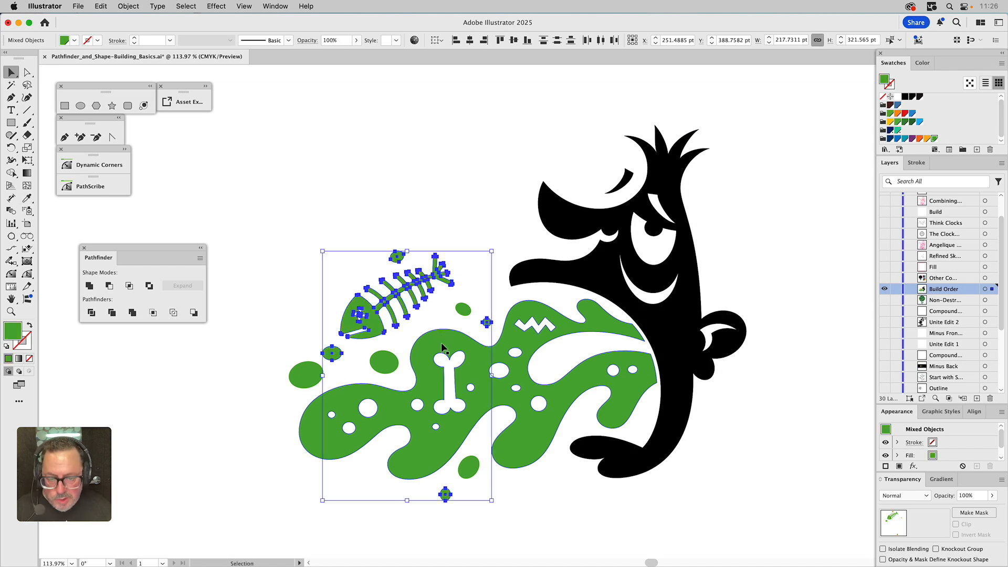
Unite the fish, dots and green blob into one shape and make it a compound path
{"action": "left_click", "coordinate": [440, 341], "text": "shift"}
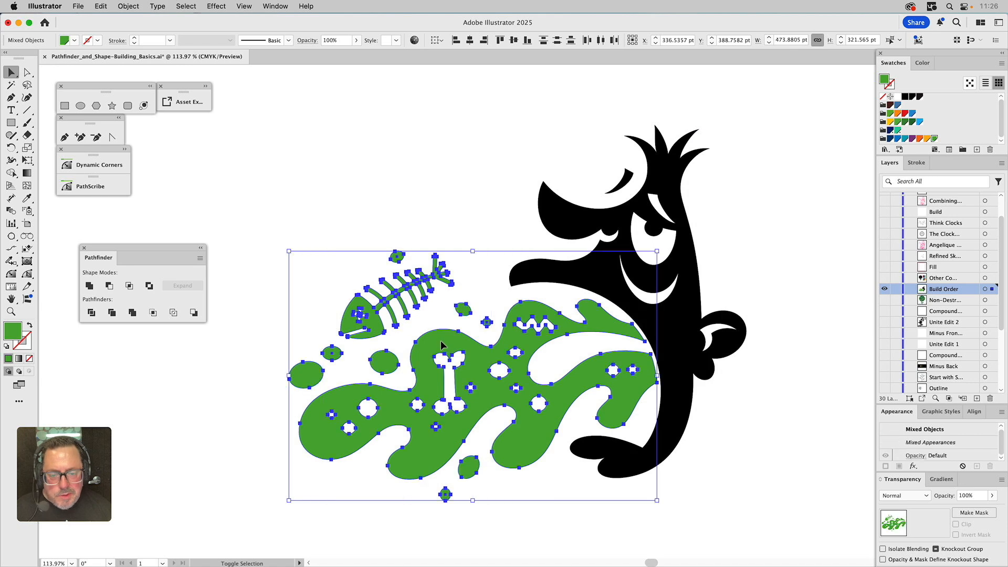
{"action": "left_click", "coordinate": [90, 285]}
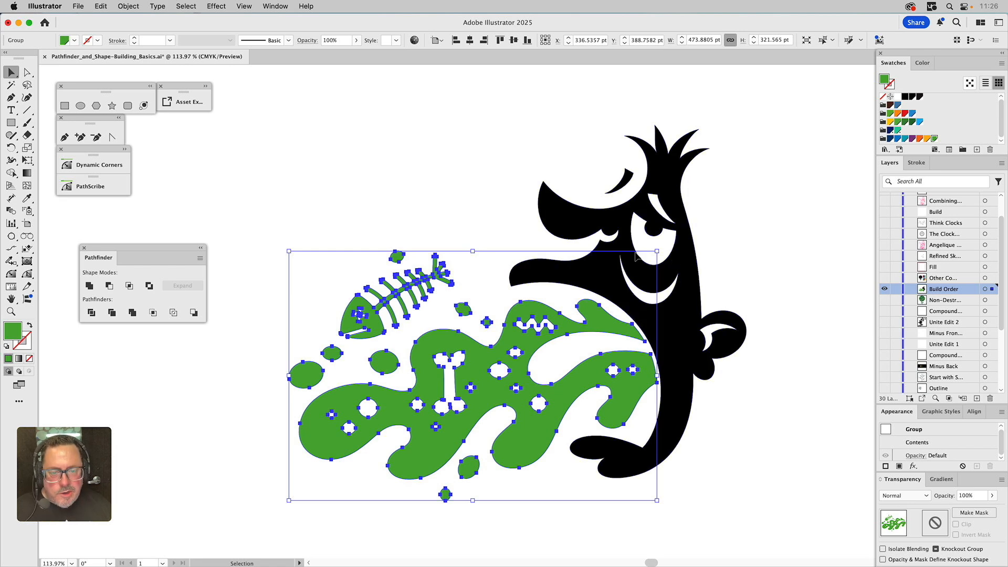
{"action": "key", "text": "super+8"}
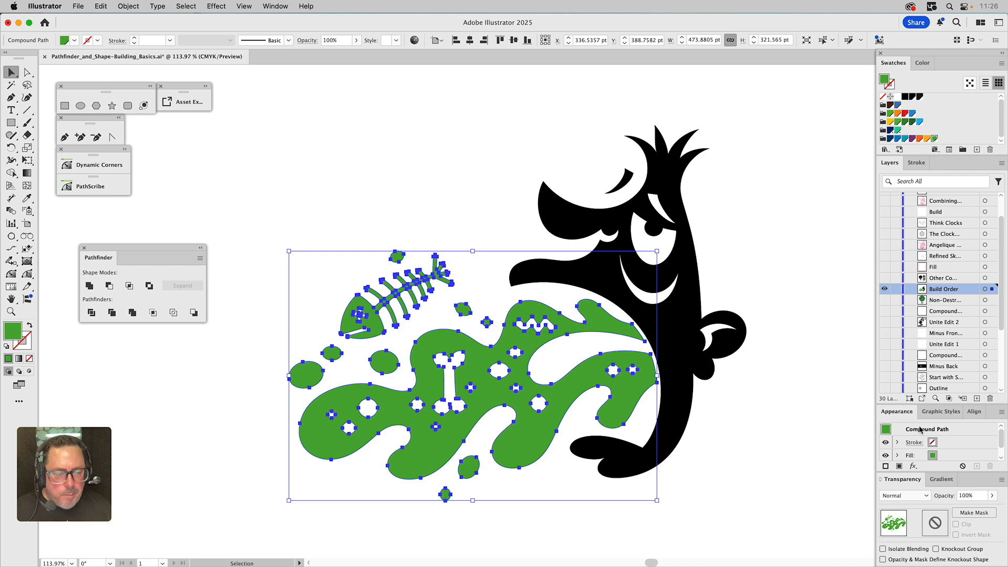
{"action": "left_click", "coordinate": [794, 374]}
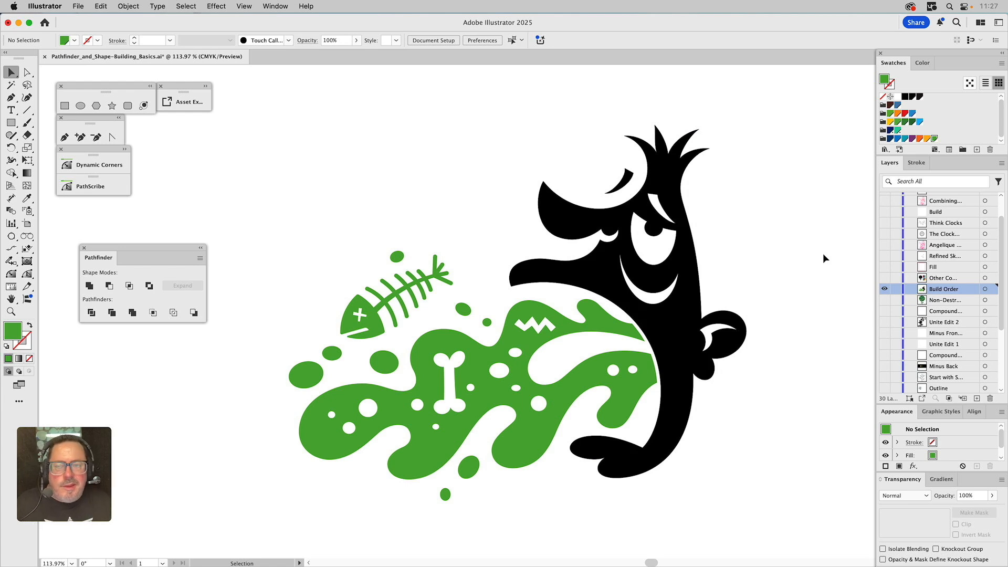
Show the 'Other Co…' layer, select the top gradient rectangle and open the Gradient panel
{"action": "left_click", "coordinate": [884, 288]}
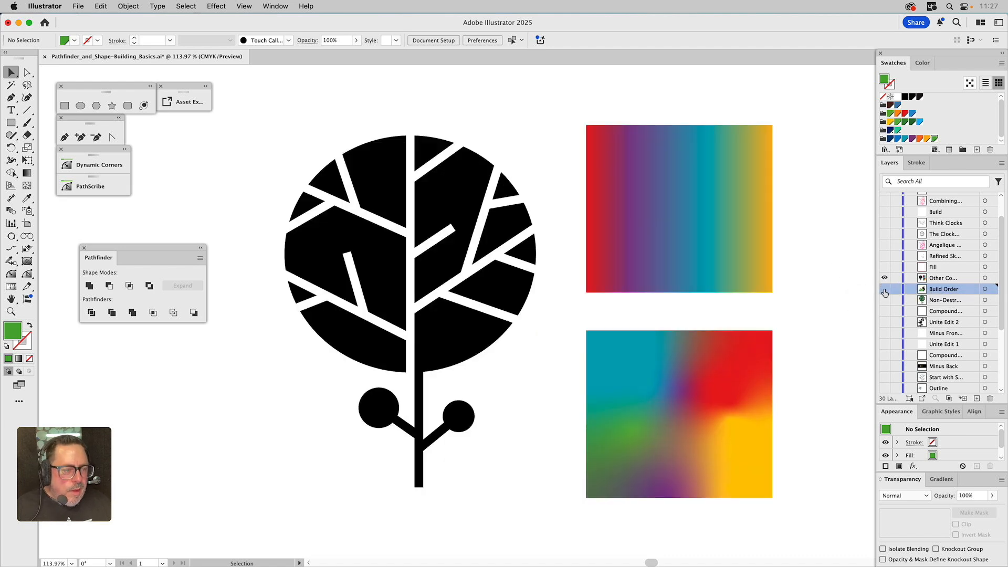
{"action": "left_click", "coordinate": [942, 281]}
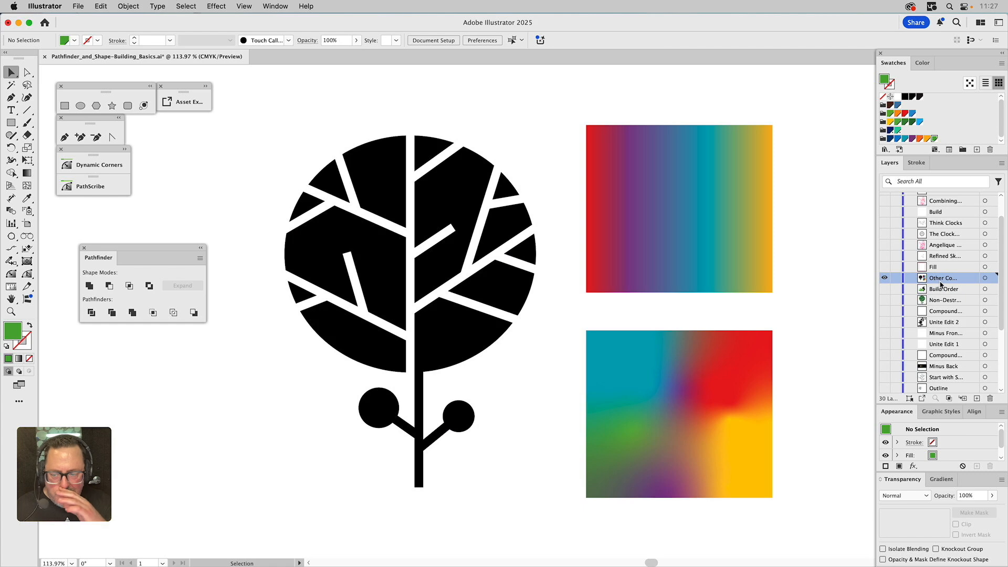
{"action": "left_click", "coordinate": [664, 152]}
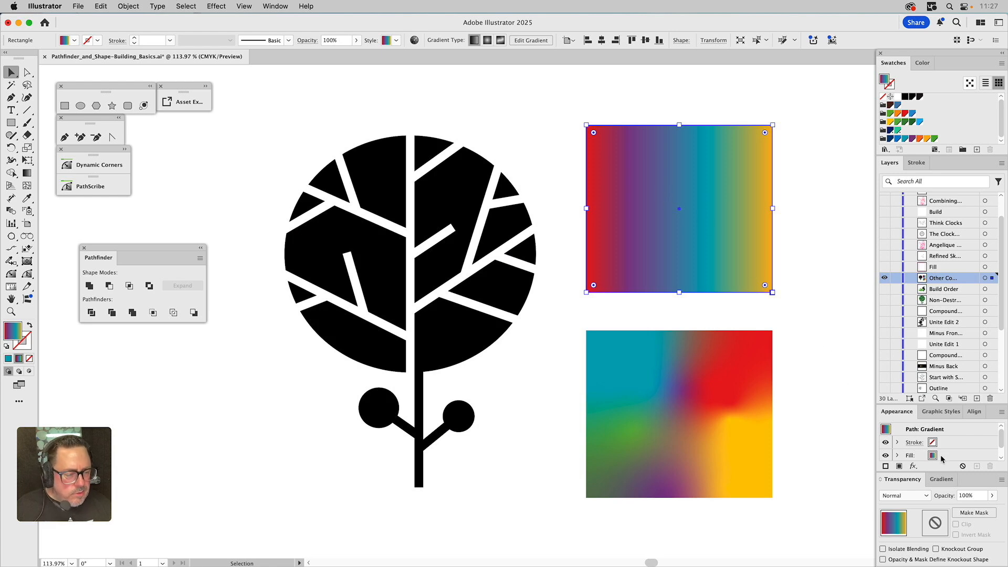
{"action": "left_click_drag", "start_coordinate": [939, 480], "coordinate": [184, 377]}
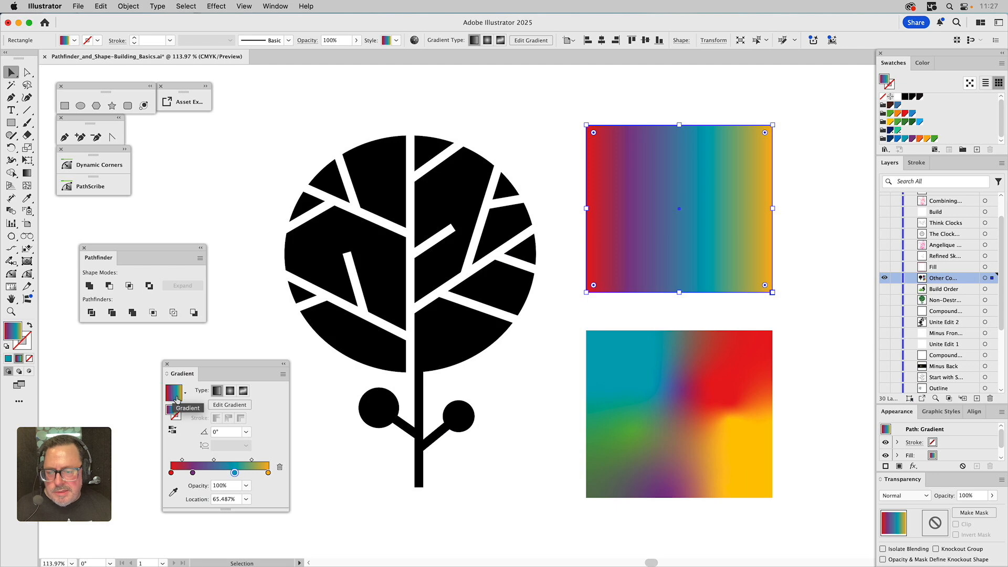
{"action": "left_click", "coordinate": [244, 393]}
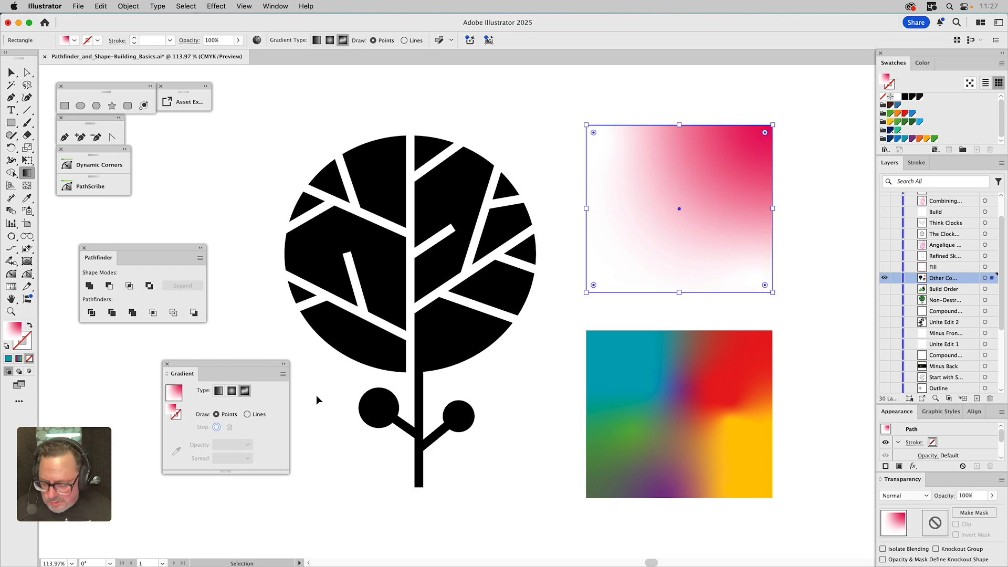
{"action": "key", "text": "super+z"}
{"action": "left_click", "coordinate": [320, 416]}
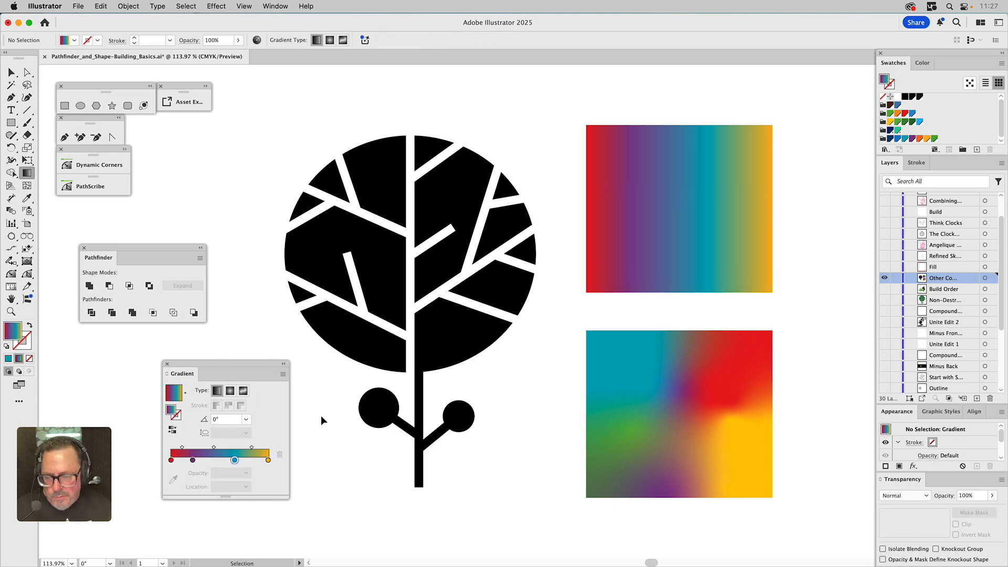
Enter gradient editing on the bottom freeform gradient rectangle and inspect its individual color points
{"action": "key", "text": "v"}
{"action": "left_click", "coordinate": [656, 397]}
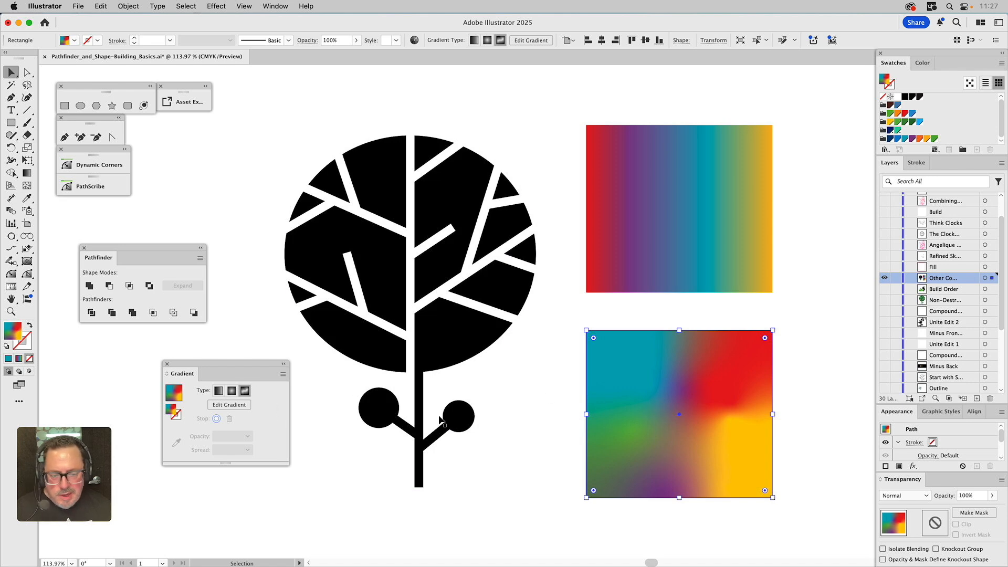
{"action": "left_click", "coordinate": [229, 405]}
{"action": "left_click", "coordinate": [682, 390]}
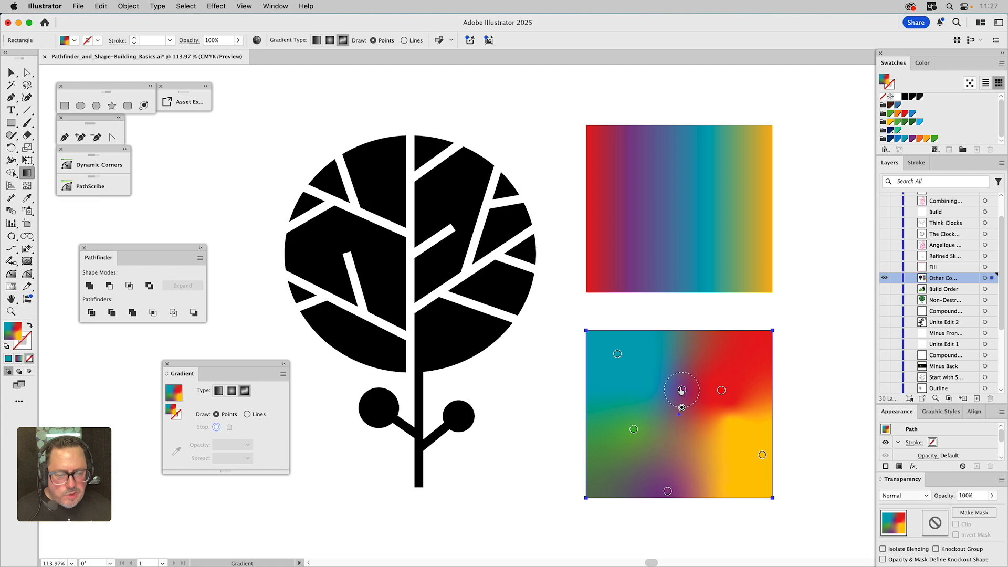
{"action": "left_click", "coordinate": [722, 390]}
{"action": "left_click", "coordinate": [682, 392]}
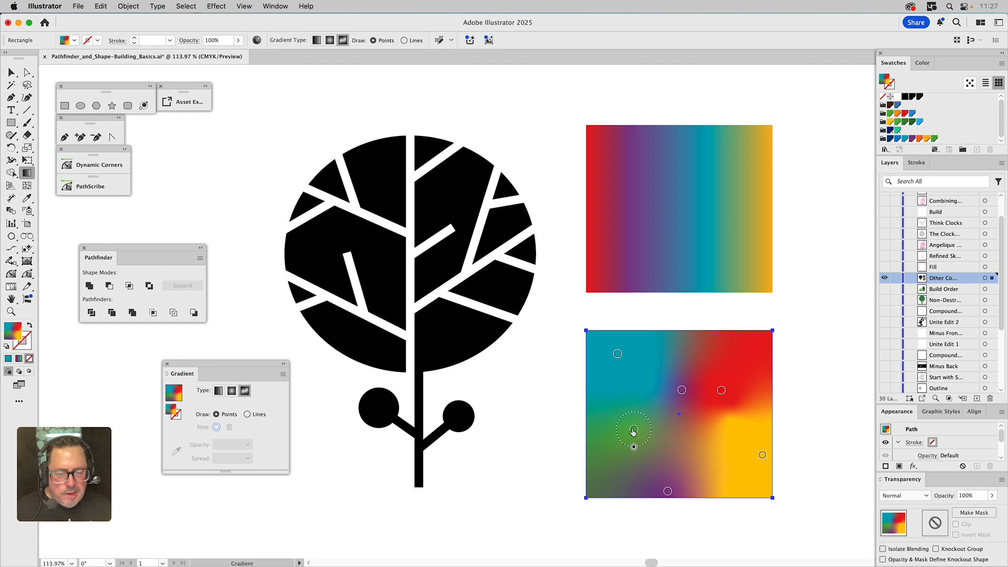
{"action": "left_click", "coordinate": [634, 430]}
{"action": "left_click_drag", "start_coordinate": [634, 430], "coordinate": [636, 431]}
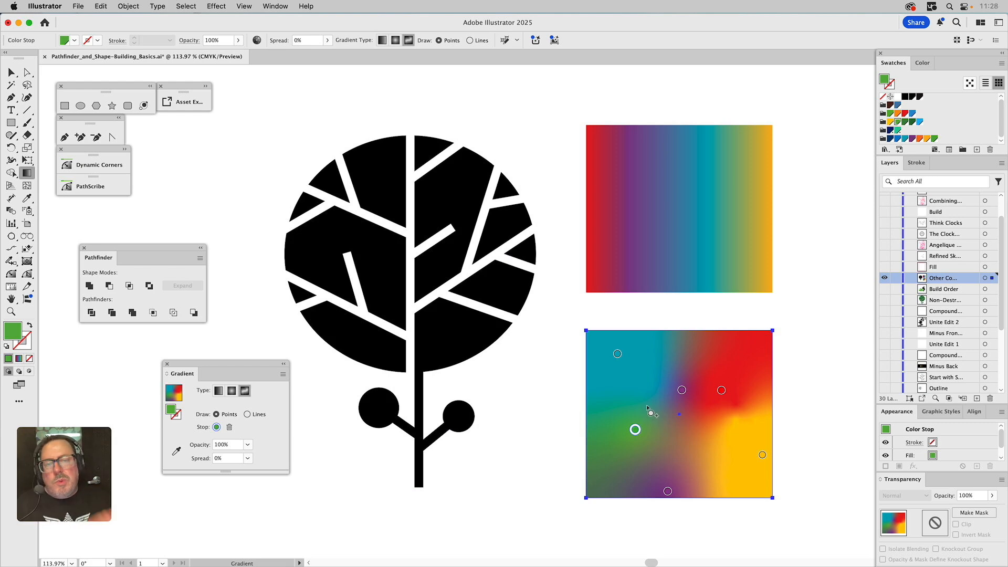
{"action": "left_click", "coordinate": [539, 364]}
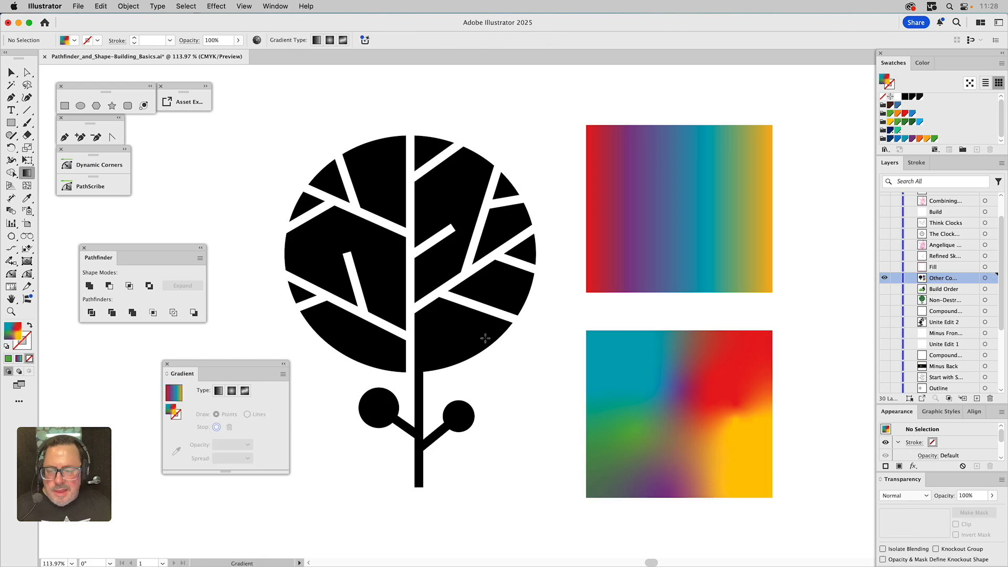
{"action": "key", "text": "v"}
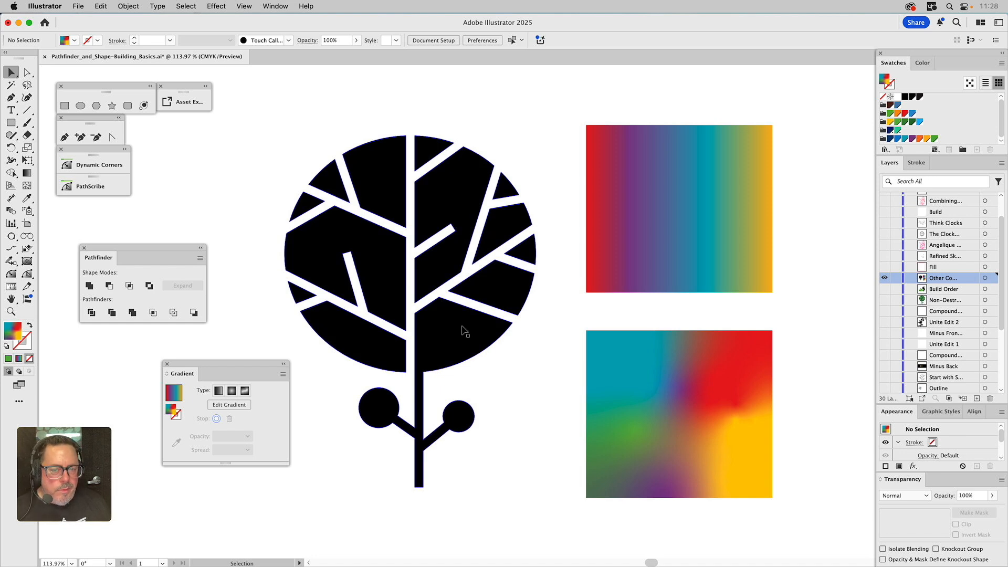
Apply the Gradient graphic style to the tree, switch it to a radial gradient and reverse its colors
{"action": "left_click", "coordinate": [466, 330]}
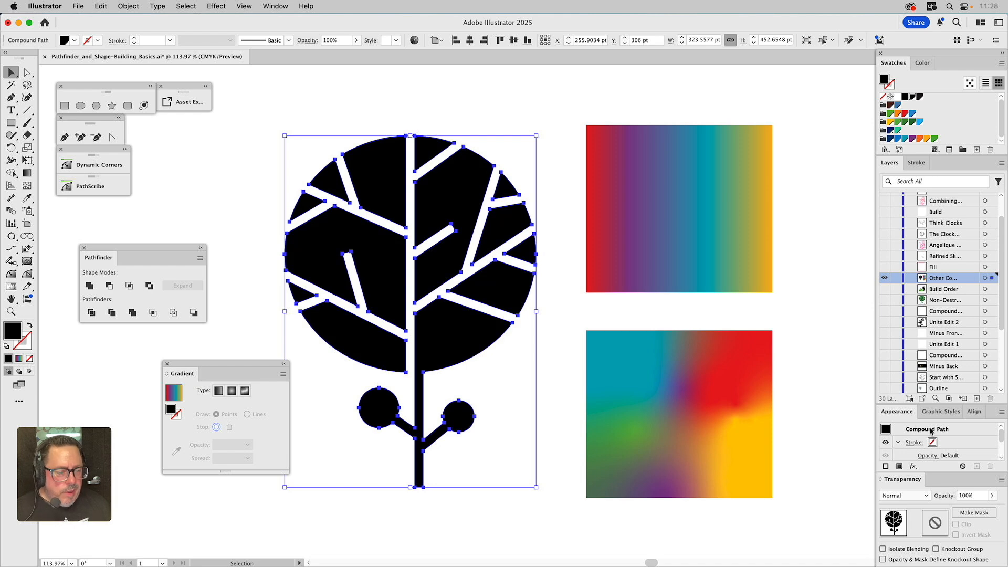
{"action": "left_click", "coordinate": [939, 412]}
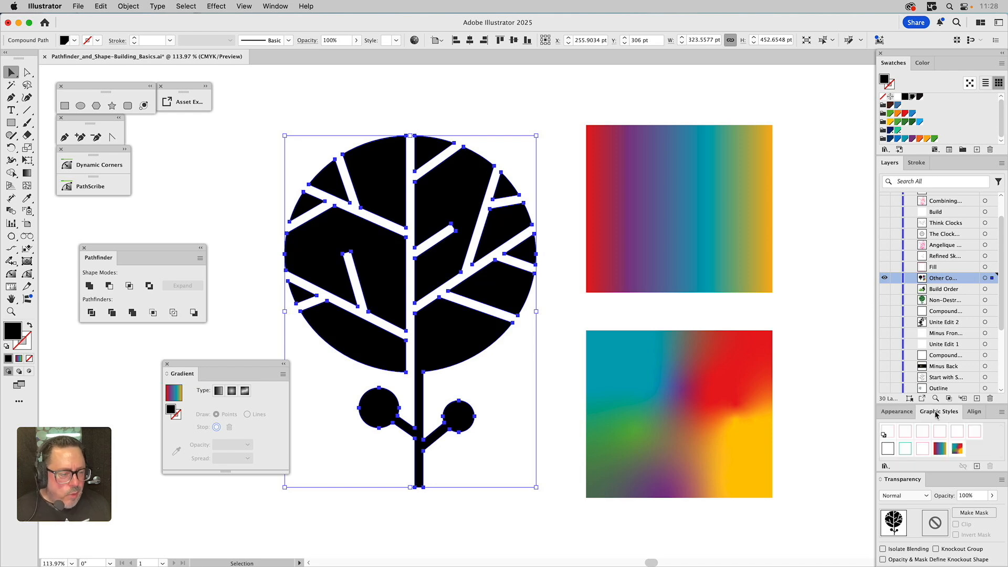
{"action": "left_click", "coordinate": [939, 448]}
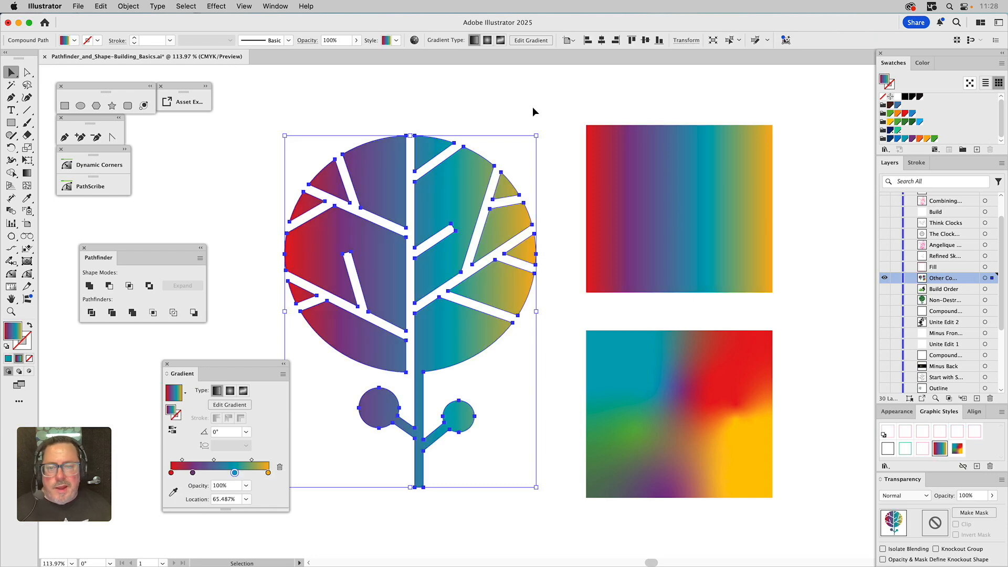
{"action": "left_click", "coordinate": [231, 391]}
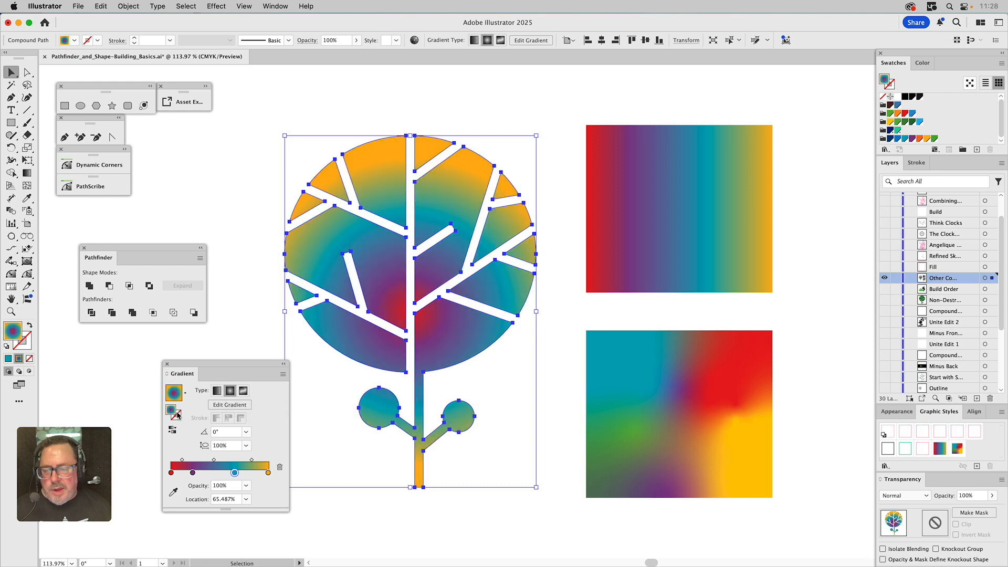
{"action": "left_click", "coordinate": [173, 430]}
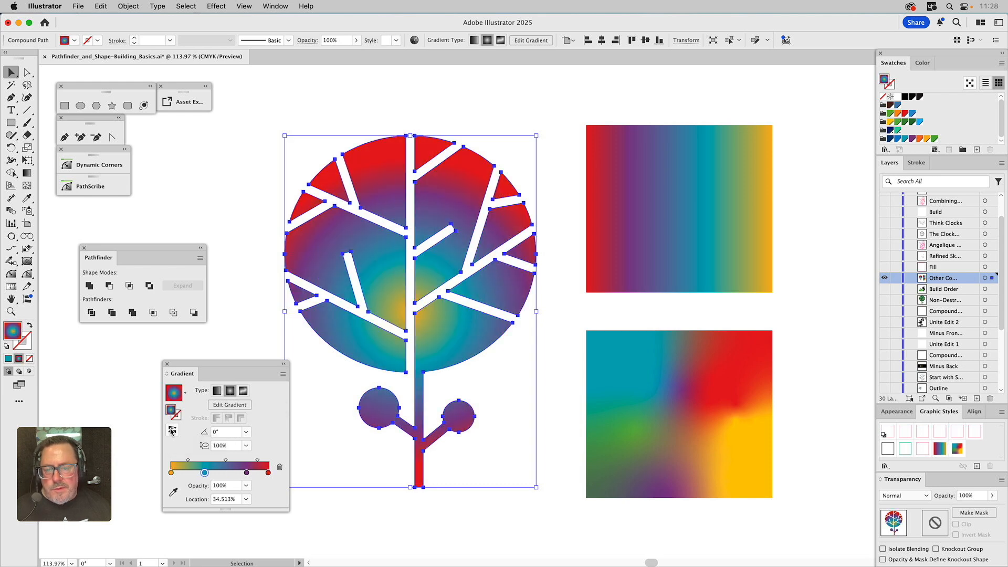
{"action": "left_click", "coordinate": [242, 178]}
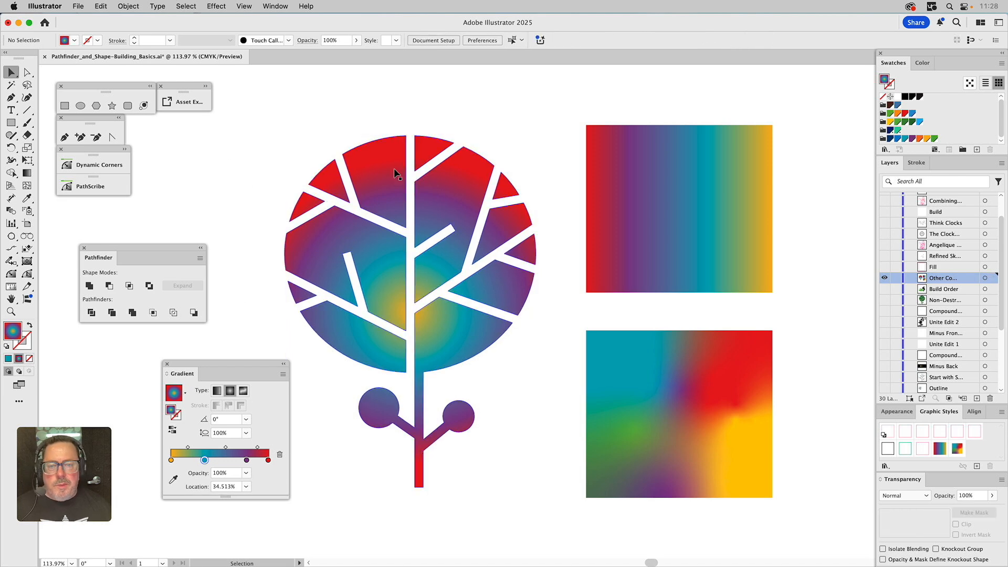
{"action": "left_click", "coordinate": [440, 195]}
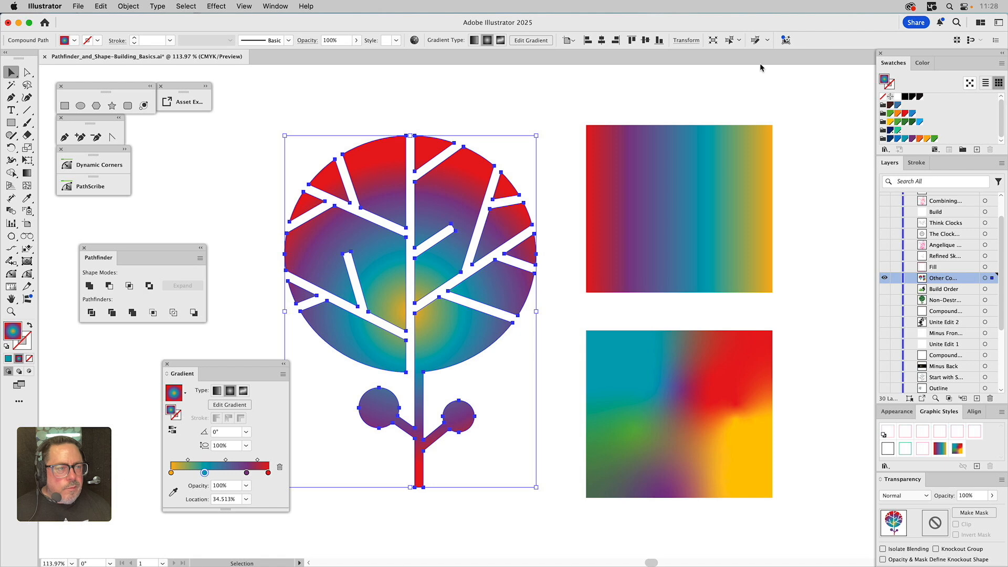
Try the Free-Form Gradient graphic style on the black-filled tree and restore its black fill
{"action": "left_click", "coordinate": [905, 98]}
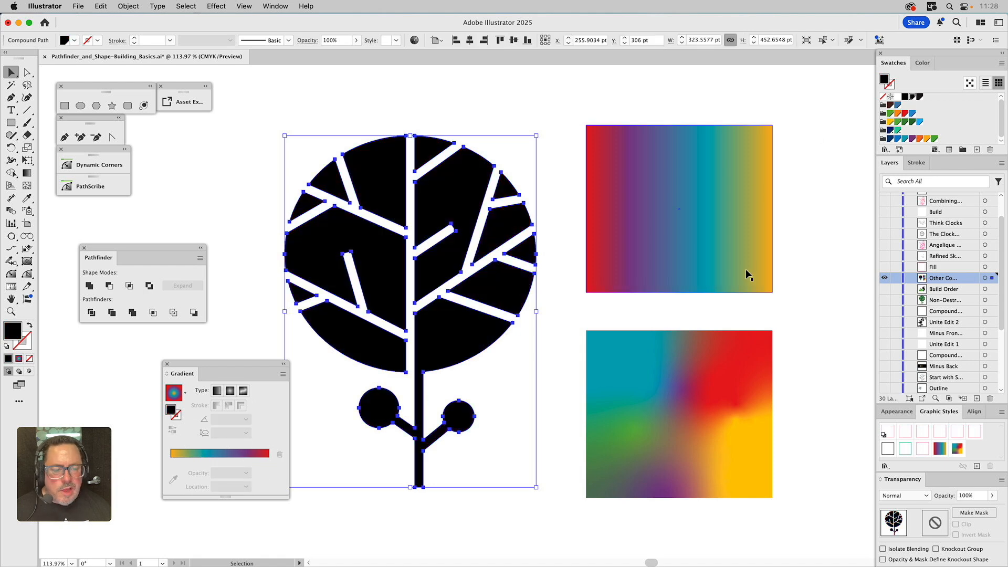
{"action": "left_click", "coordinate": [956, 449]}
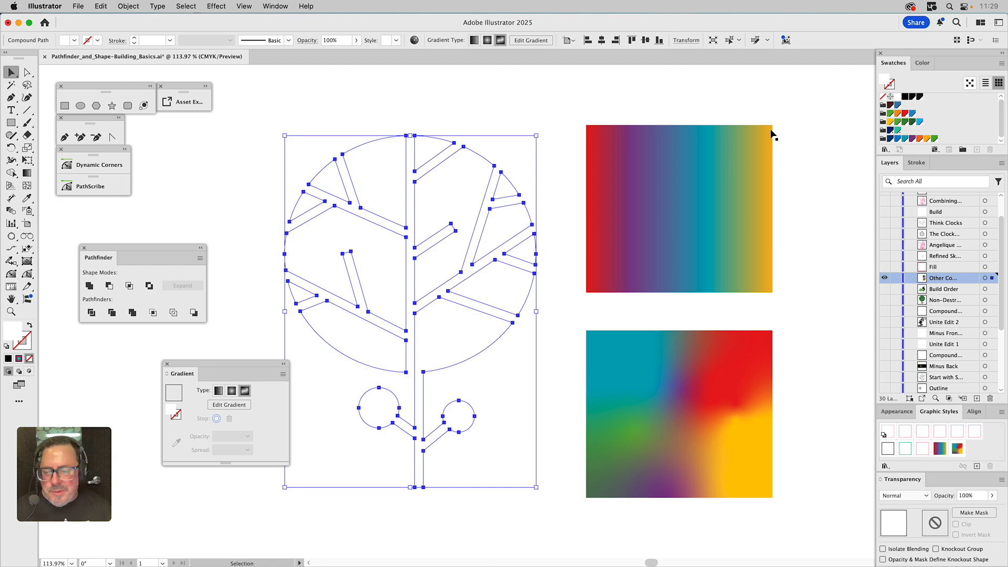
{"action": "left_click", "coordinate": [913, 98]}
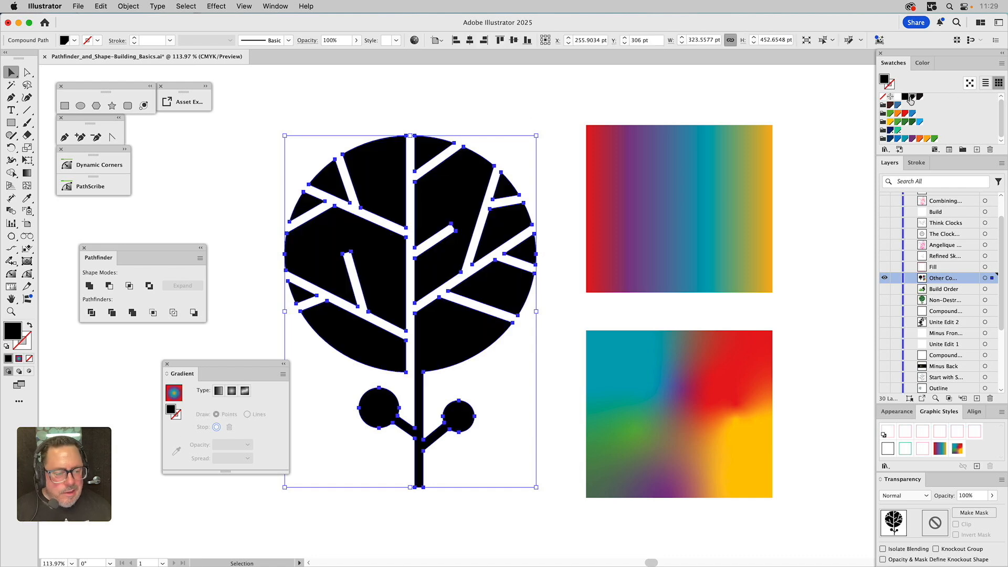
Dock the Gradient panel into the Transparency panel group
{"action": "left_click", "coordinate": [902, 413]}
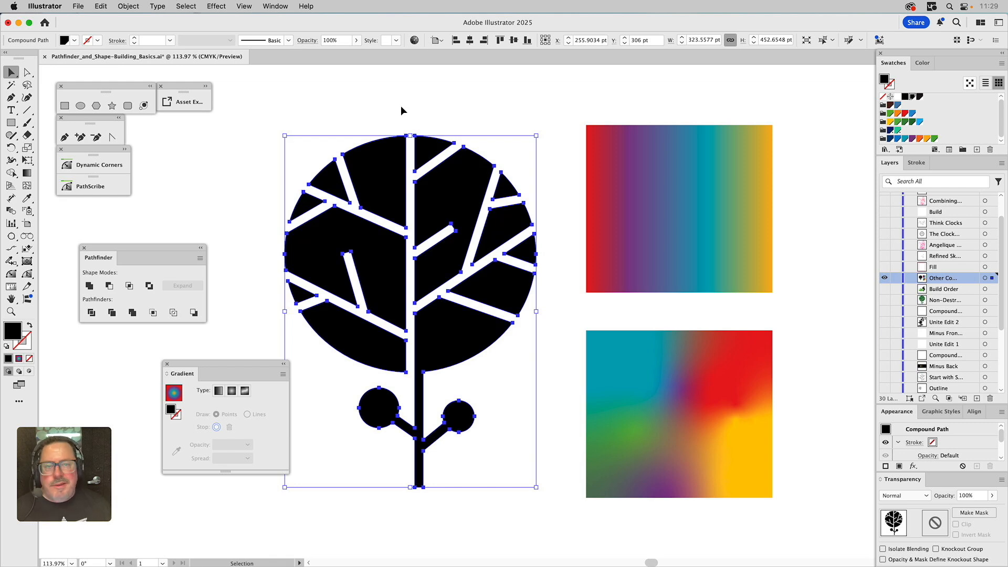
{"action": "left_click_drag", "start_coordinate": [230, 369], "coordinate": [183, 363]}
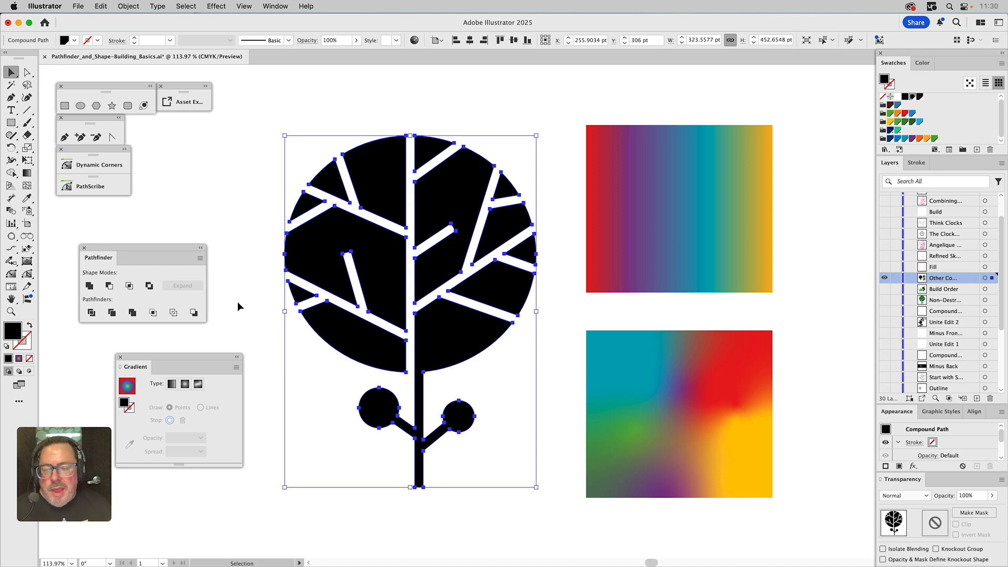
{"action": "left_click_drag", "start_coordinate": [134, 362], "coordinate": [926, 484]}
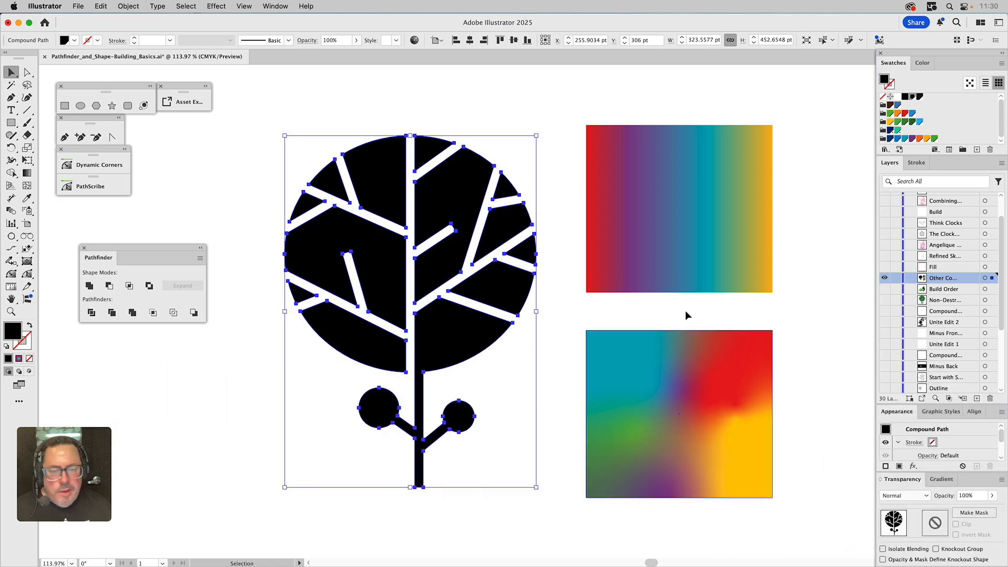
{"action": "left_click", "coordinate": [857, 255]}
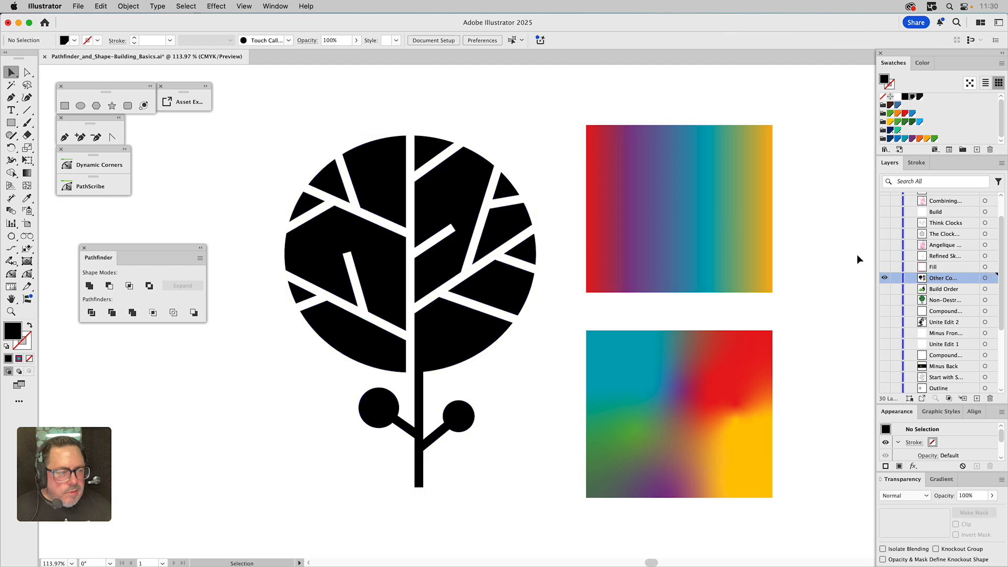
Show the Fill layer, select its rectangle behind the tree and apply the Free-Form Gradient graphic style
{"action": "left_click", "coordinate": [885, 267]}
{"action": "left_click_drag", "start_coordinate": [537, 112], "coordinate": [531, 134]}
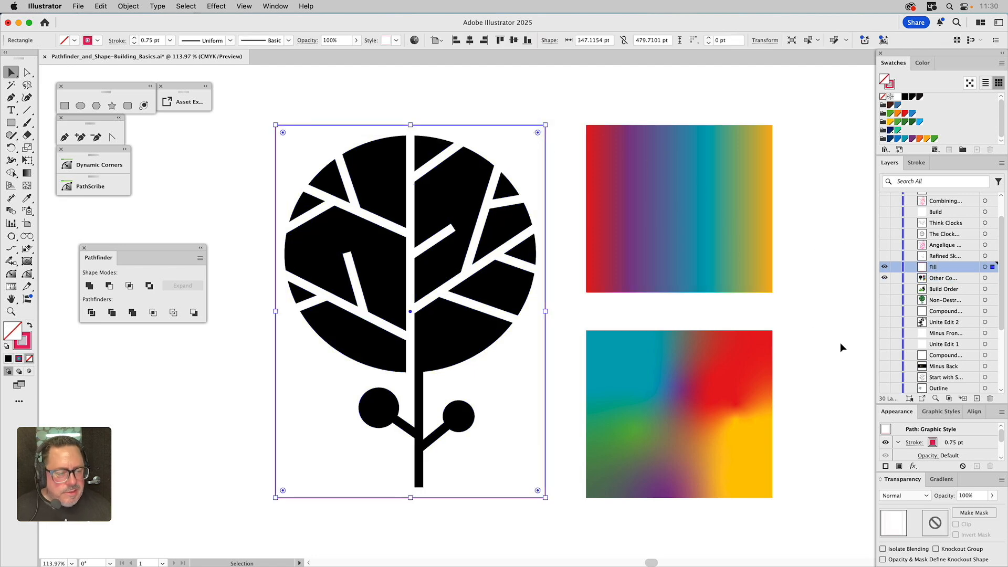
{"action": "left_click", "coordinate": [945, 414]}
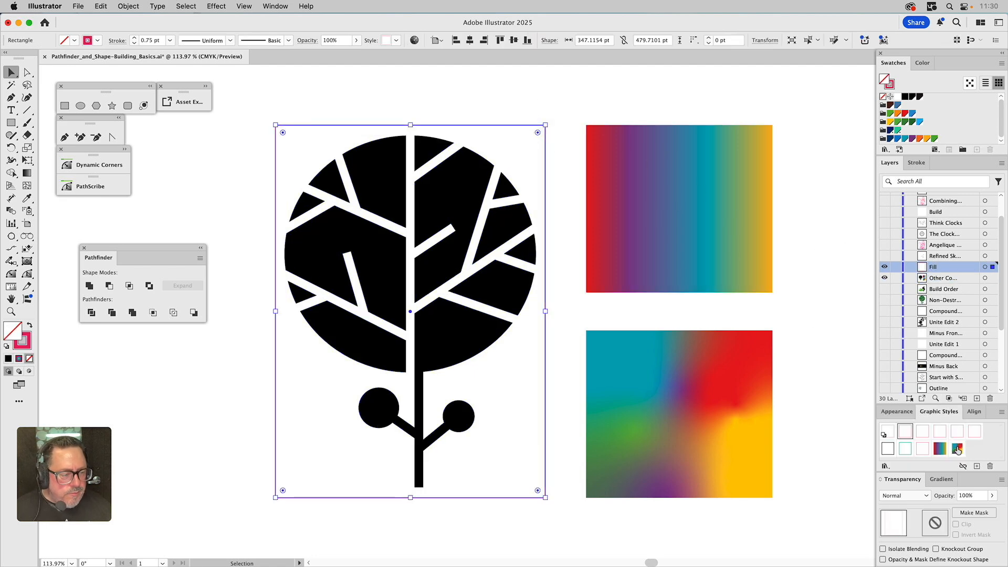
{"action": "left_click", "coordinate": [958, 450]}
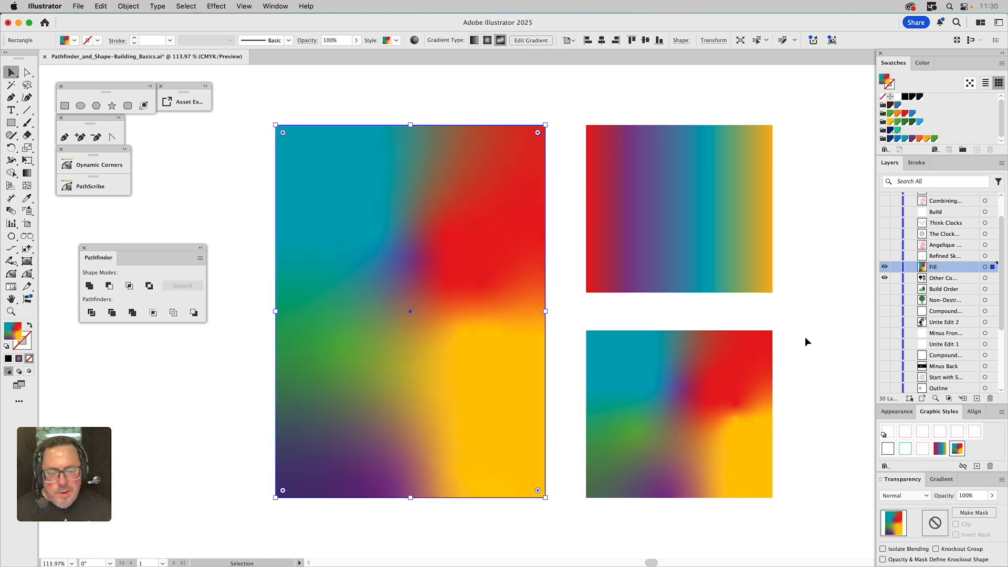
Paste the gradient rectangle behind the tree and clip it with the tree as a clipping mask
{"action": "key", "text": "super+x"}
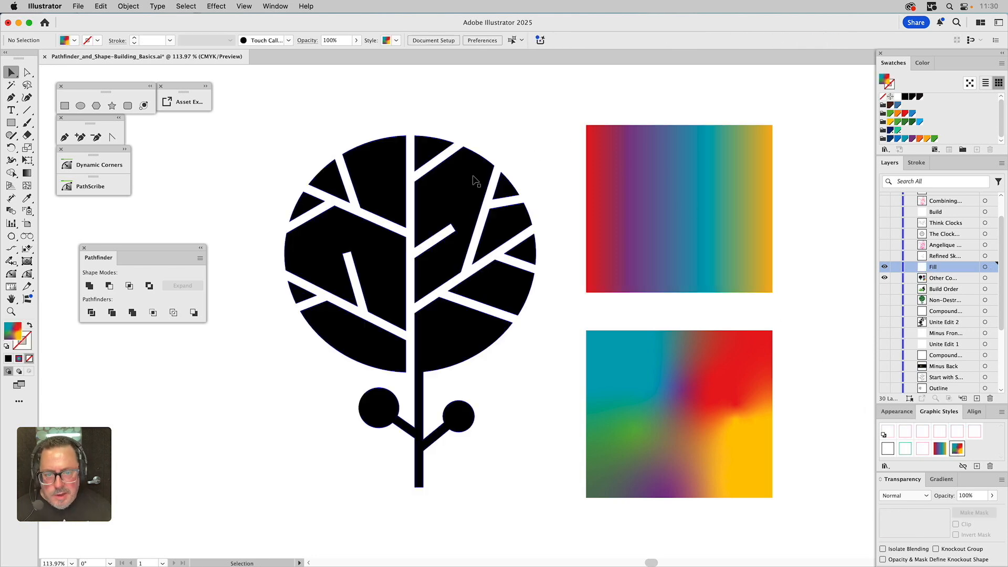
{"action": "left_click", "coordinate": [475, 180]}
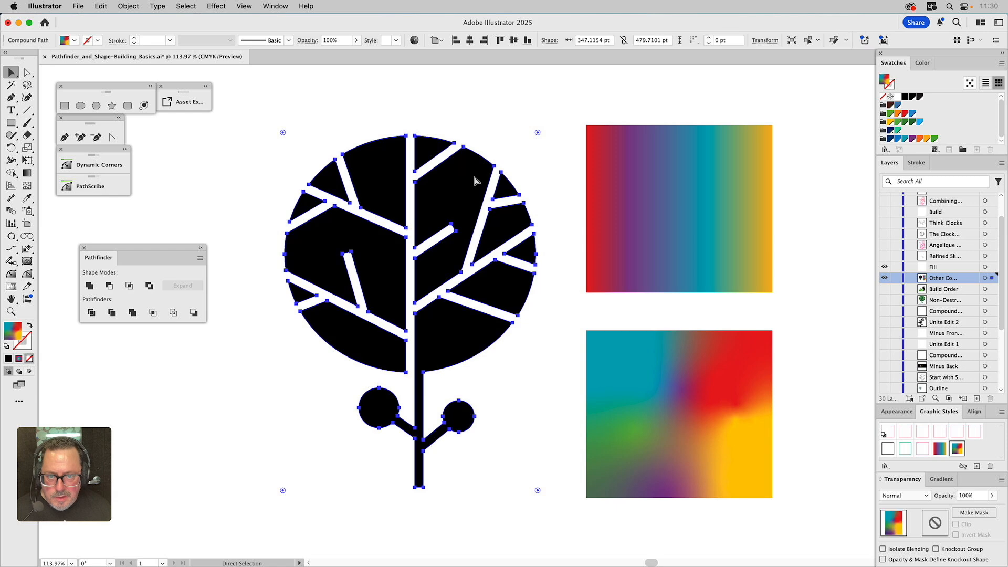
{"action": "key", "text": "super+b"}
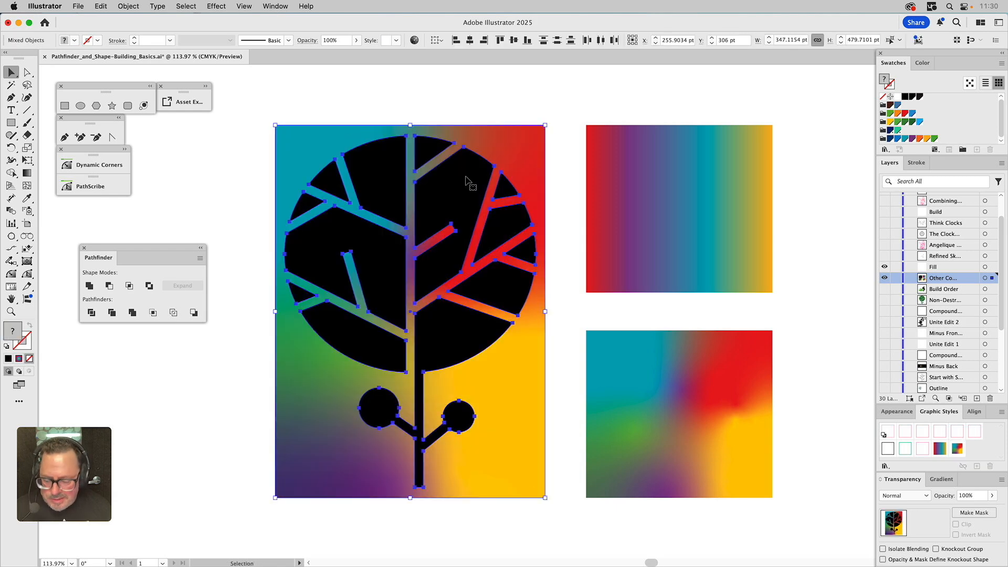
{"action": "key", "text": "super+7"}
{"action": "left_click", "coordinate": [492, 108]}
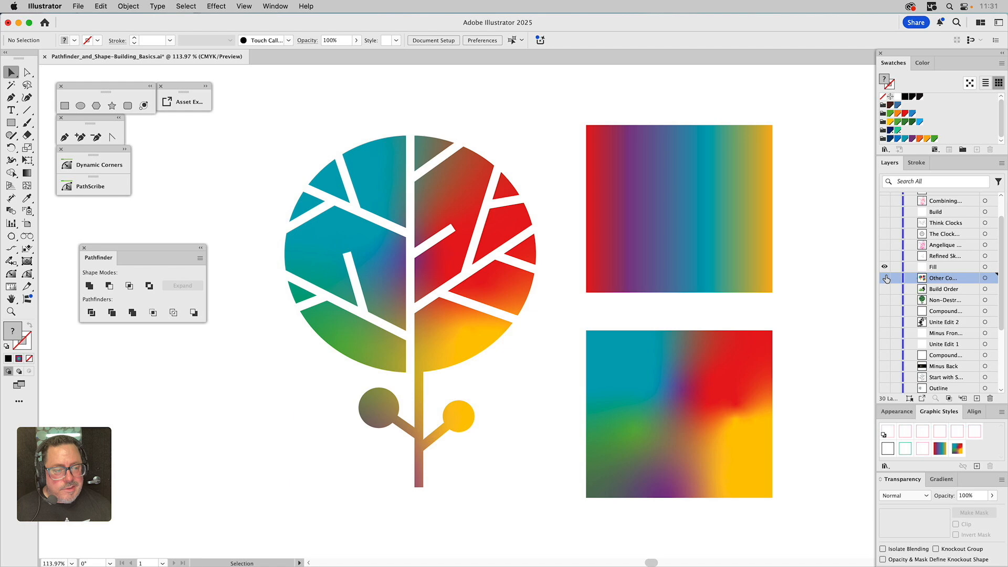
Show the Refined Sketch layer and set the opacity to 15% while nothing is selected
{"action": "key", "text": "super+y"}
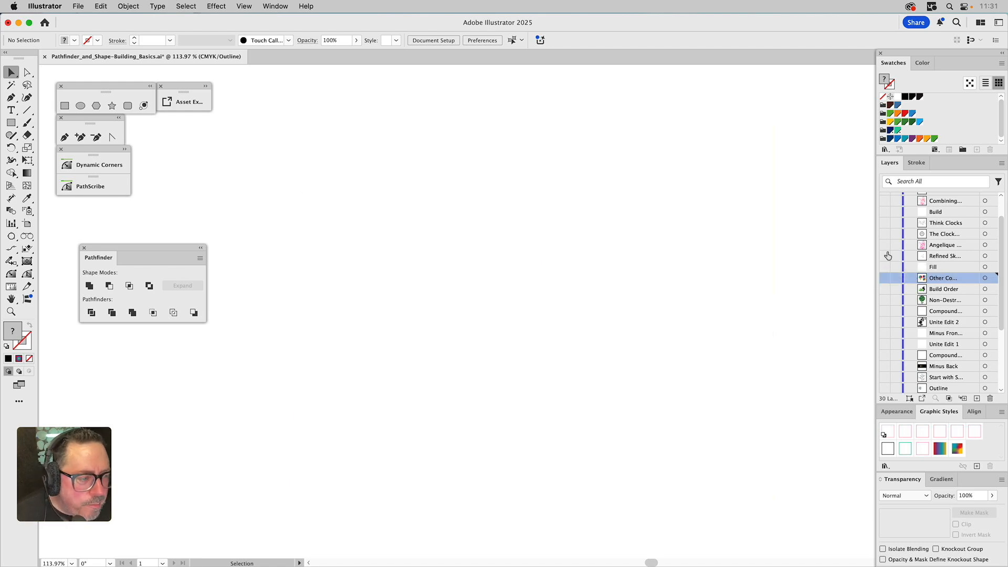
{"action": "left_click", "coordinate": [887, 256]}
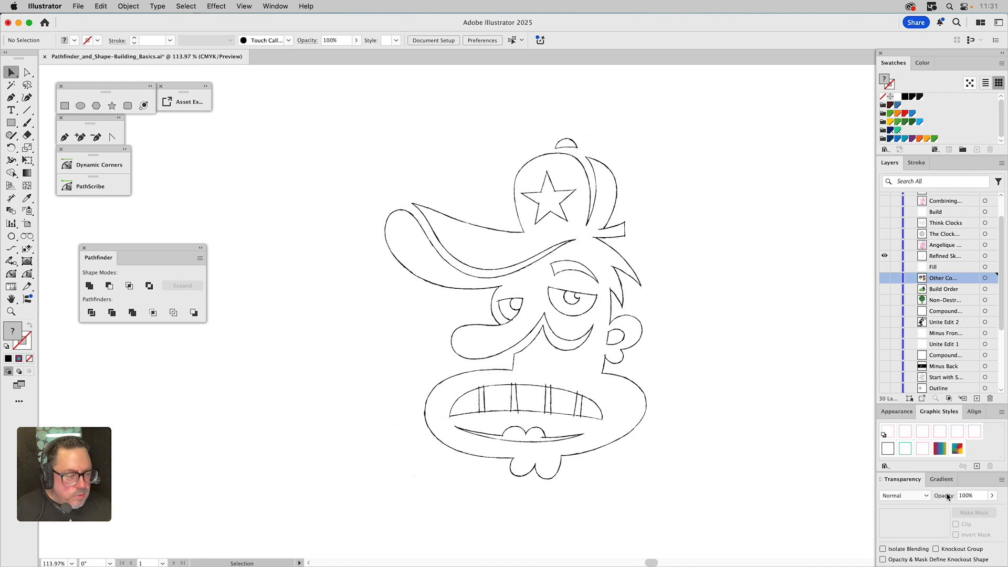
{"action": "left_click", "coordinate": [967, 496]}
{"action": "type", "text": "1"}
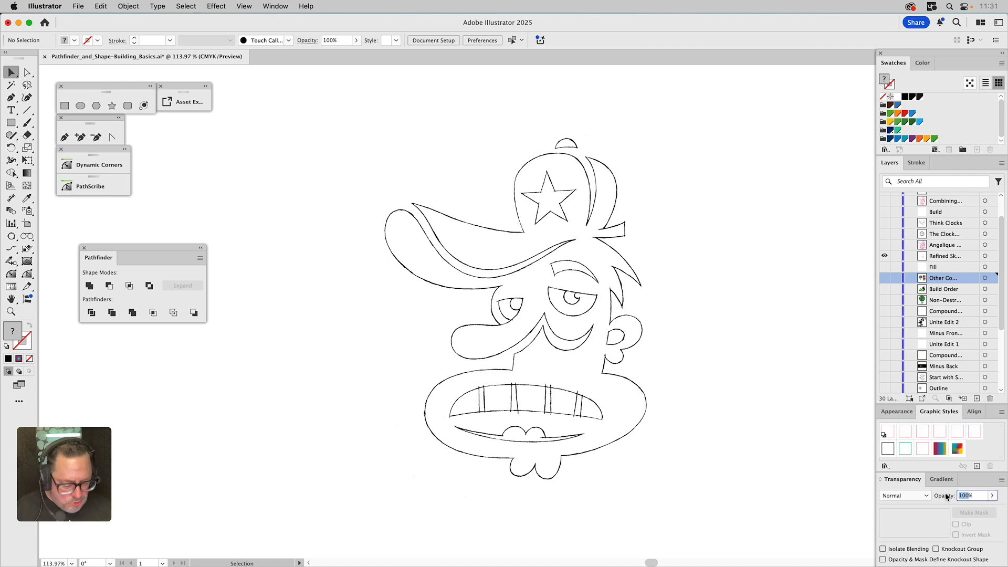
{"action": "key", "text": "Return"}
{"action": "type", "text": "5"}
{"action": "key", "text": "Return"}
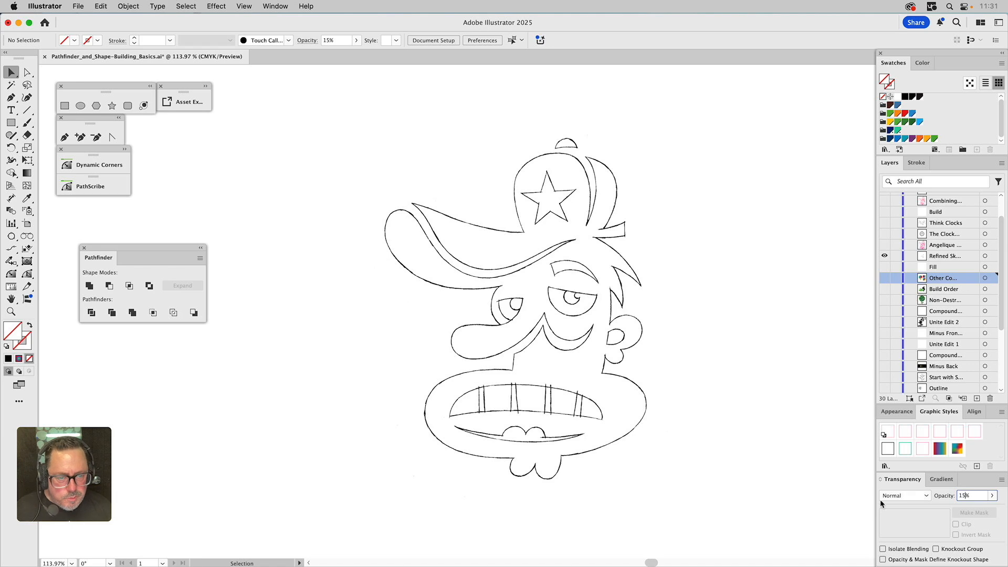
Select the placed sketch image and set its opacity to 15%
{"action": "left_click", "coordinate": [613, 342]}
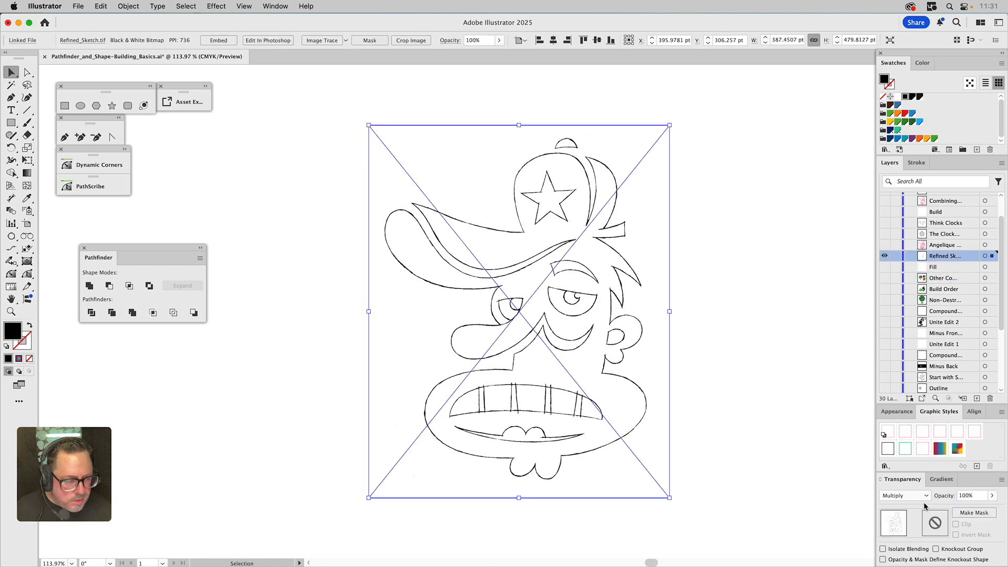
{"action": "left_click", "coordinate": [971, 498]}
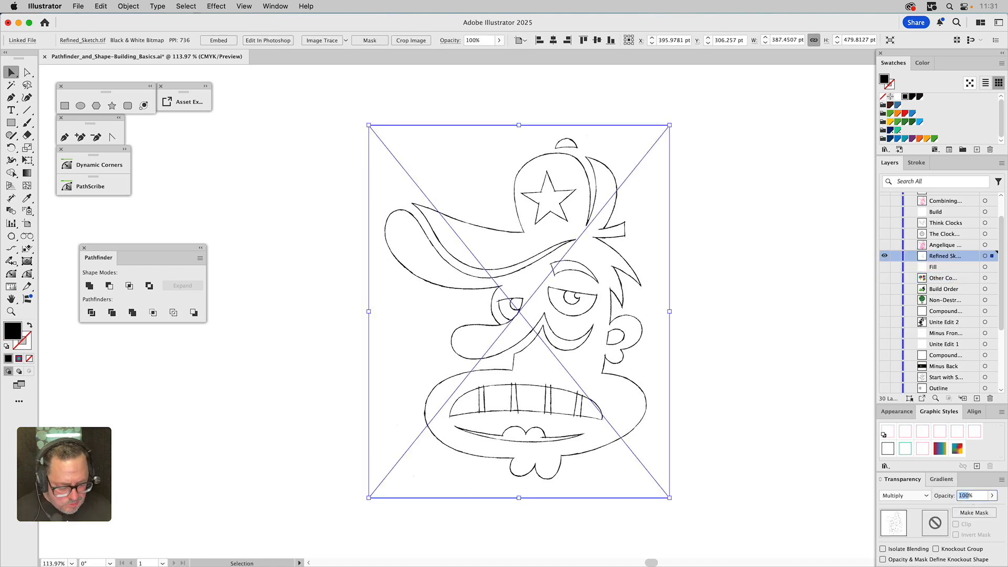
{"action": "type", "text": "15"}
{"action": "key", "text": "Return"}
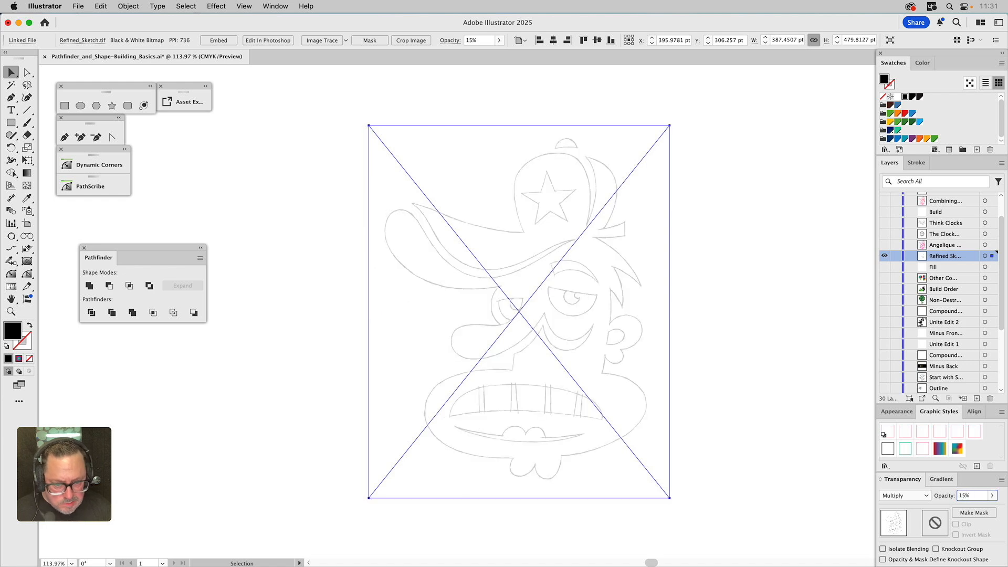
Lock the Refined Sketch layer and show the Angelique vector layer above it
{"action": "left_click", "coordinate": [897, 258]}
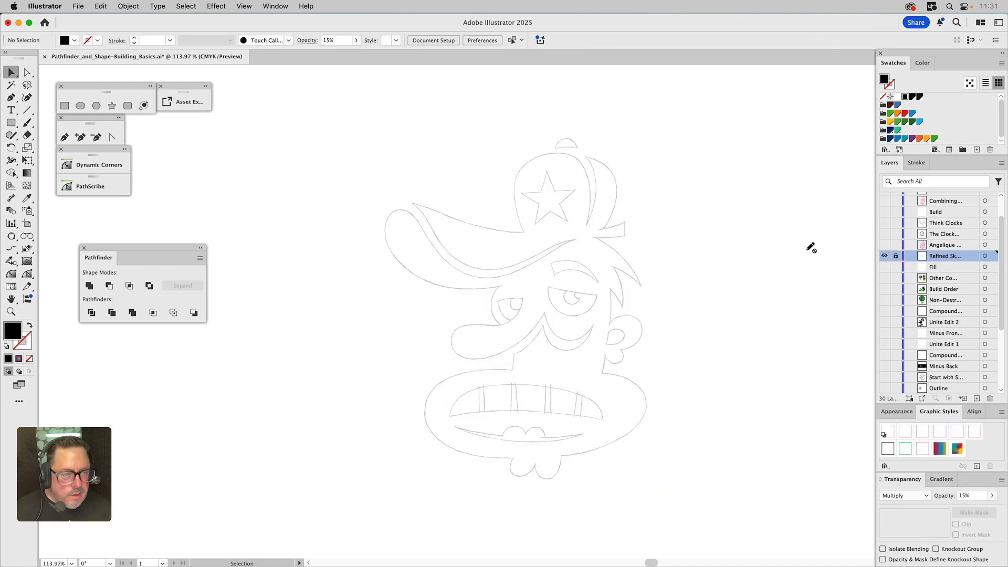
{"action": "left_click", "coordinate": [884, 246]}
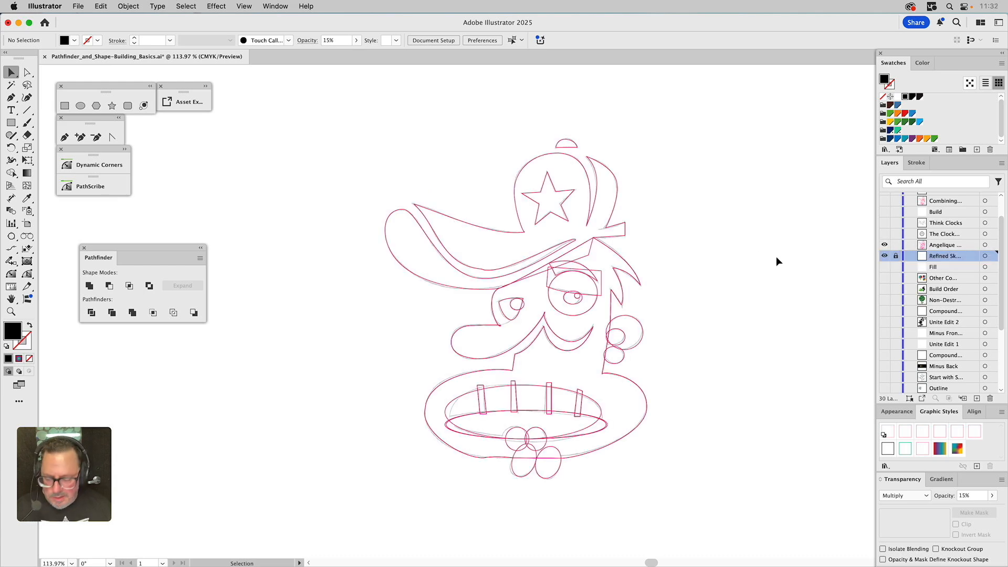
Convert the anchor on the hat brim's inner curve to smooth and adjust both handles to follow the sketch
{"action": "key", "text": "z"}
{"action": "left_click_drag", "start_coordinate": [371, 125], "coordinate": [671, 495]}
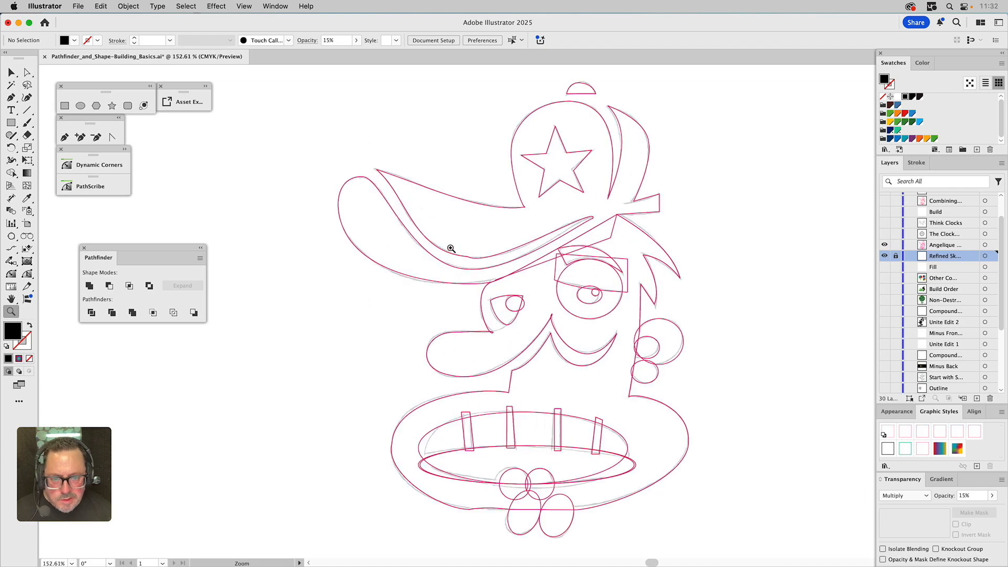
{"action": "left_click_drag", "start_coordinate": [346, 160], "coordinate": [691, 442]}
{"action": "left_click_drag", "start_coordinate": [515, 189], "coordinate": [525, 315]}
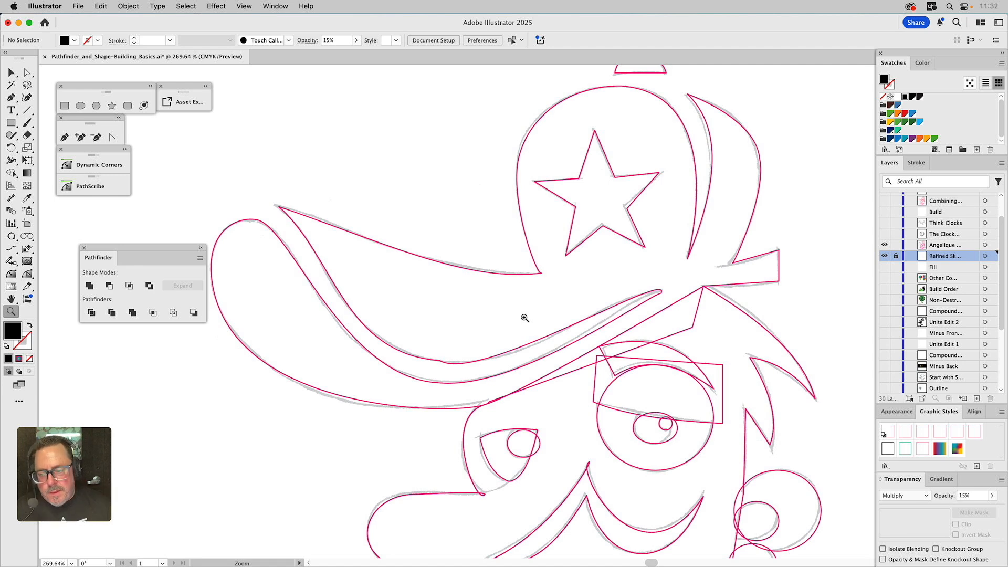
{"action": "key", "text": "a"}
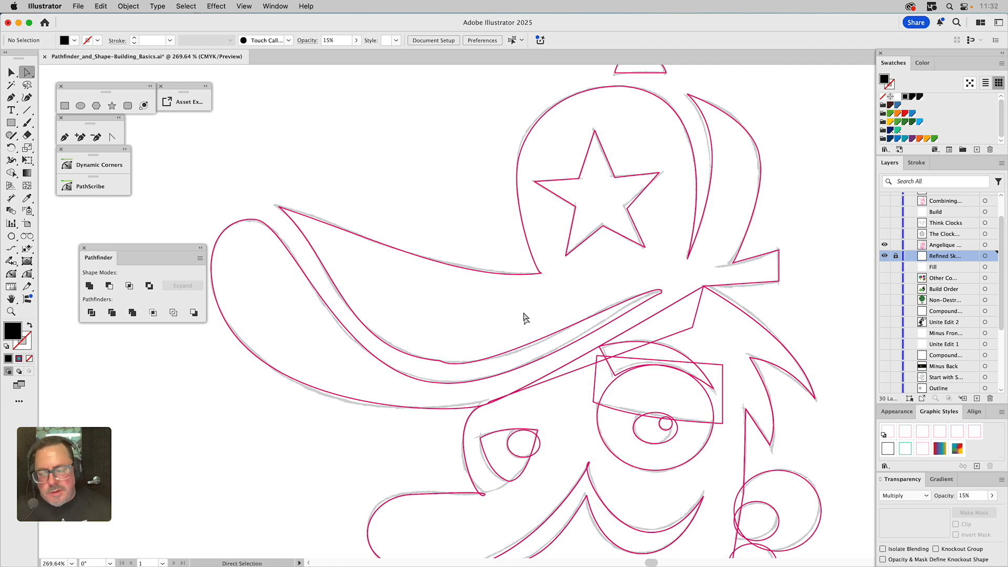
{"action": "left_click", "coordinate": [621, 86]}
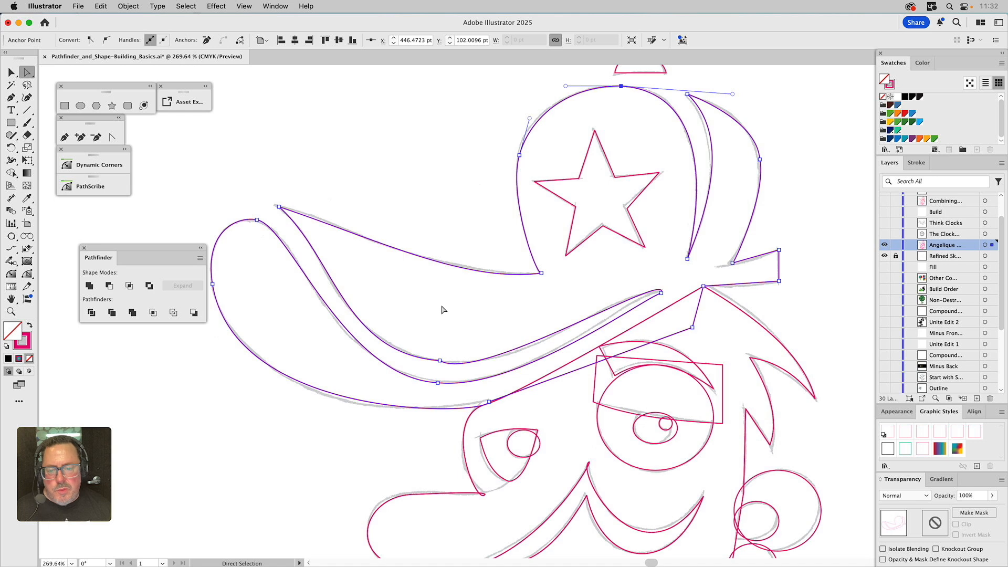
{"action": "left_click", "coordinate": [441, 361]}
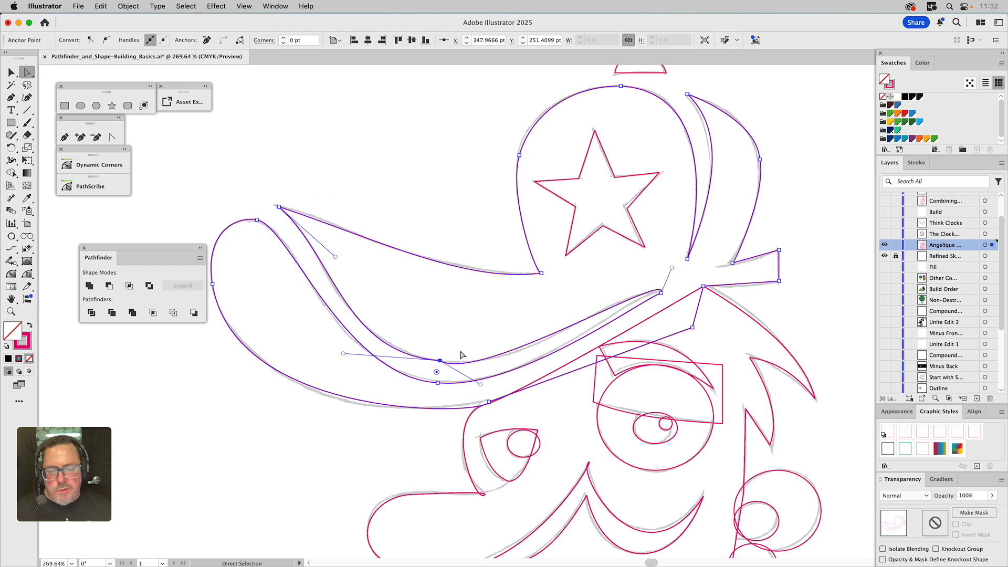
{"action": "left_click", "coordinate": [106, 41]}
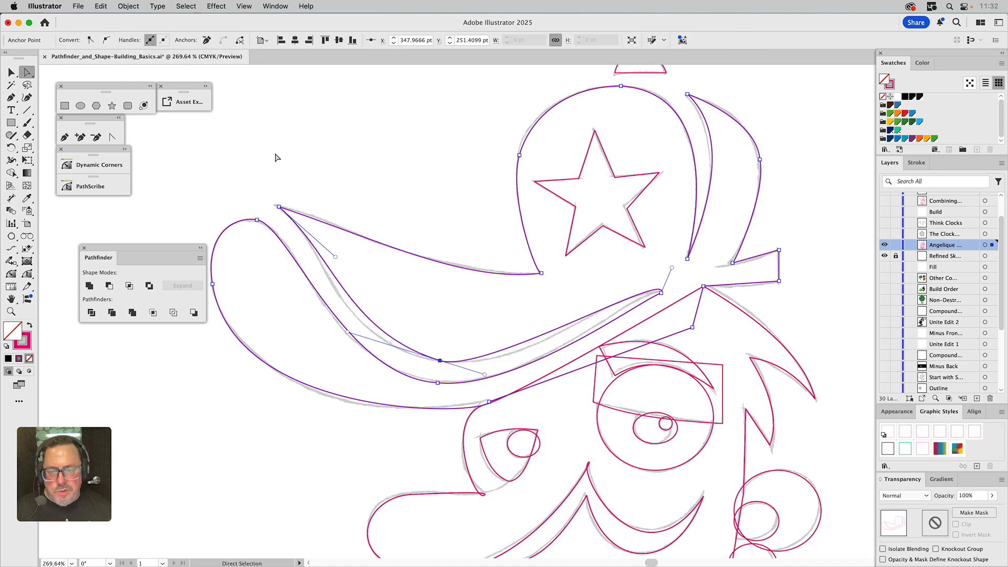
{"action": "left_click_drag", "start_coordinate": [346, 331], "coordinate": [332, 340]}
{"action": "left_click_drag", "start_coordinate": [487, 370], "coordinate": [520, 375]}
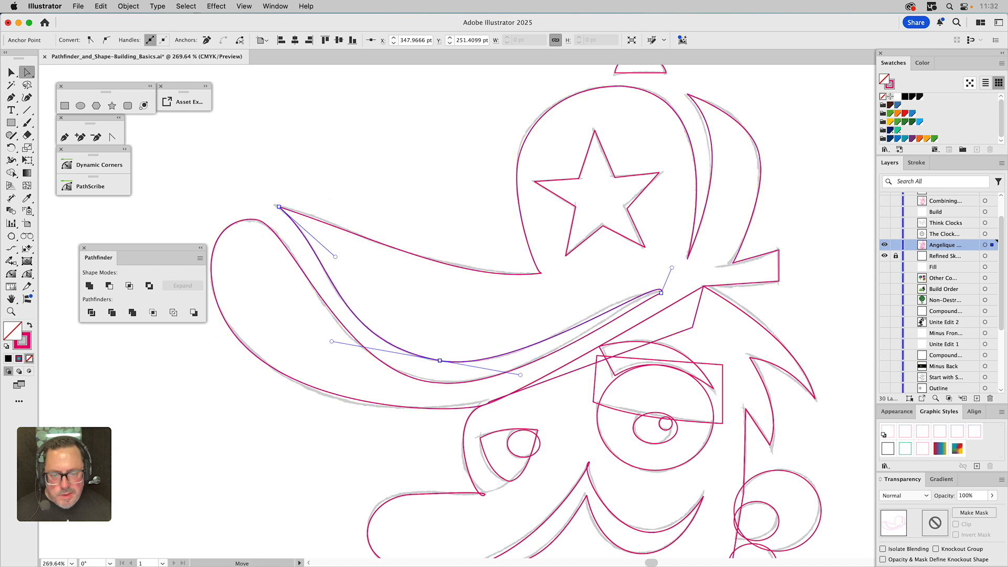
Reshape the brim tip's handle and the lower brim edge handle to match the sketch
{"action": "left_click", "coordinate": [663, 294]}
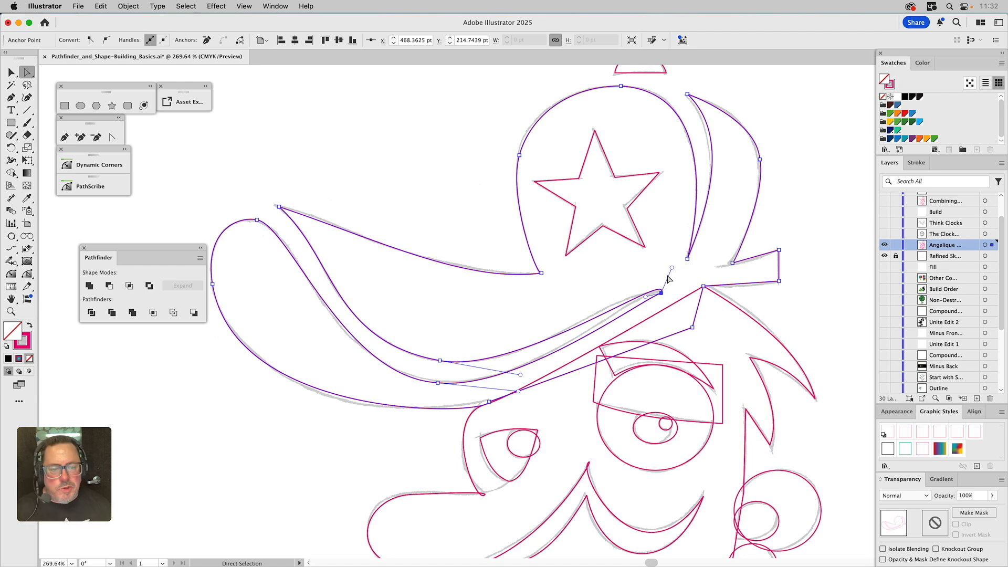
{"action": "left_click_drag", "start_coordinate": [673, 268], "coordinate": [617, 297]}
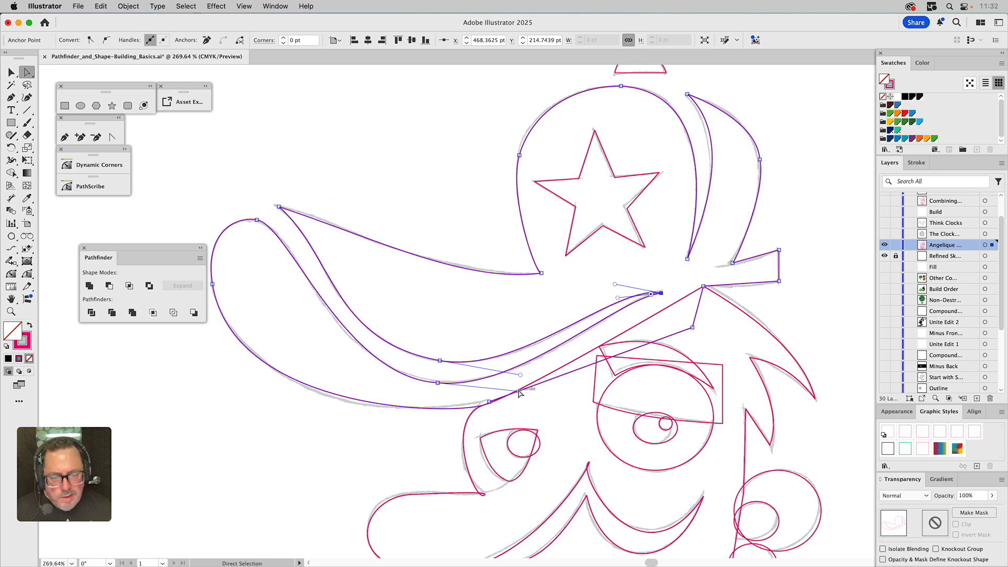
{"action": "left_click", "coordinate": [437, 384]}
{"action": "left_click_drag", "start_coordinate": [520, 392], "coordinate": [523, 391]}
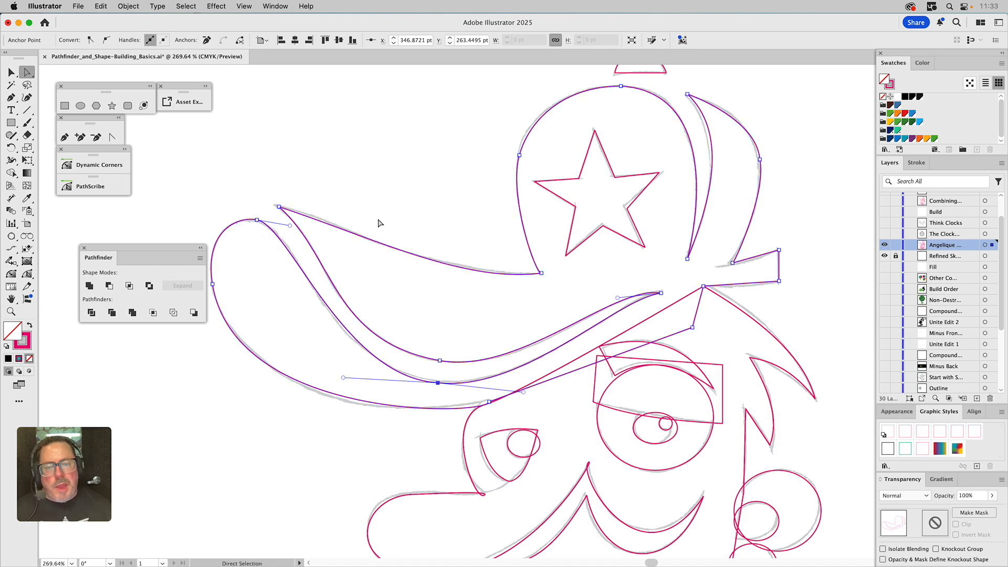
Adjust both handles of the brim's upper edge curve to follow the sketch
{"action": "left_click", "coordinate": [376, 241]}
{"action": "left_click_drag", "start_coordinate": [376, 241], "coordinate": [348, 222]}
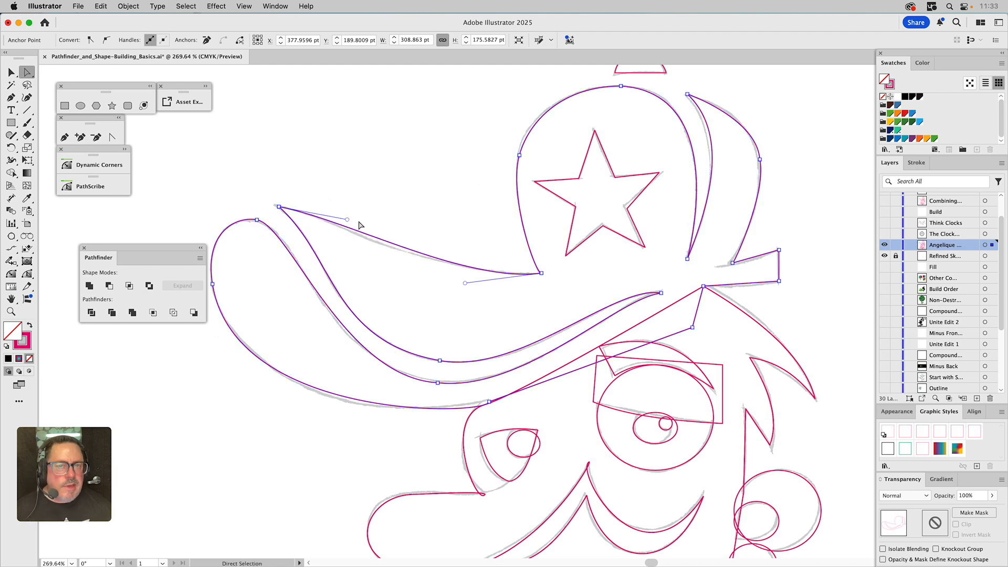
{"action": "left_click_drag", "start_coordinate": [466, 284], "coordinate": [435, 281]}
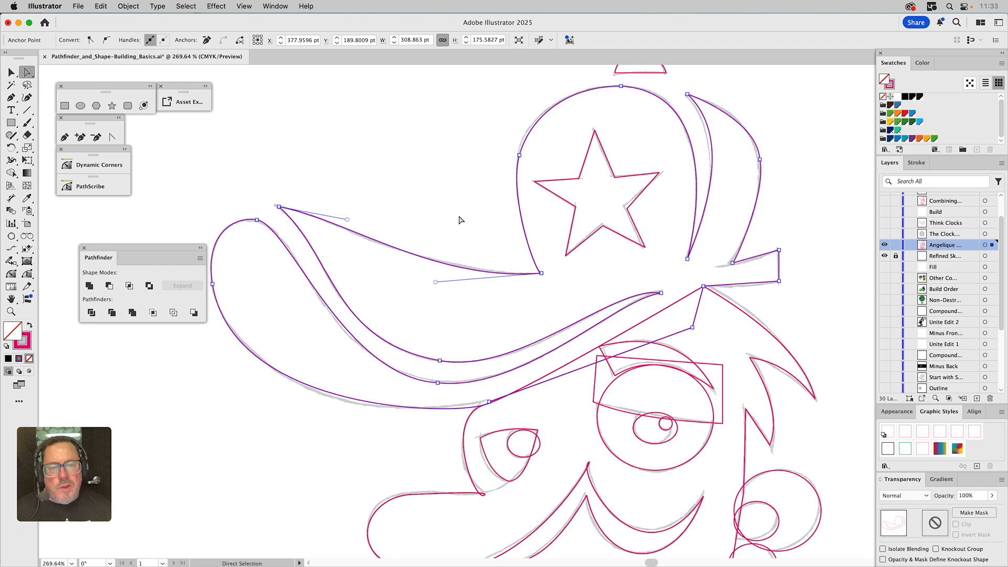
Move the hat crown's left anchor down and lengthen its handles to reshape the crown curve
{"action": "left_click", "coordinate": [520, 156]}
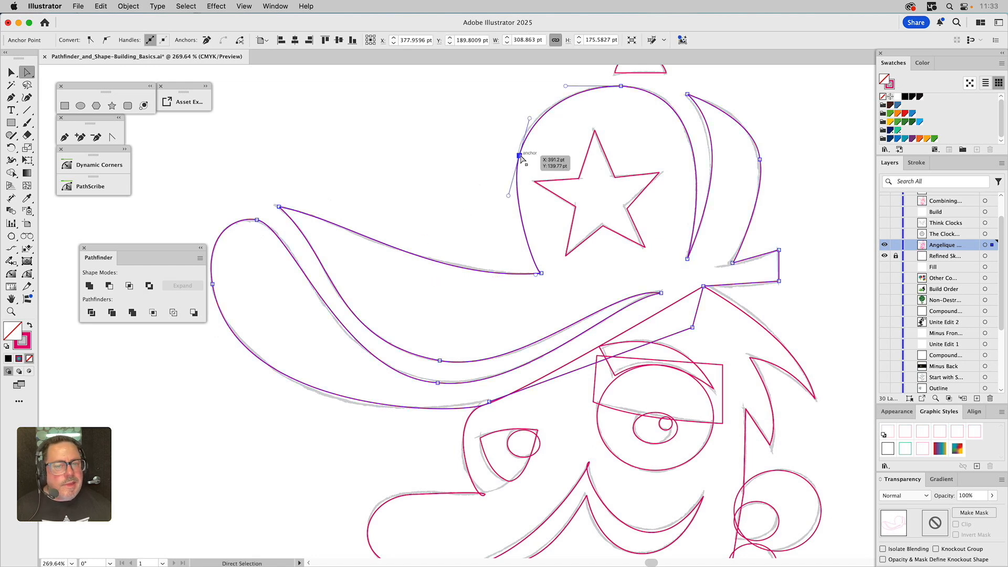
{"action": "left_click_drag", "start_coordinate": [520, 157], "coordinate": [520, 157]}
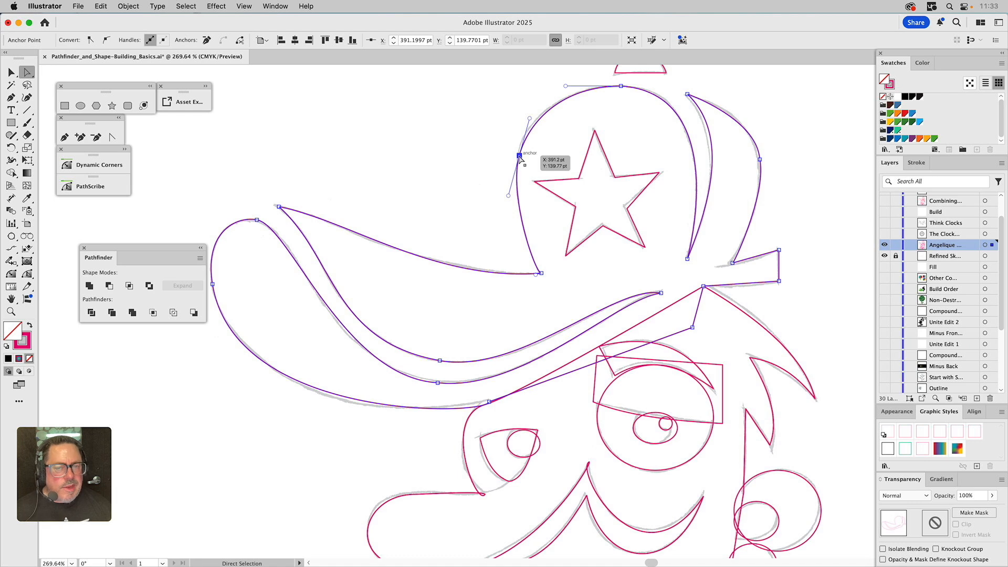
{"action": "left_click_drag", "start_coordinate": [520, 156], "coordinate": [517, 171]}
{"action": "left_click_drag", "start_coordinate": [527, 134], "coordinate": [520, 120]}
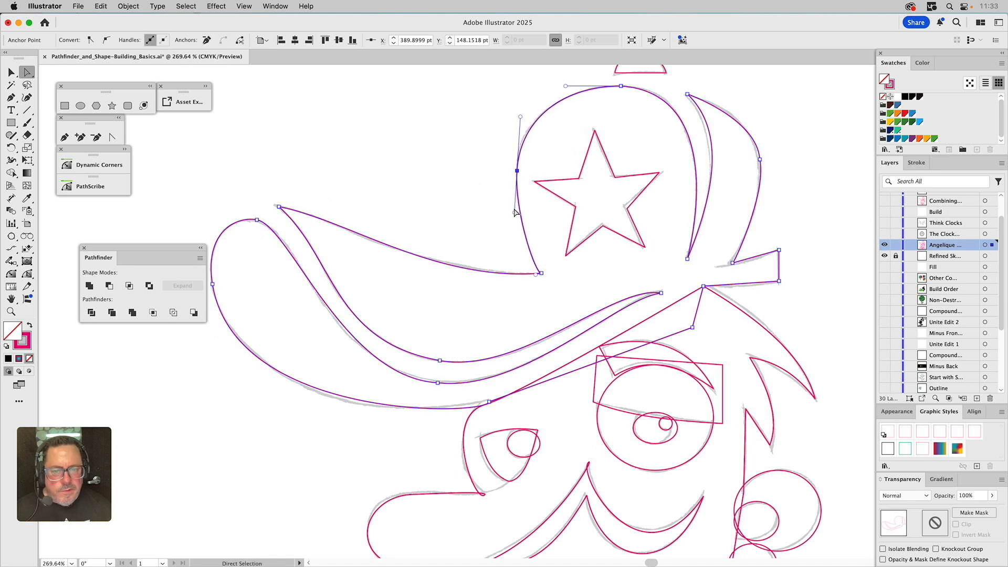
{"action": "left_click_drag", "start_coordinate": [515, 213], "coordinate": [514, 217]}
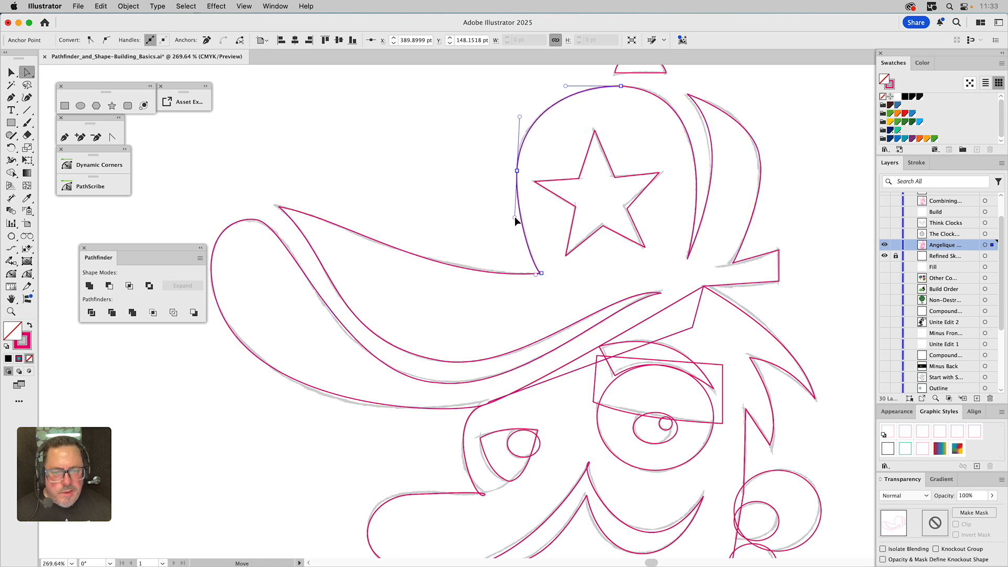
{"action": "left_click", "coordinate": [540, 274]}
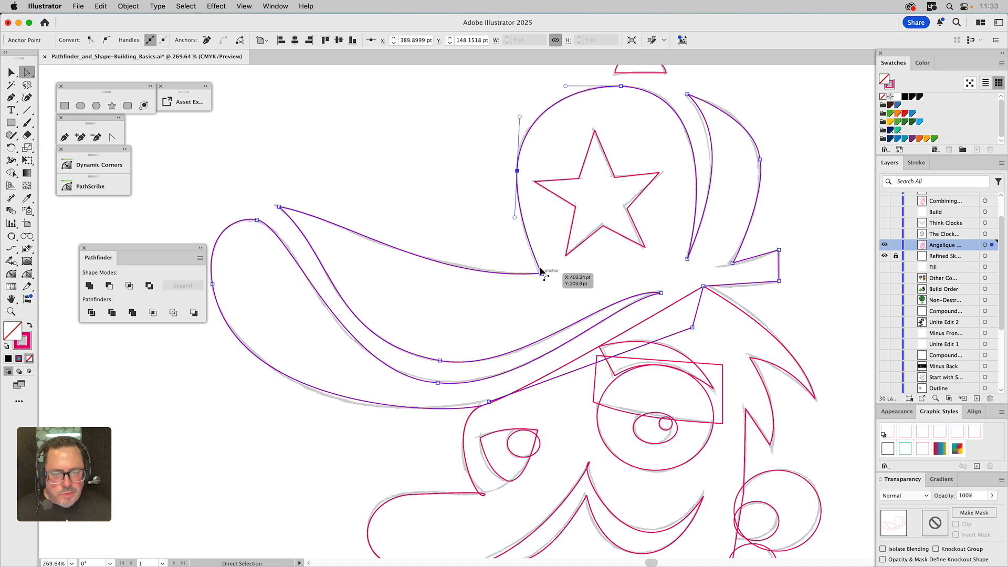
{"action": "left_click_drag", "start_coordinate": [516, 217], "coordinate": [515, 230]}
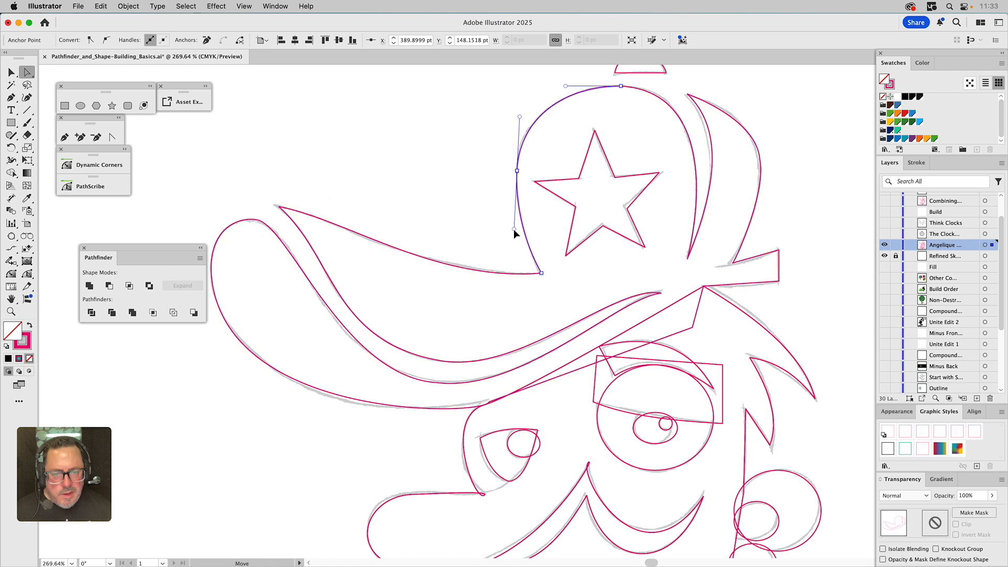
{"action": "left_click", "coordinate": [469, 165]}
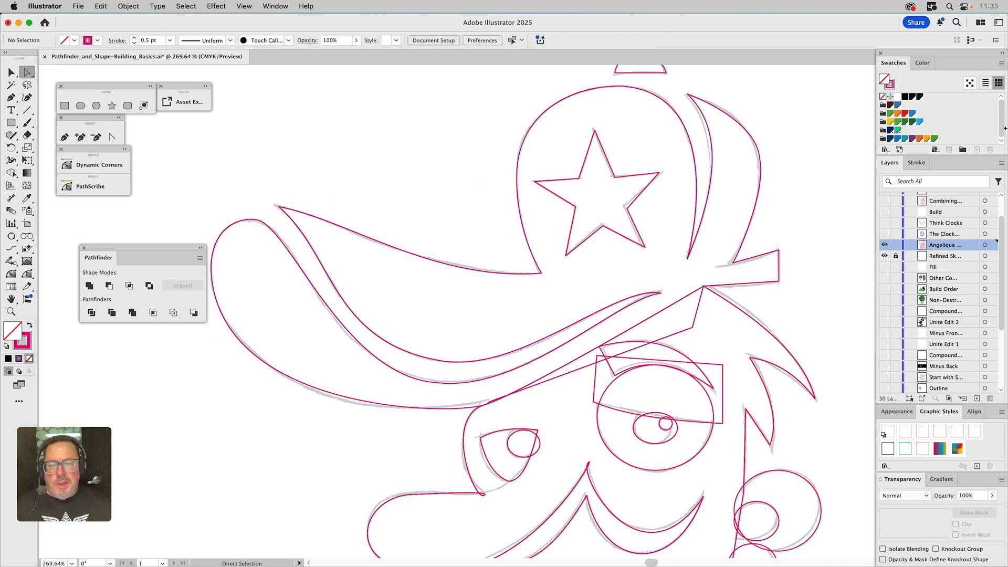
Nudge the brim's left tip anchor and adjust its handle, undoing the last handle drag
{"action": "left_click", "coordinate": [256, 220]}
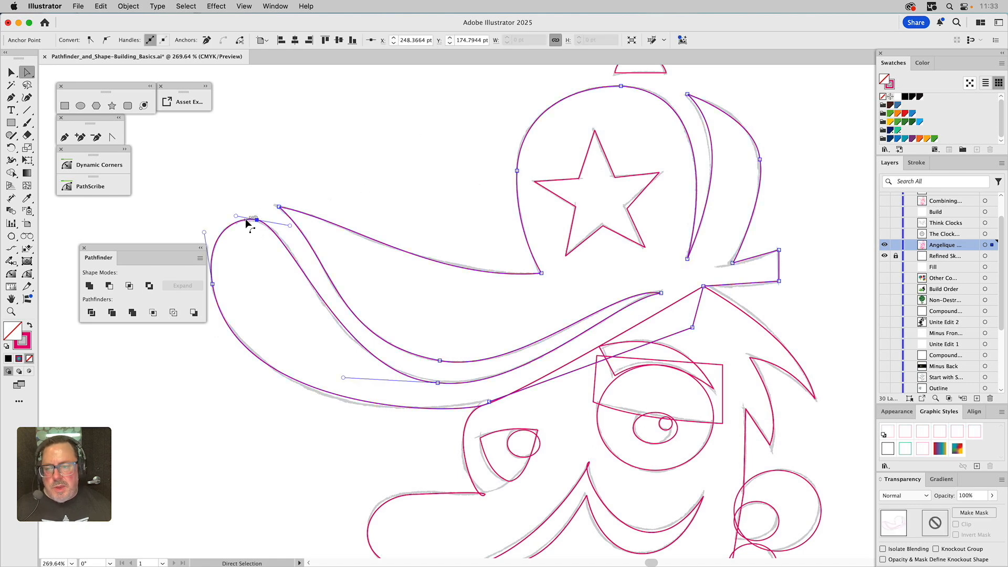
{"action": "left_click_drag", "start_coordinate": [256, 220], "coordinate": [248, 222]}
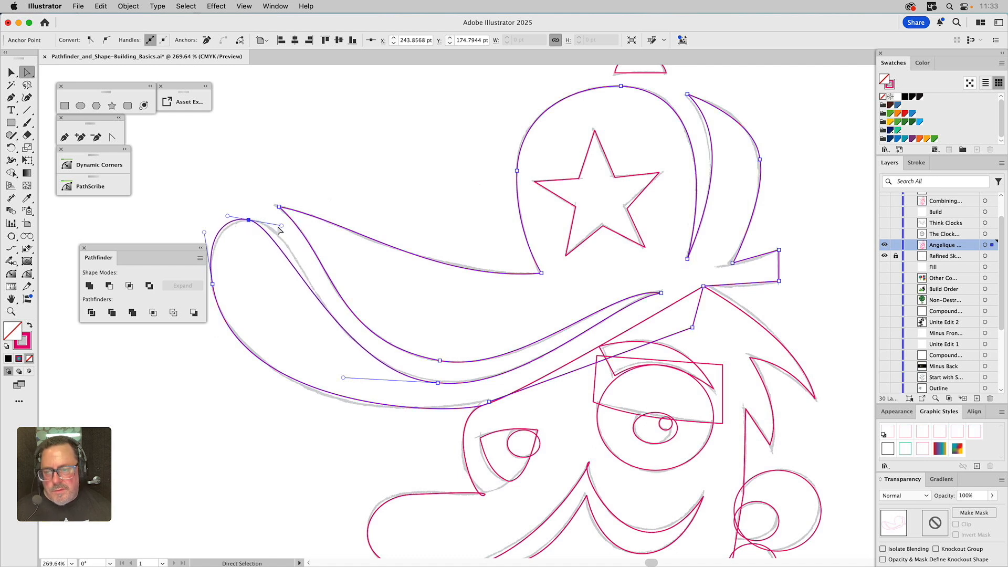
{"action": "left_click_drag", "start_coordinate": [281, 226], "coordinate": [305, 220]}
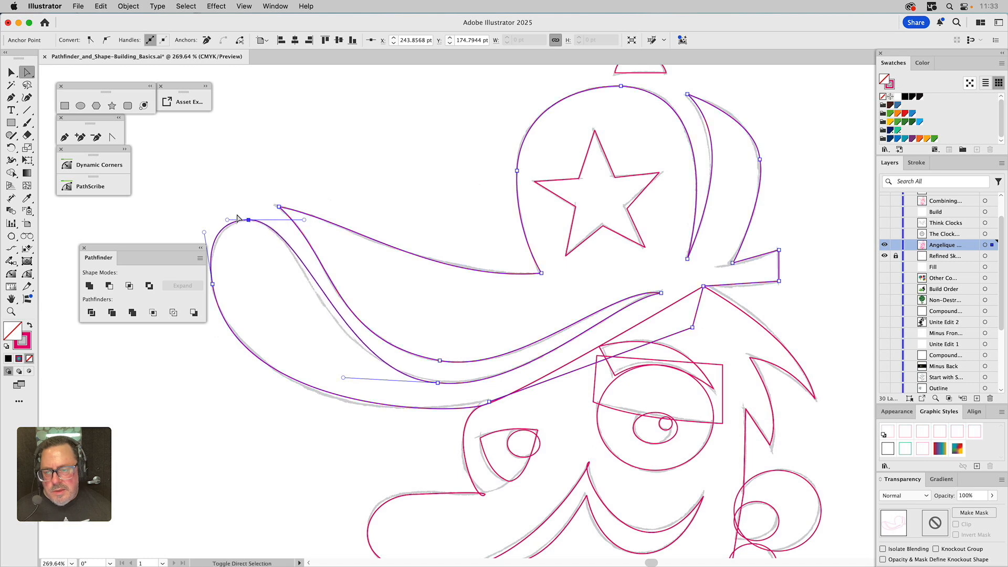
{"action": "left_click_drag", "start_coordinate": [205, 232], "coordinate": [206, 237]}
{"action": "key", "text": "super+z"}
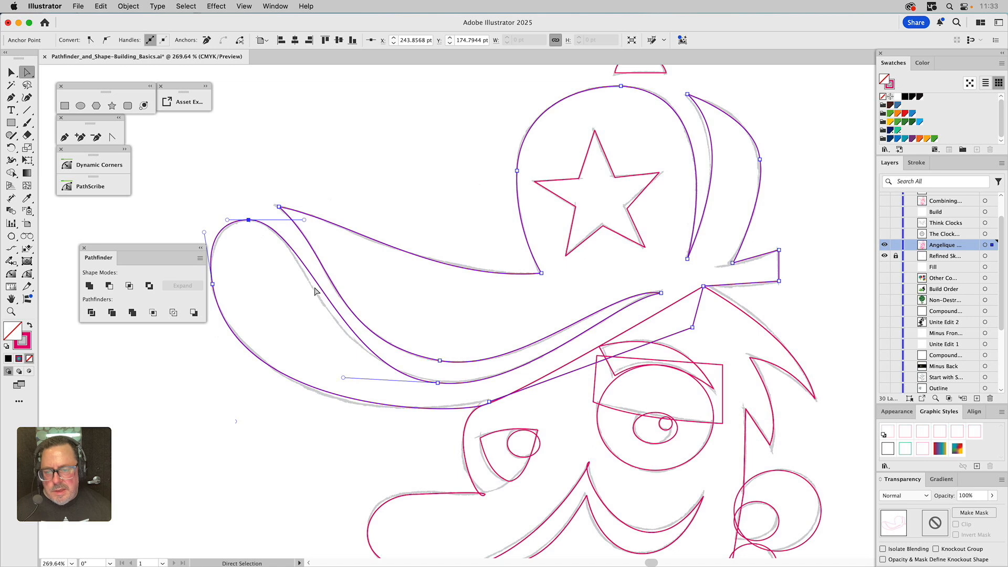
Move the lower brim edge anchor right, convert it to smooth and extend its handle to fit the sketch
{"action": "left_click_drag", "start_coordinate": [438, 383], "coordinate": [449, 382]}
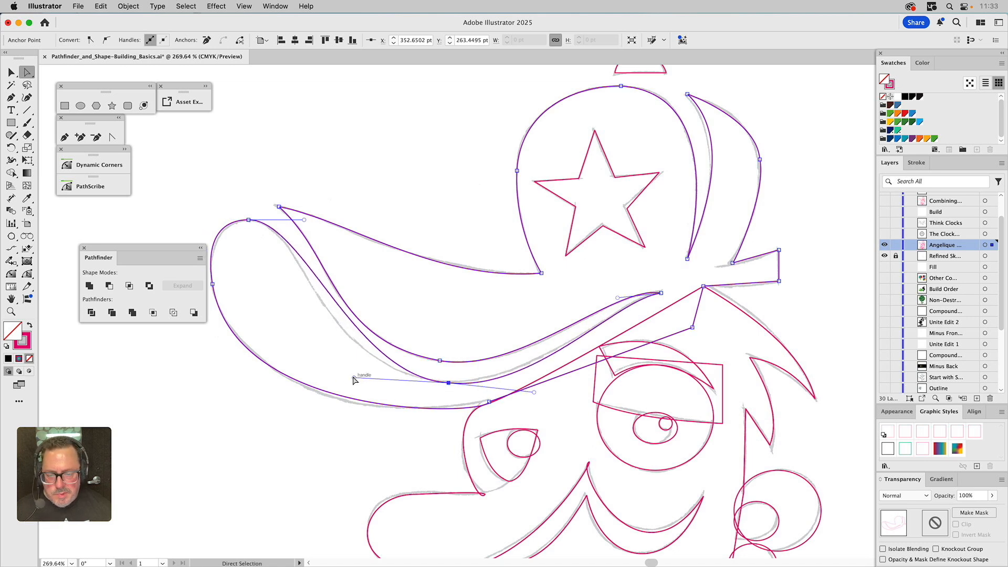
{"action": "left_click_drag", "start_coordinate": [345, 377], "coordinate": [325, 378]}
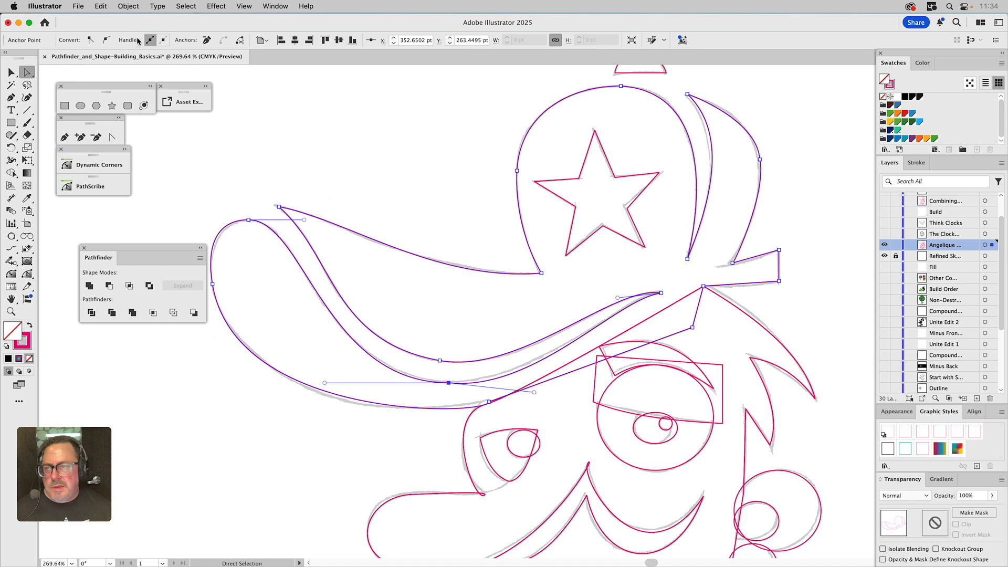
{"action": "left_click", "coordinate": [106, 40]}
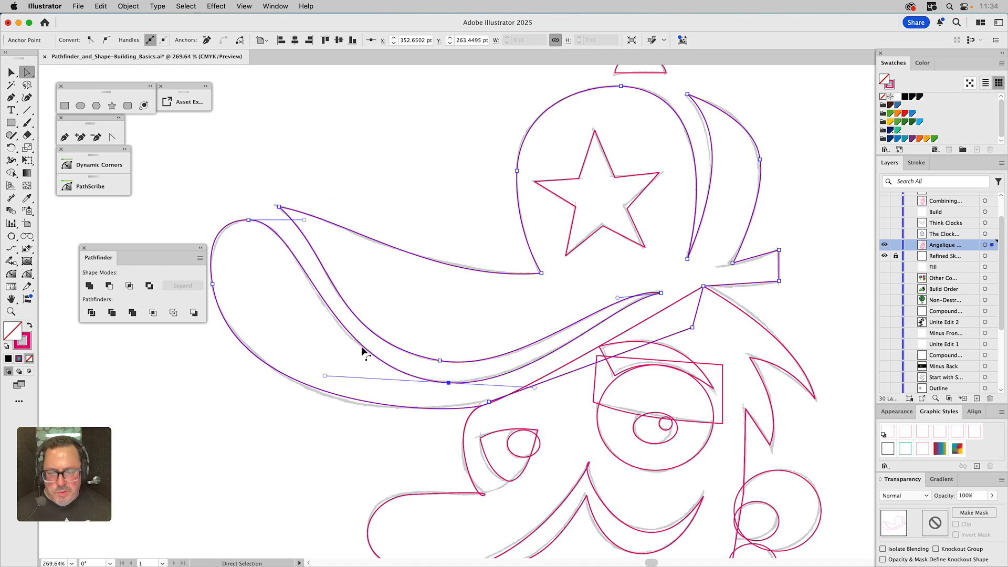
{"action": "left_click_drag", "start_coordinate": [326, 376], "coordinate": [325, 375]}
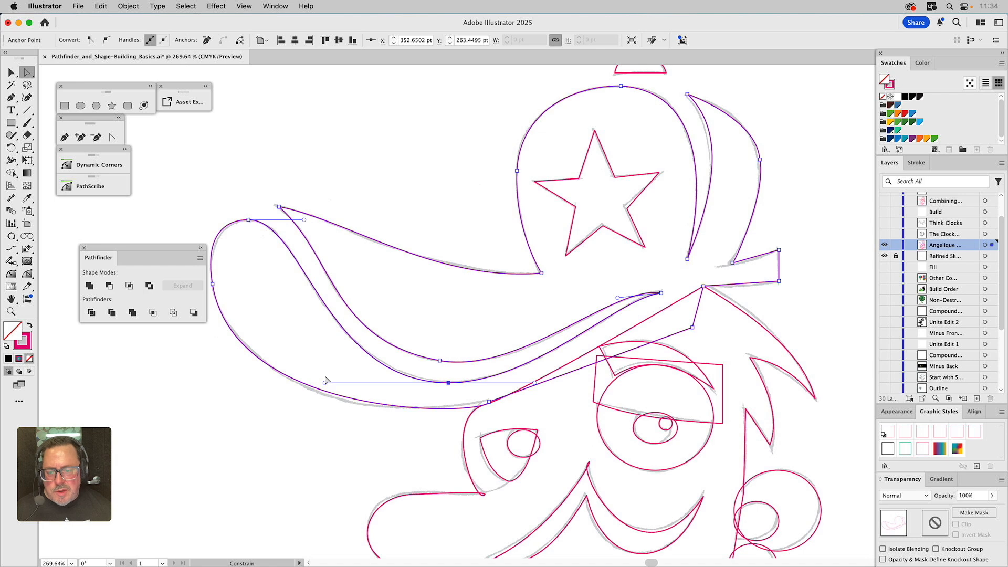
{"action": "left_click", "coordinate": [290, 378]}
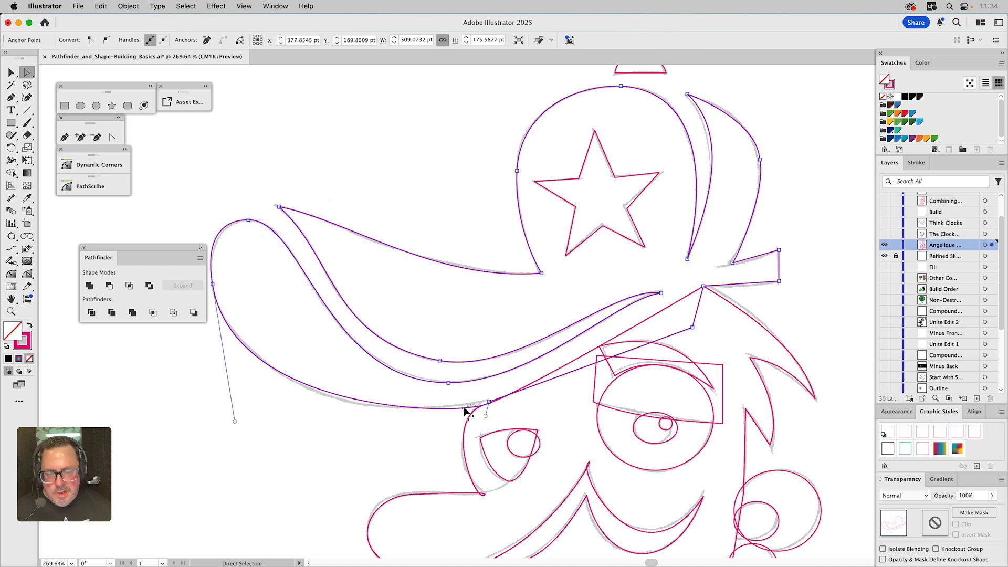
{"action": "left_click", "coordinate": [362, 437]}
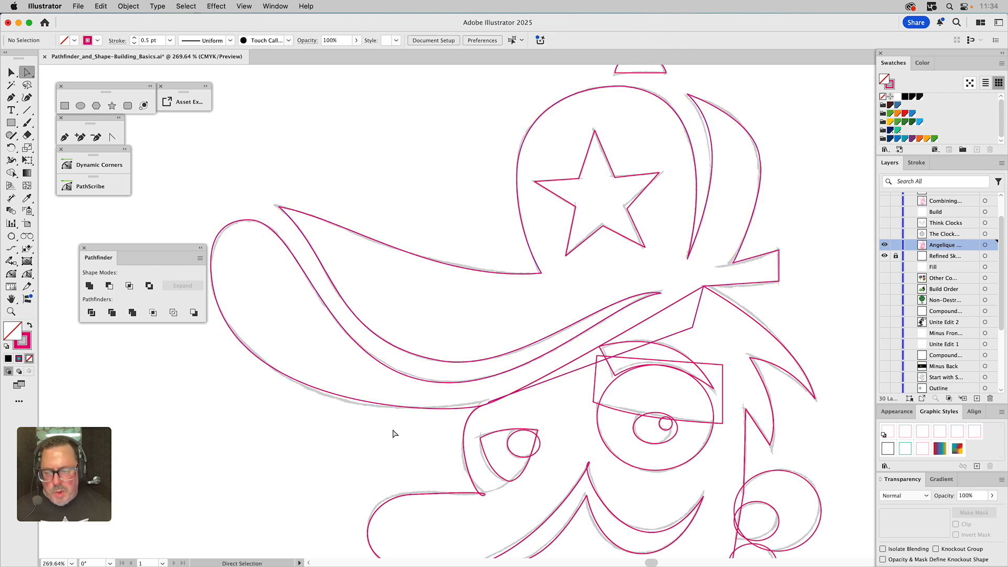
{"action": "scroll", "coordinate": [426, 387], "scroll_direction": "down", "scroll_amount": 5}
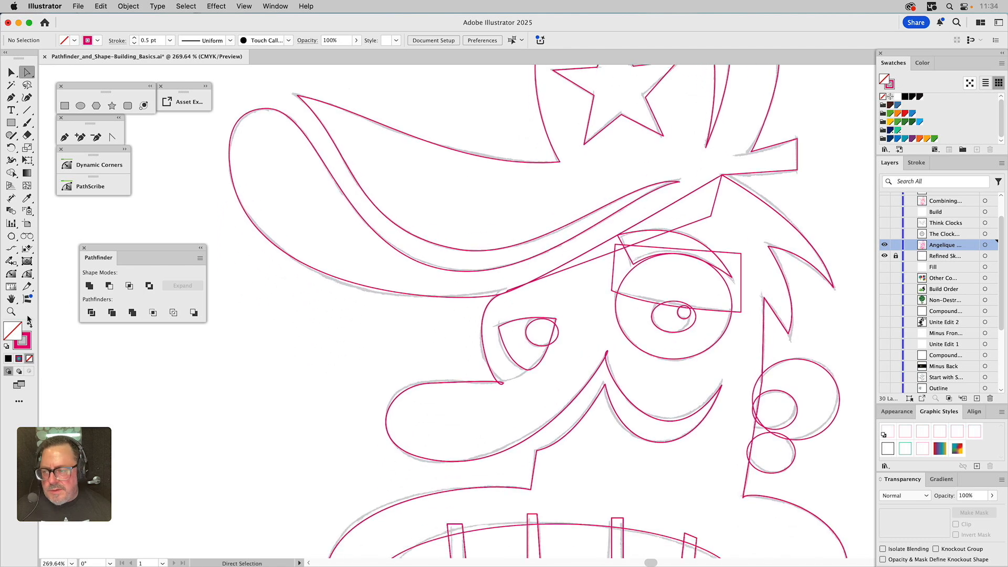
Reshape the nose's pointed tip under the eye by selecting its anchor and redirecting its lower handle upward
{"action": "left_click", "coordinate": [11, 311]}
{"action": "left_click_drag", "start_coordinate": [373, 281], "coordinate": [611, 504]}
{"action": "key", "text": "v"}
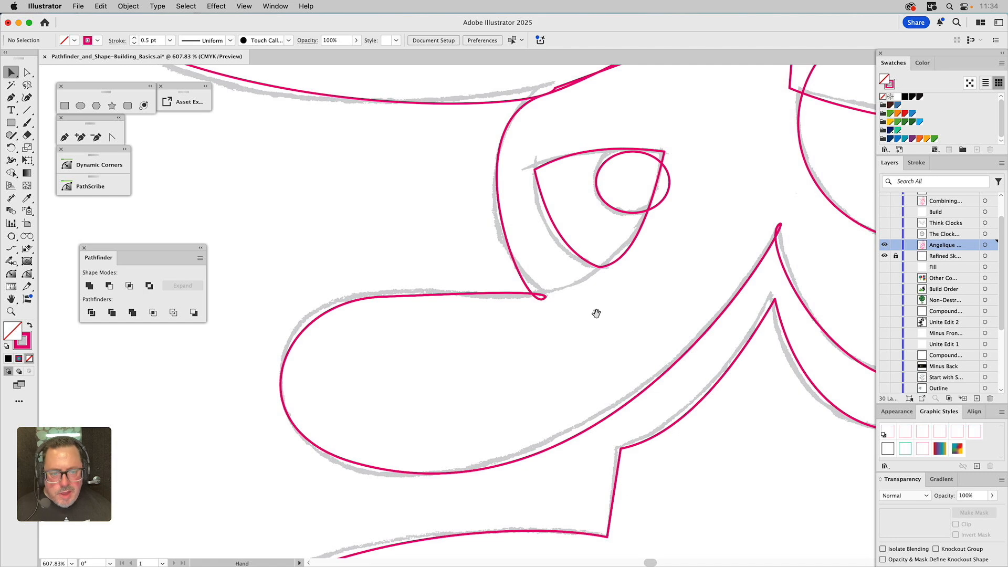
{"action": "left_click_drag", "start_coordinate": [597, 313], "coordinate": [480, 317]}
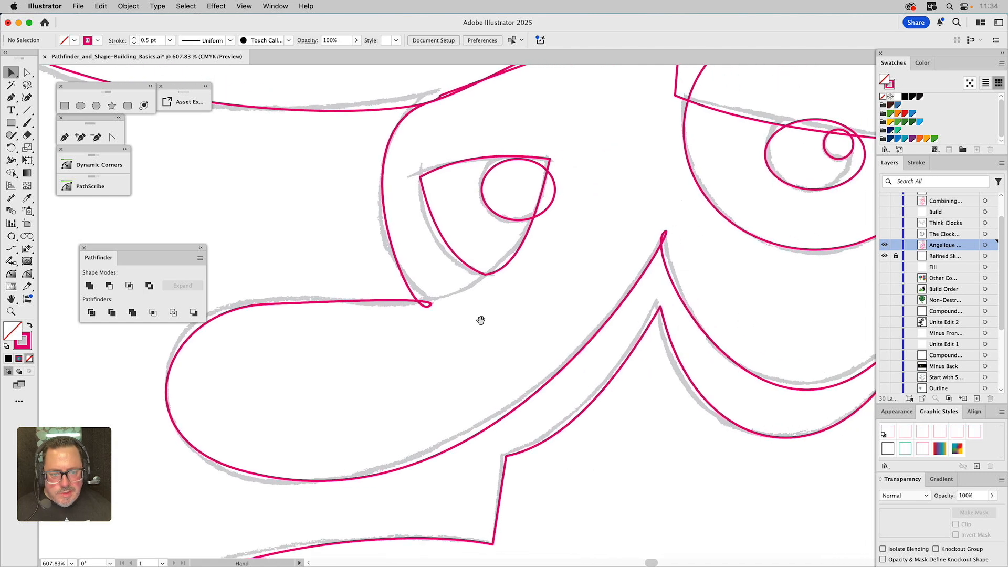
{"action": "left_click", "coordinate": [432, 308]}
{"action": "key", "text": "a"}
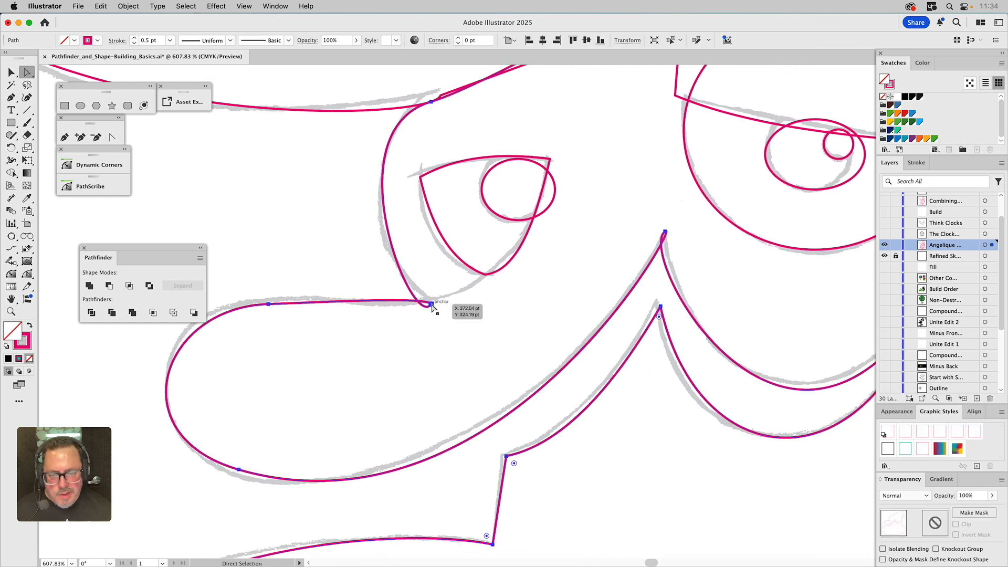
{"action": "left_click", "coordinate": [431, 304]}
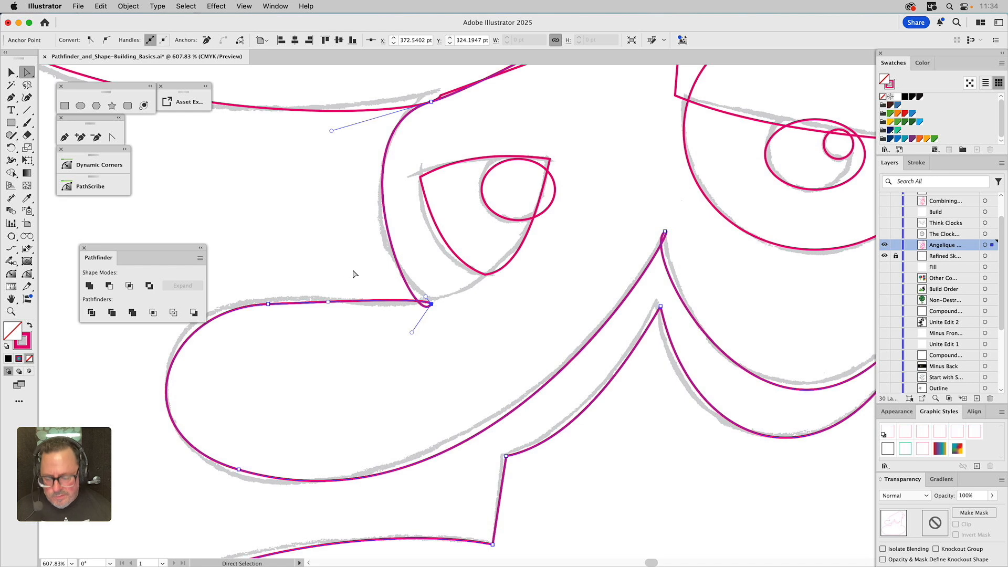
{"action": "key", "text": "v"}
{"action": "left_click", "coordinate": [322, 242]}
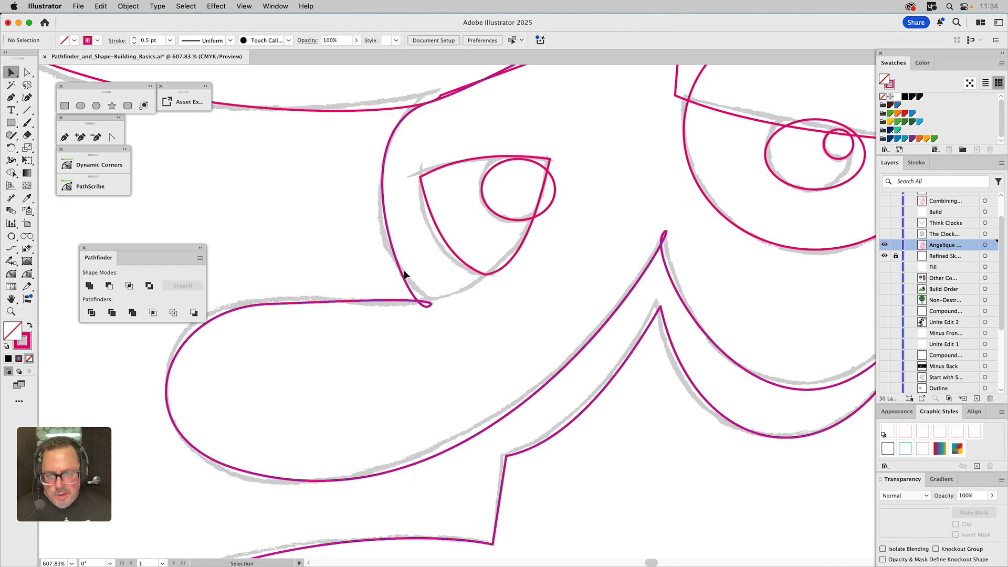
{"action": "key", "text": "a"}
{"action": "left_click", "coordinate": [420, 300]}
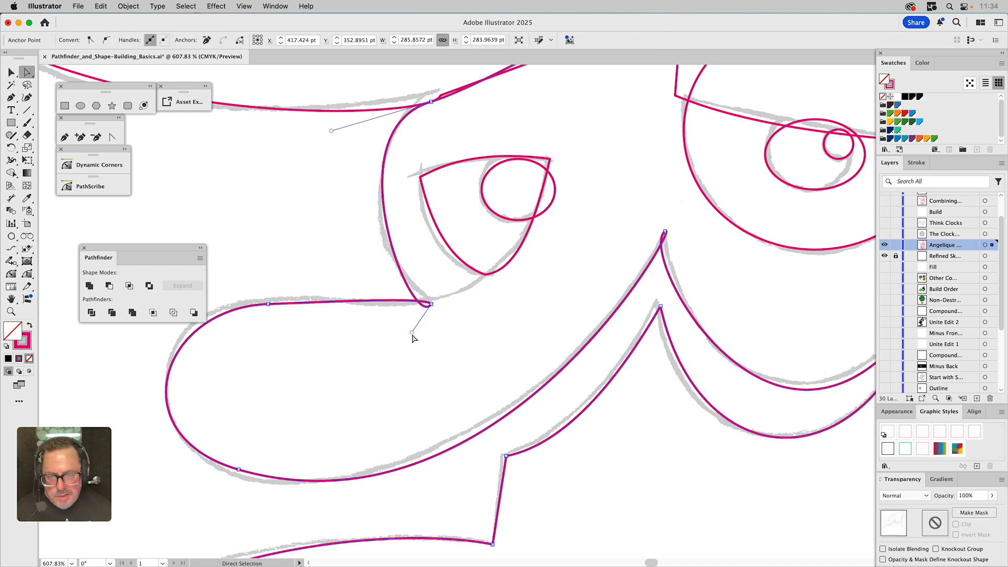
{"action": "left_click_drag", "start_coordinate": [413, 332], "coordinate": [429, 275]}
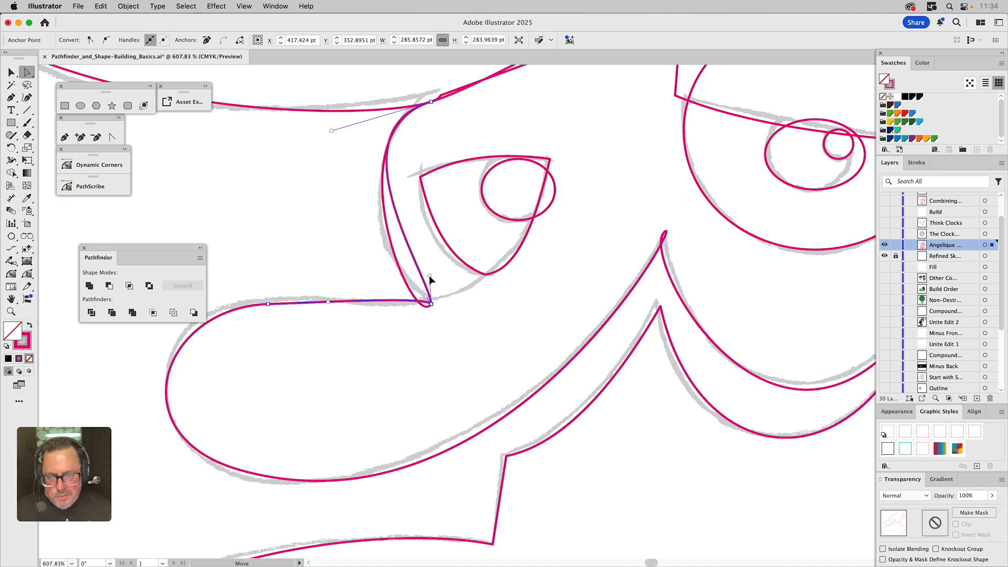
{"action": "key", "text": "v"}
{"action": "left_click", "coordinate": [405, 246]}
{"action": "left_click_drag", "start_coordinate": [414, 252], "coordinate": [475, 294]}
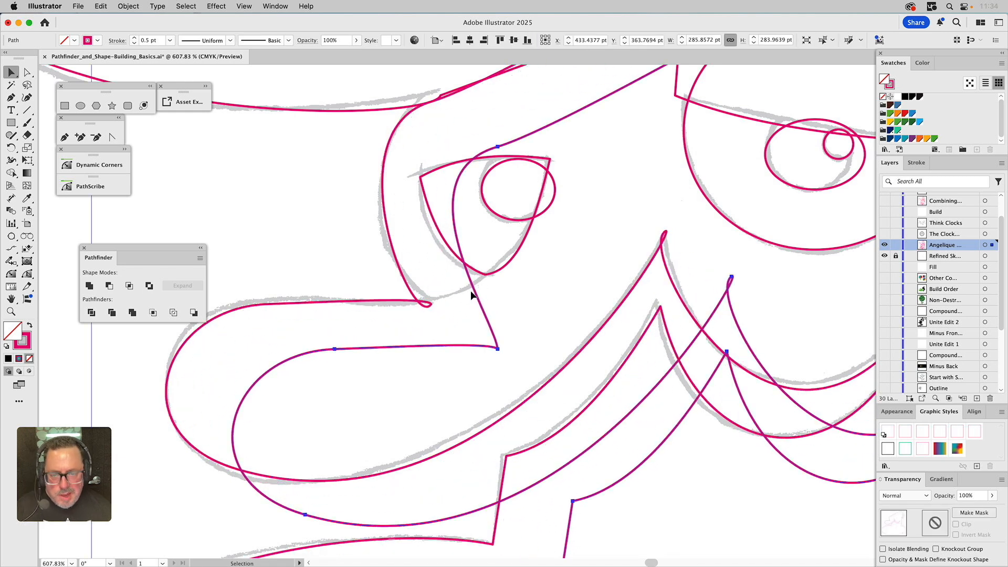
{"action": "key", "text": "Delete"}
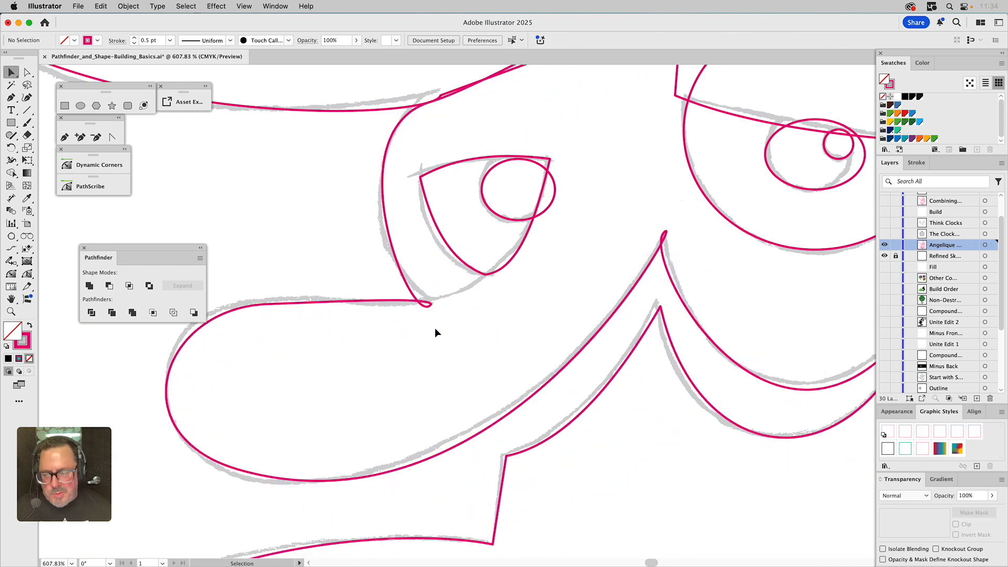
Pull out and adjust both handles at the nose's tip anchor so the point follows the sketch
{"action": "scroll", "coordinate": [441, 336], "scroll_direction": "left", "scroll_amount": 3}
{"action": "scroll", "coordinate": [440, 336], "scroll_direction": "up", "scroll_amount": 2}
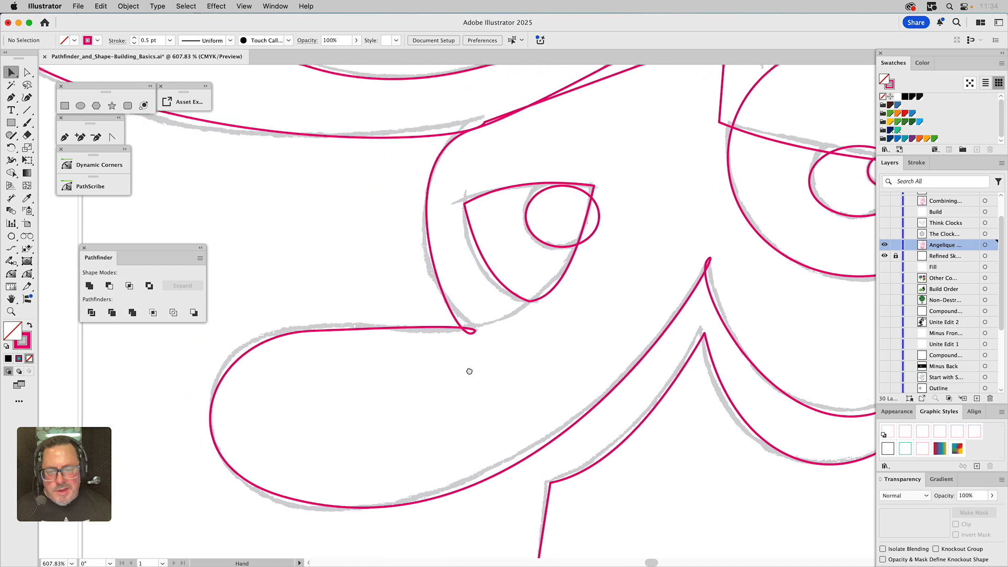
{"action": "key", "text": "a"}
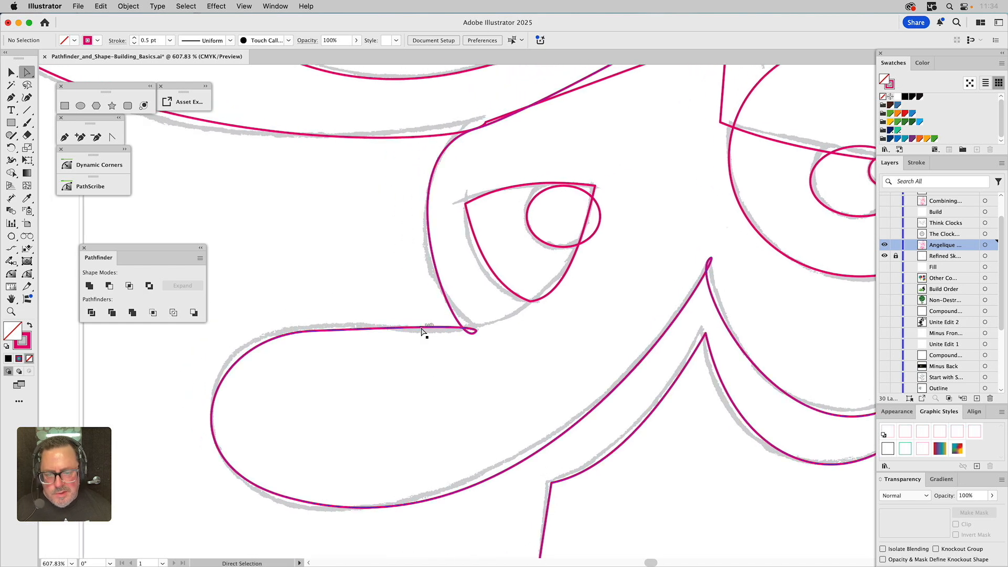
{"action": "left_click", "coordinate": [473, 329]}
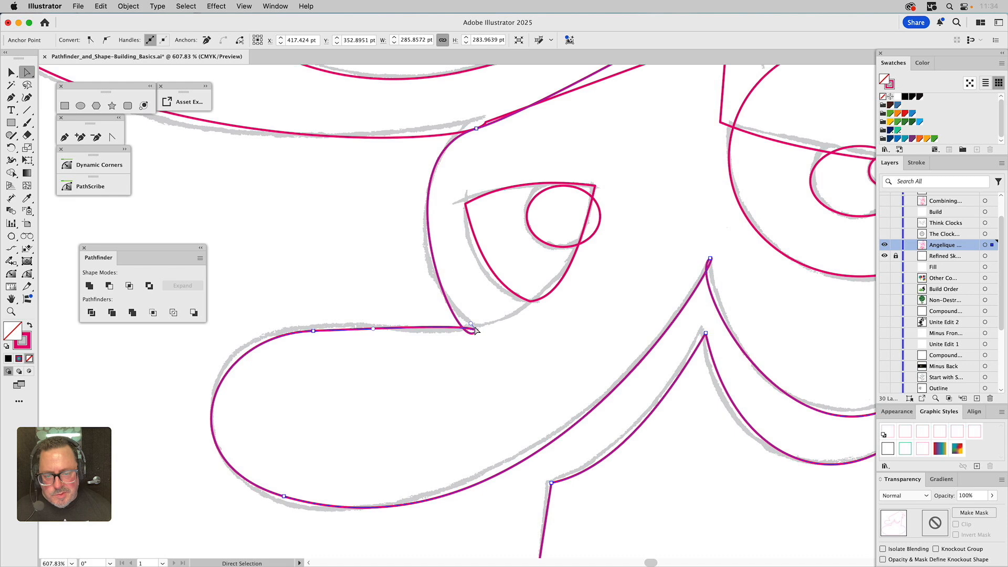
{"action": "left_click_drag", "start_coordinate": [472, 325], "coordinate": [411, 354]}
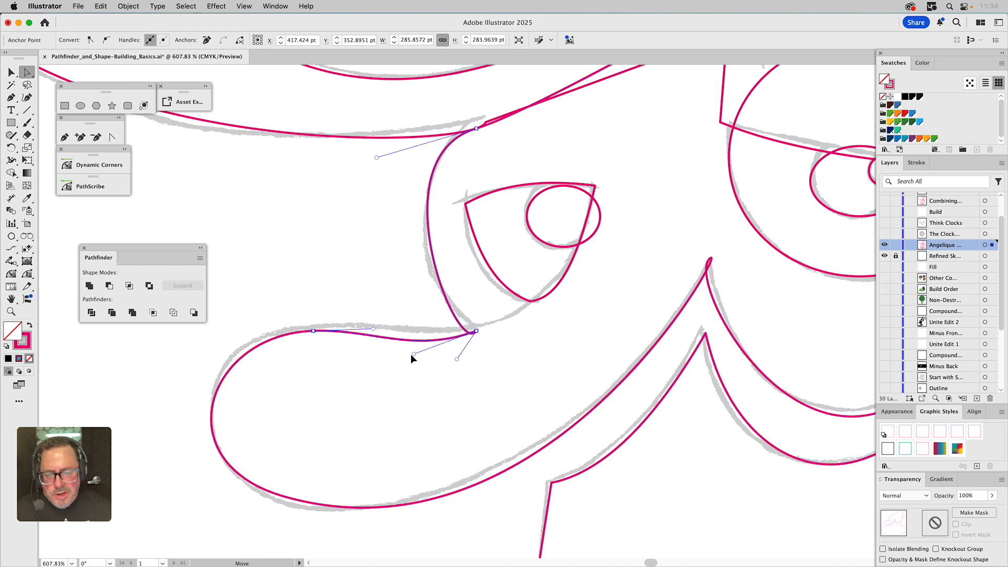
{"action": "left_click", "coordinate": [477, 331]}
{"action": "left_click_drag", "start_coordinate": [456, 360], "coordinate": [433, 307]}
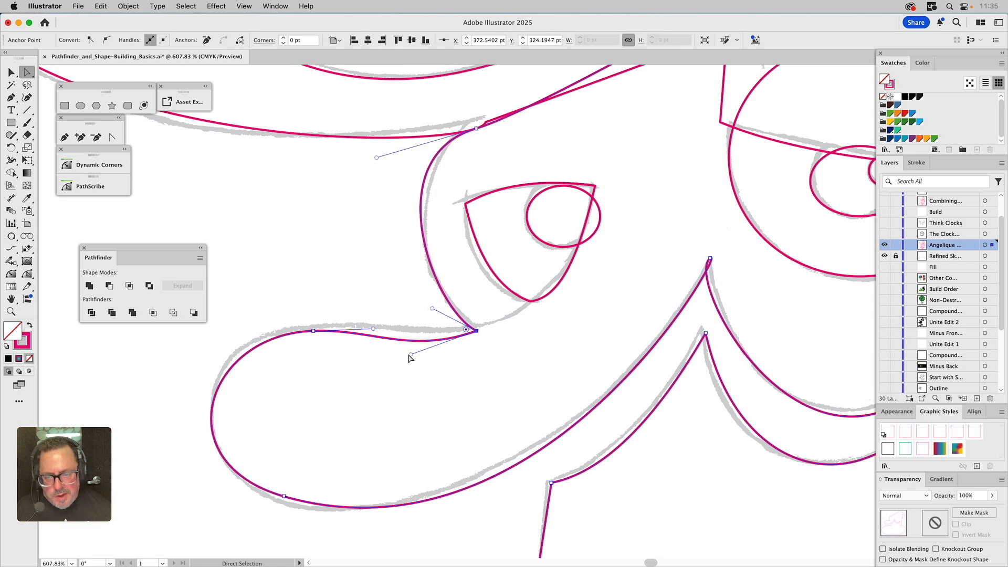
{"action": "left_click_drag", "start_coordinate": [410, 353], "coordinate": [429, 337]}
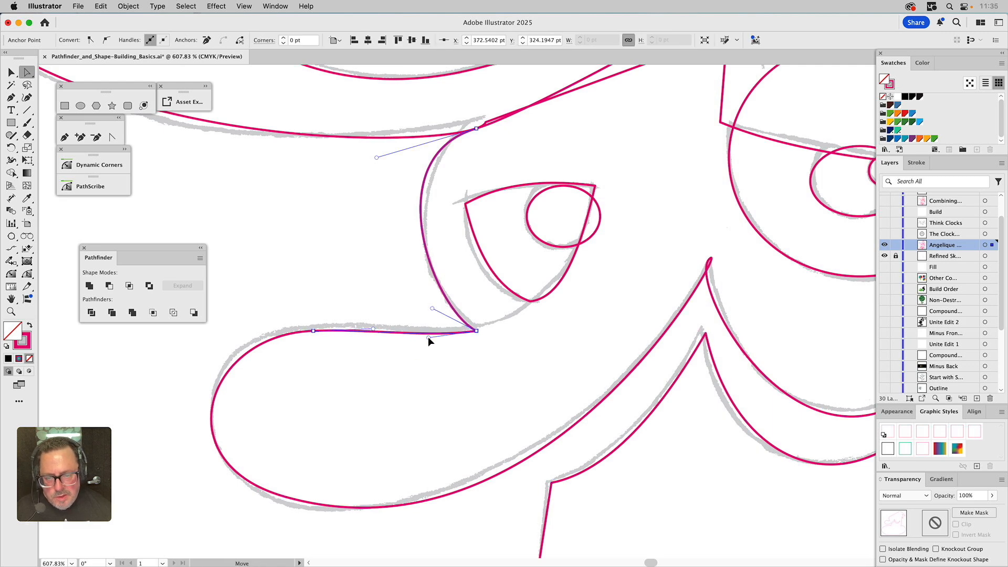
Reshape the nose's rounded left end by nudging its top and bottom anchors and adjusting their handles
{"action": "left_click_drag", "start_coordinate": [314, 331], "coordinate": [312, 326]}
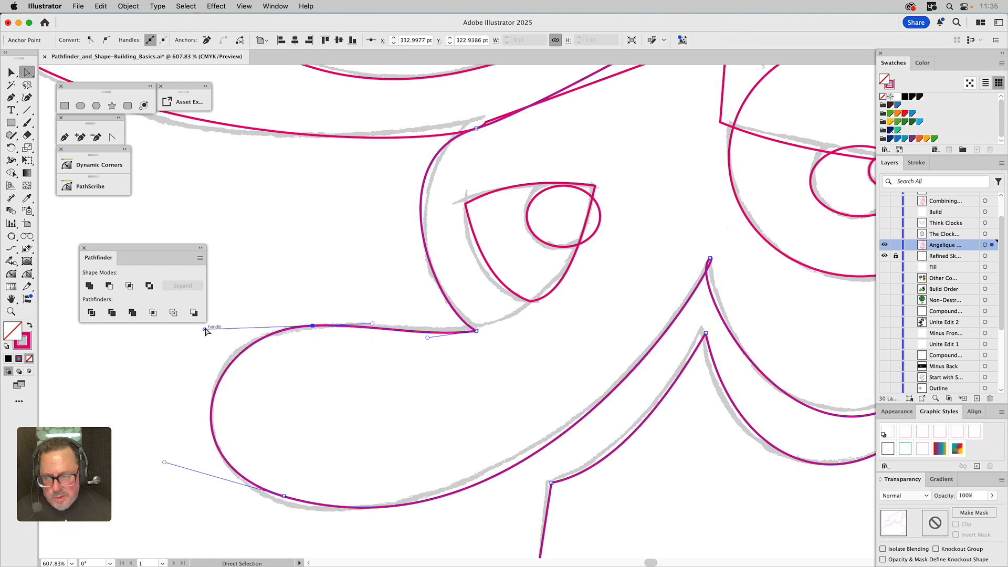
{"action": "left_click_drag", "start_coordinate": [204, 329], "coordinate": [199, 327]}
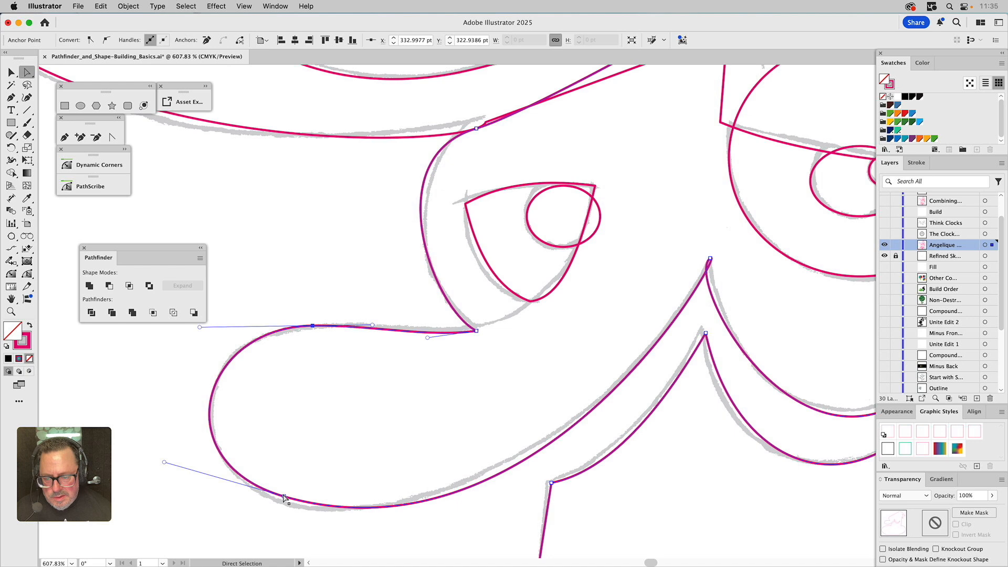
{"action": "left_click_drag", "start_coordinate": [284, 498], "coordinate": [340, 510]}
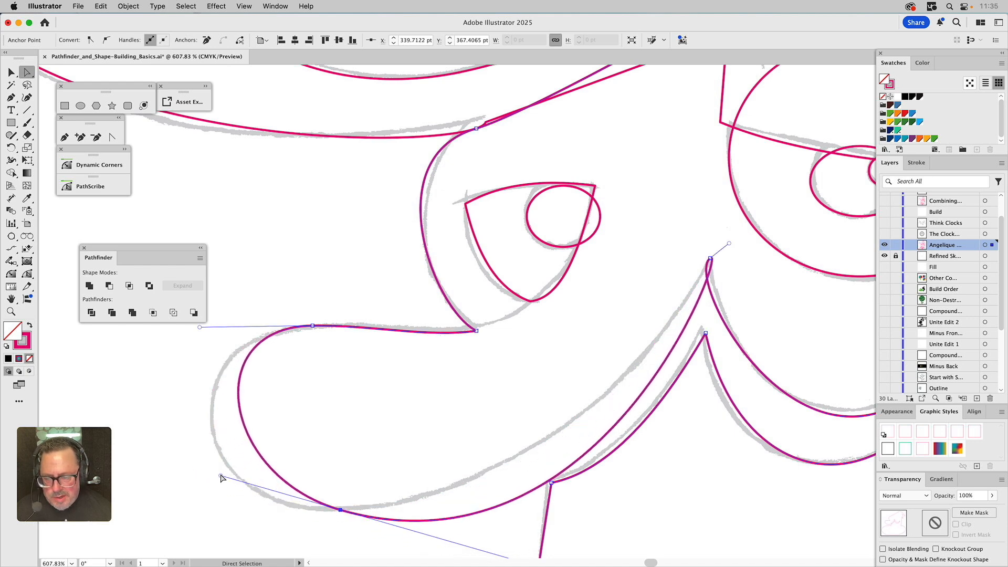
{"action": "left_click_drag", "start_coordinate": [220, 476], "coordinate": [156, 482]}
{"action": "left_click_drag", "start_coordinate": [194, 329], "coordinate": [184, 326]}
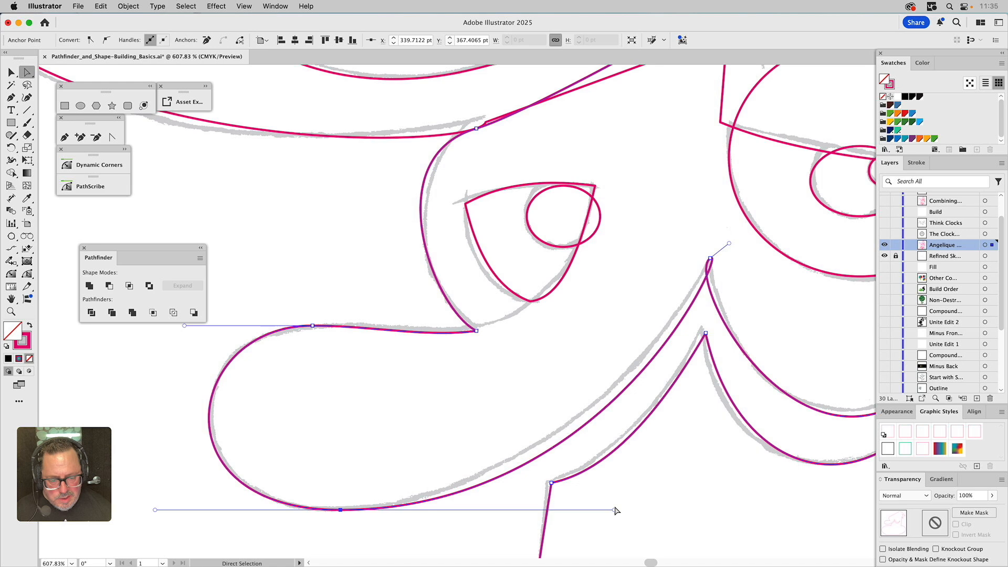
{"action": "left_click_drag", "start_coordinate": [615, 510], "coordinate": [566, 509]}
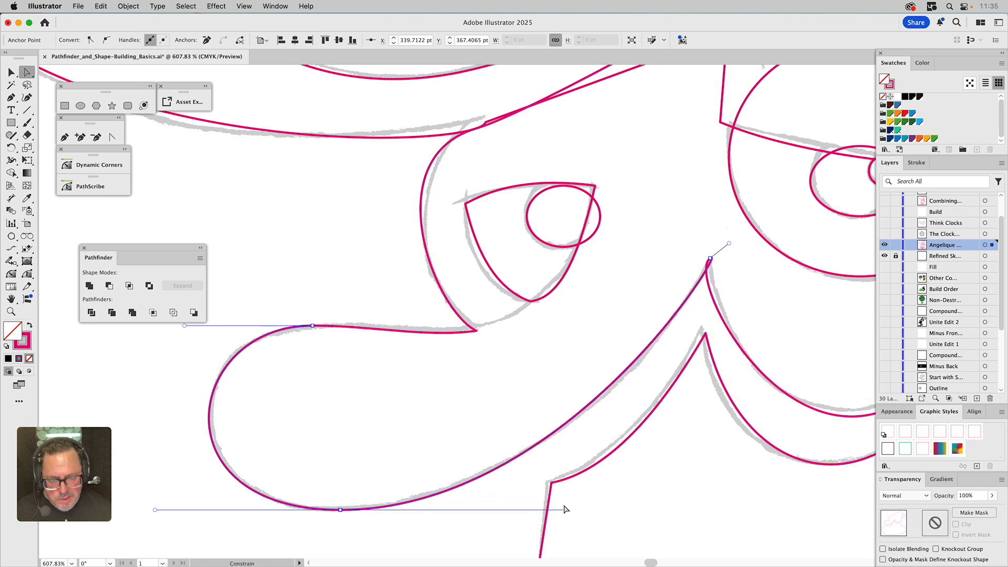
Convert the peak anchor on the nose's right edge to a corner and pull a single handle downward with the Anchor Point tool
{"action": "left_click", "coordinate": [710, 259]}
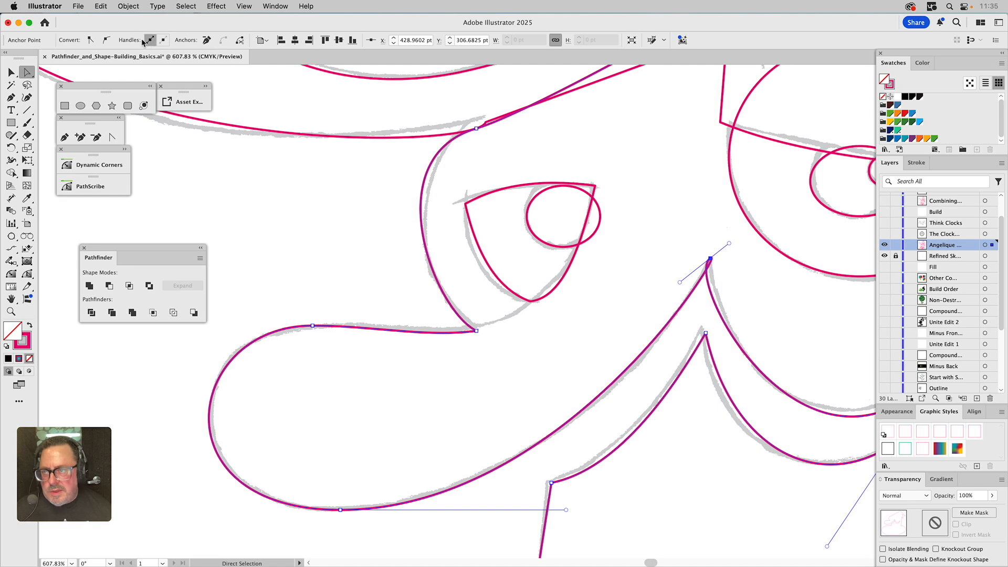
{"action": "left_click", "coordinate": [90, 40]}
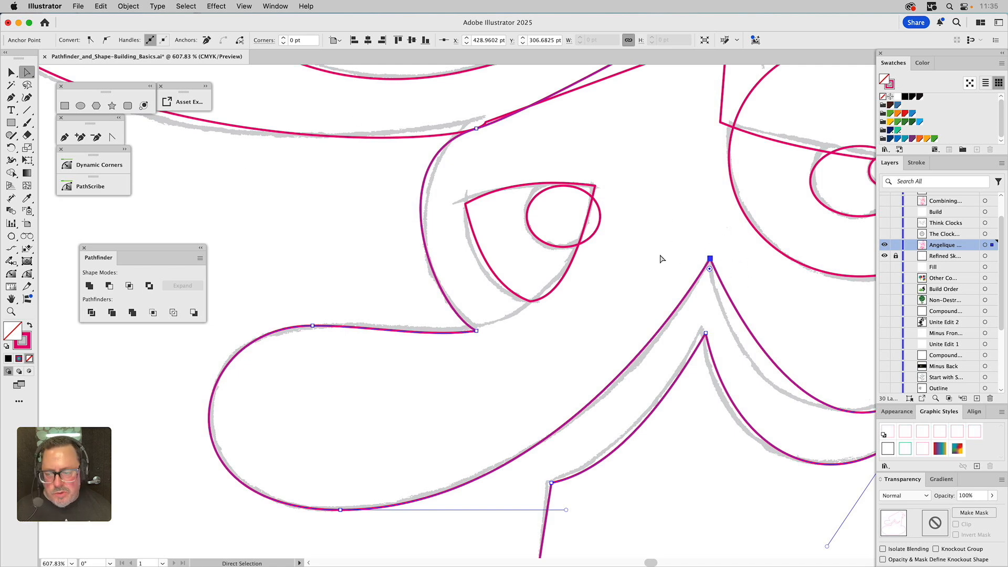
{"action": "left_click", "coordinate": [114, 138]}
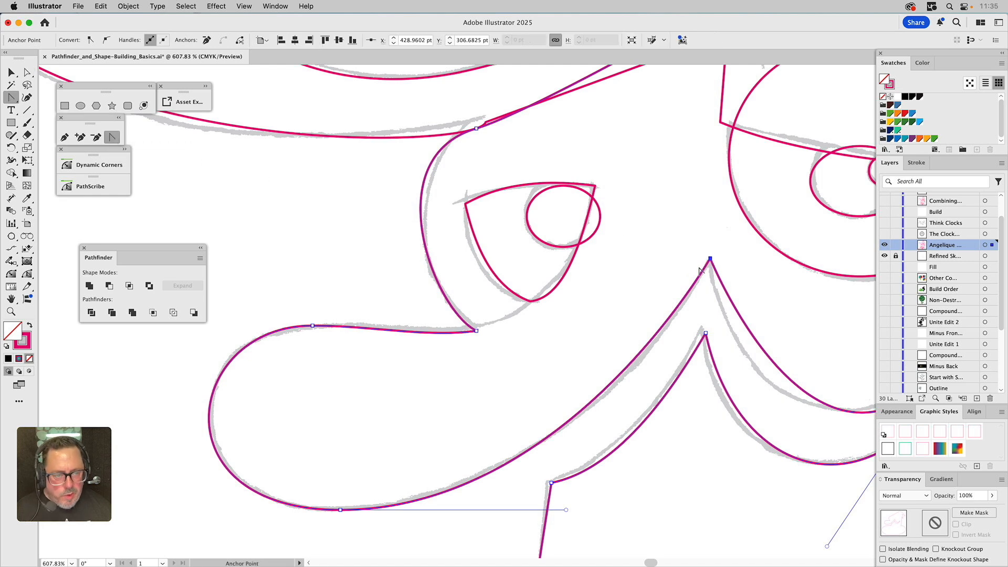
{"action": "left_click_drag", "start_coordinate": [702, 274], "coordinate": [705, 305]}
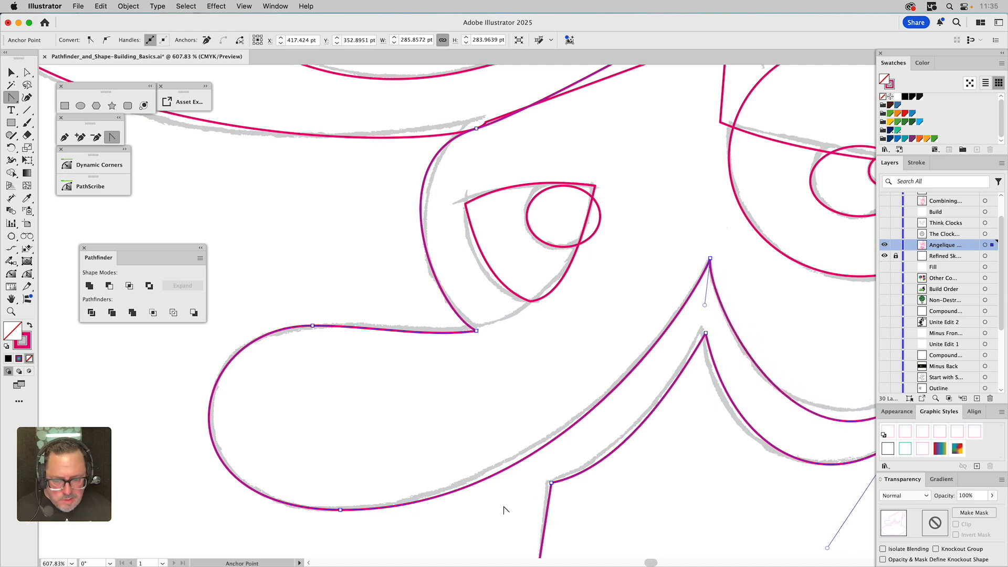
Shorten the right handle of the nose's bottom anchor
{"action": "key", "text": "a"}
{"action": "left_click_drag", "start_coordinate": [355, 490], "coordinate": [326, 533]}
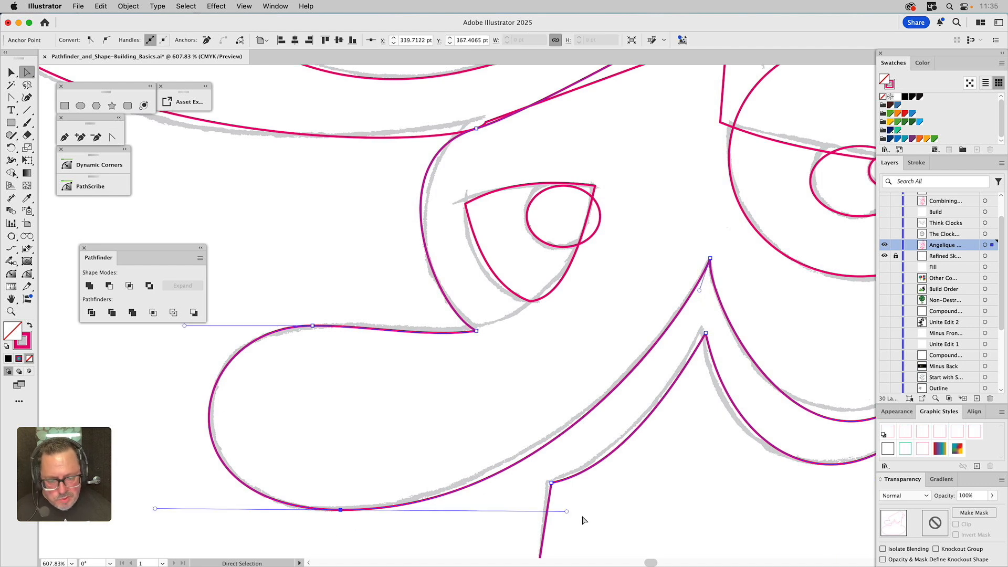
{"action": "left_click_drag", "start_coordinate": [566, 511], "coordinate": [551, 513]}
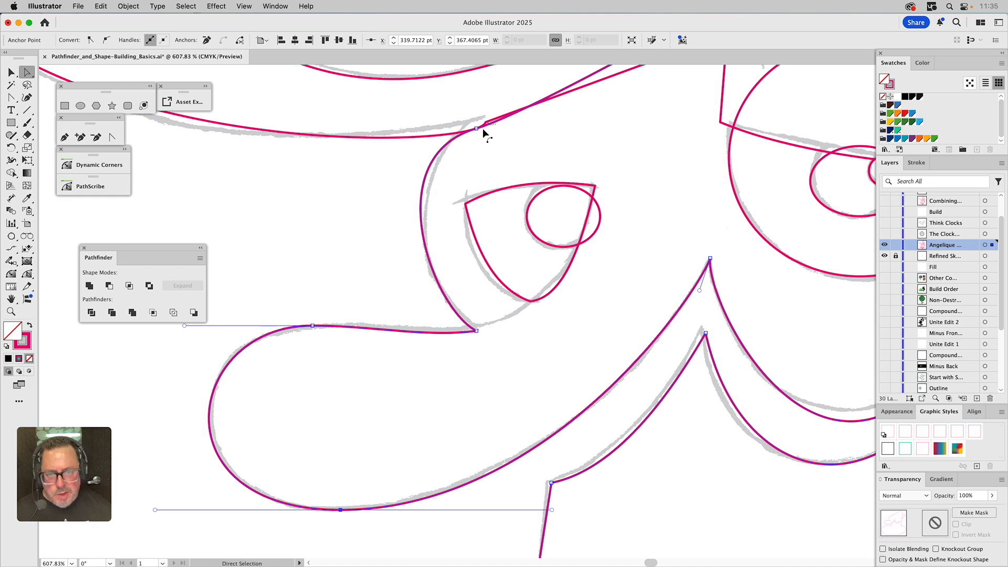
Move the anchor where the nose meets the hat up and left, and adjust both its handles to fit the sketch
{"action": "left_click_drag", "start_coordinate": [477, 130], "coordinate": [469, 121]}
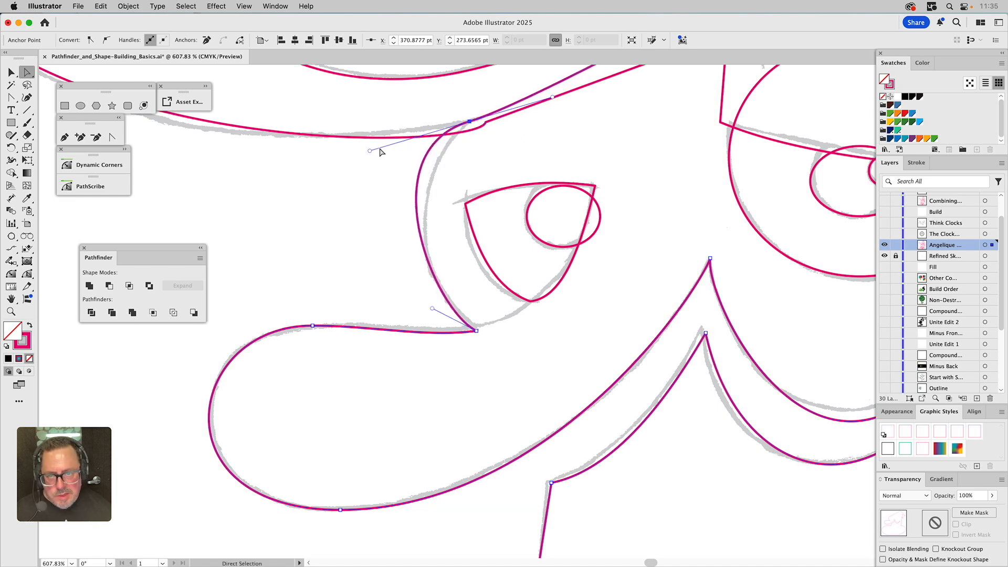
{"action": "left_click_drag", "start_coordinate": [370, 151], "coordinate": [405, 155]}
{"action": "left_click_drag", "start_coordinate": [432, 309], "coordinate": [410, 289]}
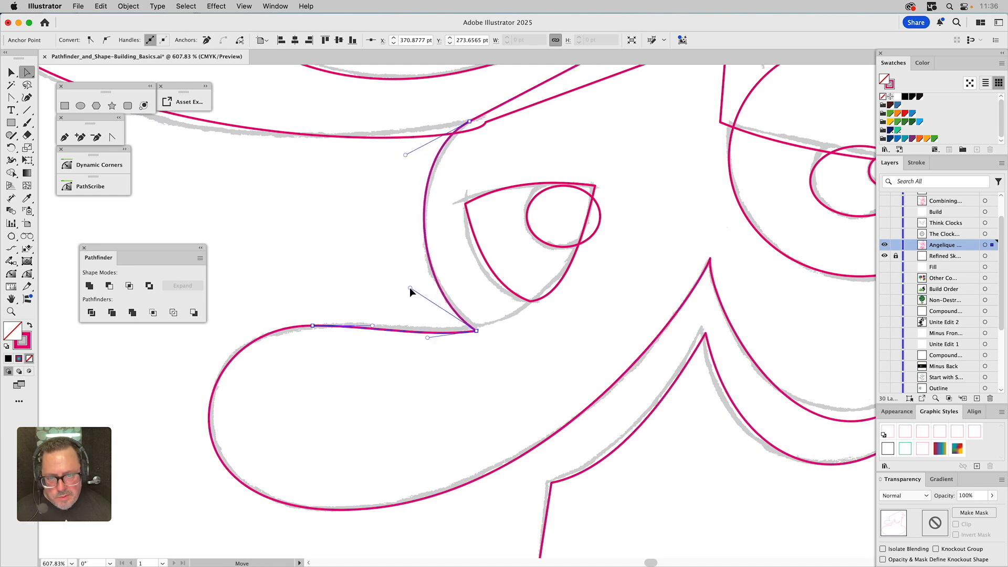
{"action": "left_click", "coordinate": [366, 279]}
Delete the two anchors at the bottom of the face outline's chin
{"action": "left_click", "coordinate": [9, 313]}
{"action": "left_click", "coordinate": [440, 302], "text": "alt"}
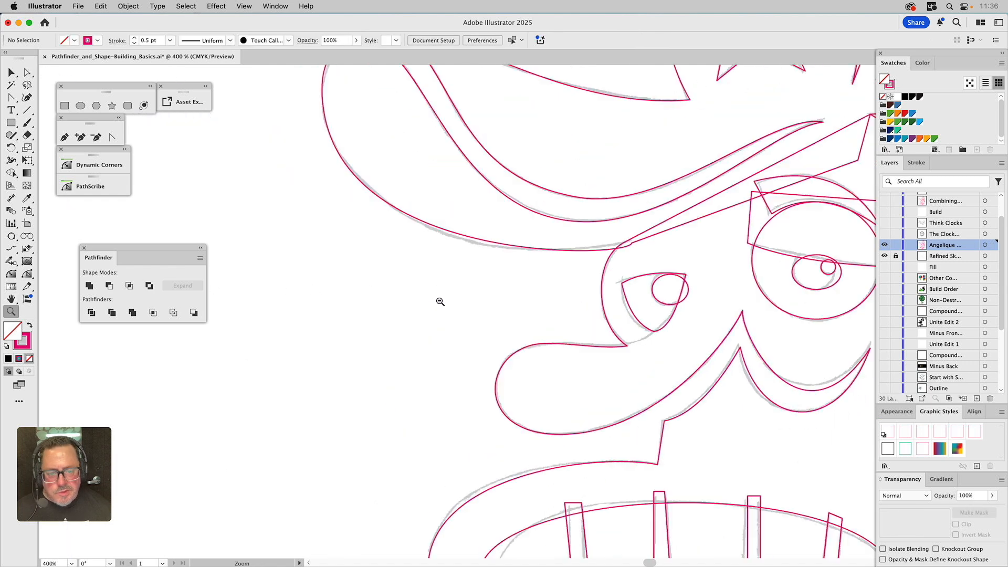
{"action": "left_click", "coordinate": [585, 329], "text": "alt"}
{"action": "mouse_move", "coordinate": [598, 319]}
{"action": "left_mouse_down"}
{"action": "mouse_move", "coordinate": [536, 355]}
{"action": "mouse_move", "coordinate": [531, 330]}
{"action": "mouse_move", "coordinate": [508, 399]}
{"action": "mouse_move", "coordinate": [521, 354]}
{"action": "left_mouse_up"}
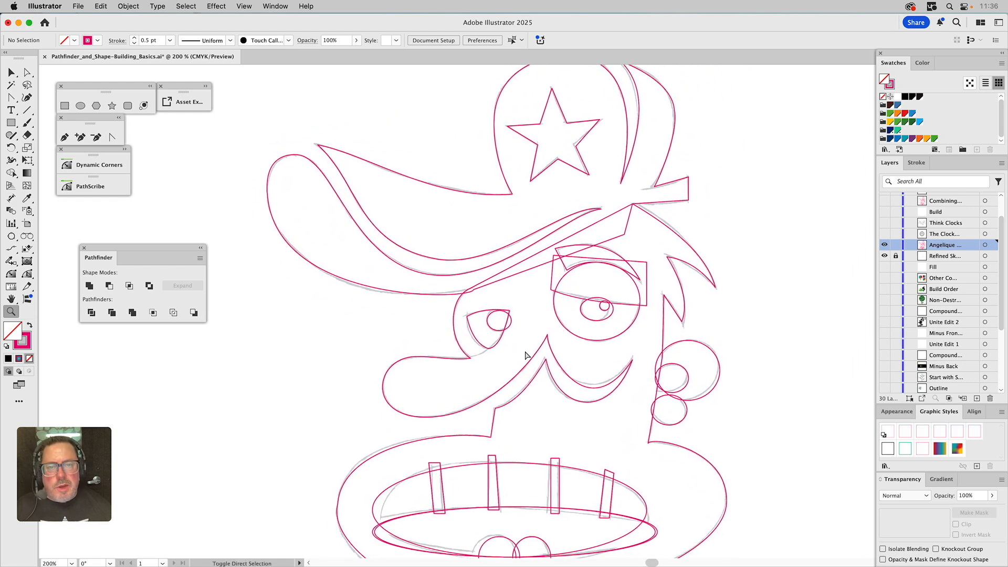
{"action": "key", "text": "super+0"}
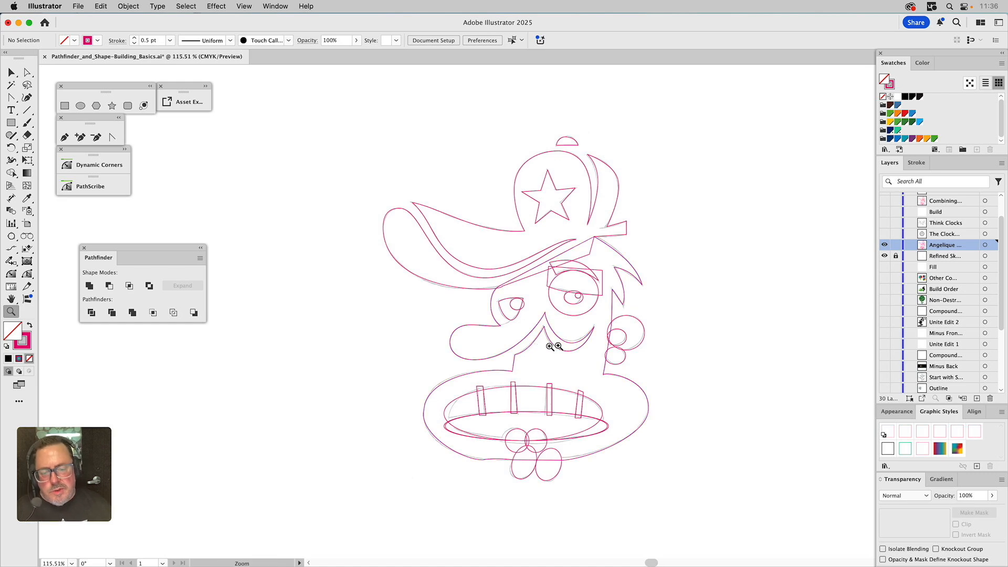
{"action": "key", "text": "a"}
{"action": "left_click_drag", "start_coordinate": [491, 455], "coordinate": [478, 474]}
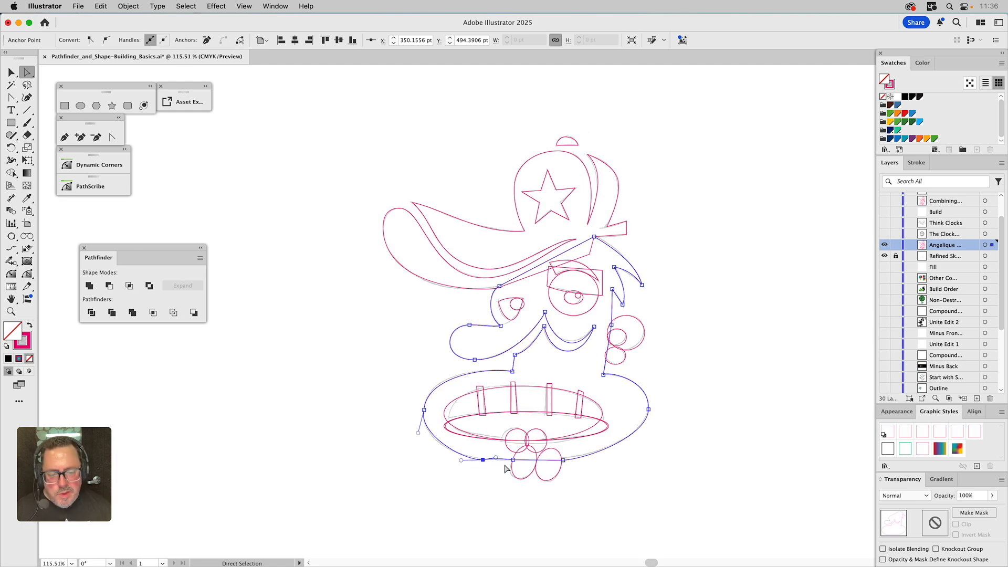
{"action": "left_click", "coordinate": [513, 460]}
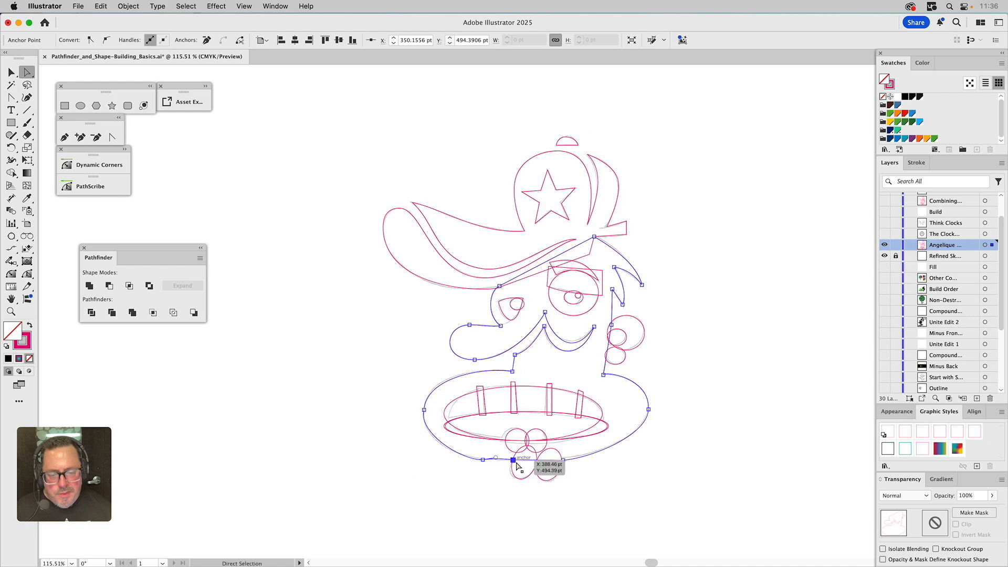
{"action": "left_click", "coordinate": [563, 460], "text": "shift"}
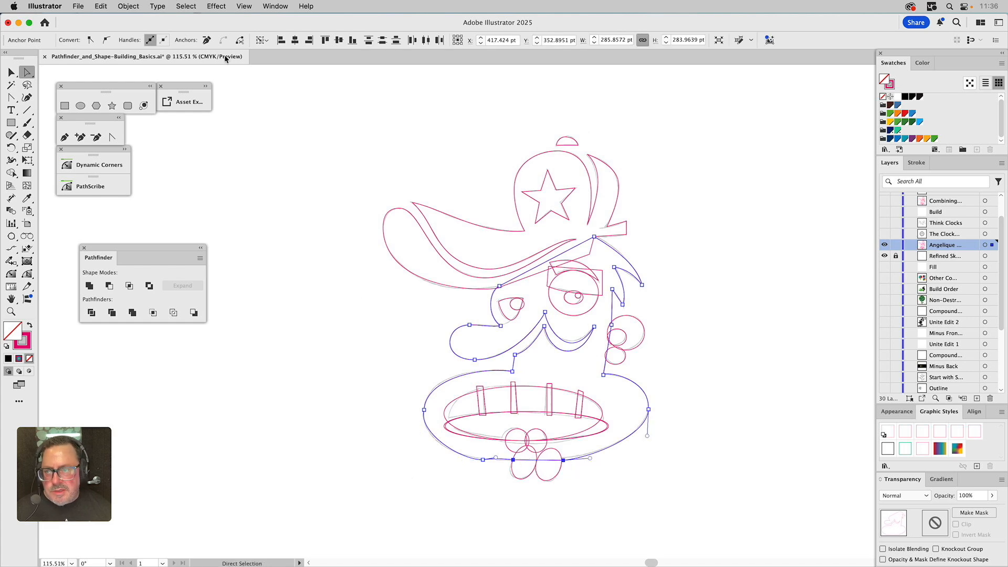
{"action": "left_click", "coordinate": [207, 40]}
Move the remaining bottom anchor to the chin's centre, convert it to smooth, and pull both handles out horizontally
{"action": "left_click_drag", "start_coordinate": [491, 462], "coordinate": [532, 464]}
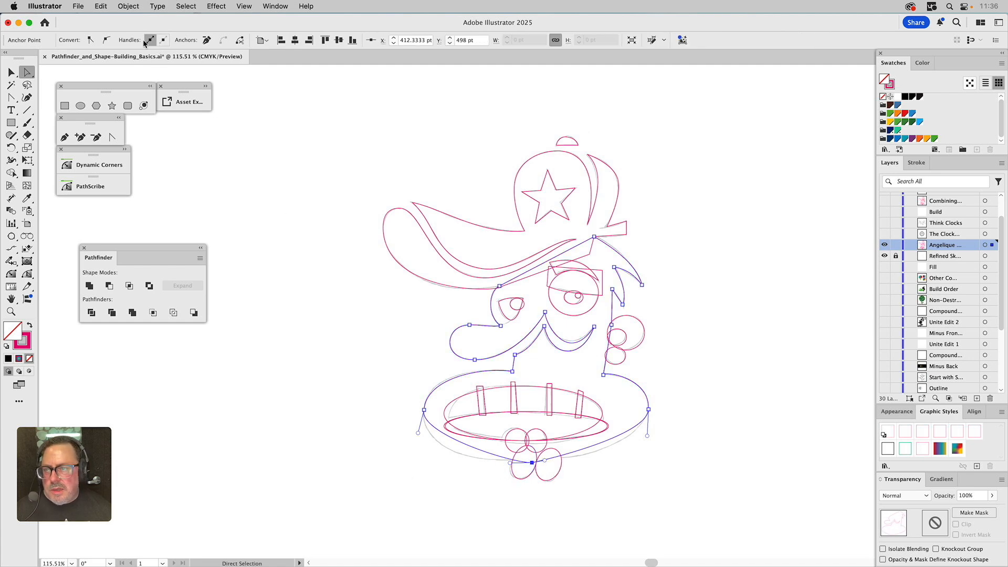
{"action": "left_click", "coordinate": [106, 40]}
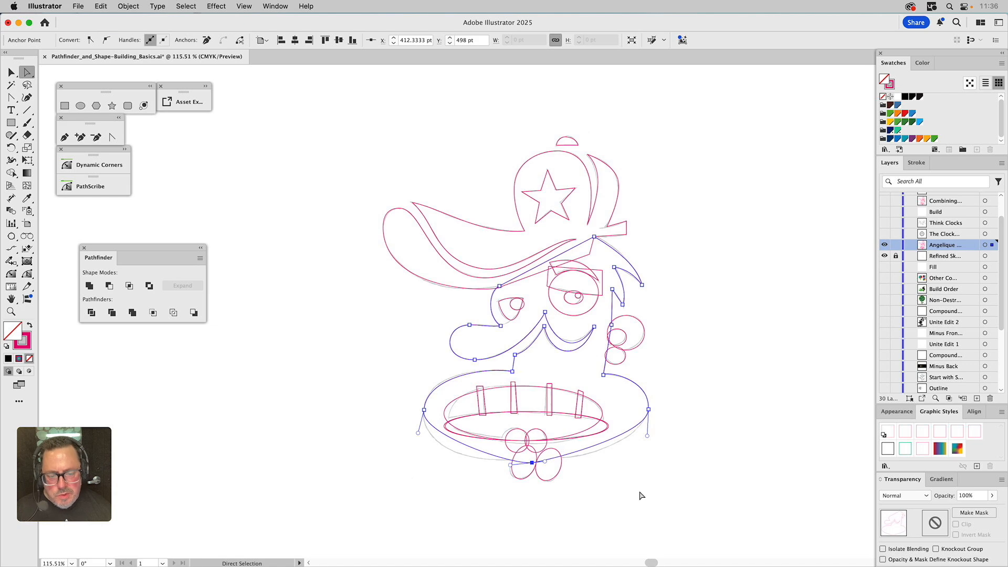
{"action": "left_click_drag", "start_coordinate": [546, 462], "coordinate": [601, 460]}
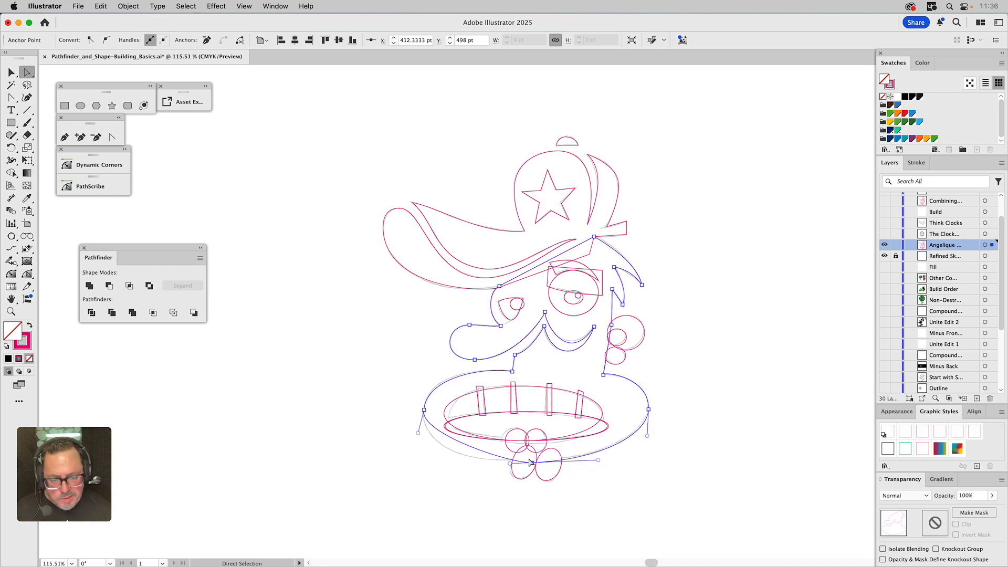
{"action": "left_click_drag", "start_coordinate": [510, 464], "coordinate": [449, 467]}
{"action": "left_click", "coordinate": [404, 490]}
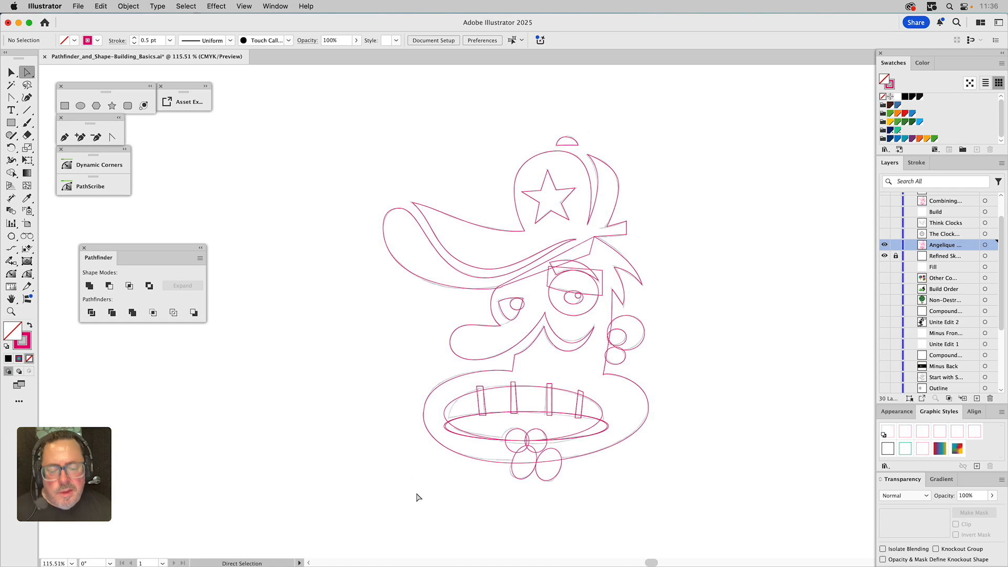
Nudge the anchor at the top right of the hair outline slightly to the right
{"action": "left_click", "coordinate": [606, 376]}
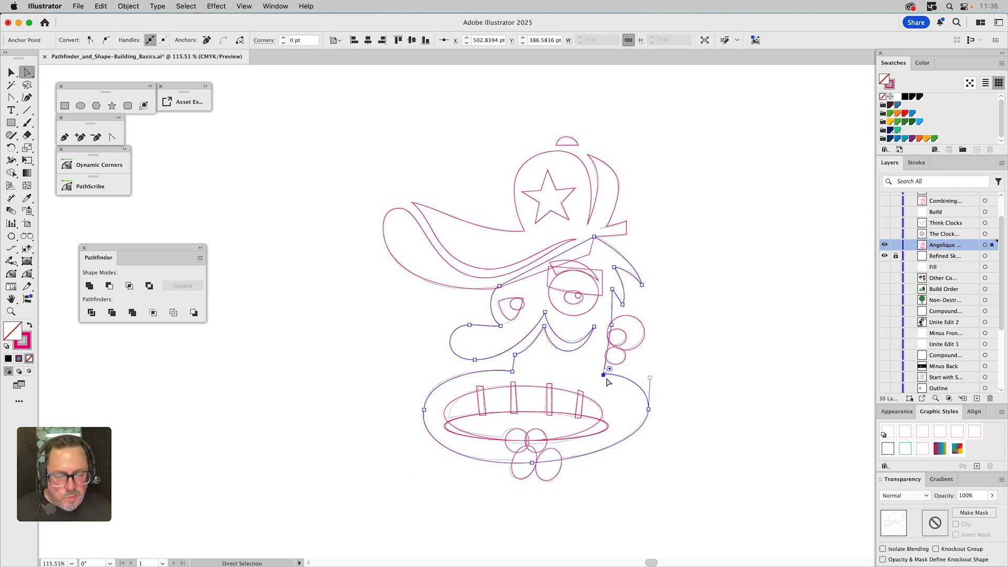
{"action": "left_click", "coordinate": [619, 251]}
{"action": "left_click_drag", "start_coordinate": [618, 251], "coordinate": [623, 250]}
{"action": "left_click", "coordinate": [696, 275]}
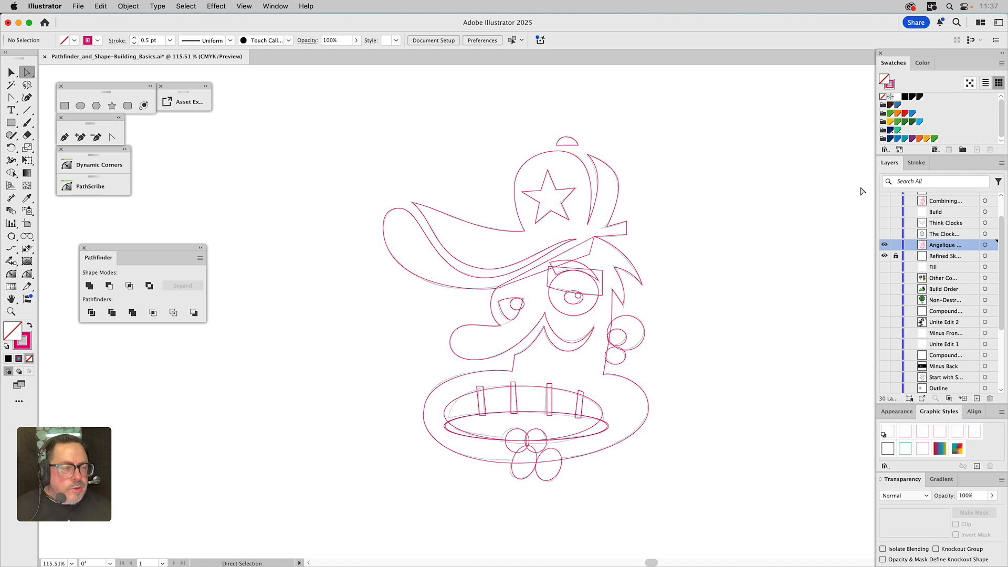
Hide the character layer and toggle layer visibility to view the clock artwork layers
{"action": "left_click", "coordinate": [885, 234], "text": "alt"}
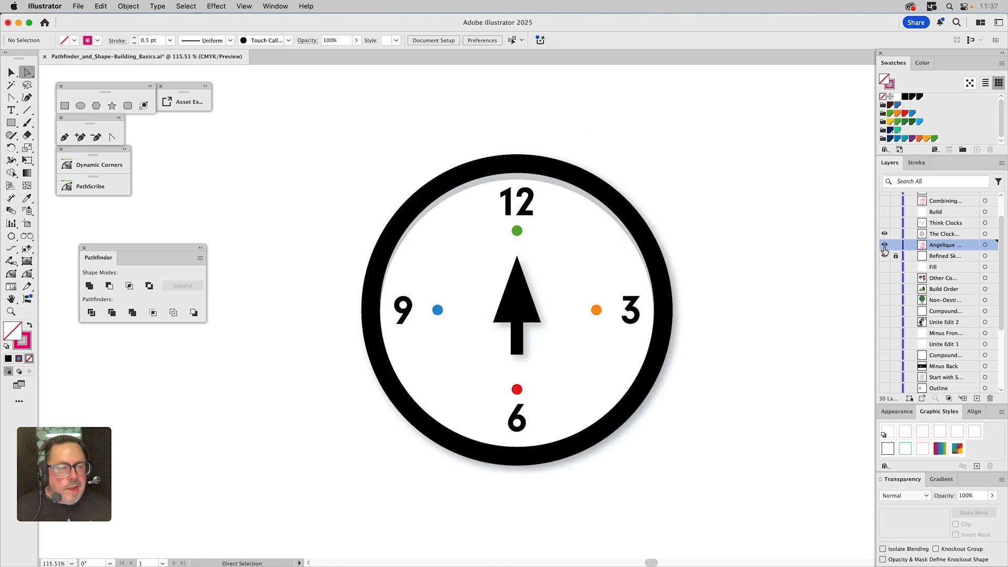
{"action": "left_click", "coordinate": [937, 236]}
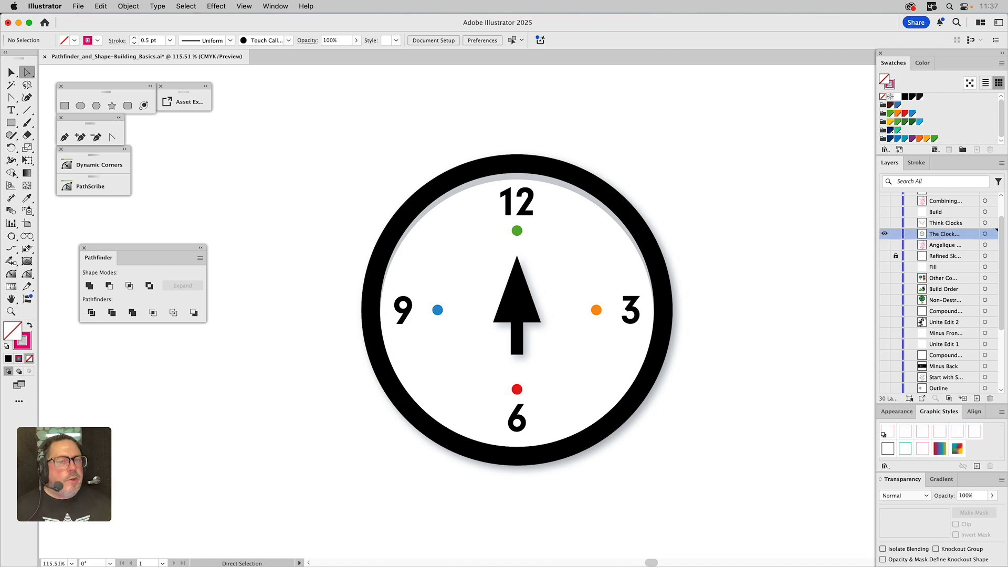
{"action": "left_click", "coordinate": [885, 223]}
{"action": "left_click", "coordinate": [885, 235]}
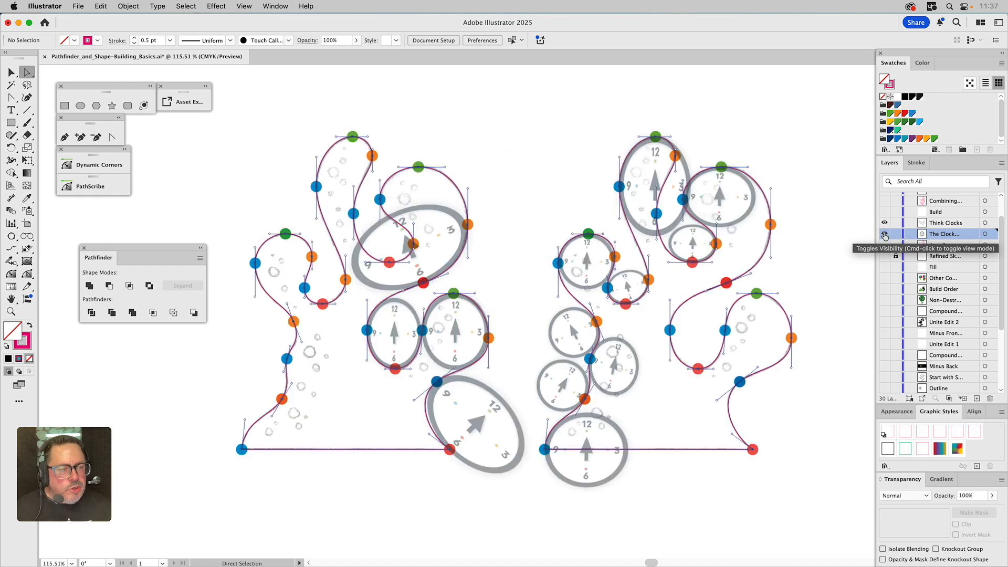
{"action": "left_click", "coordinate": [946, 226]}
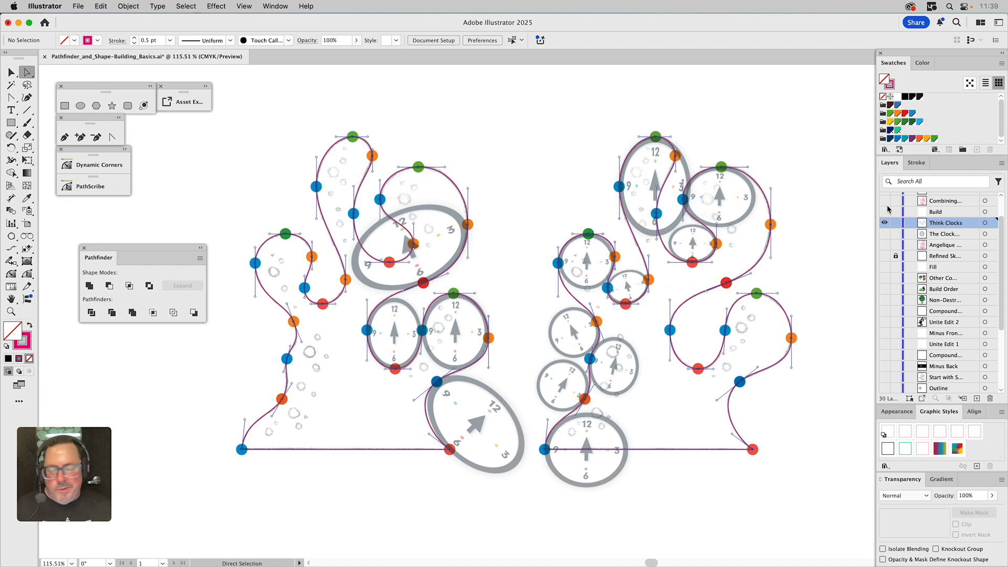
Make only the Combining layer and the refined sketch layer visible
{"action": "scroll", "coordinate": [942, 223], "scroll_direction": "up", "scroll_amount": 2}
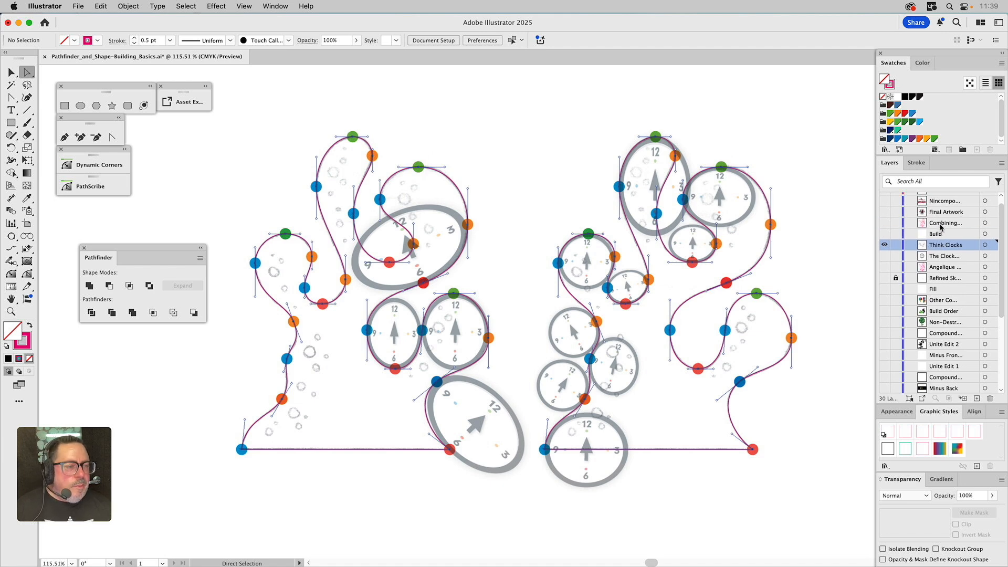
{"action": "left_click", "coordinate": [886, 243], "text": "super"}
{"action": "left_click", "coordinate": [885, 235], "text": "super"}
{"action": "left_click", "coordinate": [885, 278]}
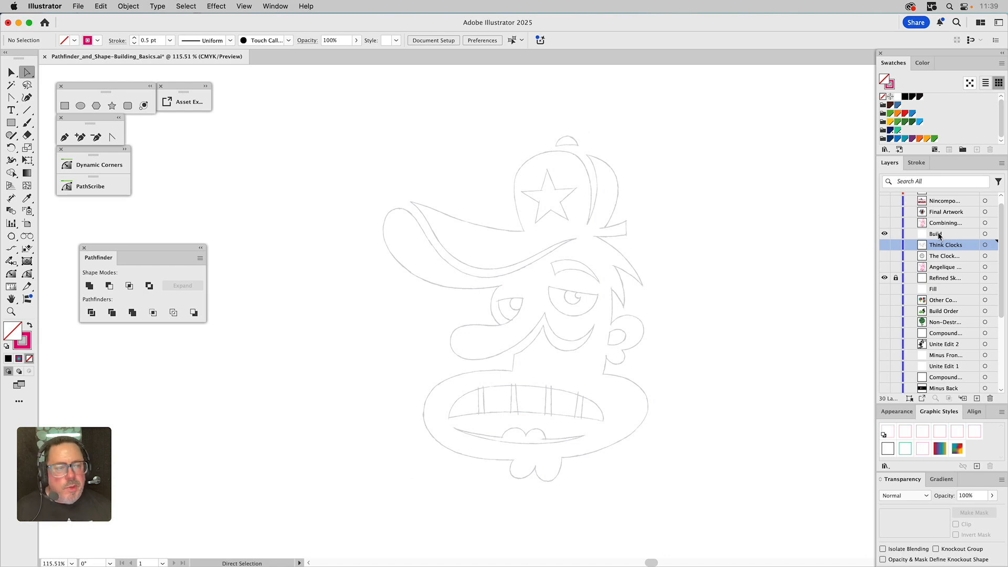
{"action": "left_click", "coordinate": [885, 234]}
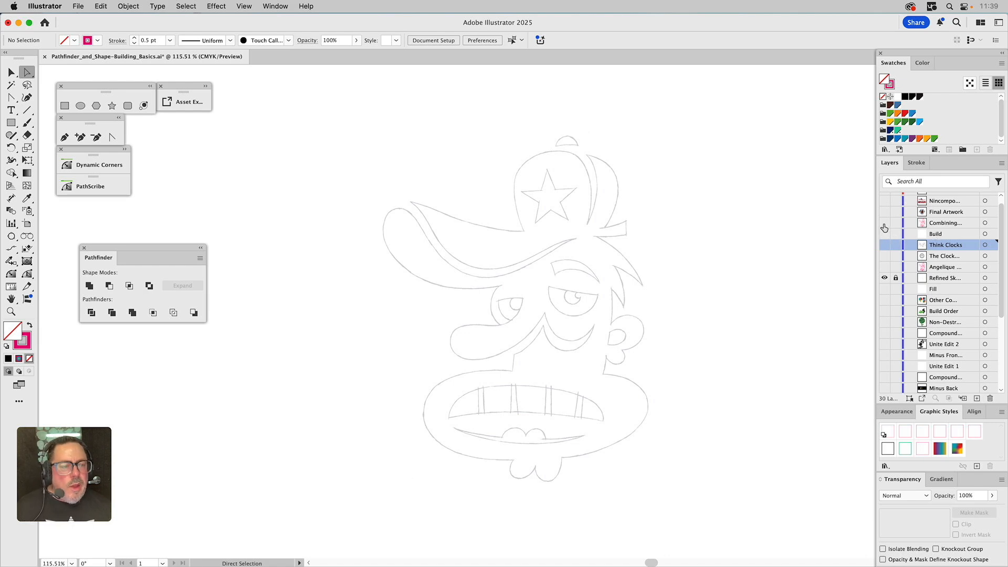
{"action": "left_click", "coordinate": [884, 226]}
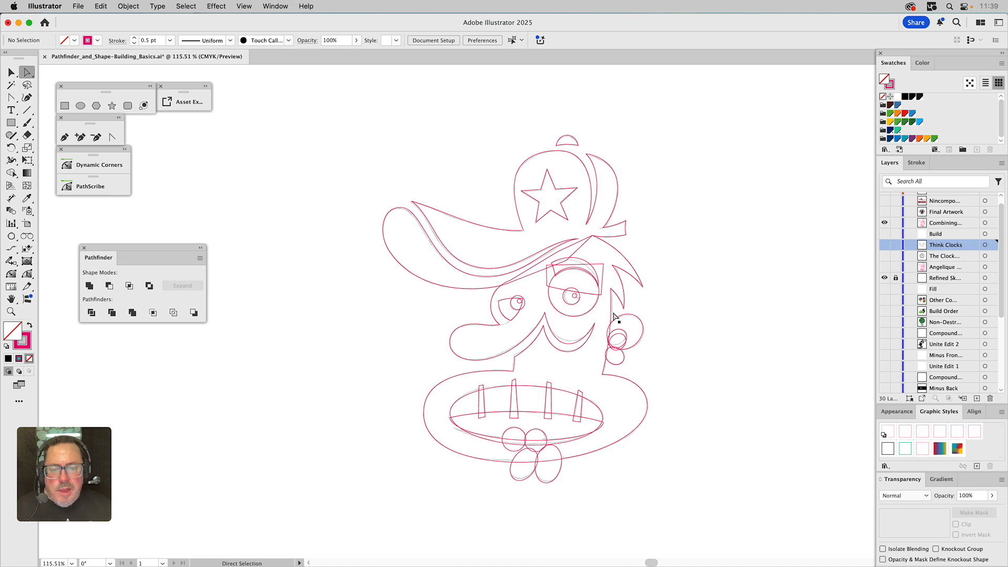
Subtract the eyebrow shape from the right eye circle with Pathfinder Minus Front
{"action": "key", "text": "z"}
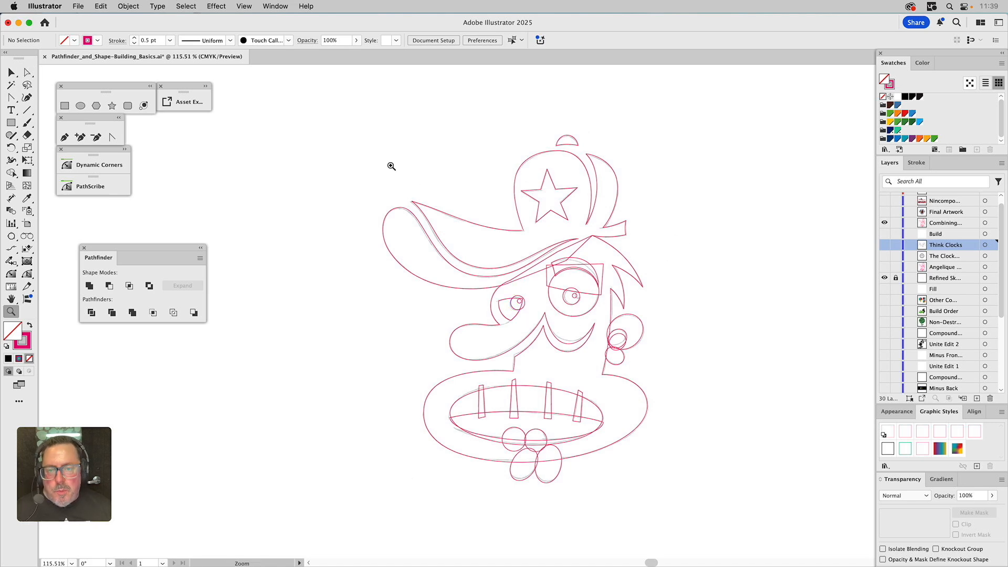
{"action": "left_click_drag", "start_coordinate": [346, 116], "coordinate": [694, 514]}
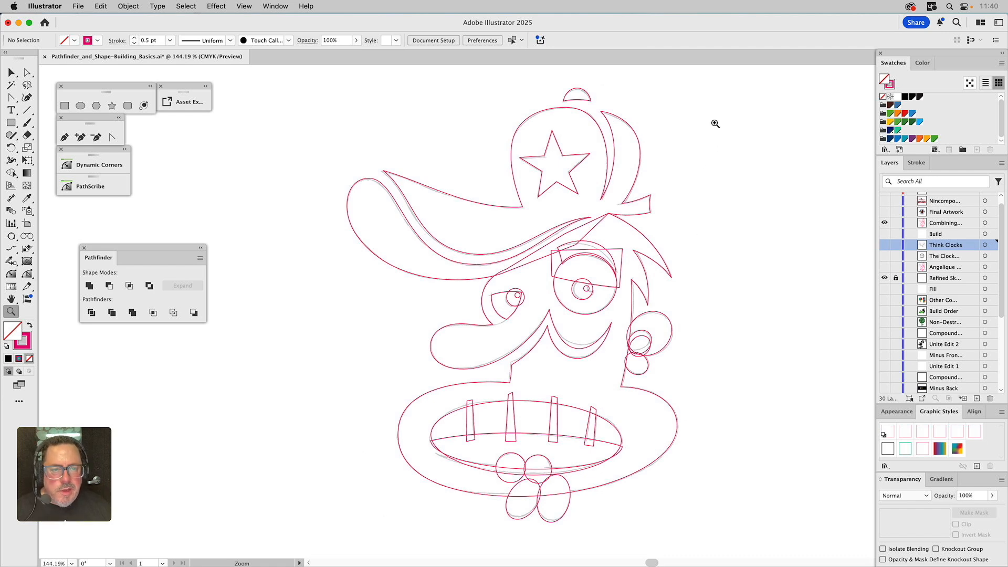
{"action": "key", "text": "v"}
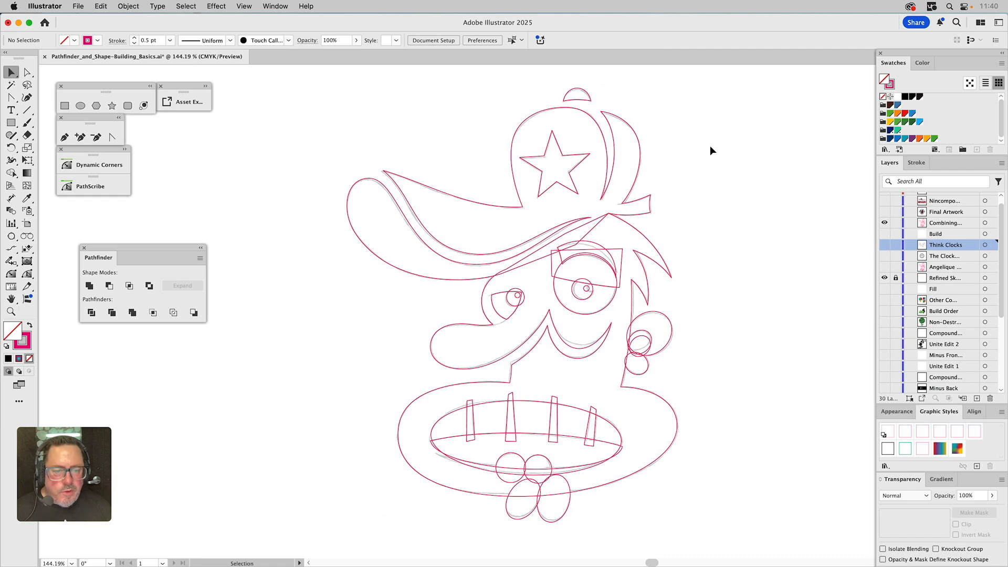
{"action": "left_click", "coordinate": [624, 258]}
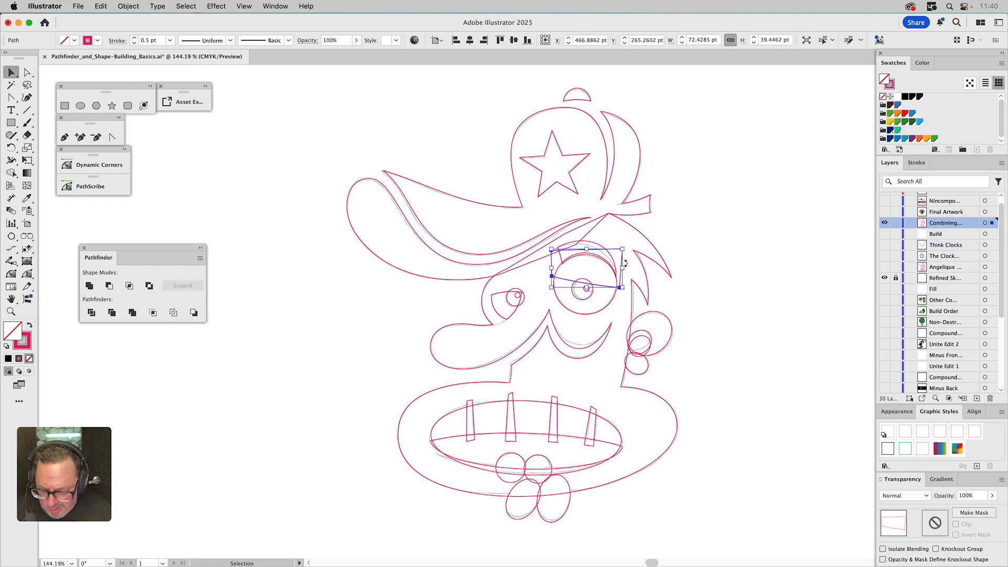
{"action": "left_click", "coordinate": [613, 307], "text": "shift"}
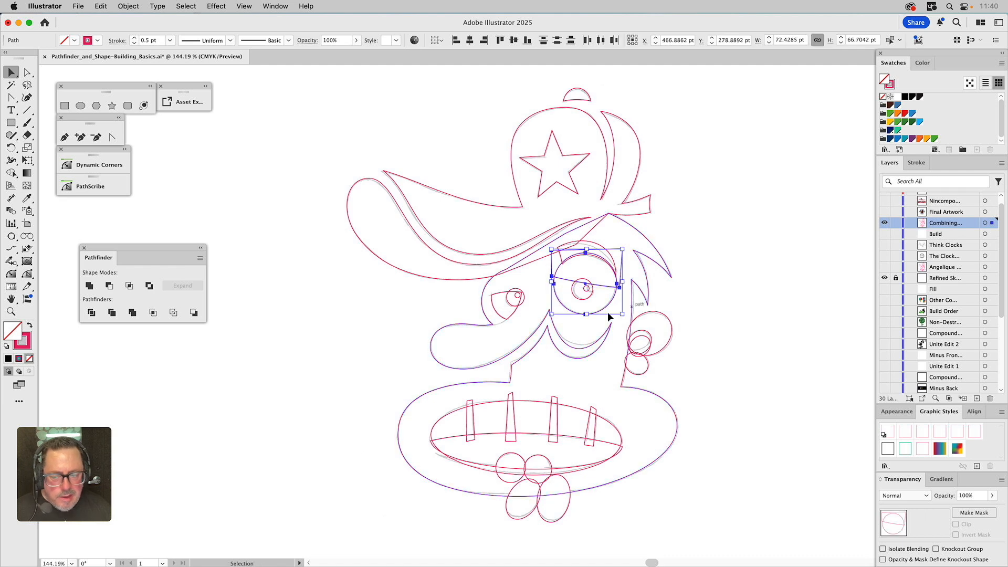
{"action": "left_click", "coordinate": [109, 283]}
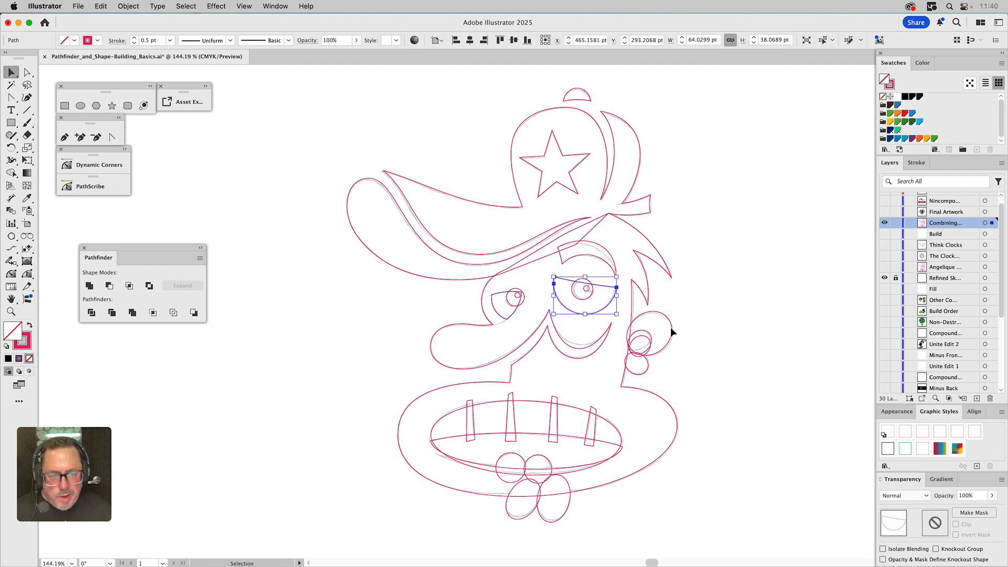
Group the left eye shape with its pupil
{"action": "left_click", "coordinate": [589, 298]}
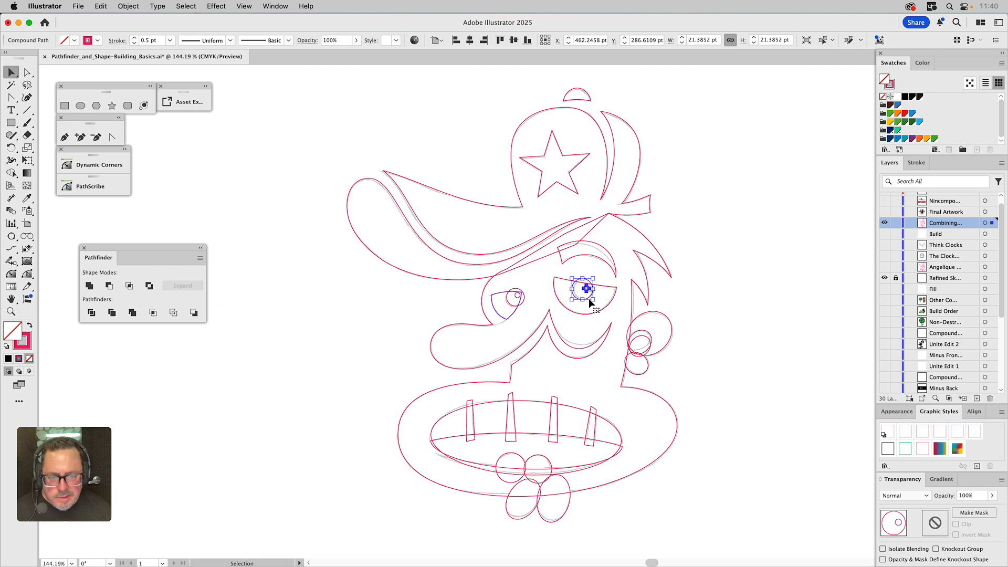
{"action": "left_click", "coordinate": [610, 301]}
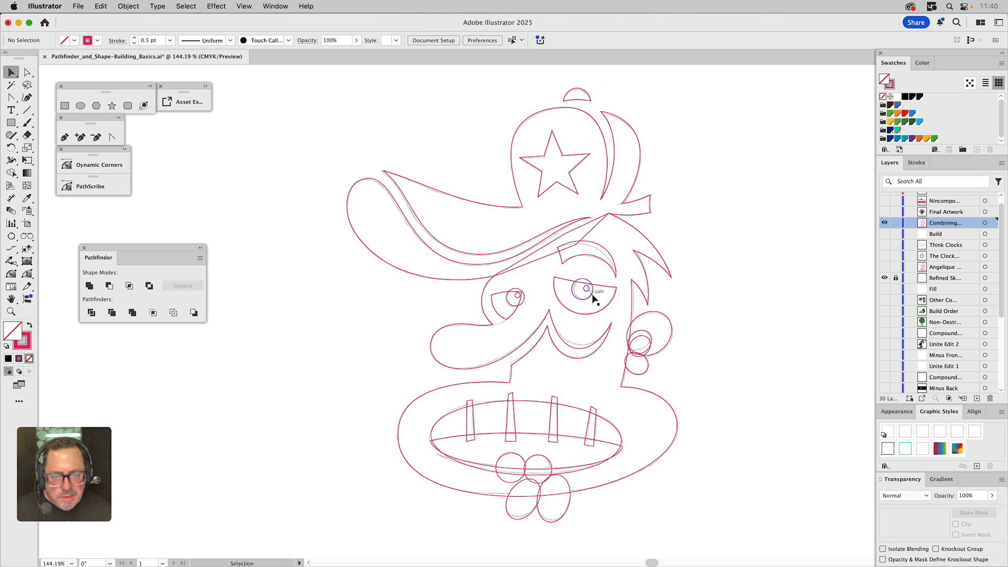
{"action": "left_click", "coordinate": [523, 303]}
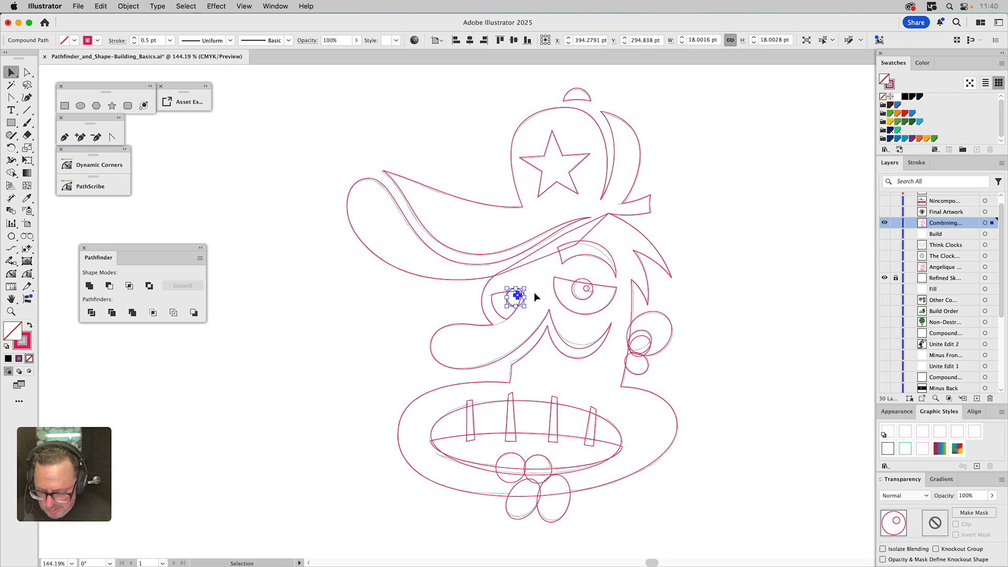
{"action": "left_click", "coordinate": [494, 295], "text": "shift"}
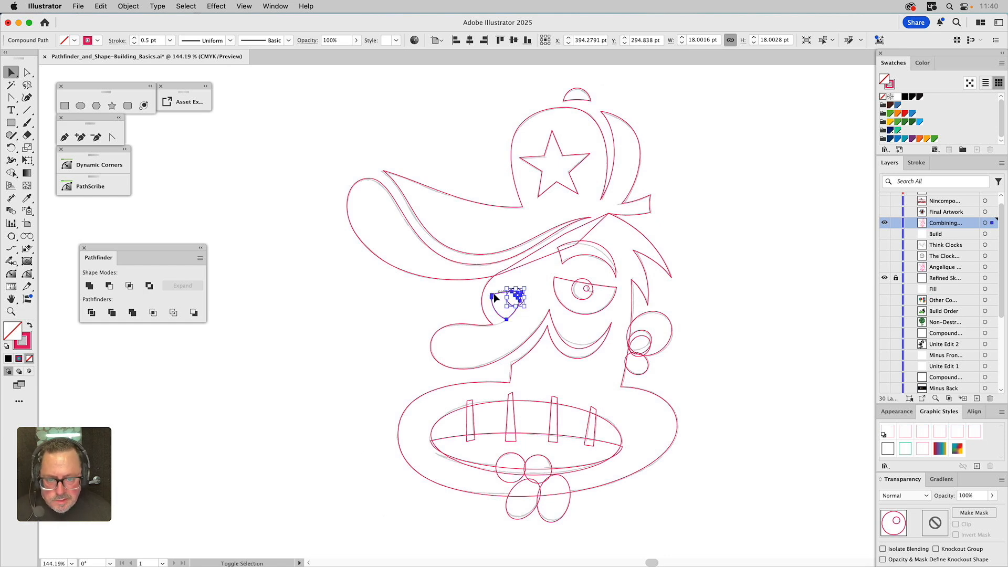
{"action": "key", "text": "super+g"}
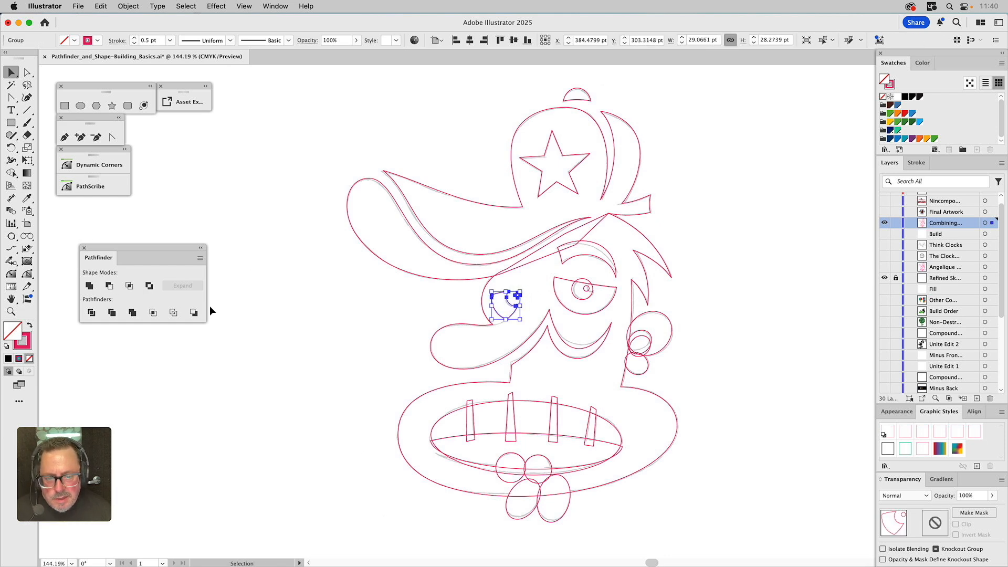
{"action": "left_click", "coordinate": [214, 309]}
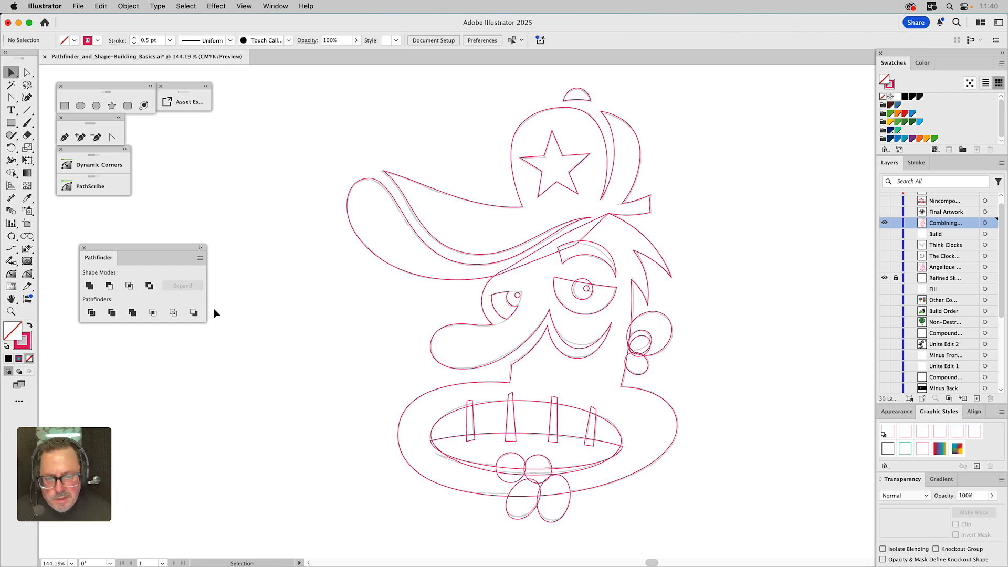
Try subtracting the pupil from the right eye shape with Minus Front, then undo it
{"action": "left_click", "coordinate": [591, 289]}
{"action": "left_click", "coordinate": [608, 289], "text": "shift"}
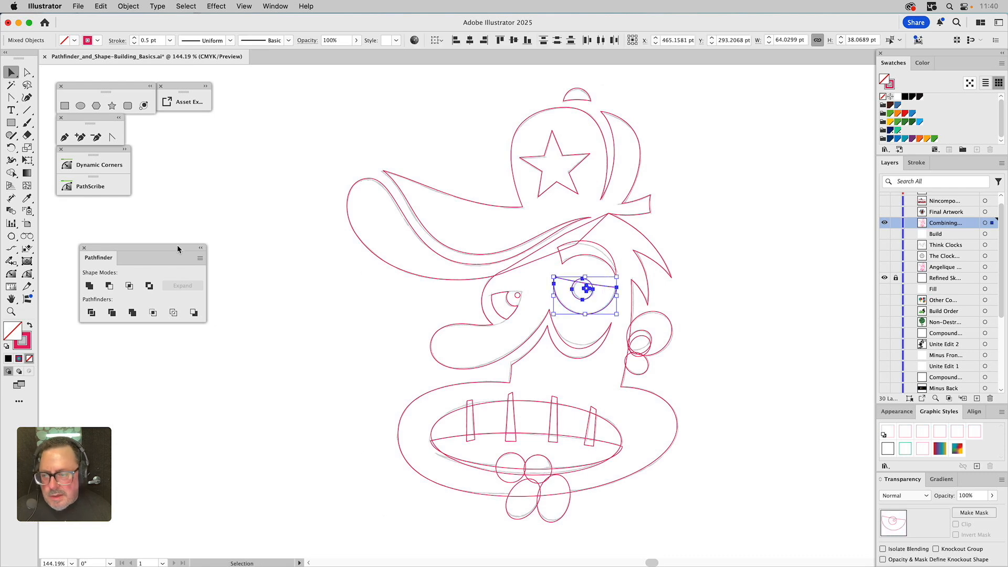
{"action": "left_click", "coordinate": [109, 286]}
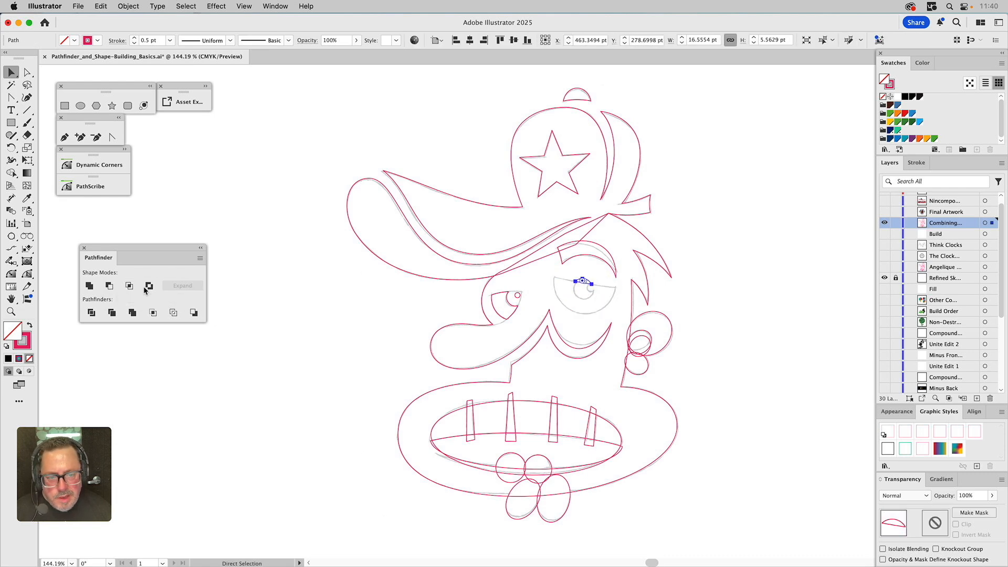
{"action": "key", "text": "super+z"}
{"action": "left_click", "coordinate": [308, 288]}
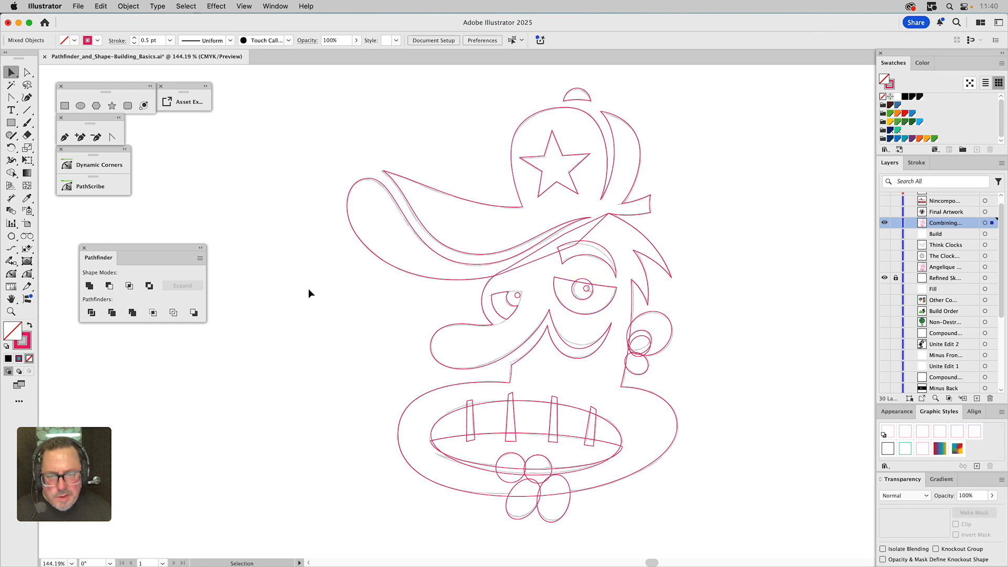
Subtract the pupil group from the right eye shape with Pathfinder Minus Front
{"action": "left_click", "coordinate": [585, 300]}
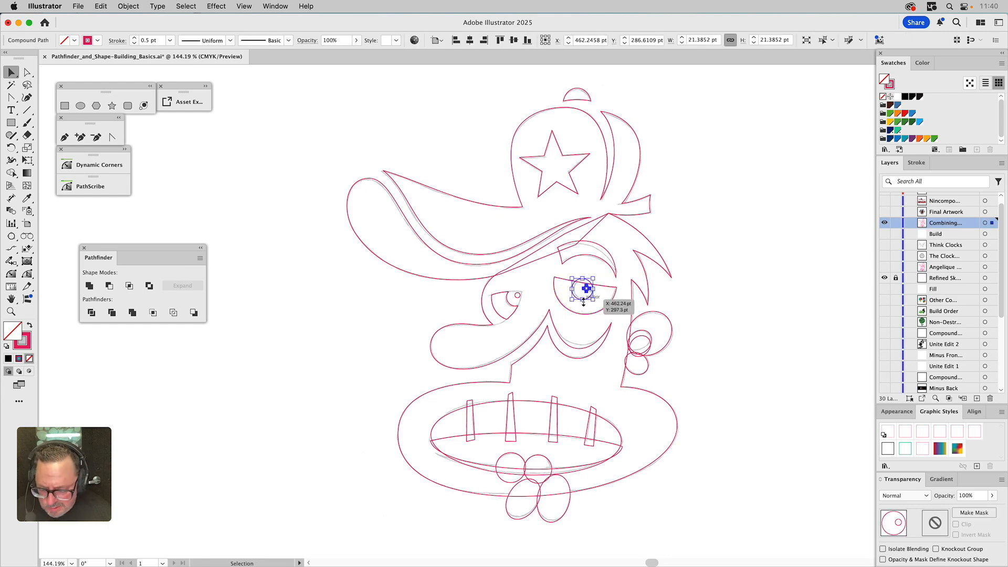
{"action": "left_click", "coordinate": [607, 288], "text": "shift"}
{"action": "left_click", "coordinate": [108, 286]}
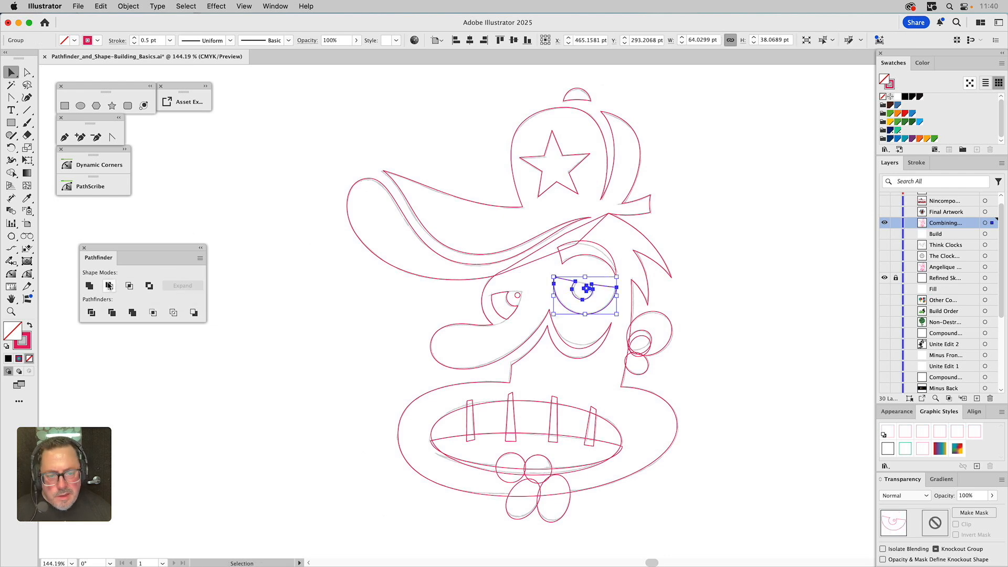
{"action": "left_click", "coordinate": [290, 317]}
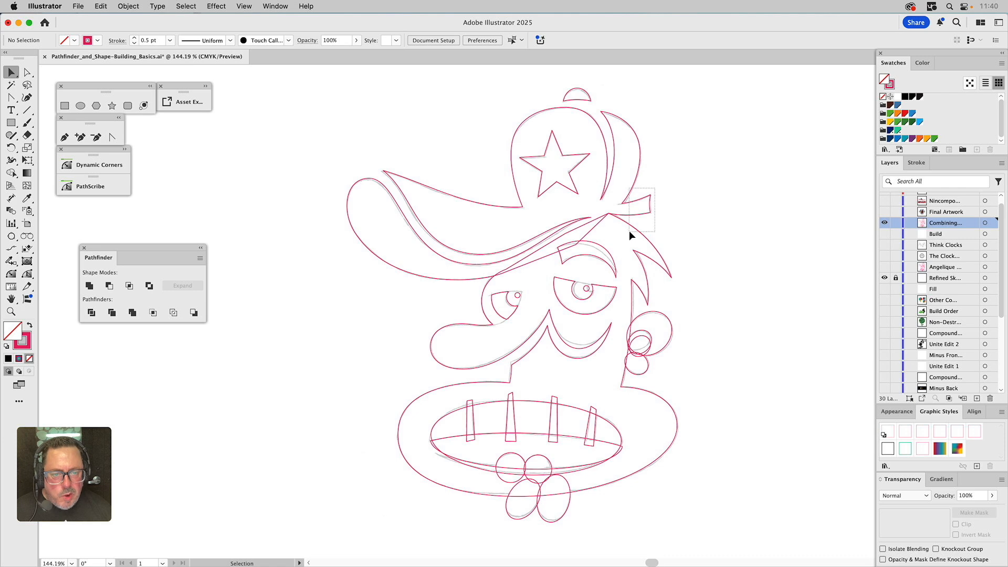
Select the hat and head outlines and unite them into one shape
{"action": "left_click", "coordinate": [635, 208]}
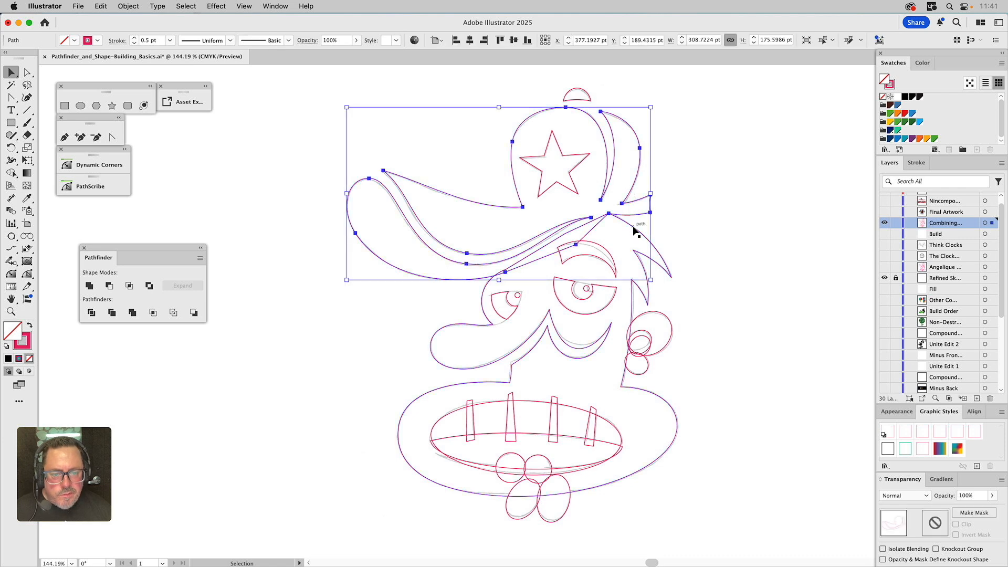
{"action": "left_click", "coordinate": [634, 230]}
{"action": "left_click", "coordinate": [642, 202], "text": "shift"}
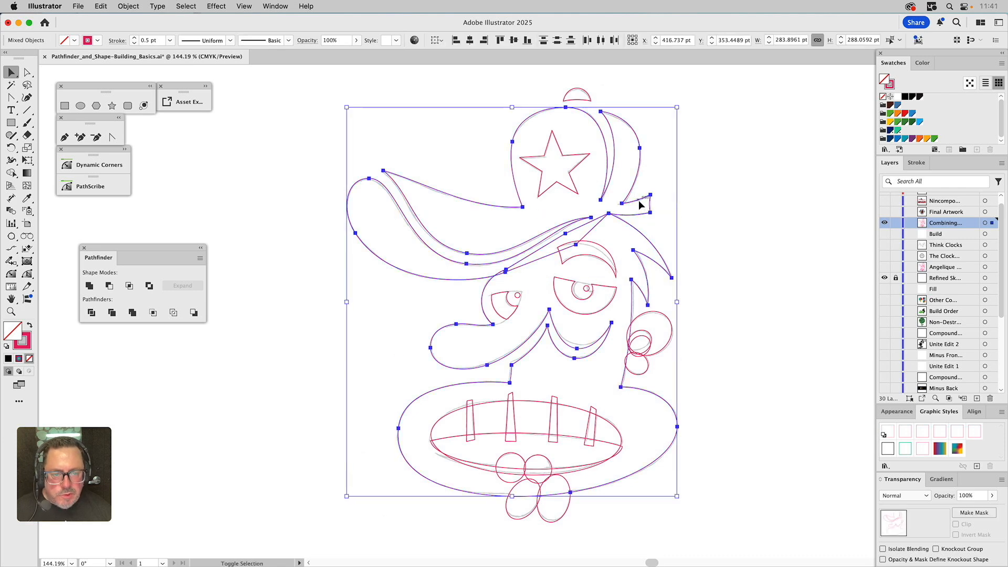
{"action": "left_click", "coordinate": [89, 285]}
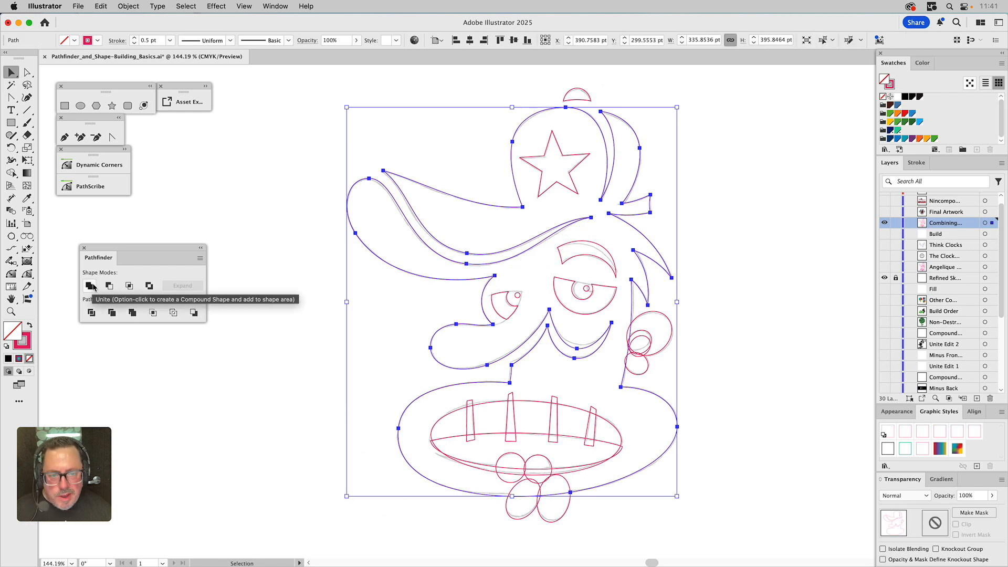
{"action": "left_click", "coordinate": [726, 347]}
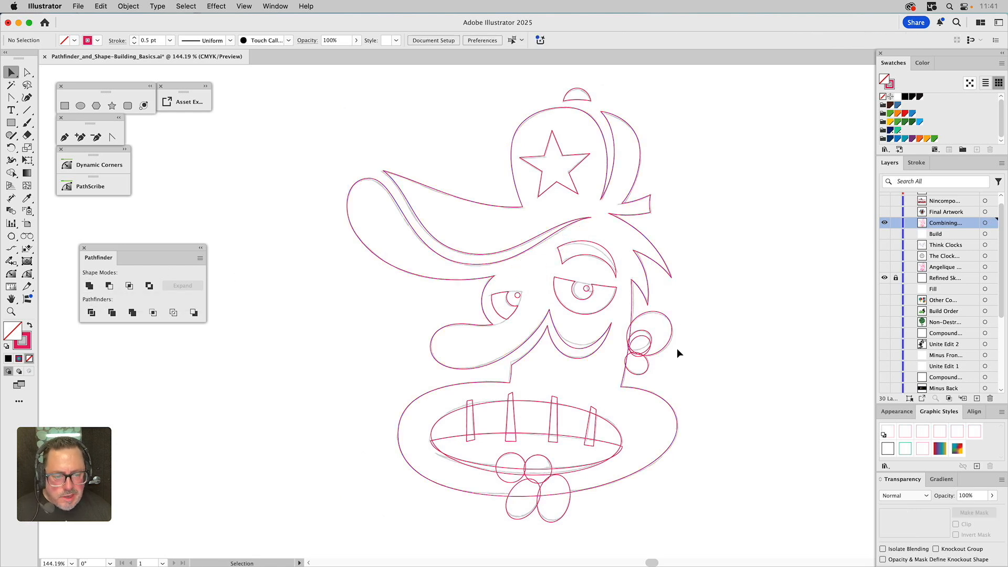
Unite the two ear circles, then unite the resulting ear with the head shape
{"action": "left_click", "coordinate": [667, 342]}
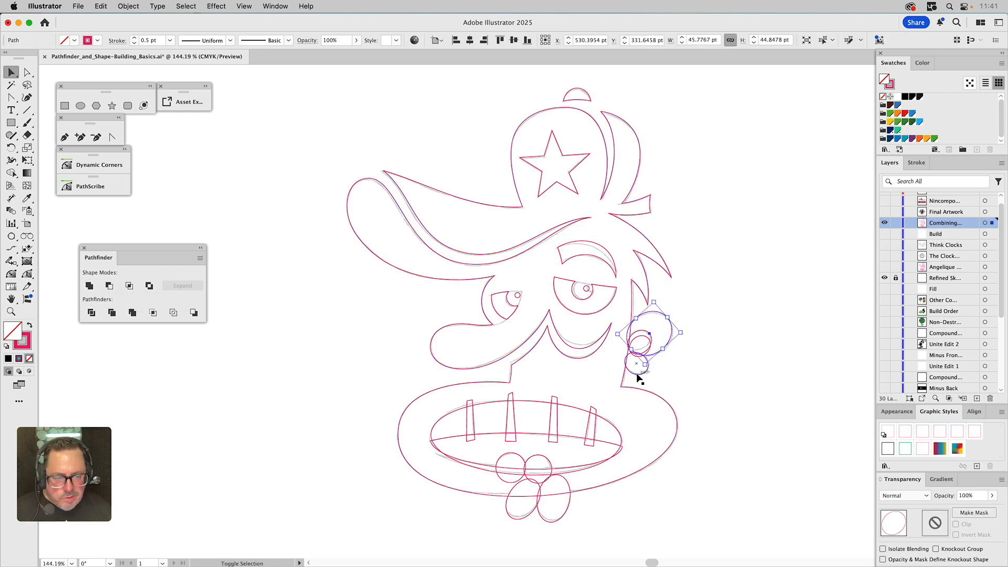
{"action": "left_click", "coordinate": [634, 373], "text": "shift"}
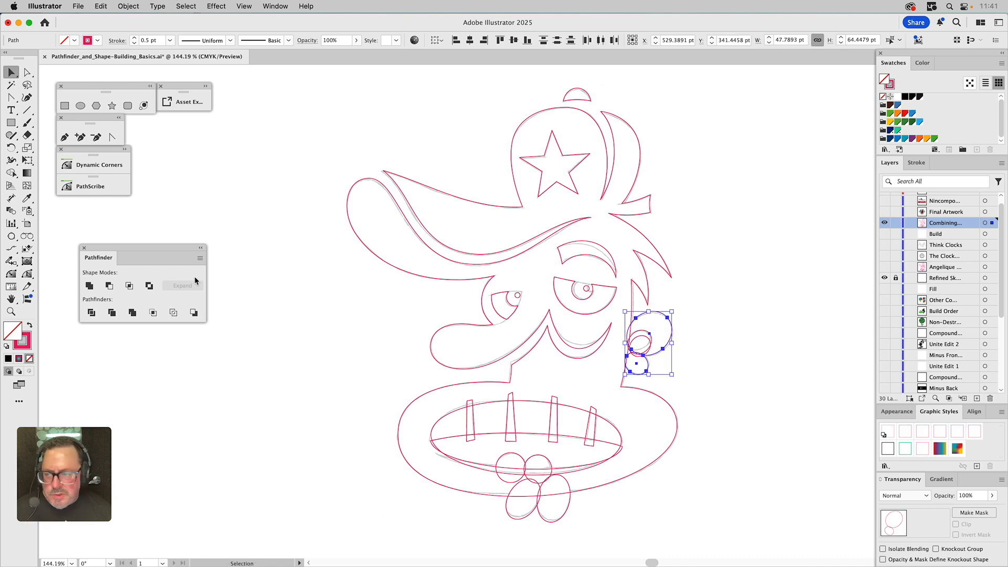
{"action": "left_click", "coordinate": [90, 286]}
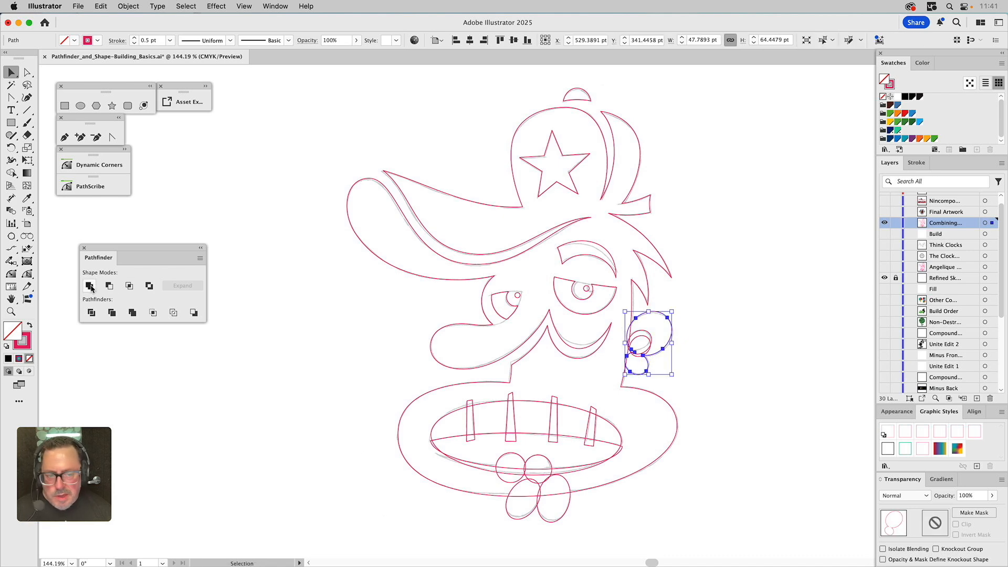
{"action": "left_click", "coordinate": [642, 293], "text": "shift"}
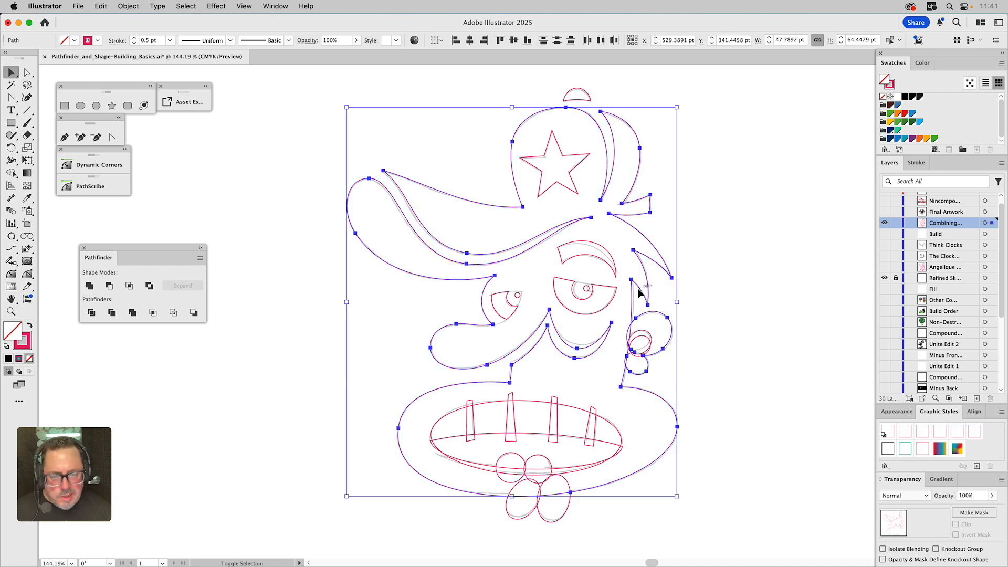
{"action": "left_click", "coordinate": [89, 285]}
{"action": "left_click", "coordinate": [710, 399]}
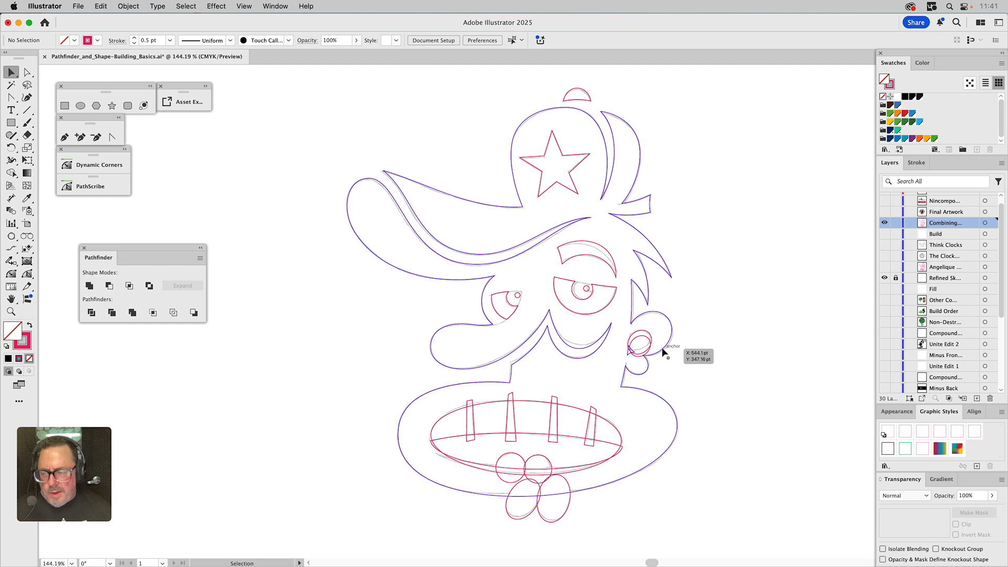
Cut the inner ear circle into a crescent with Minus Front
{"action": "double_click", "coordinate": [663, 352]}
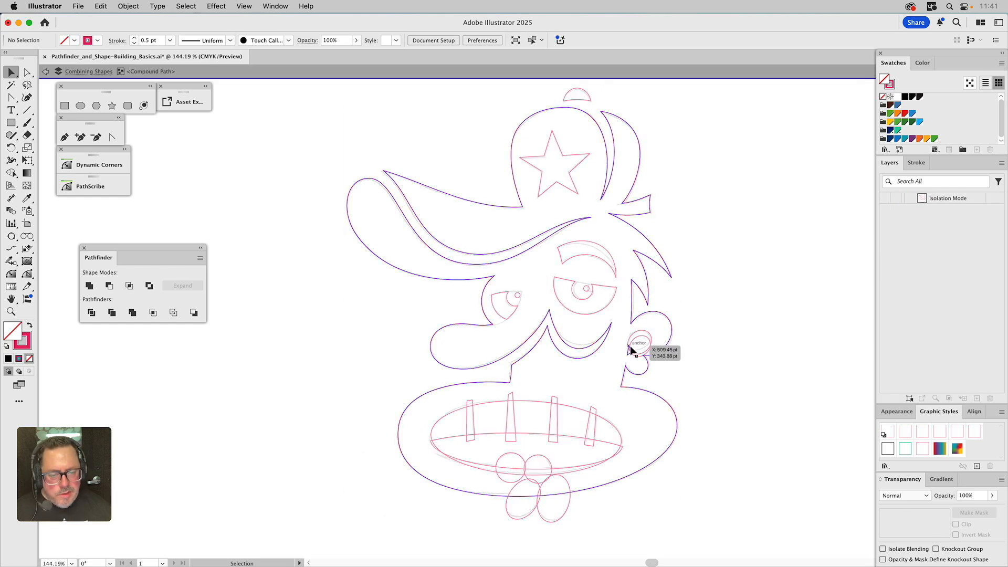
{"action": "left_click", "coordinate": [636, 350]}
{"action": "left_click", "coordinate": [679, 348]}
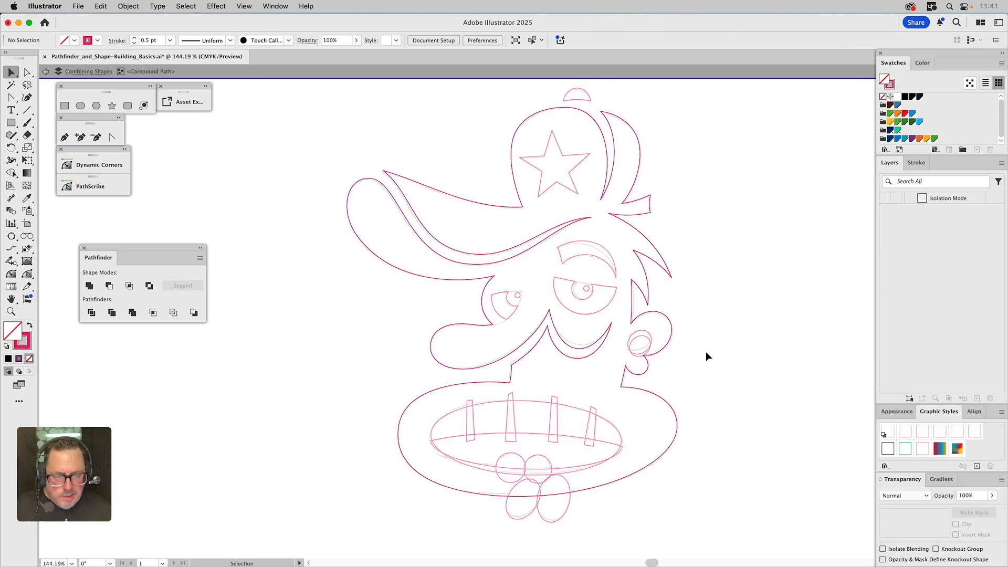
{"action": "double_click", "coordinate": [705, 351]}
{"action": "left_click", "coordinate": [646, 338]}
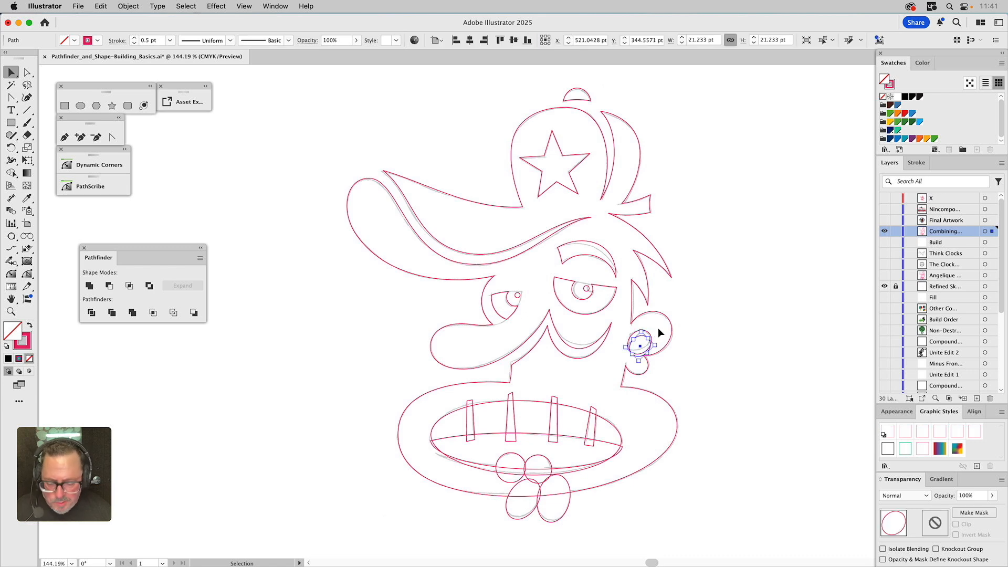
{"action": "left_click", "coordinate": [644, 339], "text": "shift"}
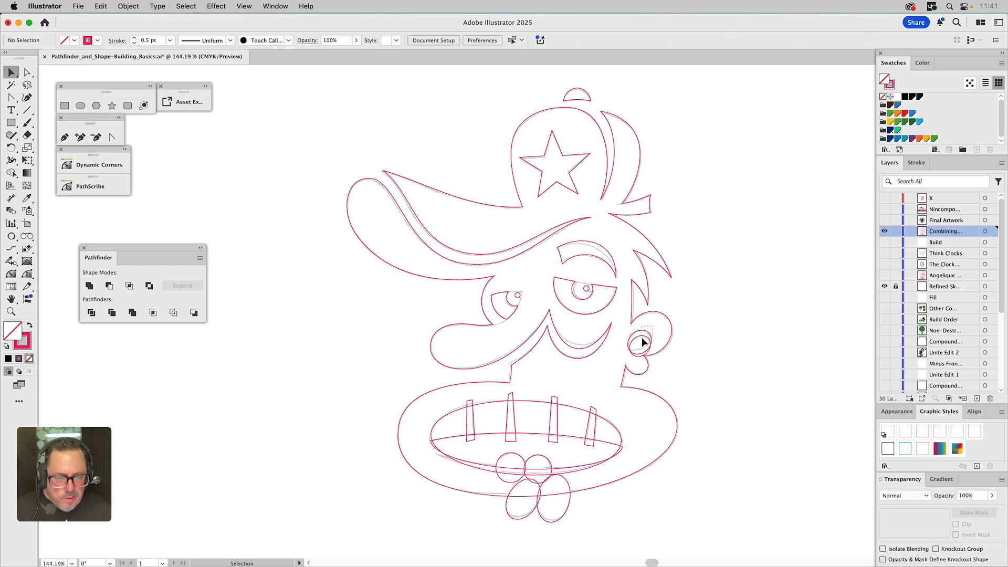
{"action": "left_click", "coordinate": [109, 288]}
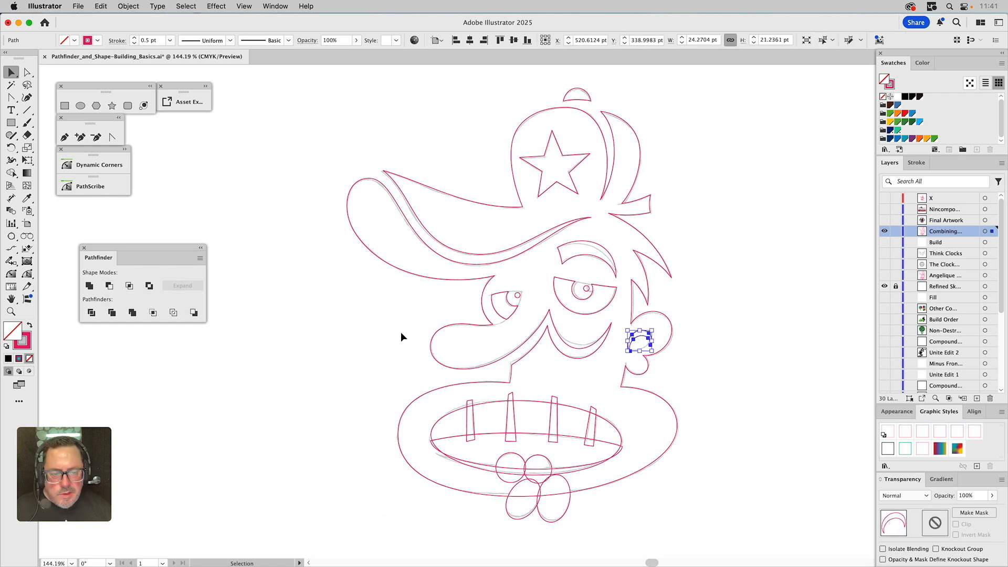
{"action": "left_click", "coordinate": [701, 370]}
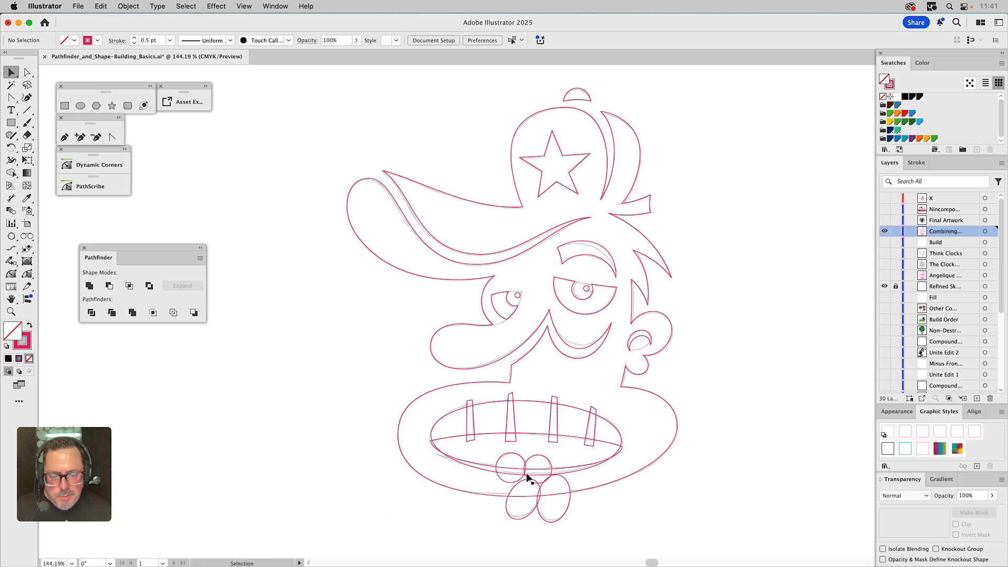
Unite the two lip circles and intersect them with the mouth ellipse
{"action": "left_click_drag", "start_coordinate": [518, 459], "coordinate": [515, 459]}
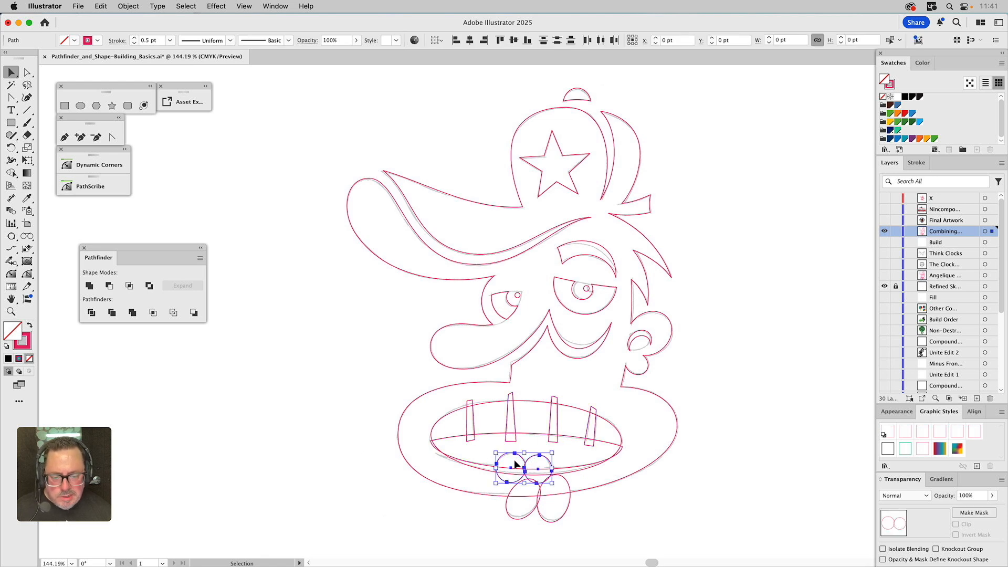
{"action": "left_click", "coordinate": [90, 286]}
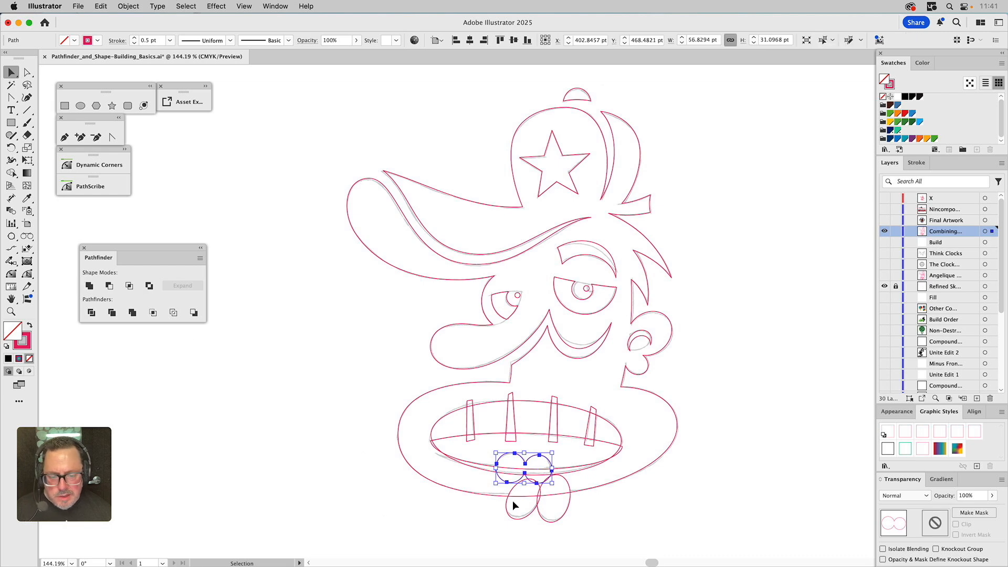
{"action": "left_click", "coordinate": [475, 467]}
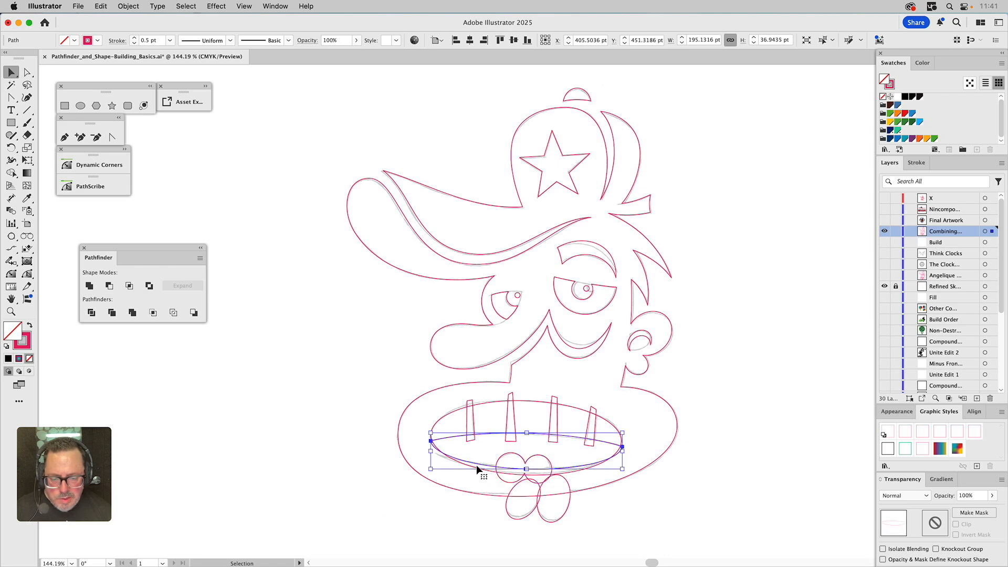
{"action": "left_click", "coordinate": [519, 459], "text": "shift"}
{"action": "left_click", "coordinate": [129, 286]}
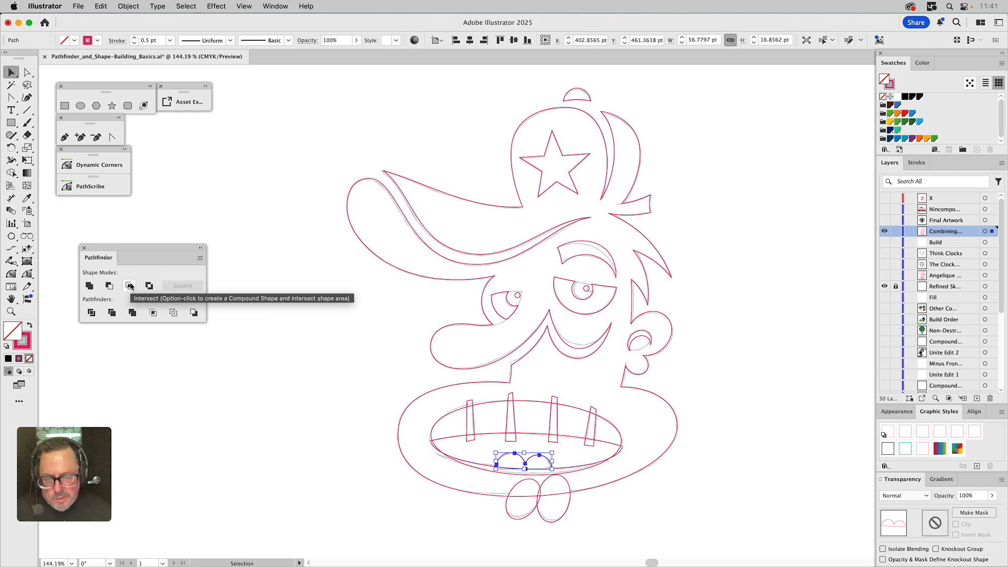
{"action": "left_click", "coordinate": [283, 377]}
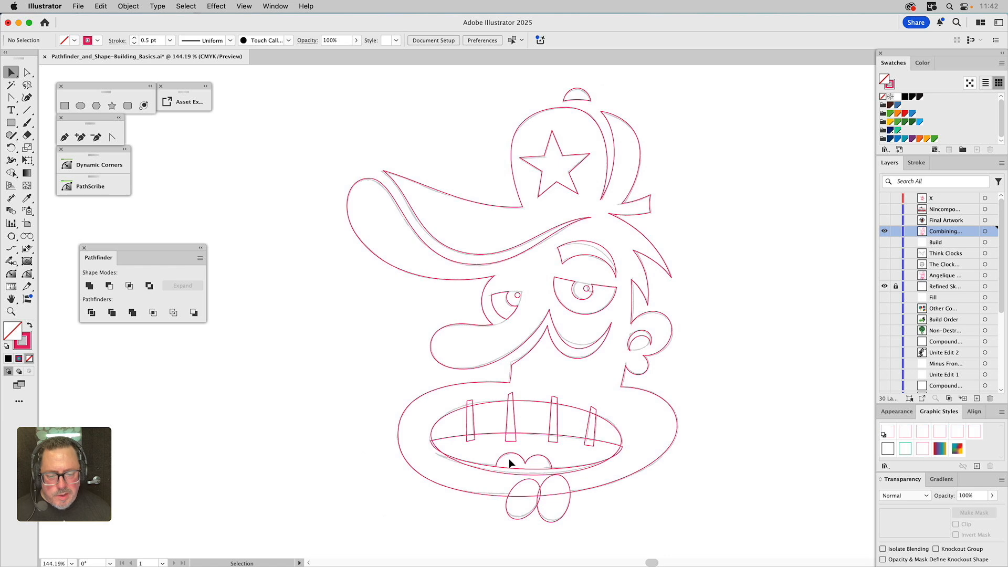
Unite the lower tongue circles with the head shape
{"action": "left_click", "coordinate": [516, 507]}
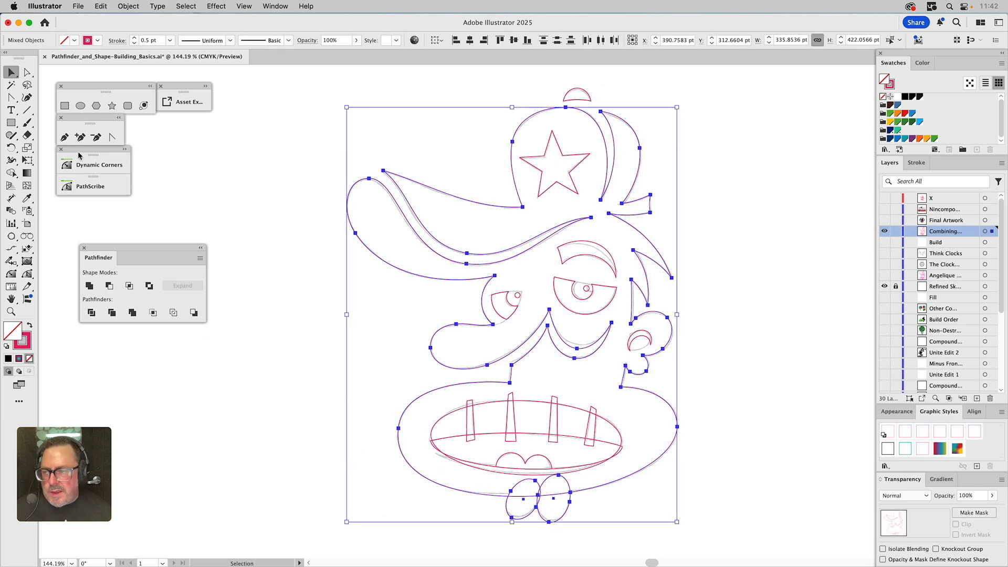
{"action": "left_click", "coordinate": [89, 285]}
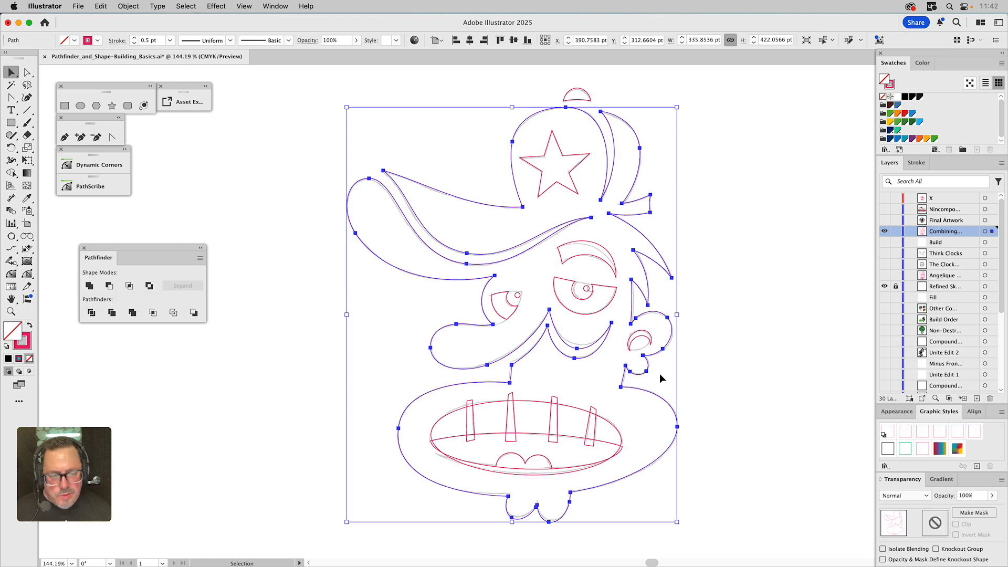
{"action": "left_click", "coordinate": [731, 372]}
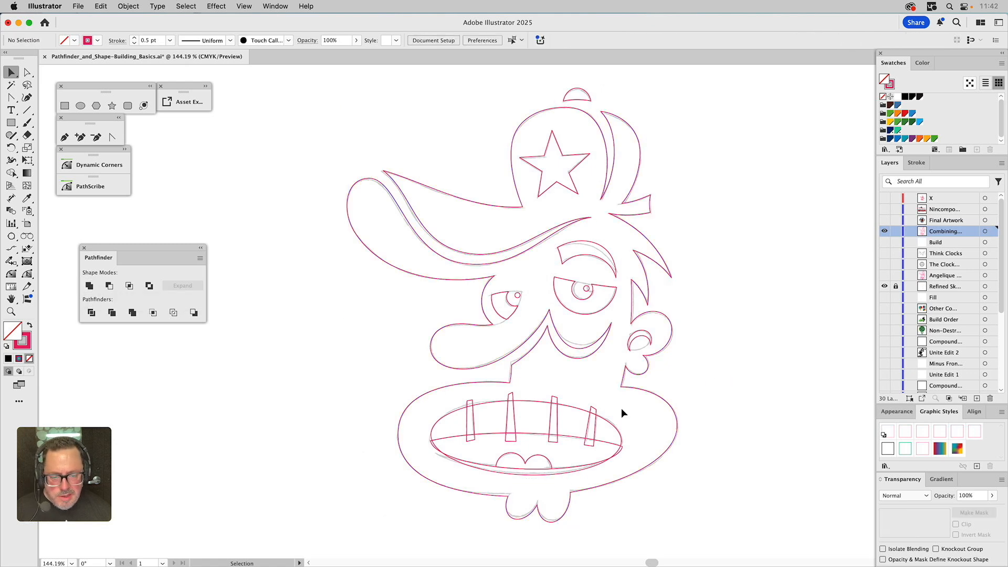
Bring the mouth ellipse to the front, above the teeth shapes
{"action": "left_click", "coordinate": [472, 418]}
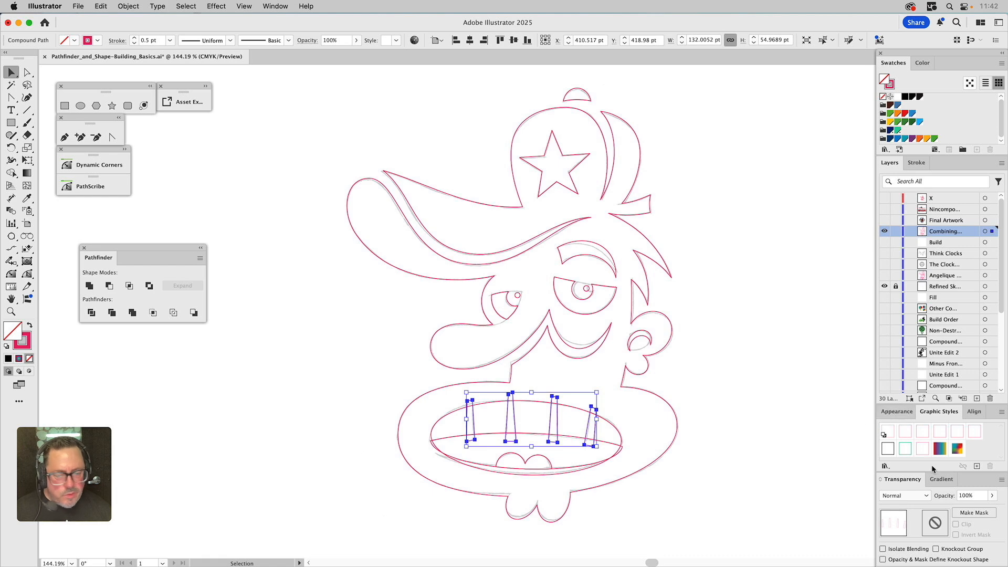
{"action": "left_click", "coordinate": [905, 415]}
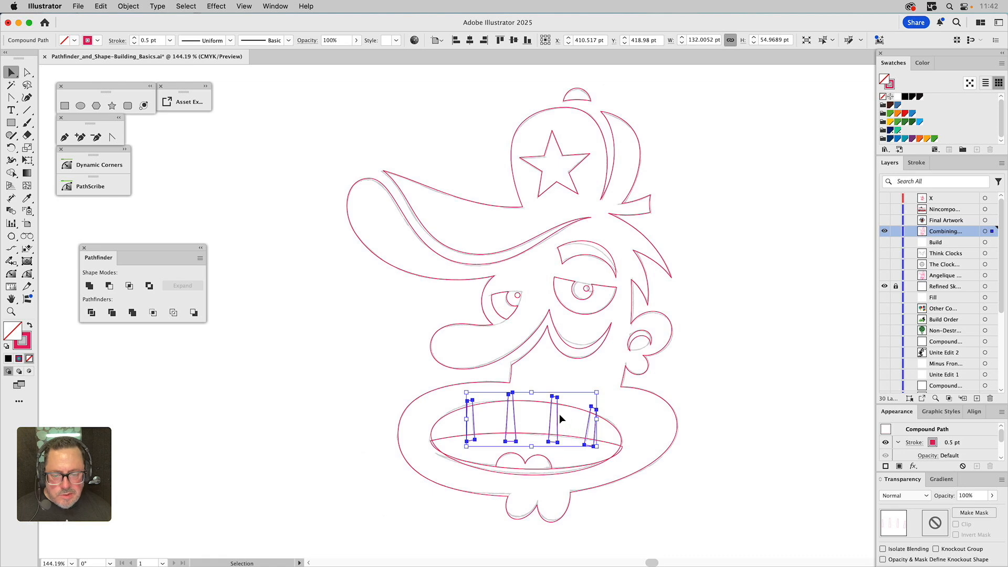
{"action": "left_click", "coordinate": [447, 437]}
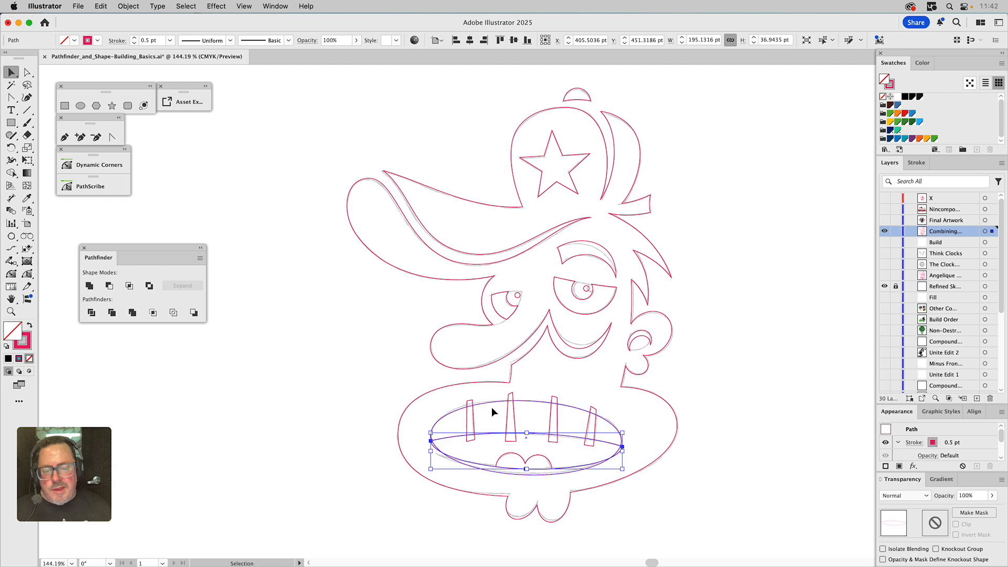
{"action": "left_click", "coordinate": [128, 6]}
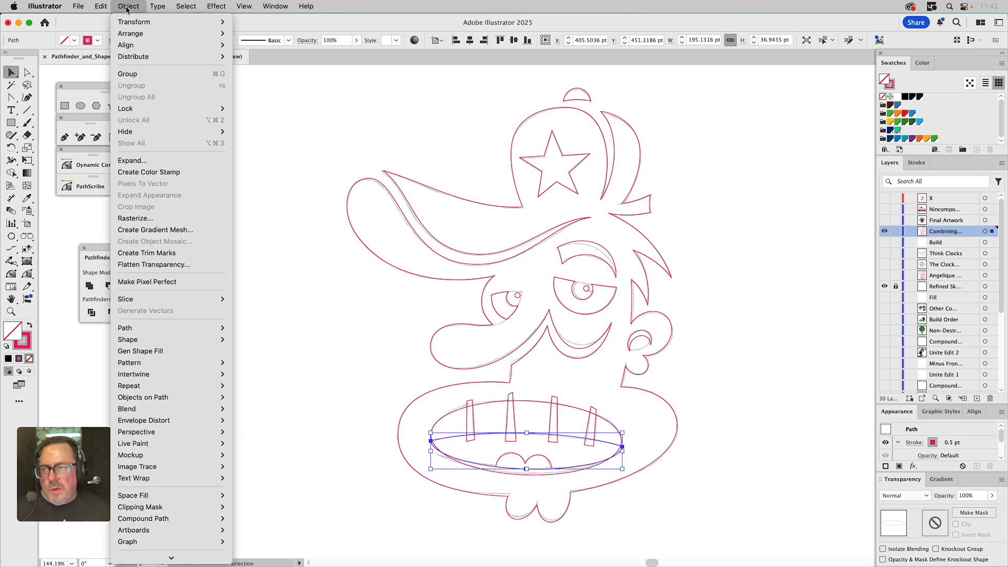
{"action": "mouse_move", "coordinate": [141, 34]}
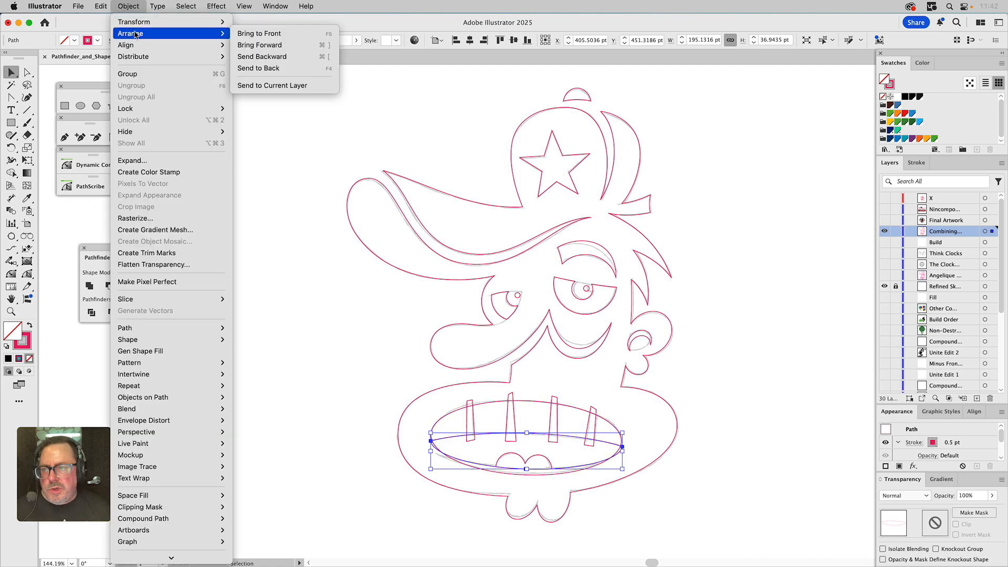
{"action": "left_click", "coordinate": [328, 34]}
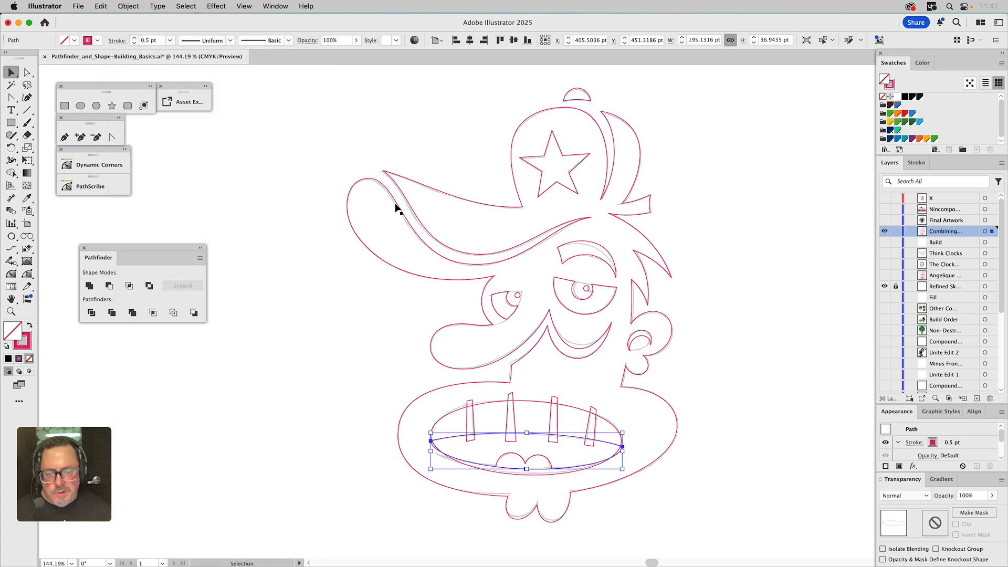
Apply Minus Front to the mouth ellipse and the teeth shapes
{"action": "left_click", "coordinate": [452, 410], "text": "shift"}
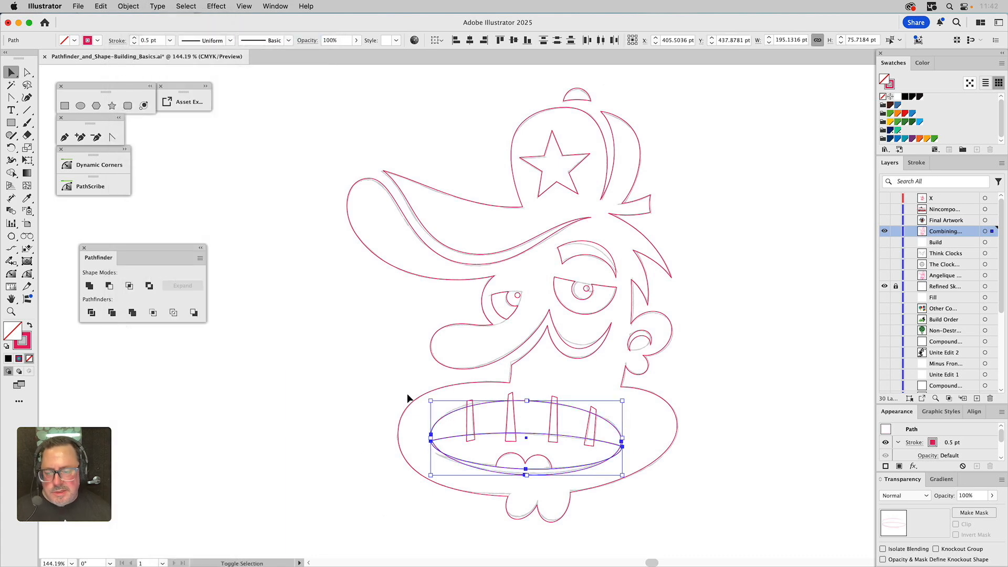
{"action": "left_click", "coordinate": [110, 285]}
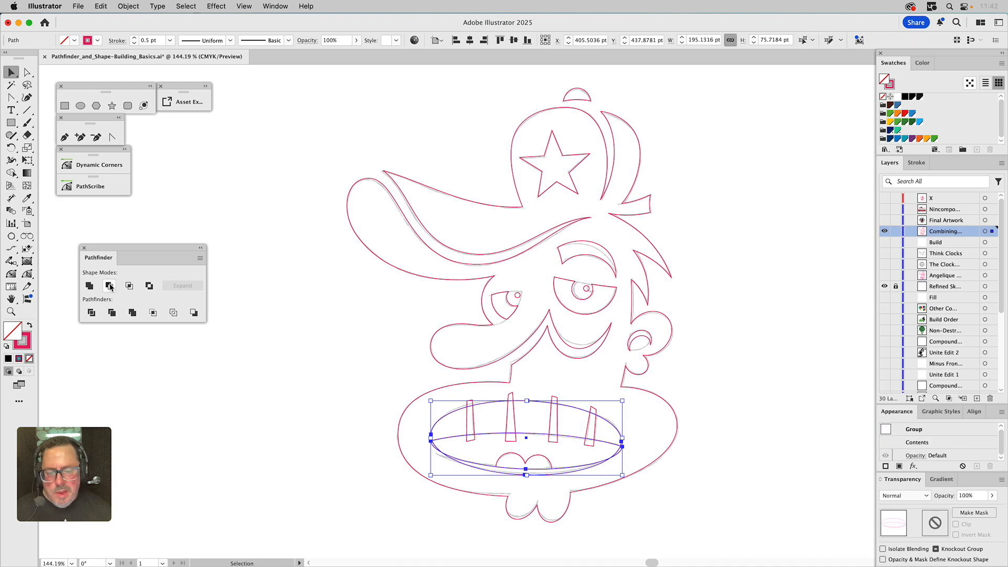
{"action": "left_click", "coordinate": [313, 456]}
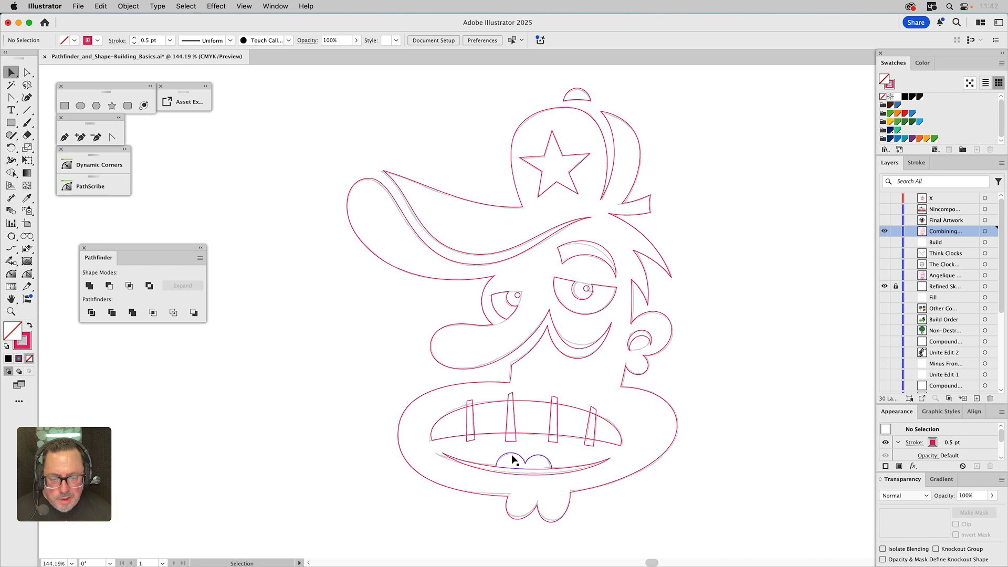
Reshape the flat bottom edge of the tongue shape into a downward curve by moving its middle anchors and handles
{"action": "left_click", "coordinate": [487, 469]}
{"action": "key", "text": "a"}
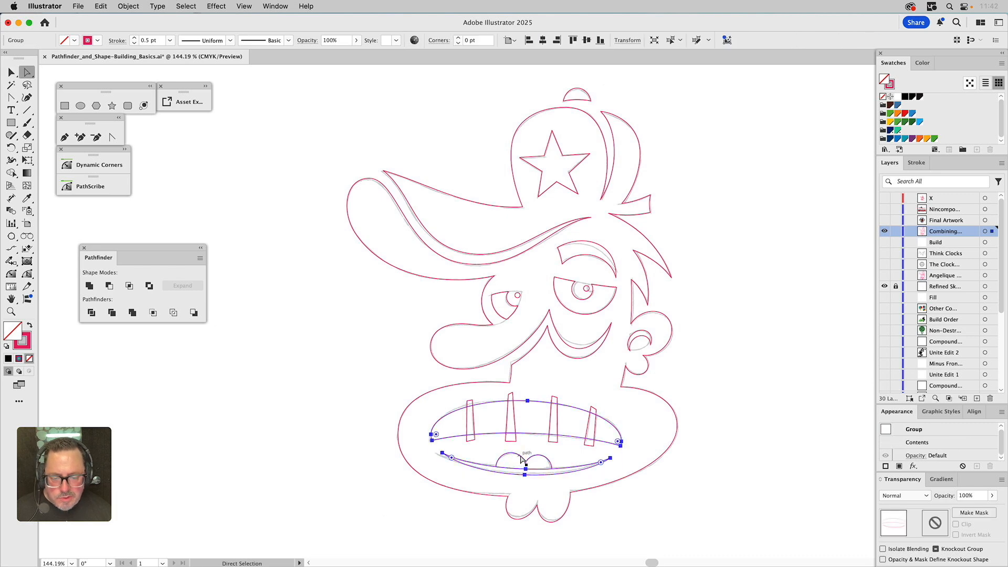
{"action": "left_click", "coordinate": [525, 468]}
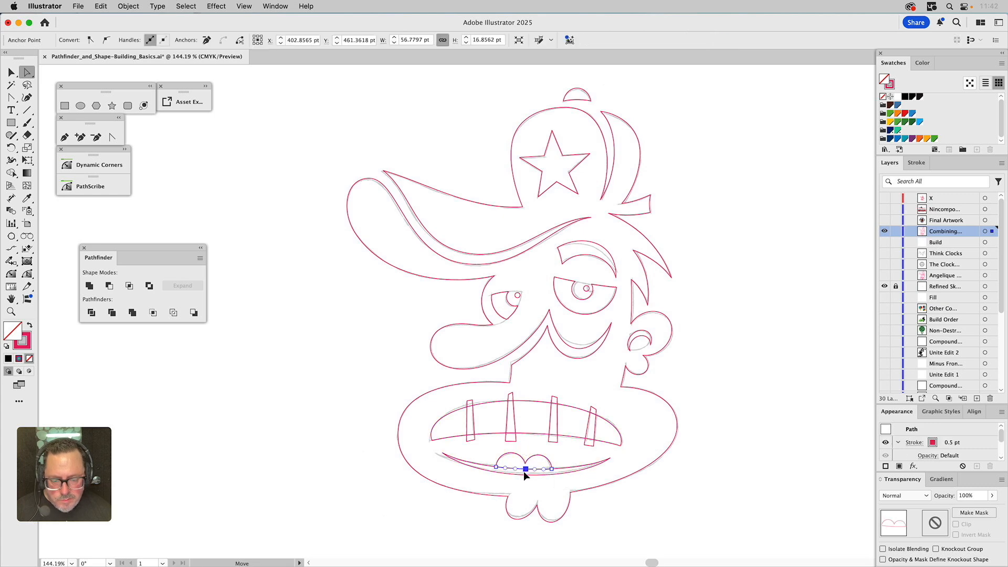
{"action": "left_click", "coordinate": [524, 471], "text": "alt"}
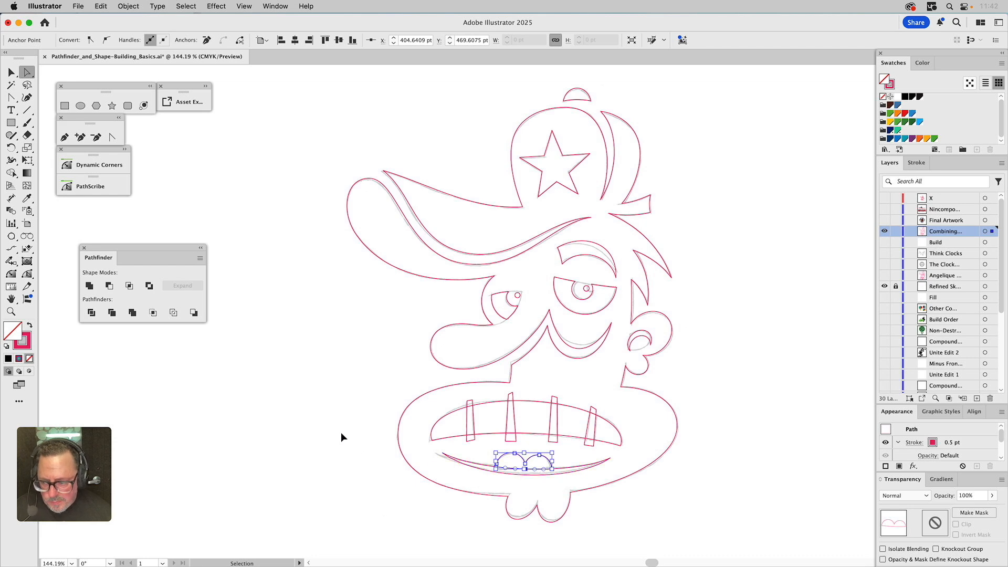
{"action": "left_click", "coordinate": [11, 311]}
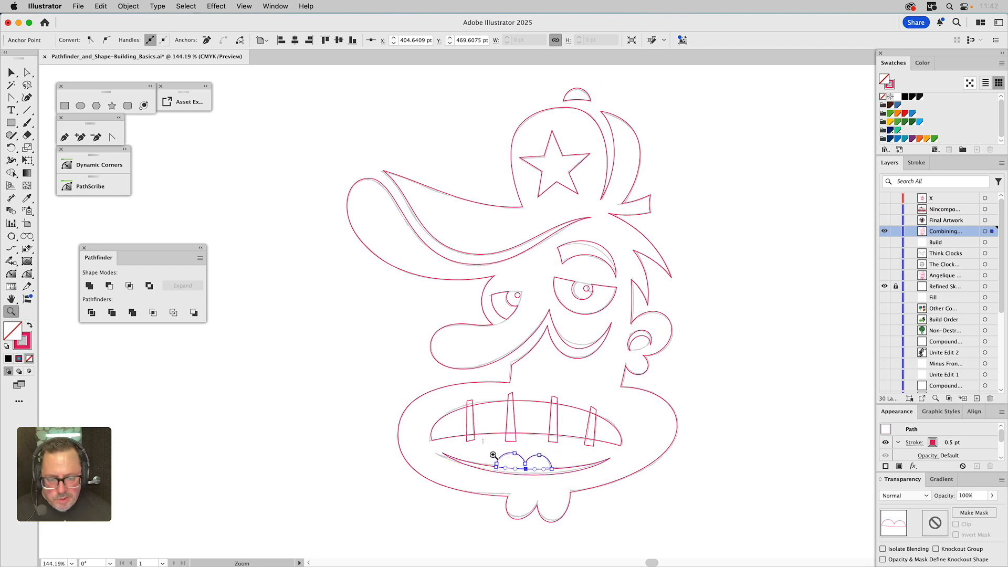
{"action": "left_click_drag", "start_coordinate": [485, 445], "coordinate": [596, 511]}
{"action": "key", "text": "a"}
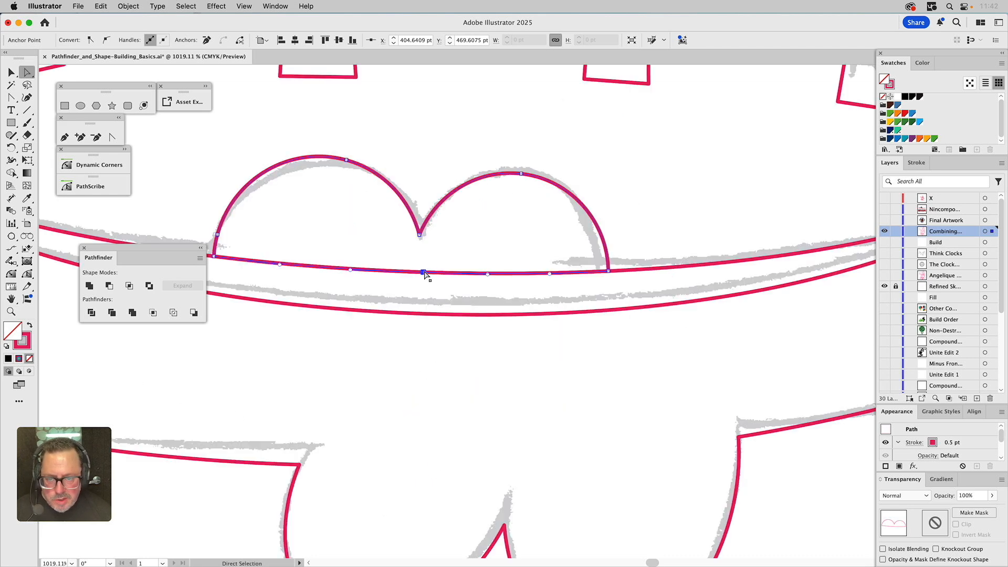
{"action": "left_click_drag", "start_coordinate": [424, 273], "coordinate": [421, 287]}
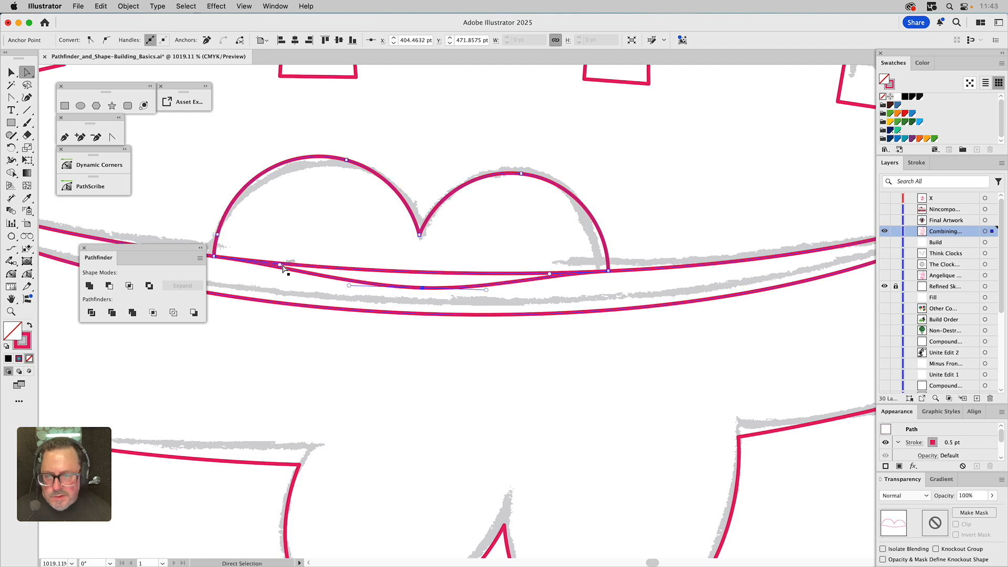
{"action": "left_click_drag", "start_coordinate": [281, 265], "coordinate": [269, 275]}
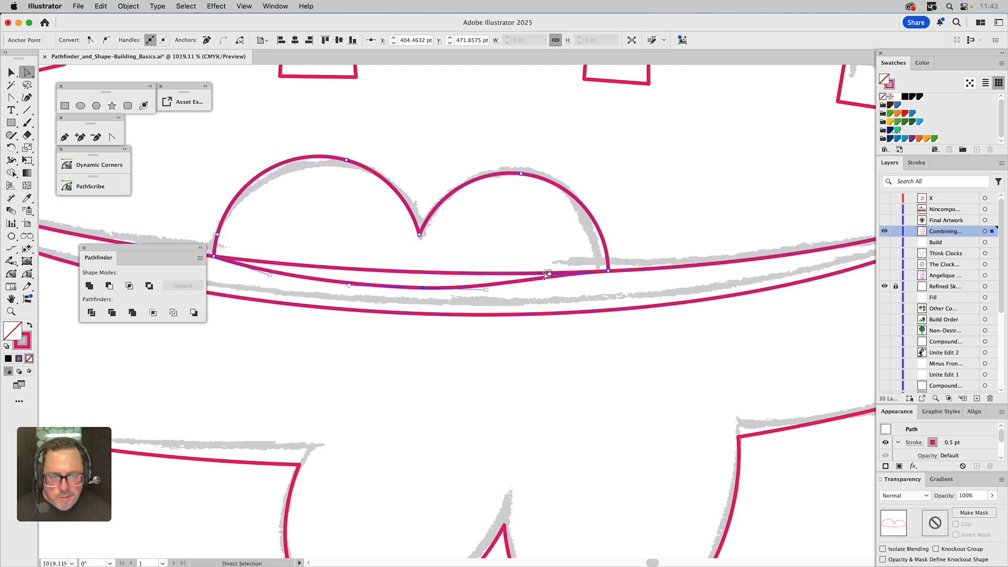
{"action": "left_click_drag", "start_coordinate": [549, 273], "coordinate": [549, 291]}
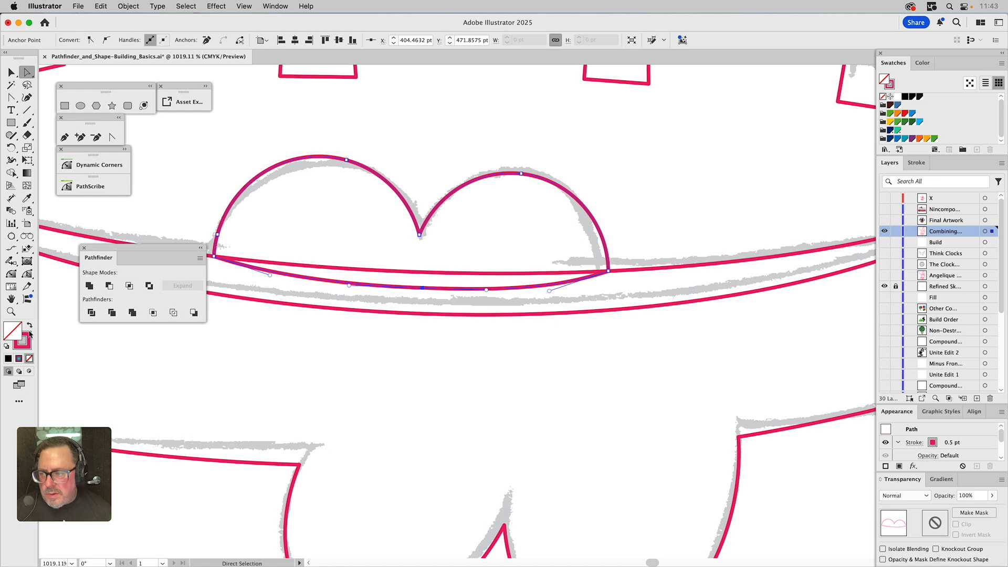
Cut the teeth shapes out of the upper mouth ellipse with Minus Front
{"action": "left_click", "coordinate": [11, 312]}
{"action": "left_click", "coordinate": [494, 374], "text": "alt"}
{"action": "left_click", "coordinate": [494, 372], "text": "alt"}
{"action": "left_click", "coordinate": [494, 373], "text": "alt"}
{"action": "left_click", "coordinate": [494, 372], "text": "alt"}
{"action": "left_click_drag", "start_coordinate": [544, 268], "coordinate": [515, 462]}
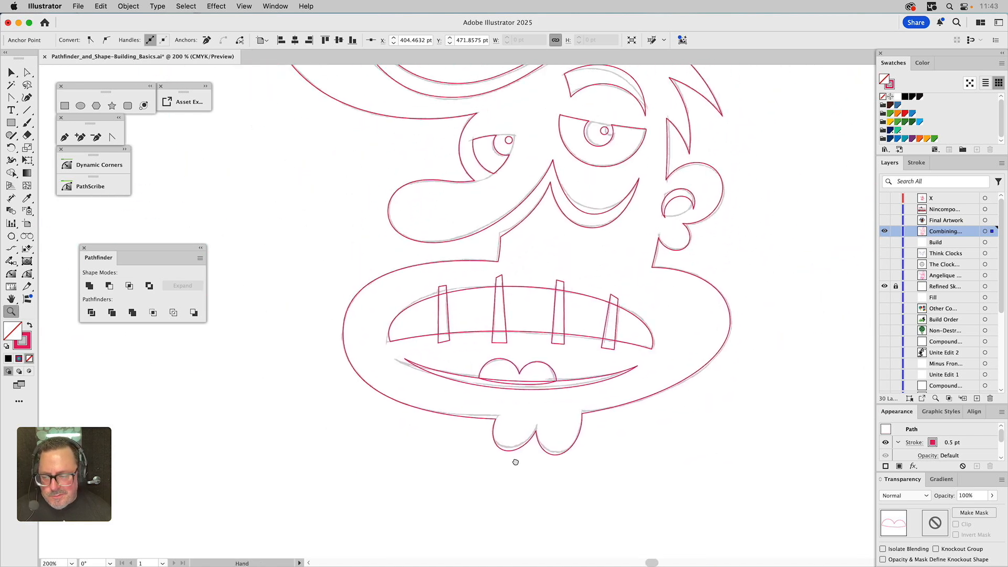
{"action": "key", "text": "v"}
{"action": "left_click", "coordinate": [489, 381]}
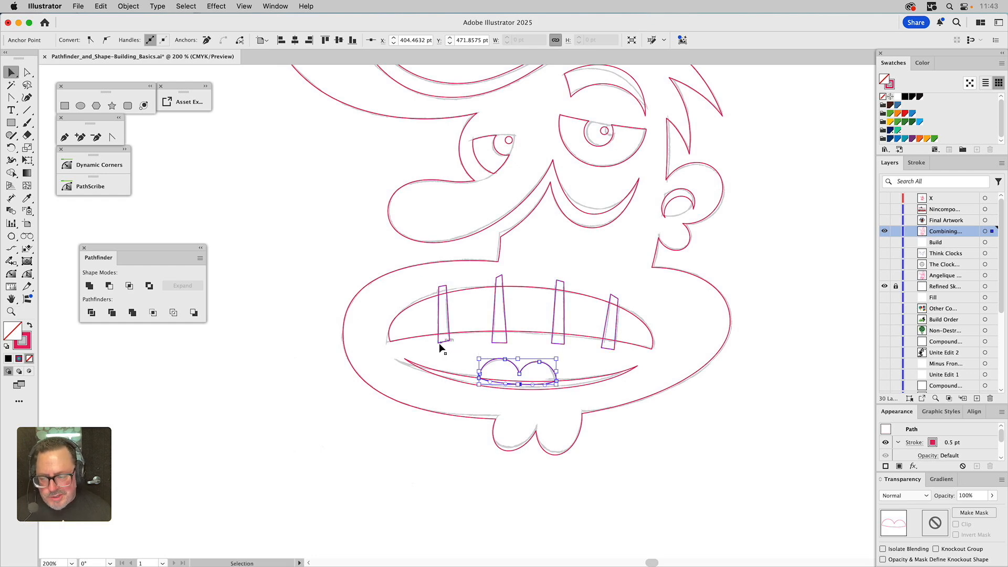
{"action": "left_click", "coordinate": [447, 324]}
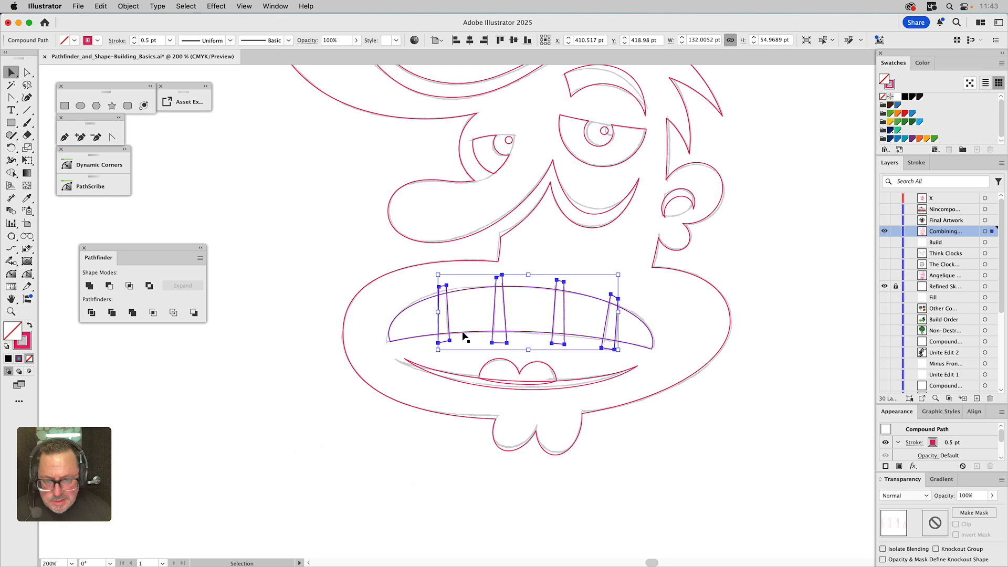
{"action": "left_click", "coordinate": [463, 333]}
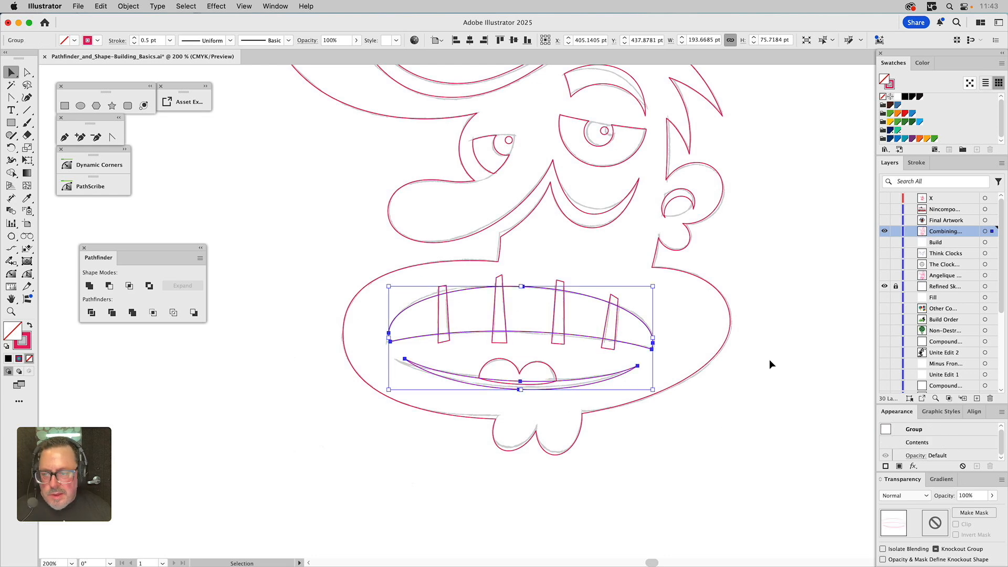
{"action": "double_click", "coordinate": [917, 442]}
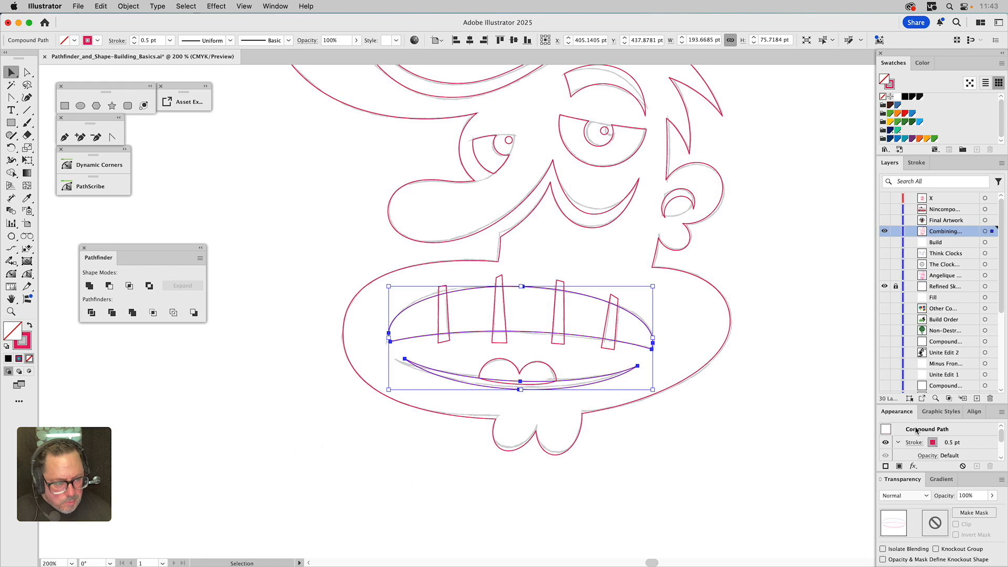
{"action": "left_click", "coordinate": [566, 309]}
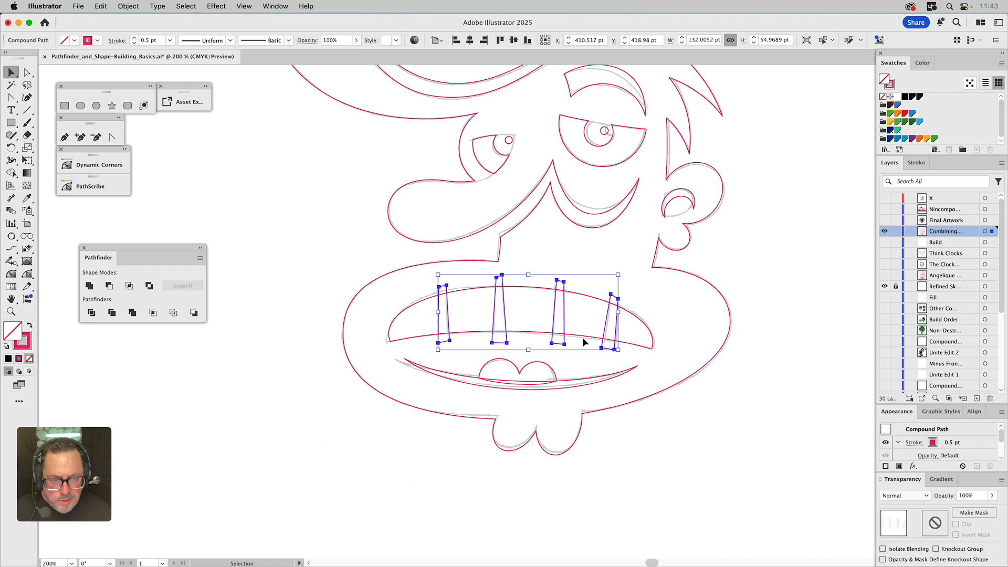
{"action": "left_click", "coordinate": [642, 344], "text": "shift"}
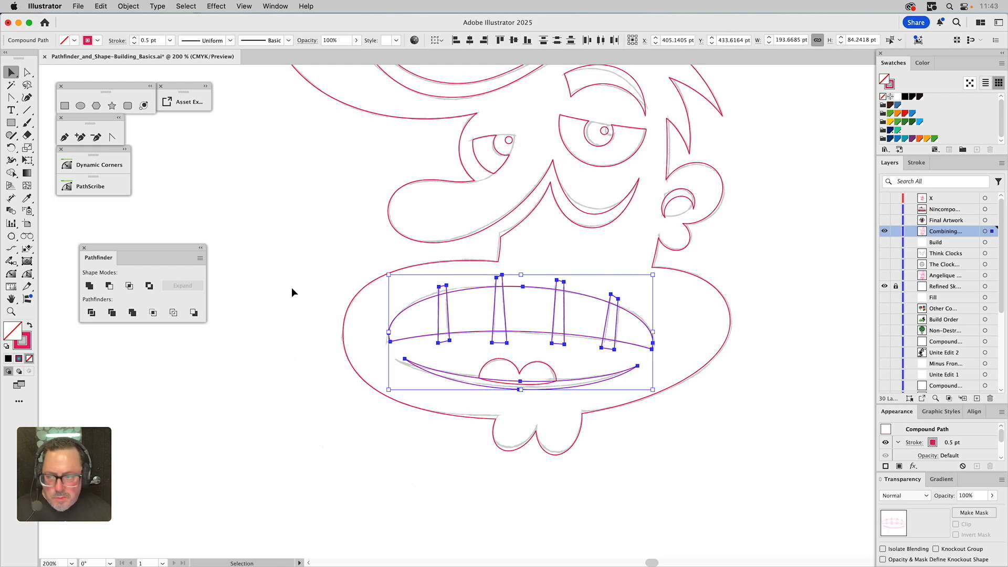
{"action": "left_click", "coordinate": [109, 286]}
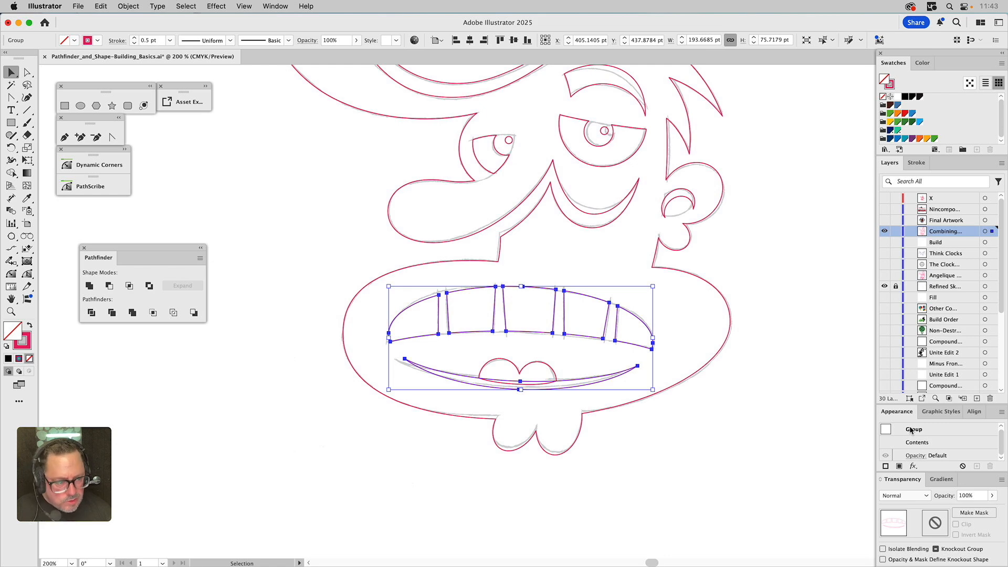
Unite the tongue shape with the lower lip crescent
{"action": "left_click", "coordinate": [549, 366], "text": "shift"}
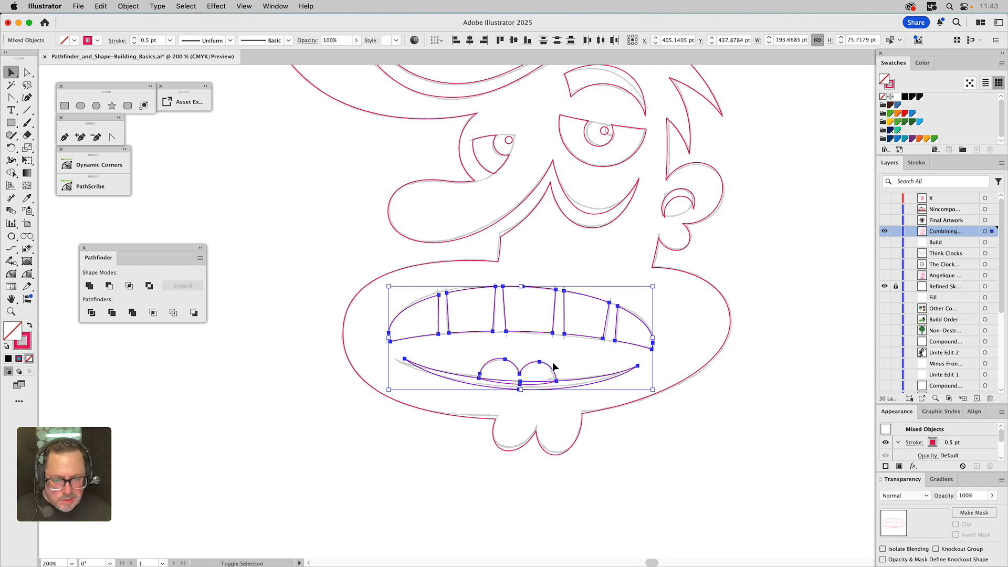
{"action": "left_click", "coordinate": [90, 286]}
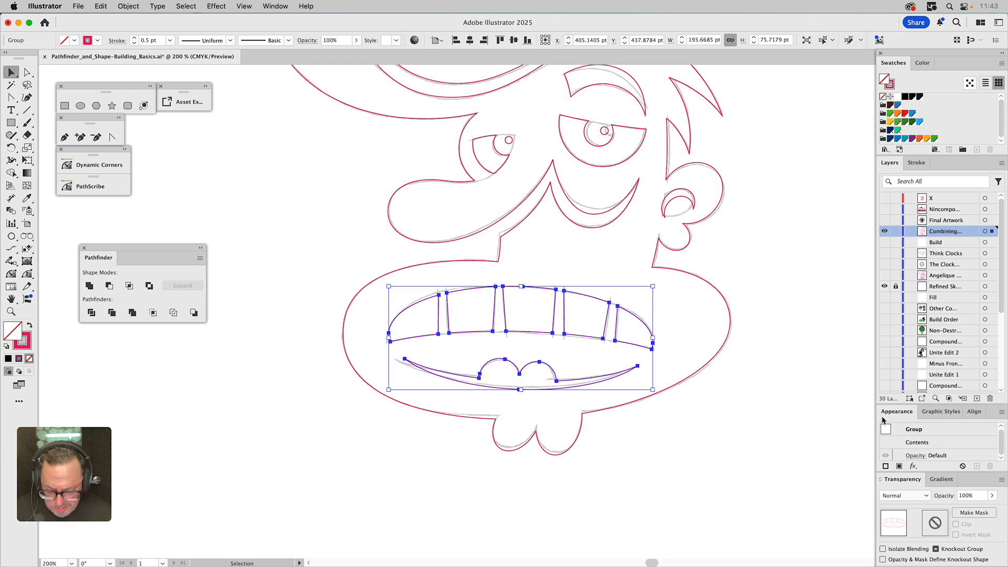
{"action": "left_click", "coordinate": [783, 270]}
Group the star, eyebrow, eyes, ear and mouth pieces and make them one compound path
{"action": "left_click_drag", "start_coordinate": [782, 237], "coordinate": [776, 395]}
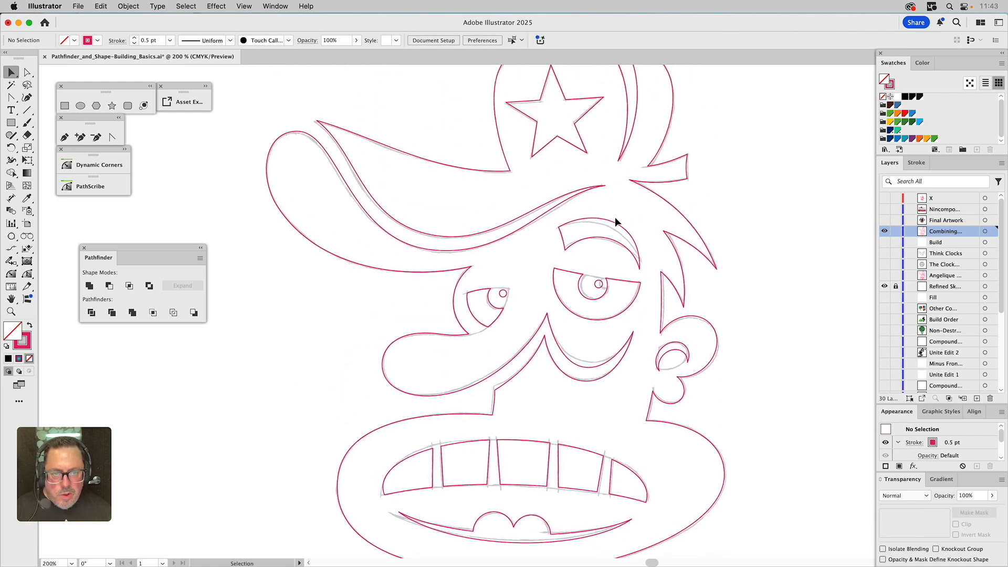
{"action": "left_click_drag", "start_coordinate": [561, 153], "coordinate": [562, 154]}
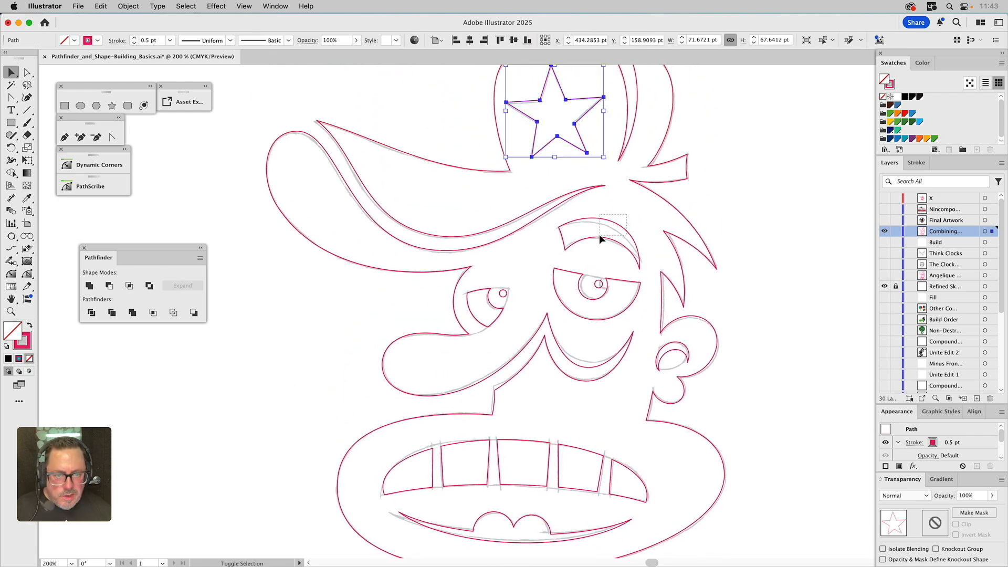
{"action": "left_click_drag", "start_coordinate": [600, 239], "coordinate": [601, 237]}
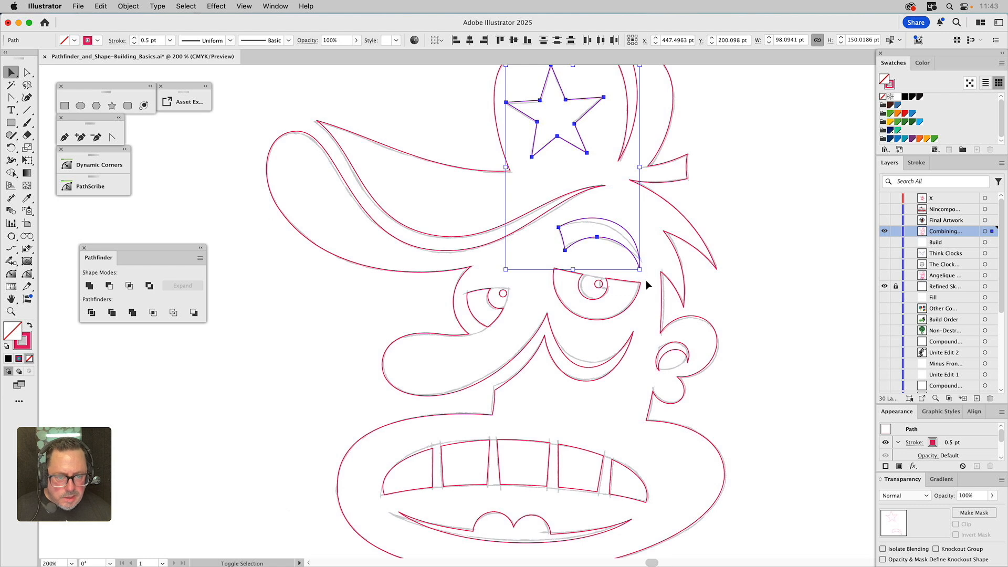
{"action": "left_click", "coordinate": [636, 292], "text": "shift"}
{"action": "left_click", "coordinate": [495, 288], "text": "shift"}
{"action": "left_click", "coordinate": [674, 352], "text": "shift"}
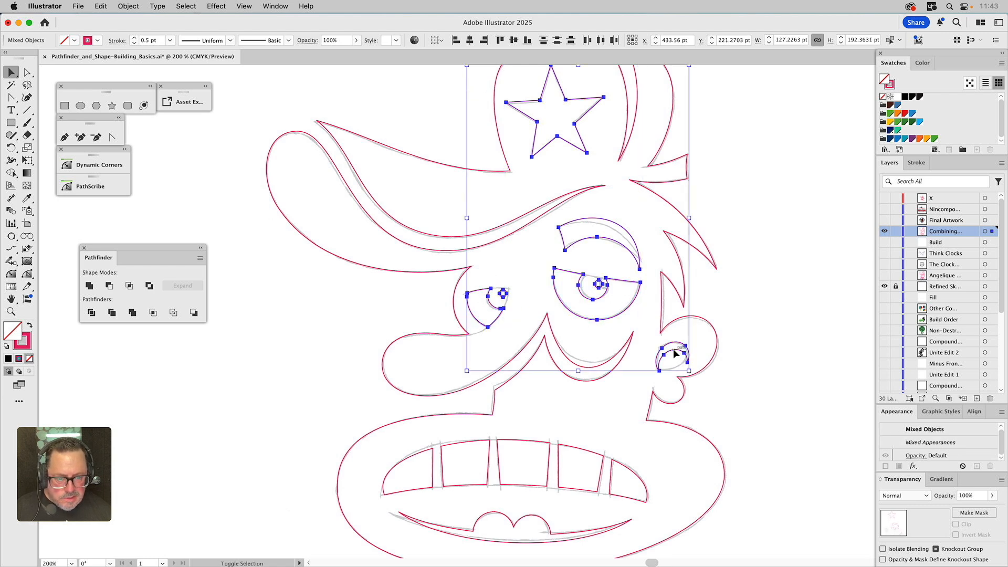
{"action": "left_click", "coordinate": [554, 462], "text": "shift"}
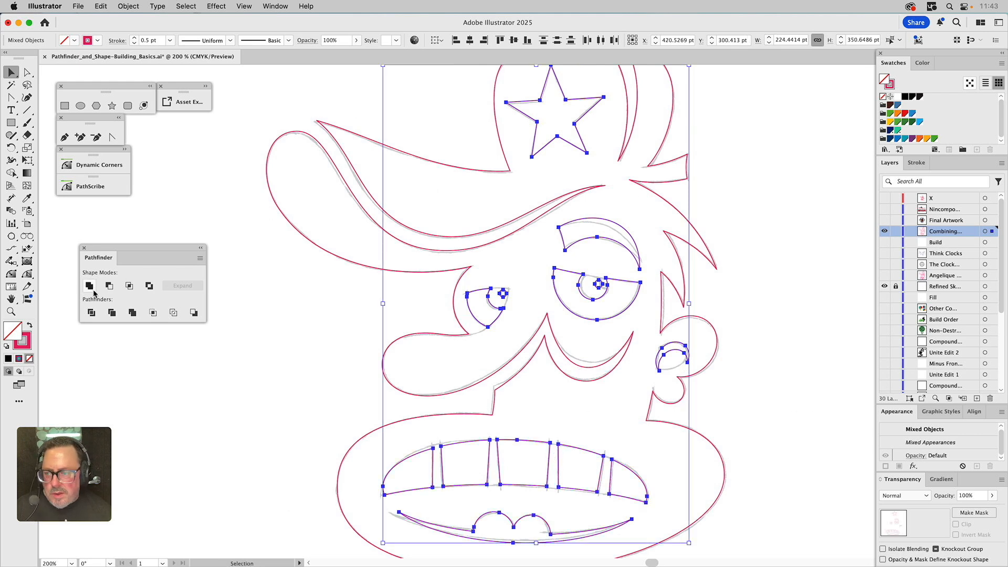
{"action": "key", "text": "super+g"}
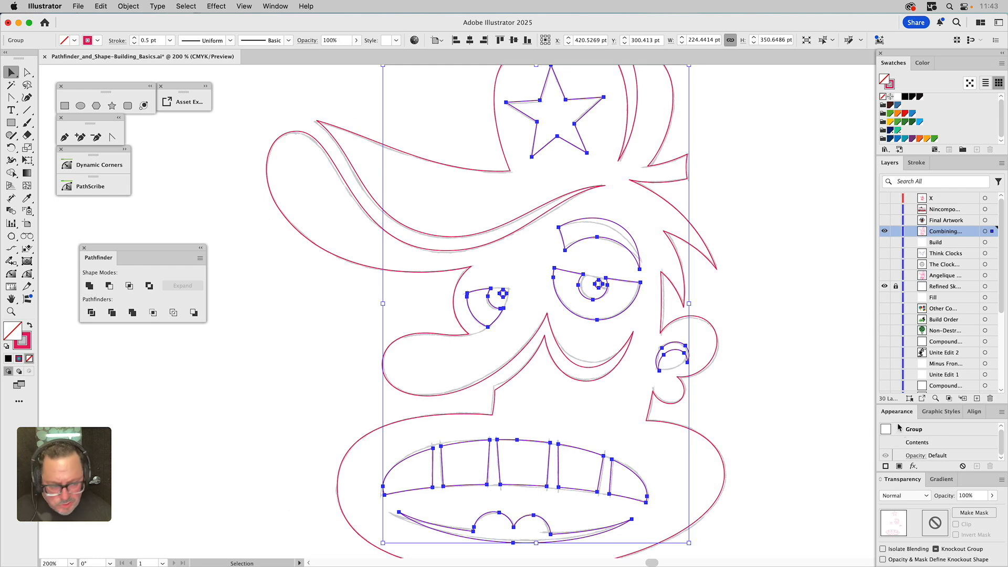
{"action": "key", "text": "super+8"}
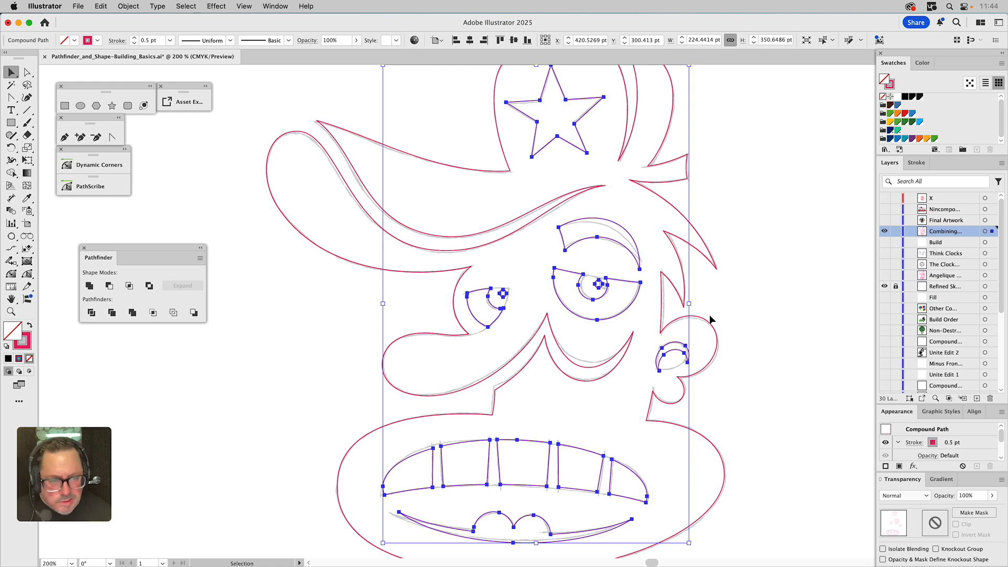
Fill the outer head and hat silhouette with black
{"action": "key", "text": "super"}
{"action": "key", "text": "super+0"}
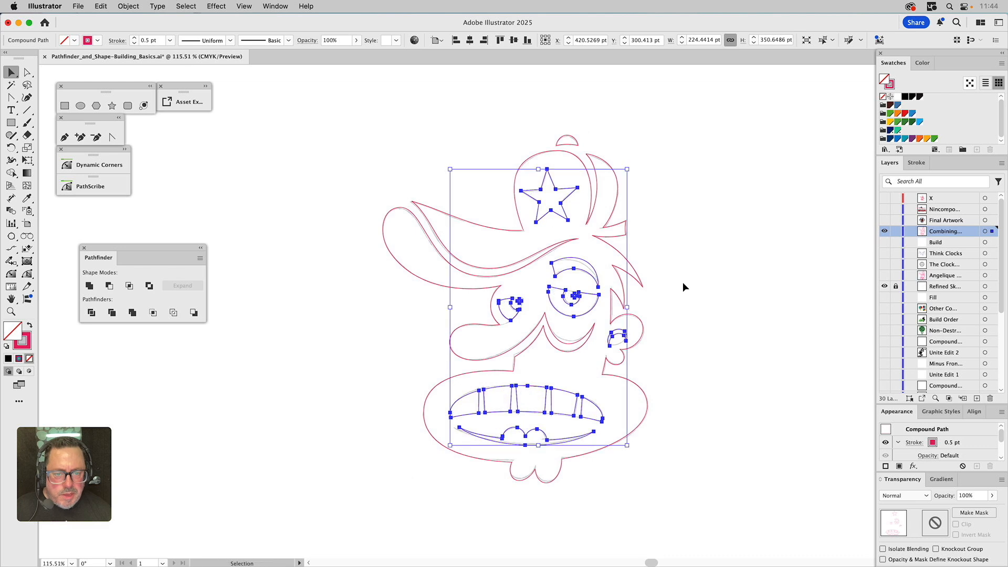
{"action": "left_click", "coordinate": [637, 266]}
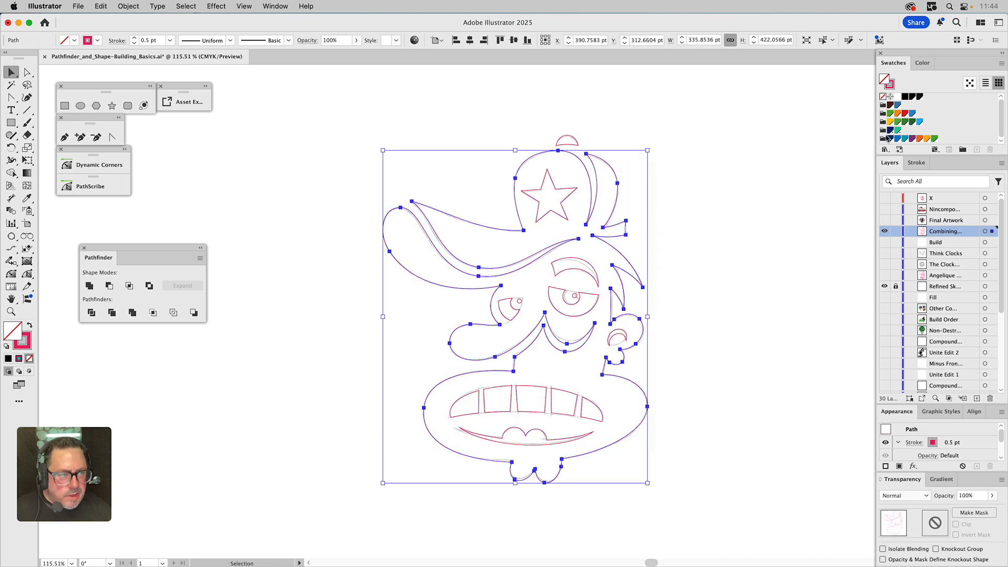
{"action": "left_click", "coordinate": [912, 97]}
{"action": "left_click", "coordinate": [892, 88]}
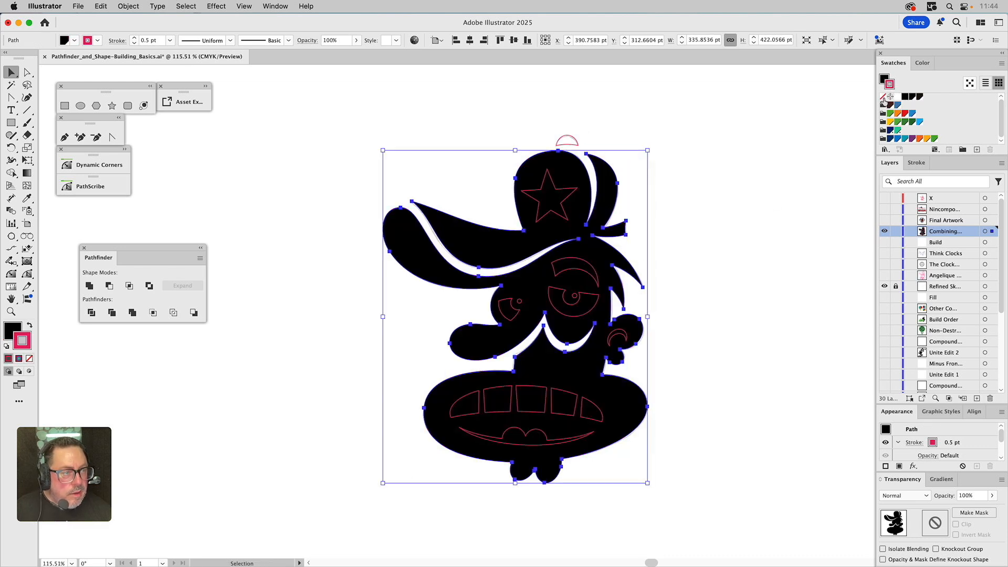
{"action": "left_click", "coordinate": [884, 97]}
Give the small bump atop the hat the silhouette's black fill with the Eyedropper and unite the two shapes
{"action": "left_click", "coordinate": [577, 269]}
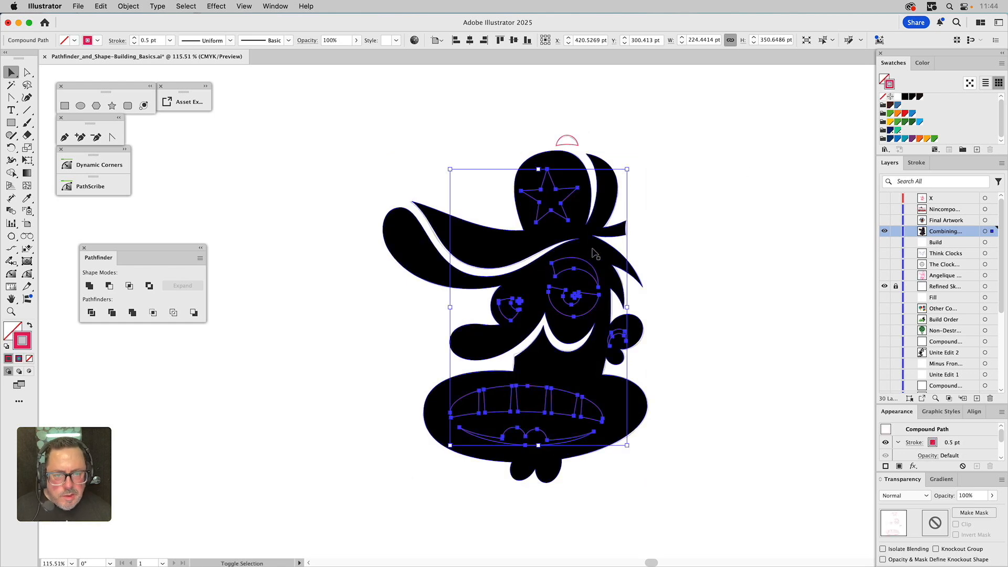
{"action": "left_click", "coordinate": [568, 142]}
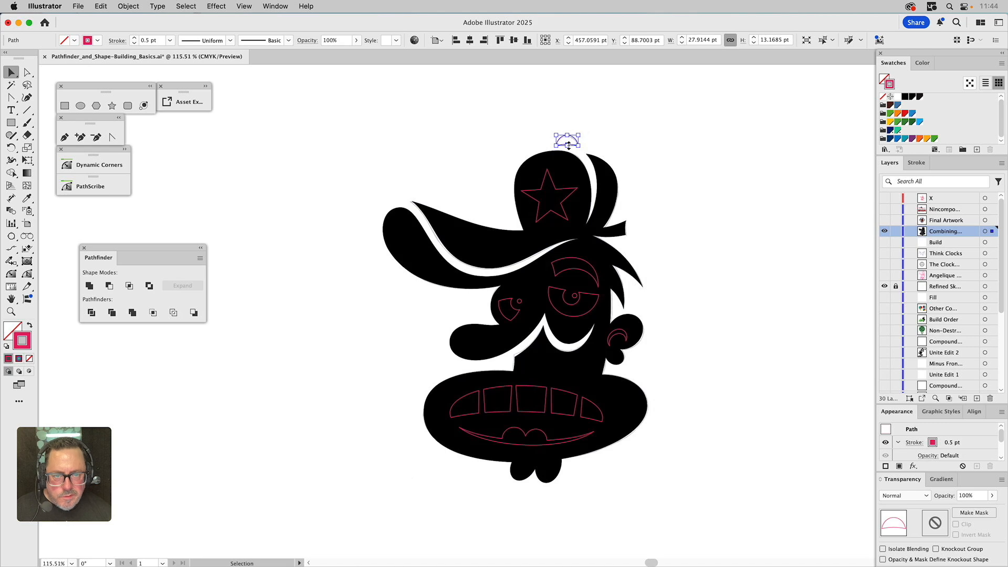
{"action": "left_click", "coordinate": [569, 172], "text": "shift"}
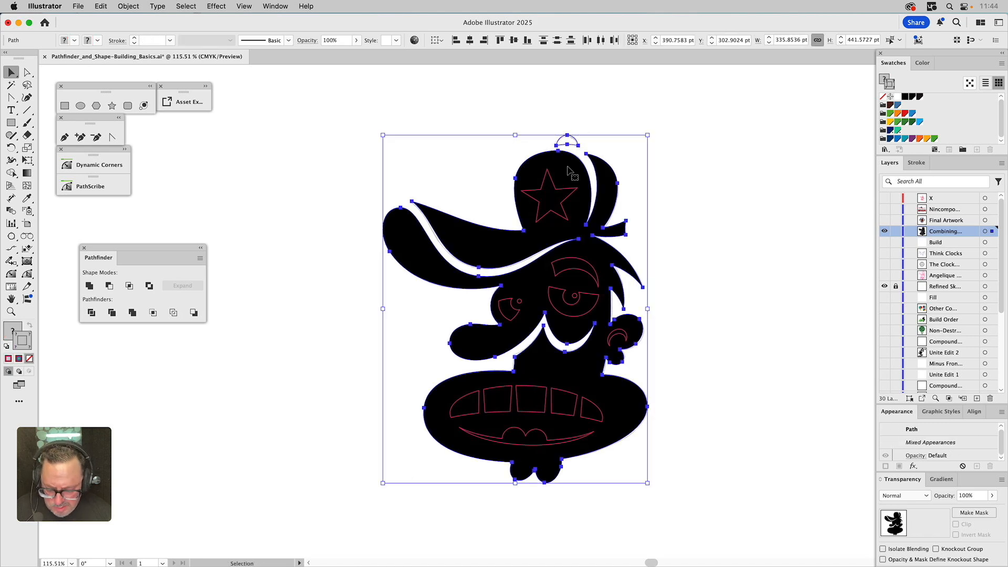
{"action": "key", "text": "i"}
{"action": "left_click", "coordinate": [568, 172]}
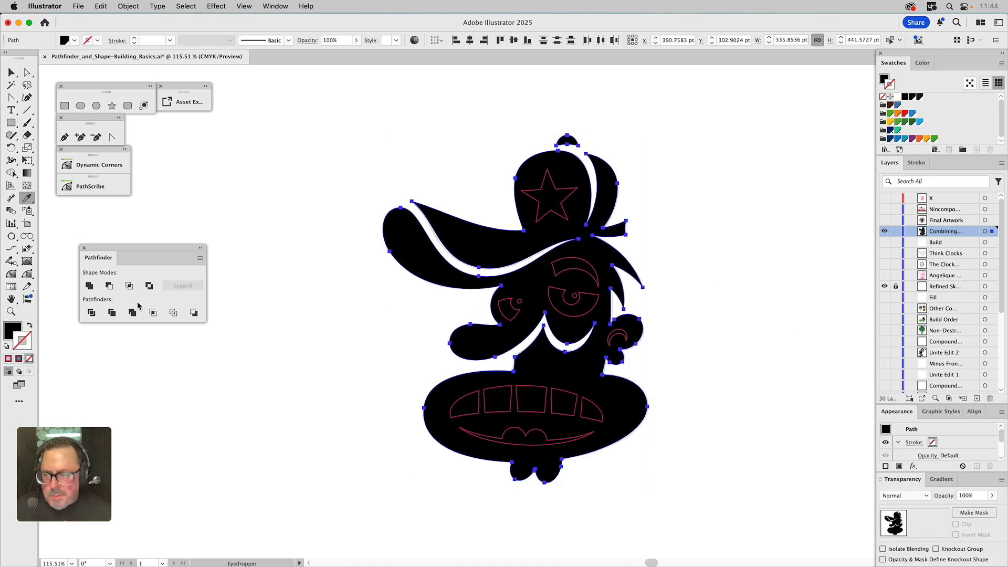
{"action": "left_click", "coordinate": [89, 286]}
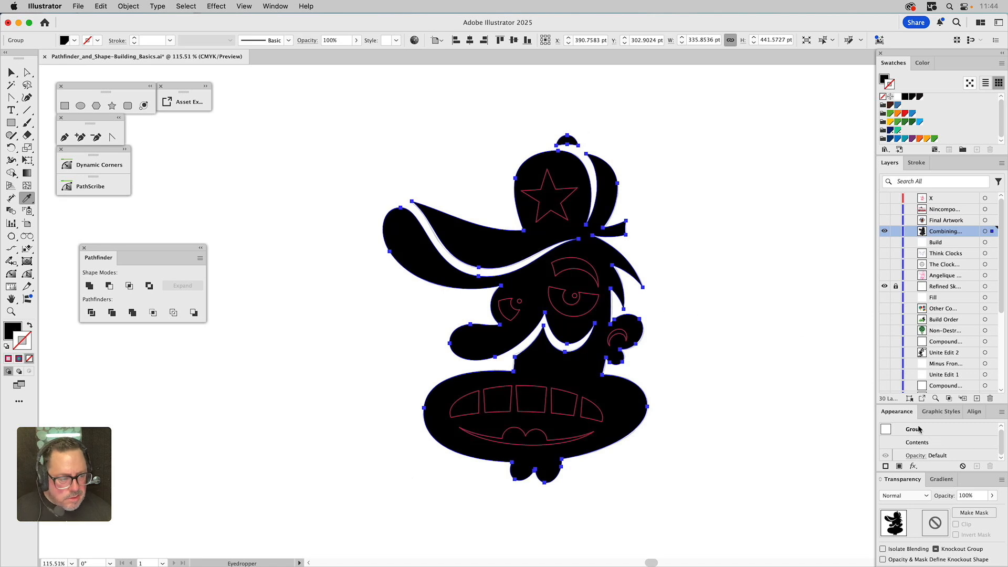
{"action": "double_click", "coordinate": [920, 441]}
{"action": "key", "text": "v"}
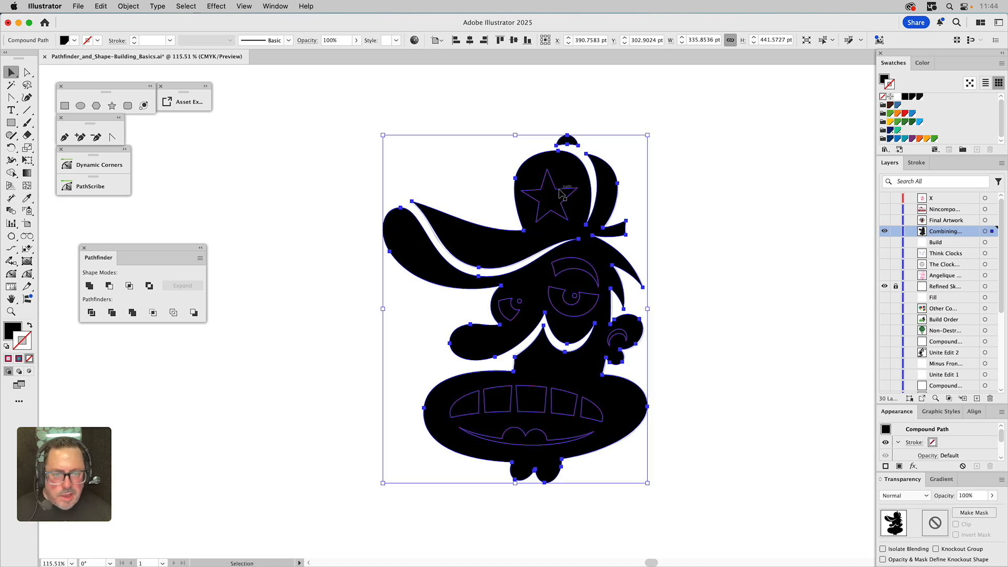
Fill the facial features compound path with white
{"action": "left_click", "coordinate": [561, 194]}
{"action": "left_click_drag", "start_coordinate": [897, 98], "coordinate": [885, 80]}
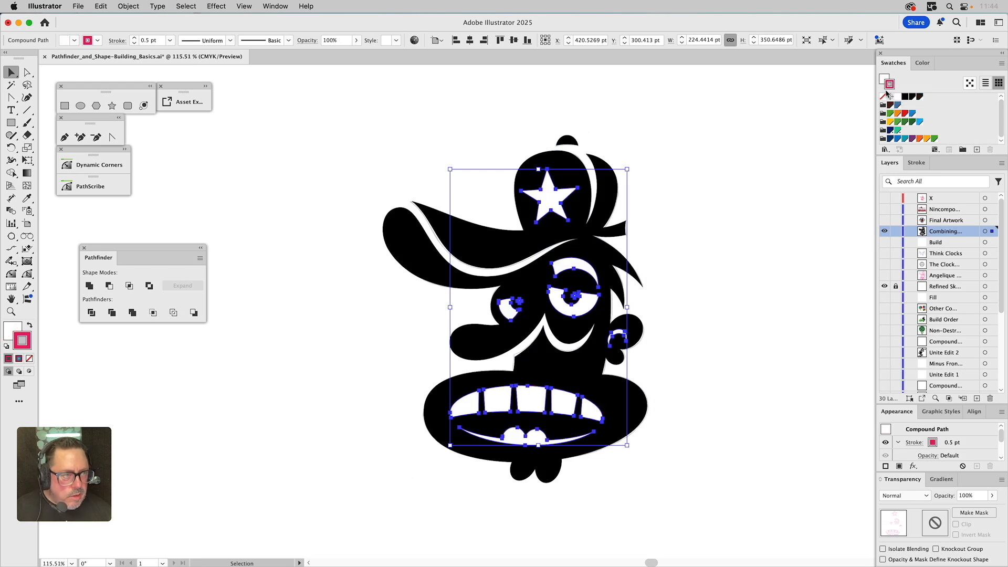
Remove the stroke from the facial features compound path and hide the sketch layer
{"action": "left_click", "coordinate": [884, 96]}
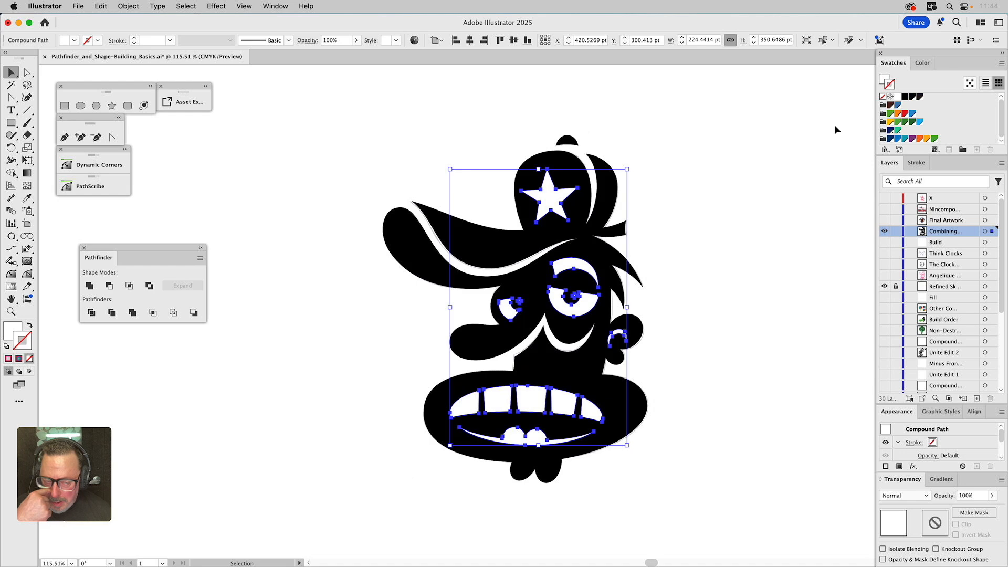
{"action": "left_click", "coordinate": [885, 286]}
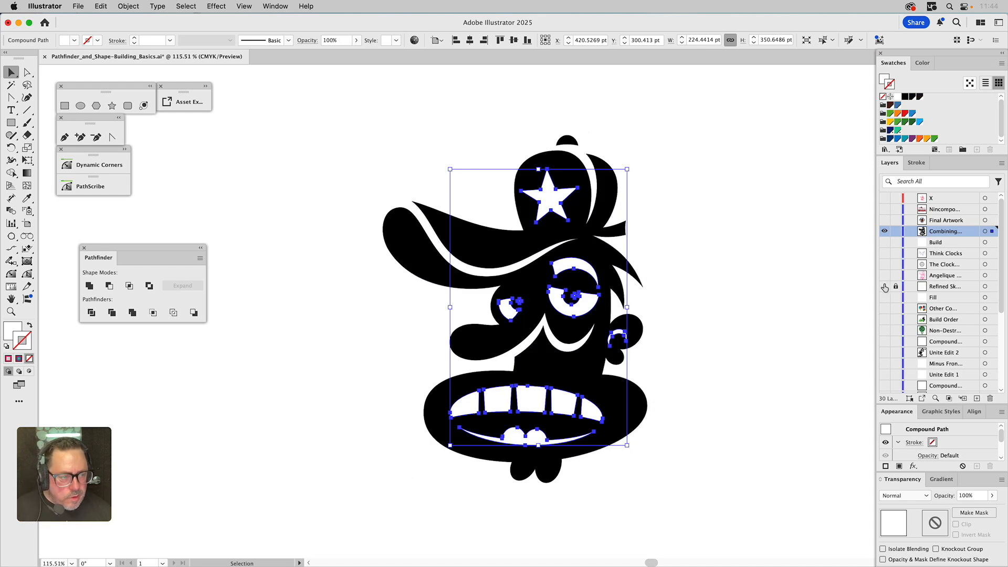
{"action": "left_click", "coordinate": [728, 231]}
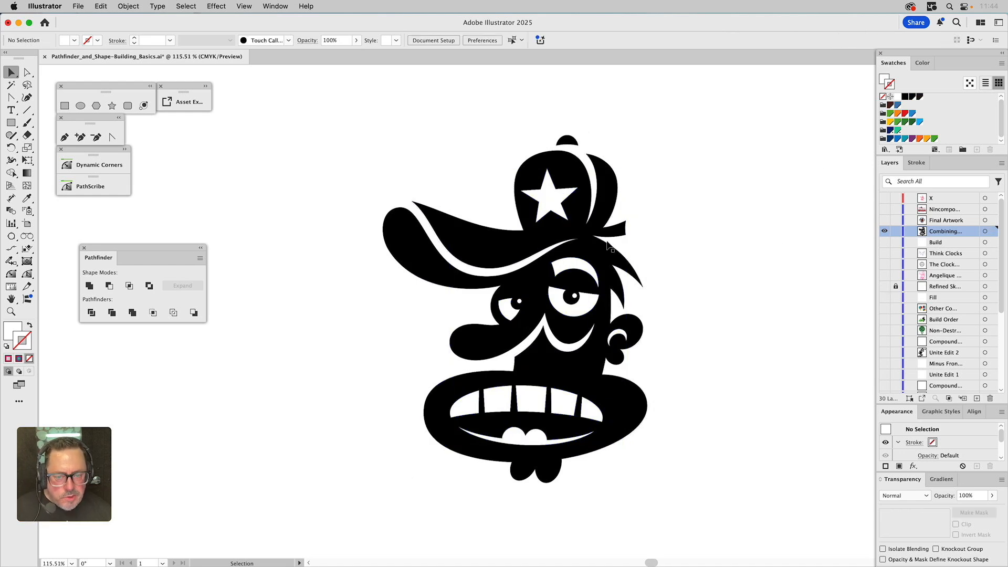
Select the facial features and the black silhouette, subtract them with Minus Front, and ungroup the result
{"action": "left_click", "coordinate": [568, 185]}
{"action": "left_click", "coordinate": [568, 175], "text": "shift"}
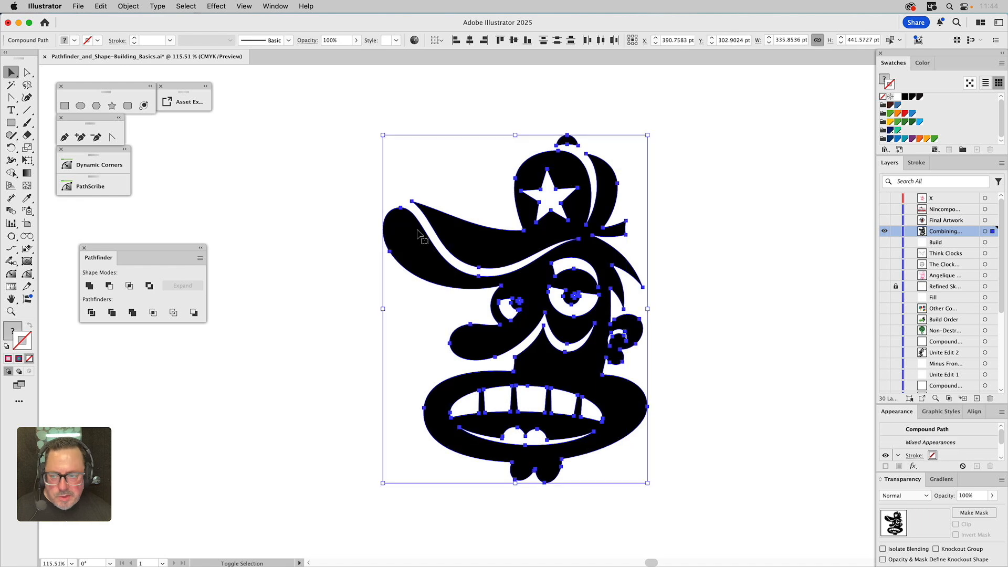
{"action": "left_click", "coordinate": [112, 288]}
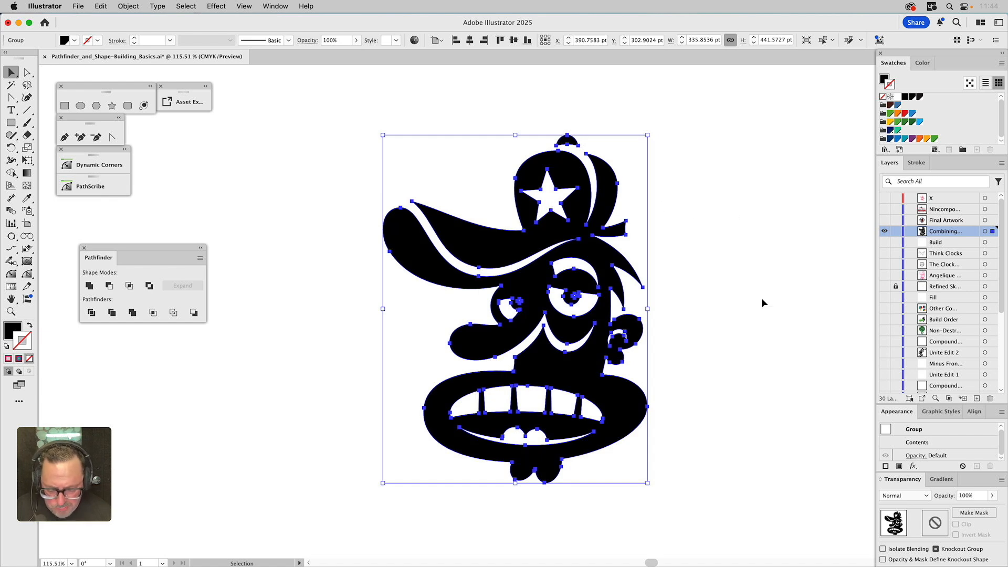
{"action": "key", "text": "super+shift+g"}
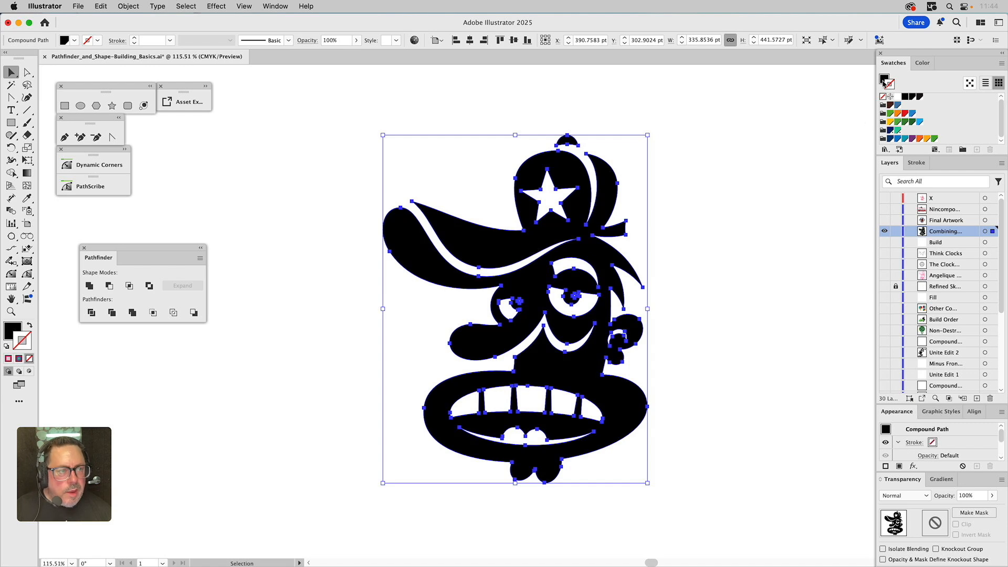
Temporarily fill the cut-out character red, then restore its black fill and deselect
{"action": "key", "text": "x"}
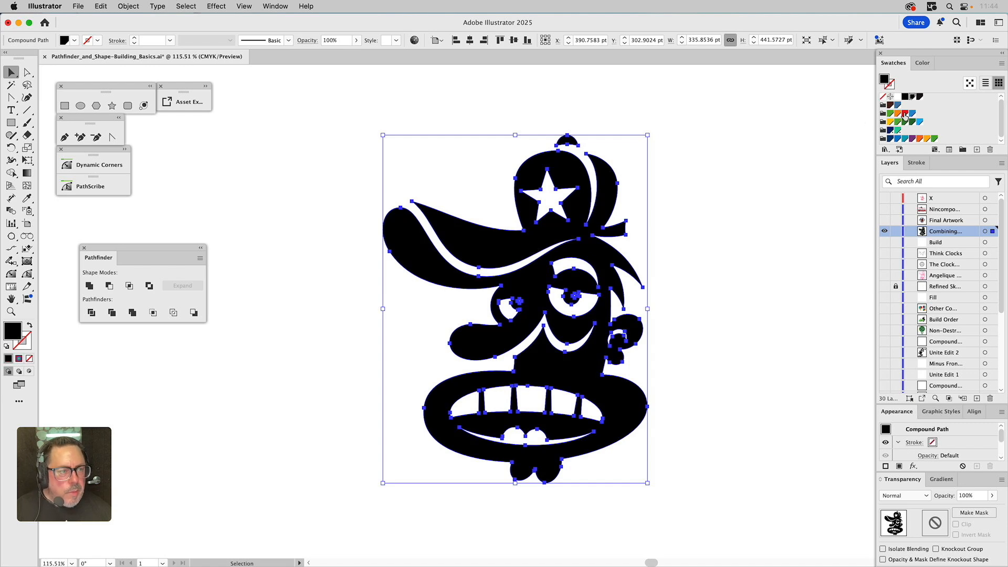
{"action": "left_click", "coordinate": [905, 115]}
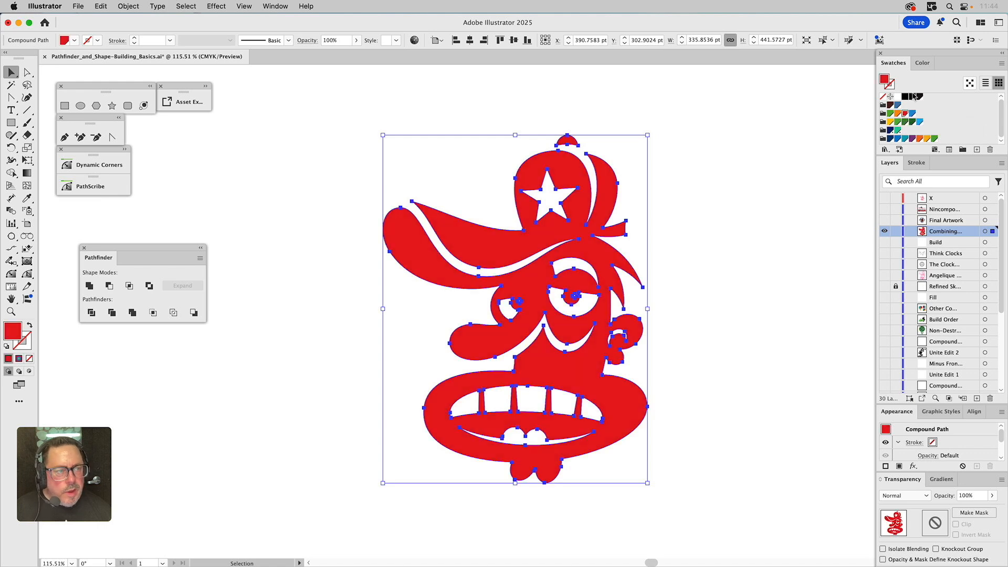
{"action": "left_click", "coordinate": [912, 97]}
{"action": "left_click", "coordinate": [799, 162]}
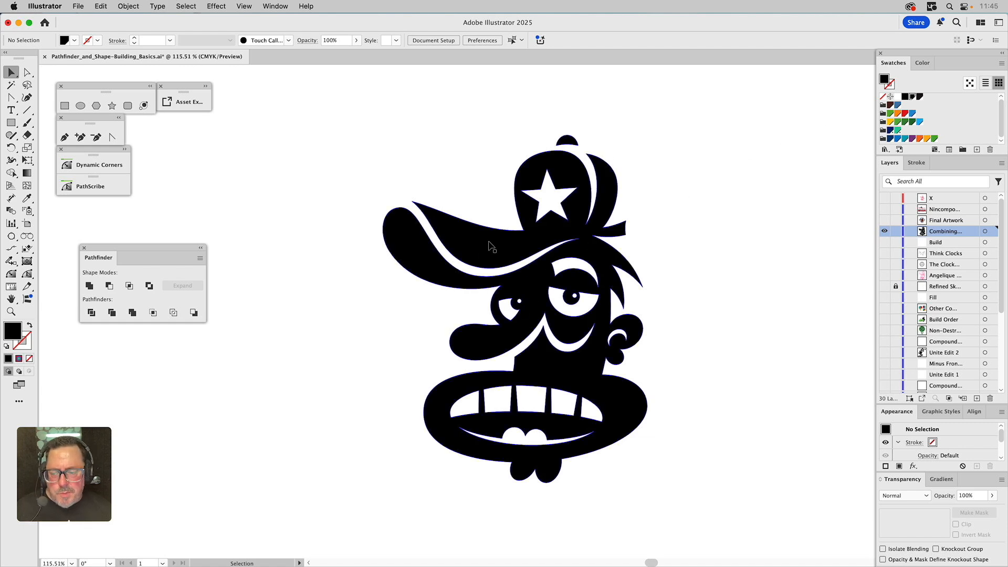
Hide the working layer and switch visibility to view the Final Artwork and Nincompoop example layers
{"action": "left_click", "coordinate": [886, 232]}
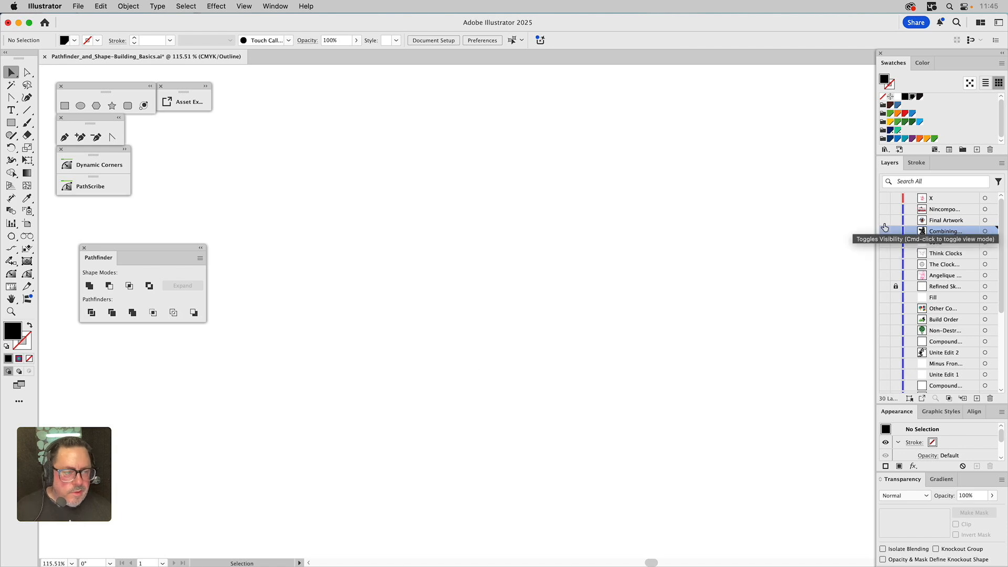
{"action": "left_click", "coordinate": [885, 220]}
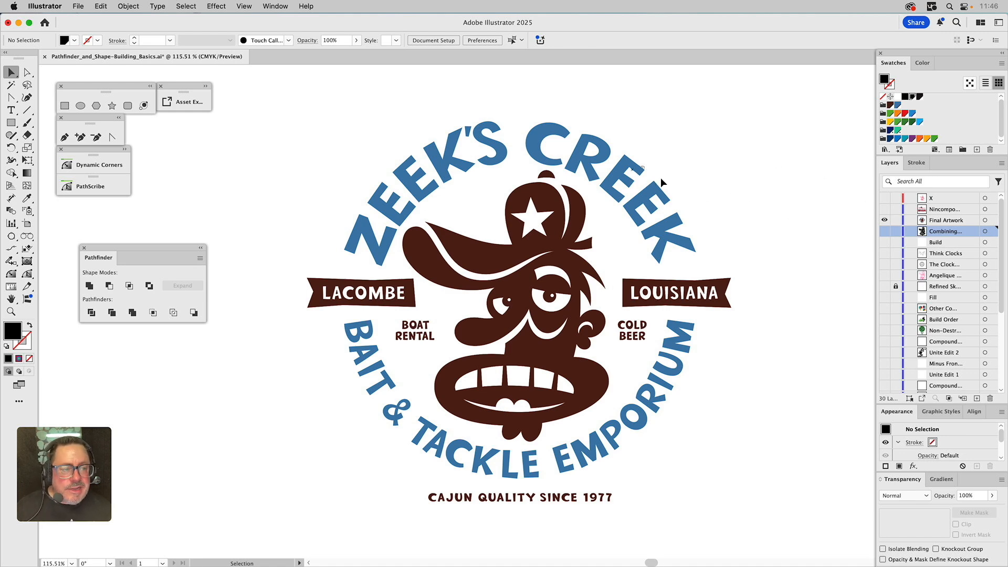
{"action": "left_click", "coordinate": [886, 209], "text": "alt"}
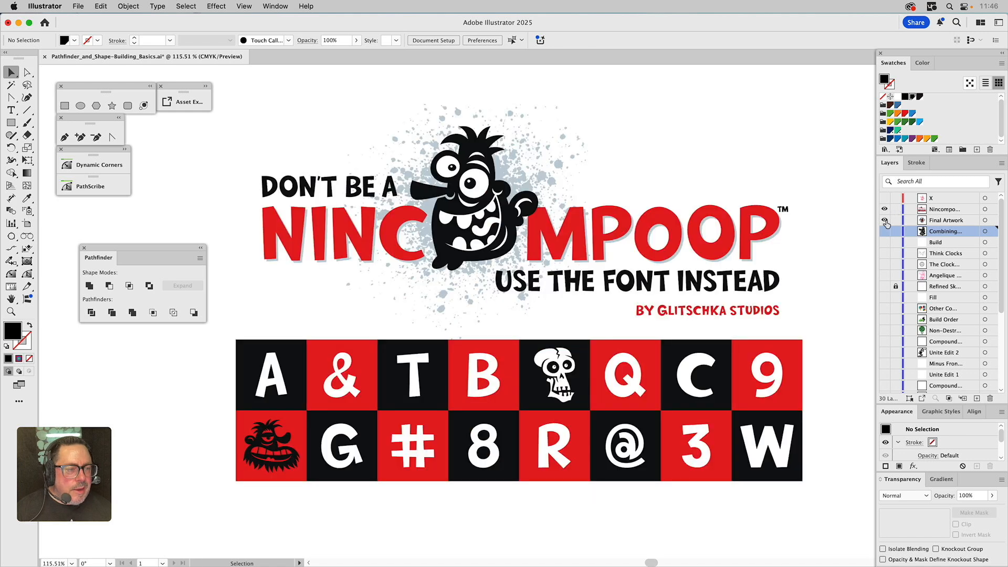
{"action": "left_click", "coordinate": [935, 210]}
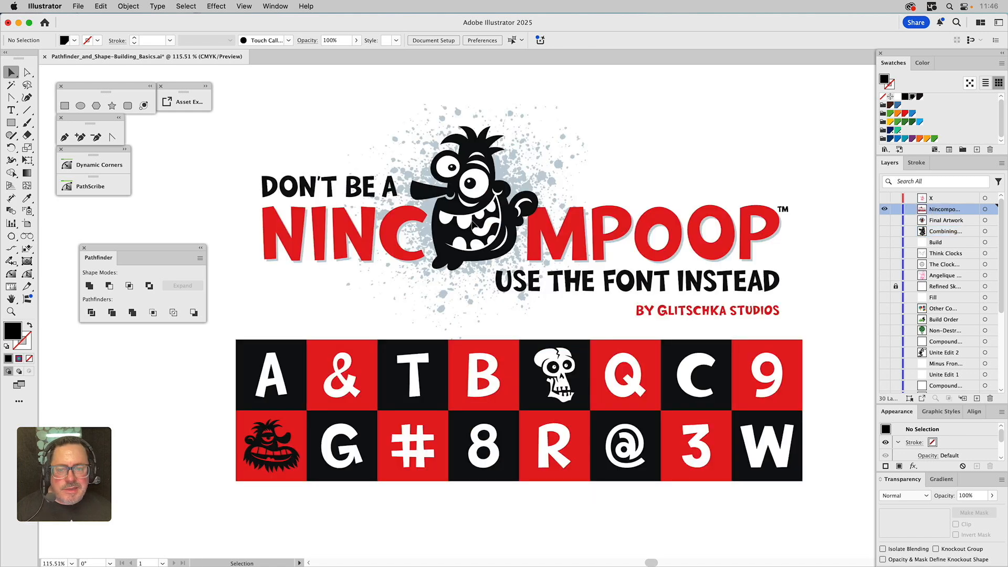